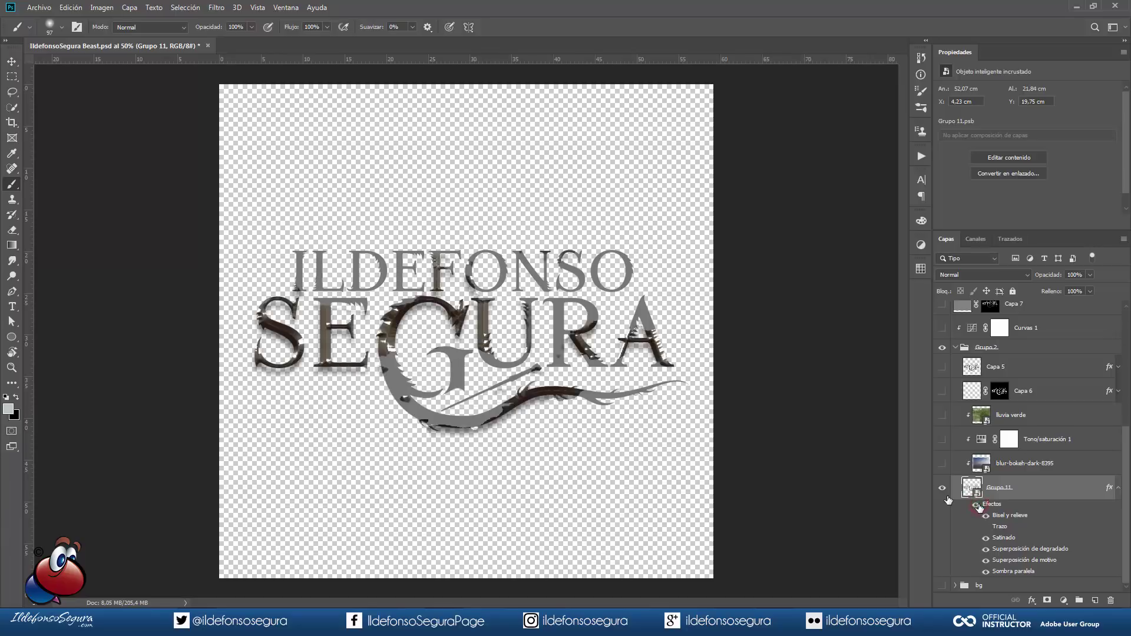
pyautogui.keyDown('alt'); pyautogui.click(943, 489); pyautogui.keyUp('alt')
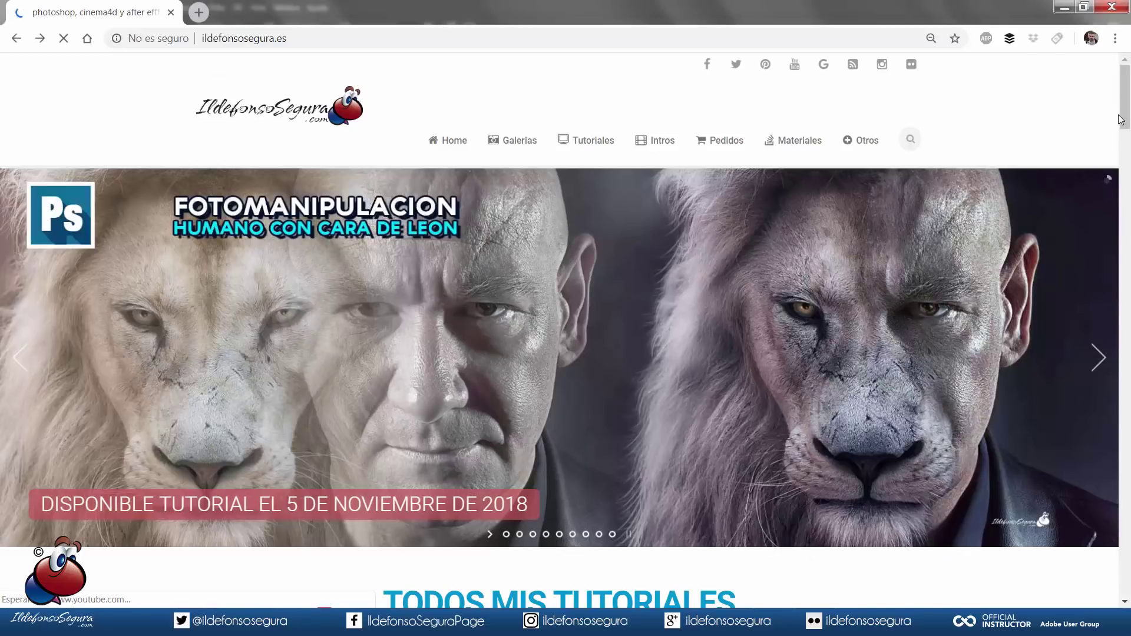
pyautogui.moveTo(1126, 104); pyautogui.dragTo(1126, 563)
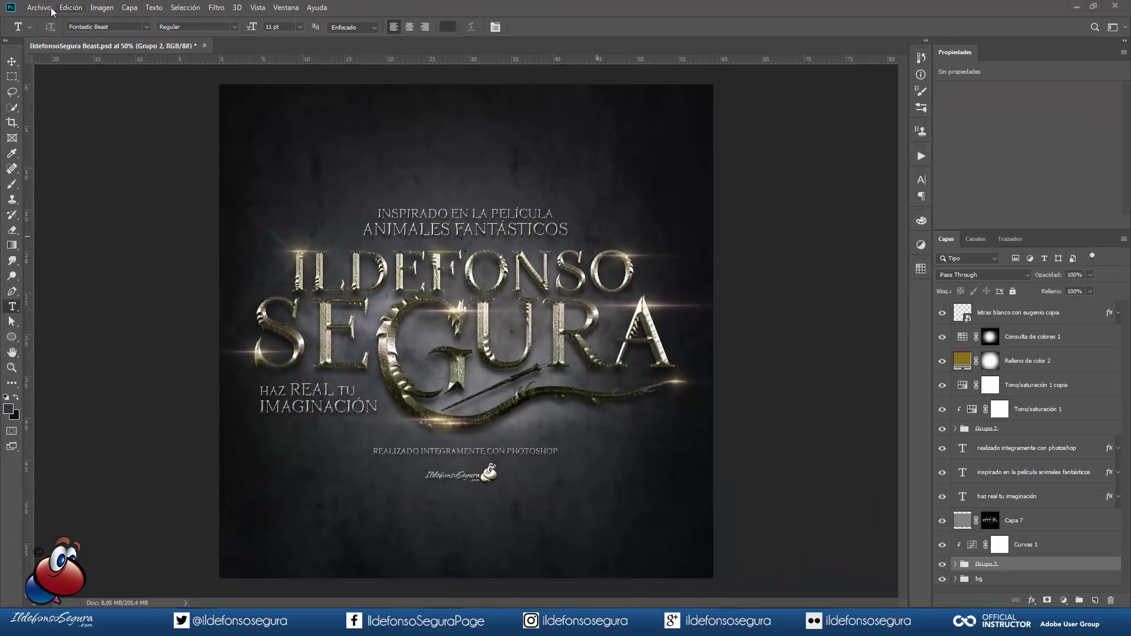
# Create a new 1680 × 1680 pixel RGB document at 72 pixels/inch with a white background
pyautogui.click(39, 7)
pyautogui.click(41, 21)
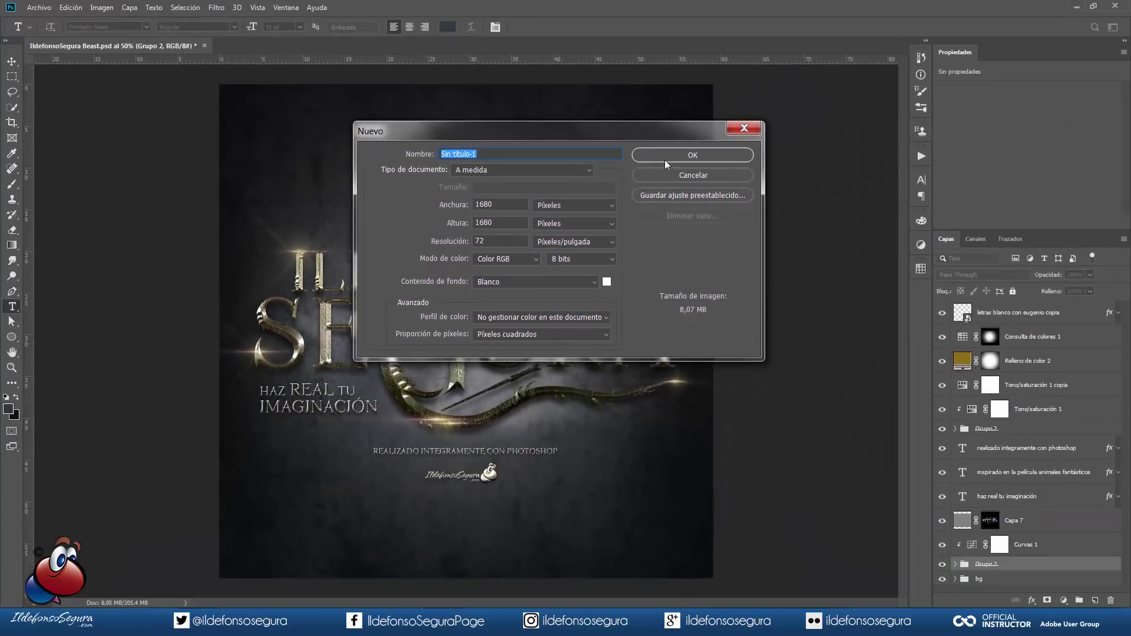
pyautogui.click(842, 148)
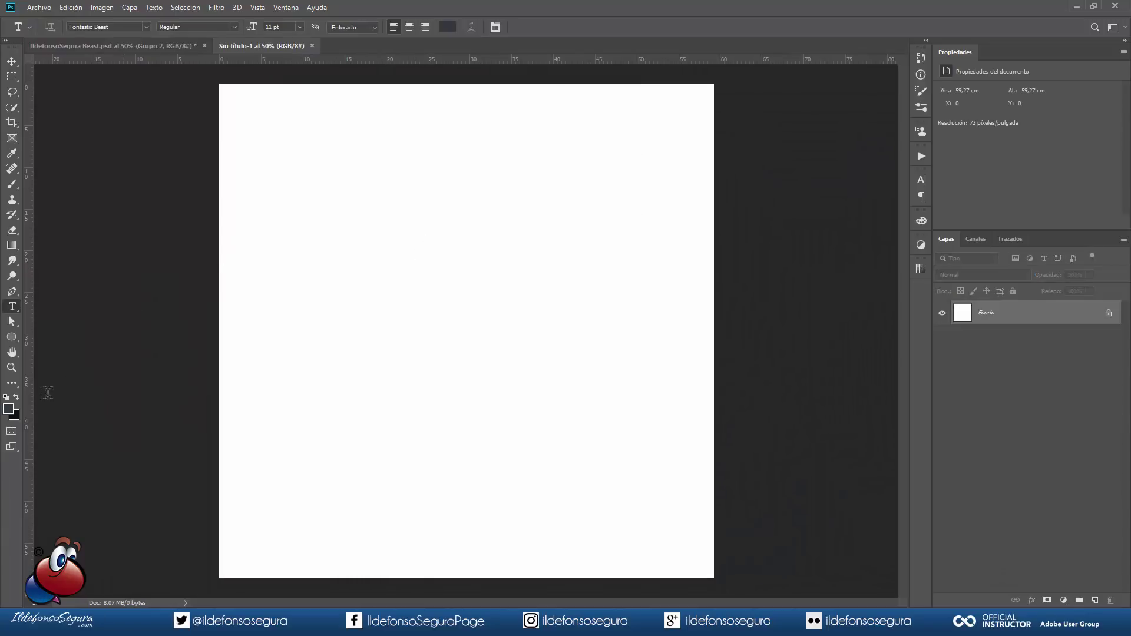
# Fill the background with a radial gradient from foreground #323940 to background #0d1013, starting at the canvas centre and reaching towards the upper-right corner
pyautogui.click(8, 411)
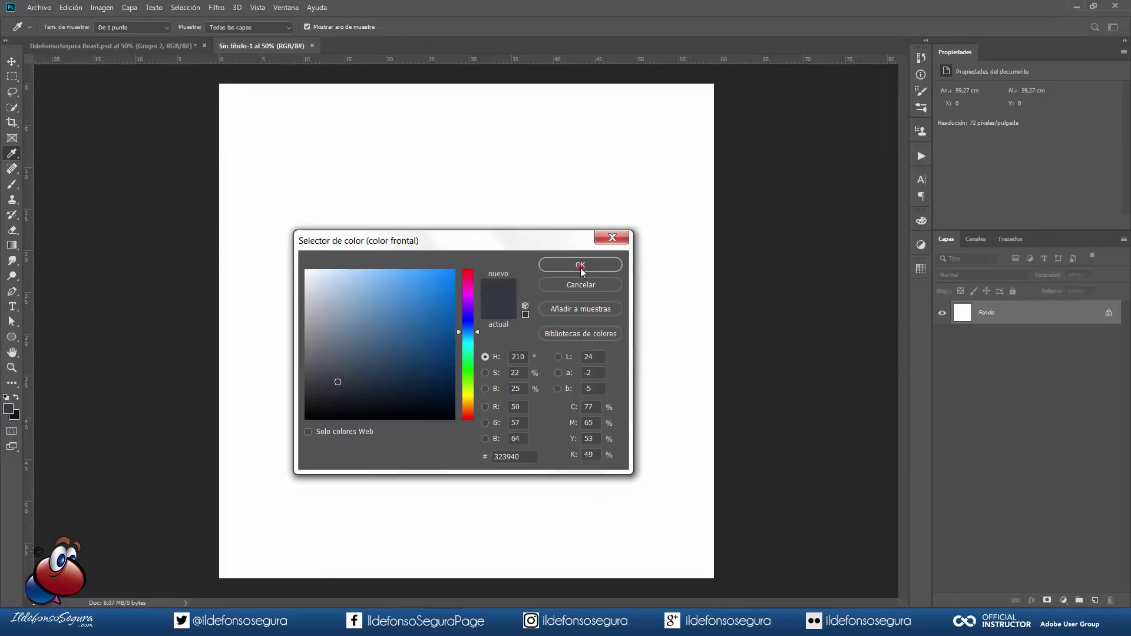
pyautogui.click(967, 194)
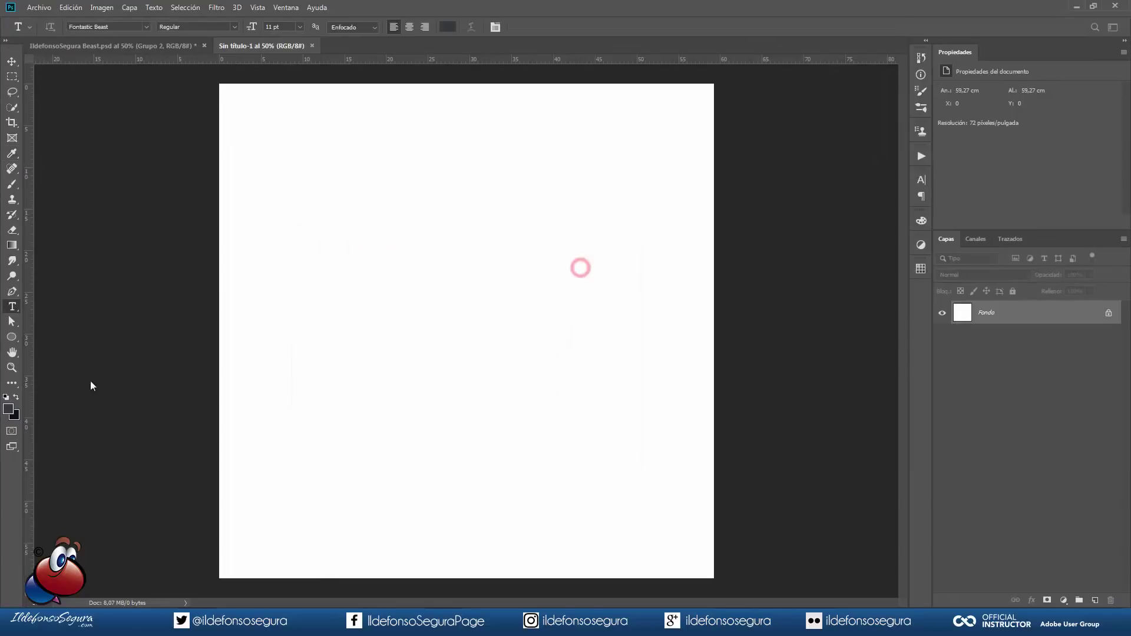
pyautogui.click(15, 416)
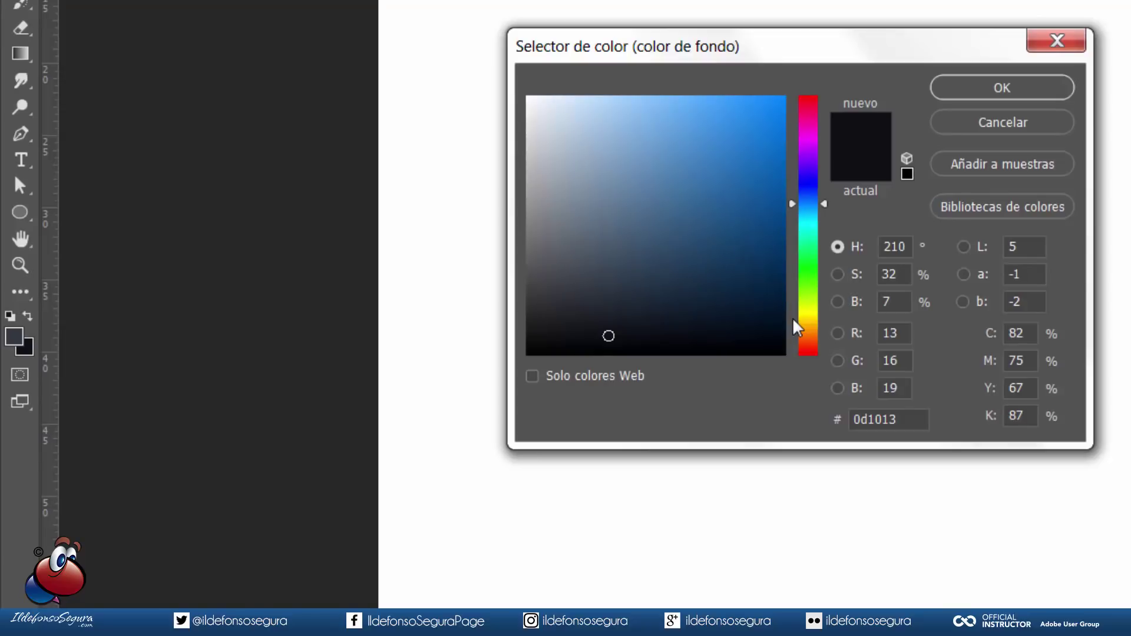
pyautogui.click(1002, 88)
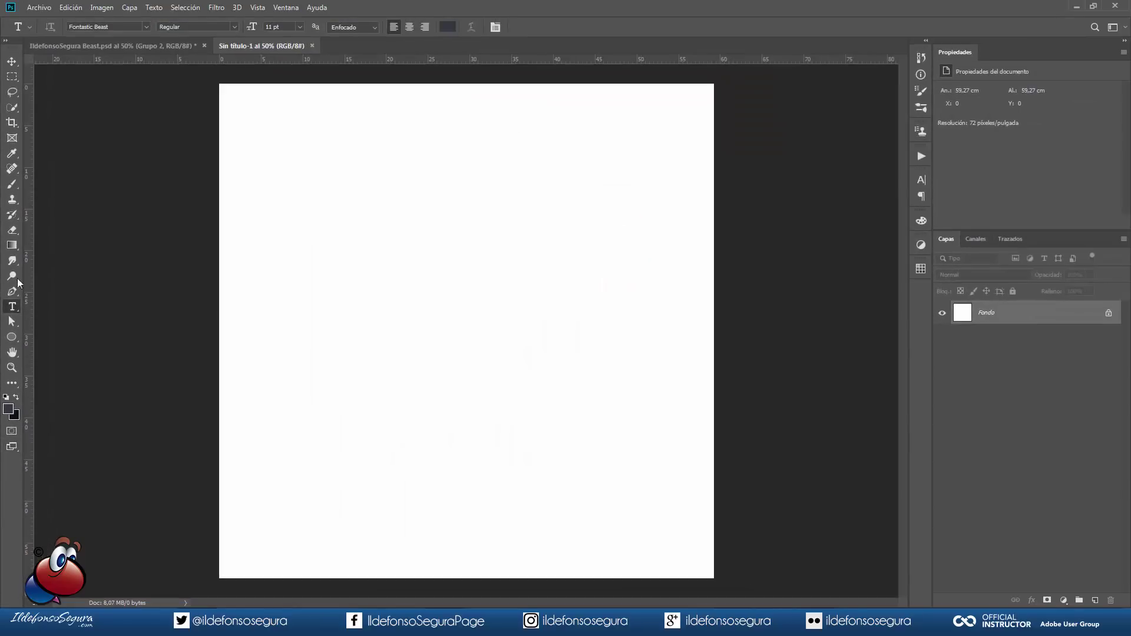
pyautogui.click(18, 244)
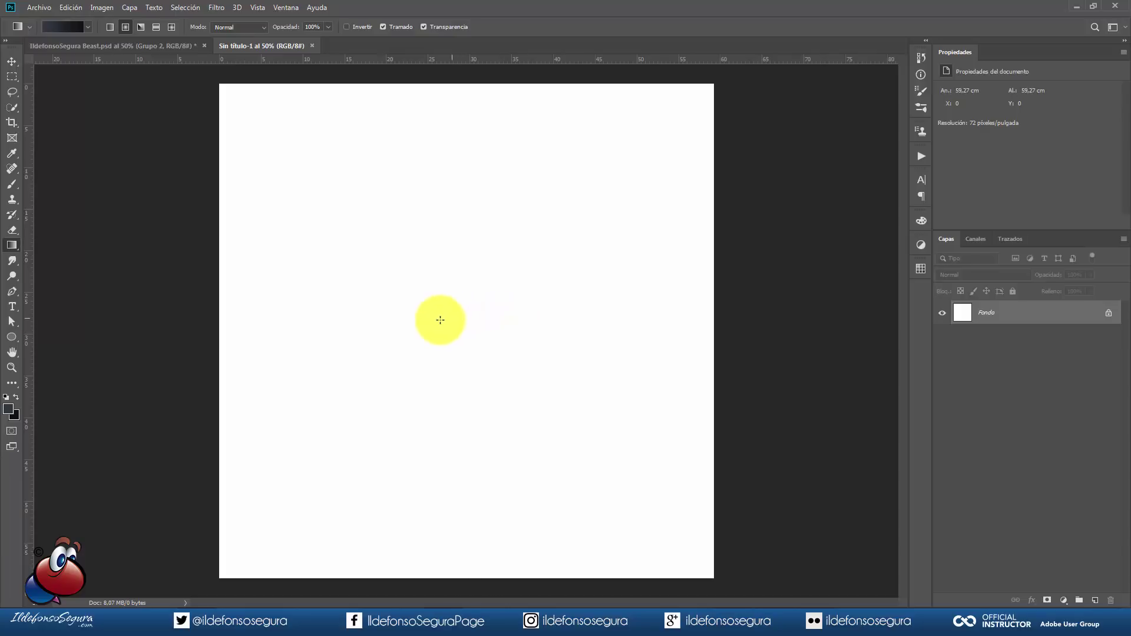
pyautogui.moveTo(452, 330); pyautogui.dragTo(644, 144)
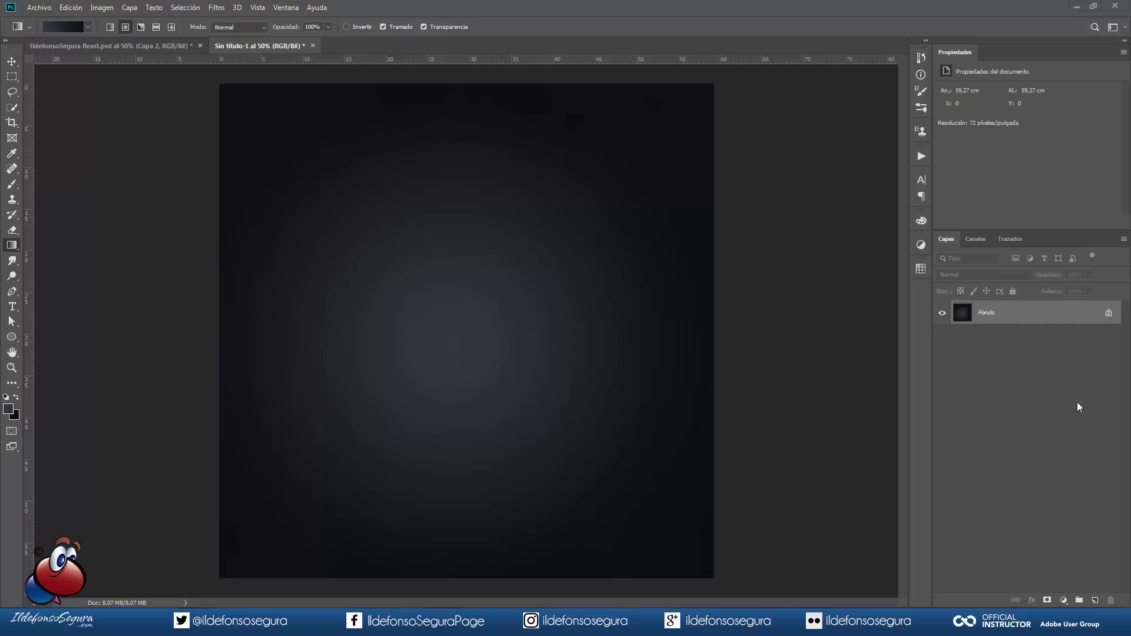
# Add a new layer and paint one large soft brush dab of the dark #0d1013 colour at the canvas centre
pyautogui.click(1094, 600)
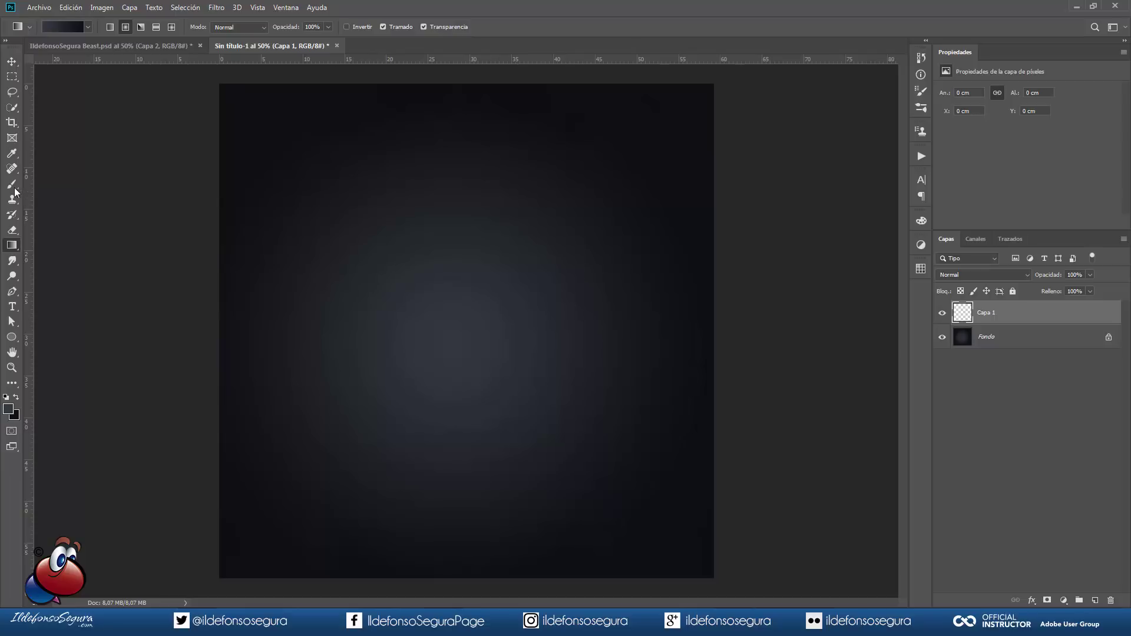
pyautogui.click(12, 185)
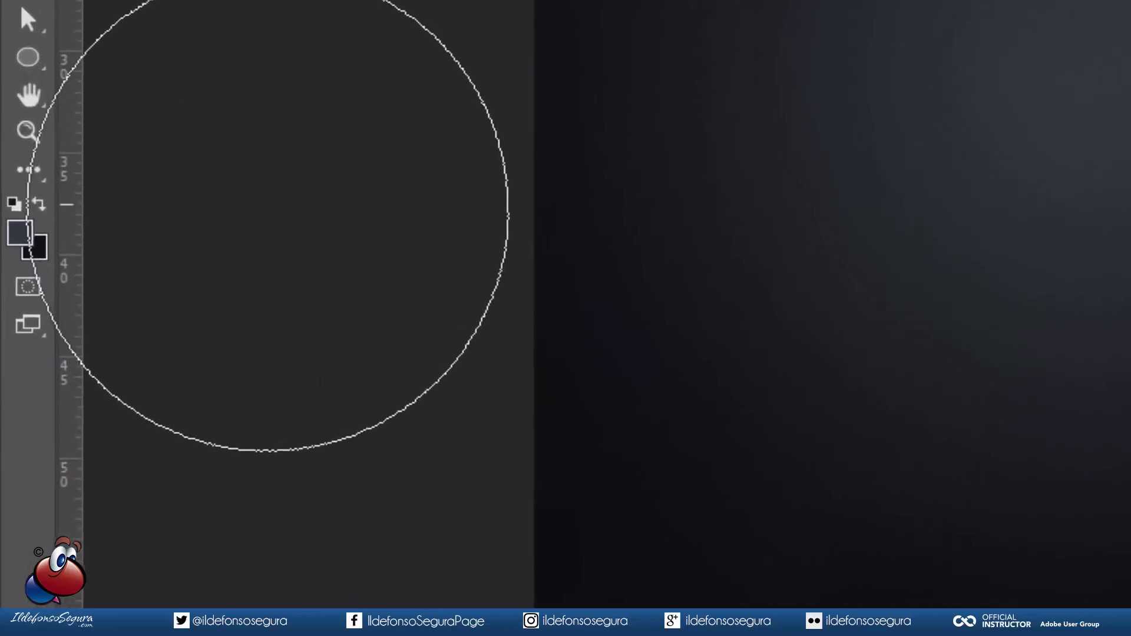
pyautogui.press('x')
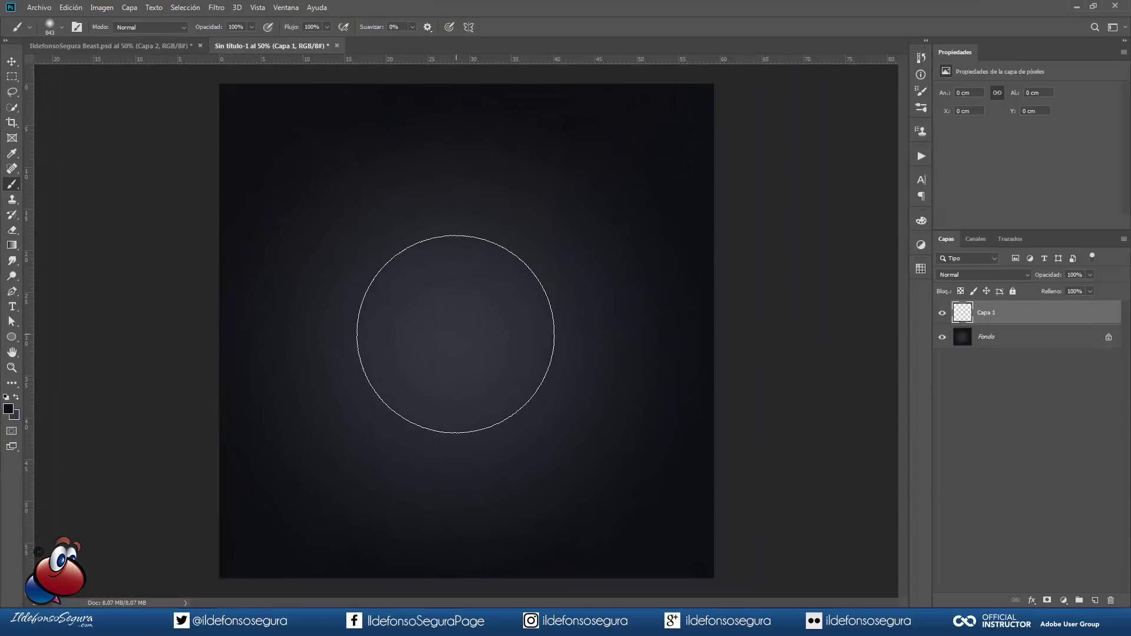
pyautogui.click(455, 334)
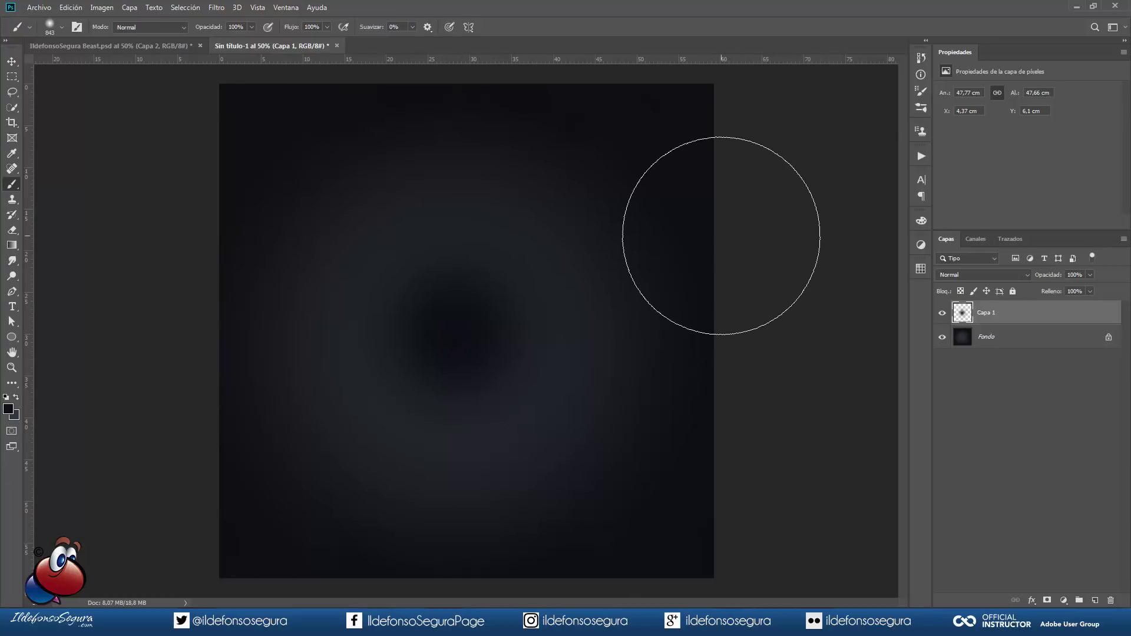
# Add a layer mask to Capa 1 and render Clouds followed by Difference Clouds in the mask
pyautogui.click(1049, 601)
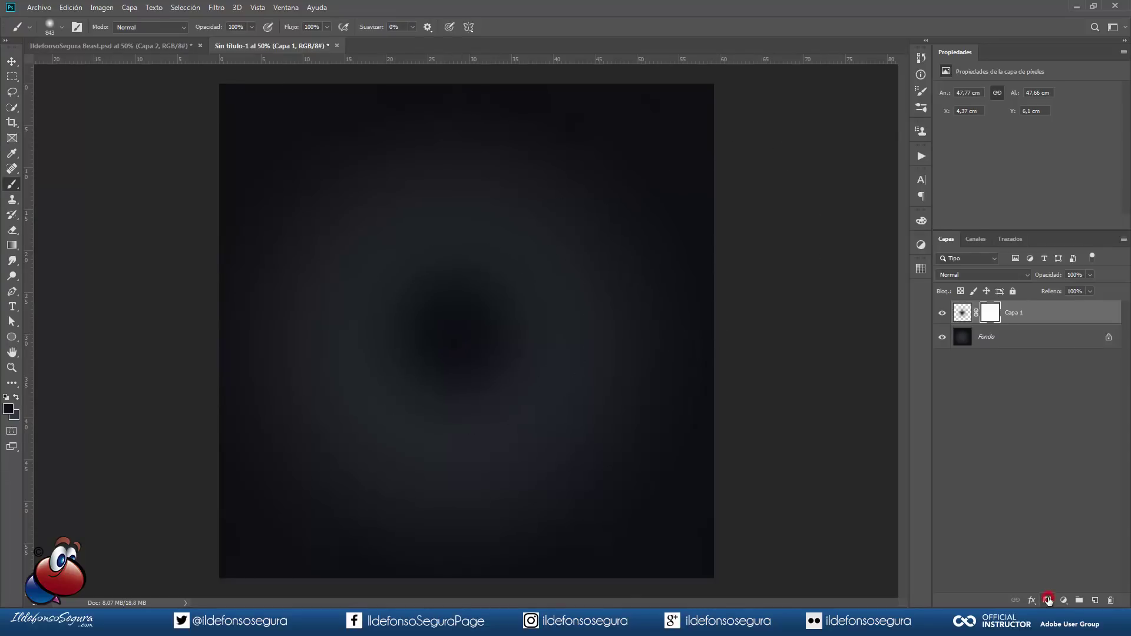
pyautogui.click(217, 7)
pyautogui.click(255, 196)
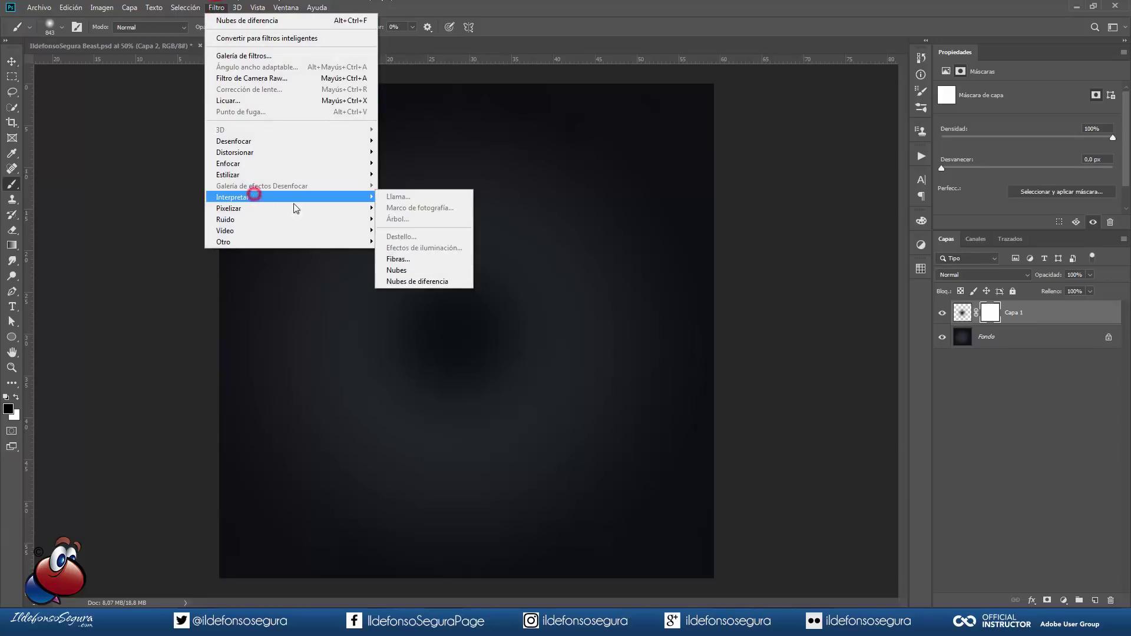
pyautogui.click(396, 270)
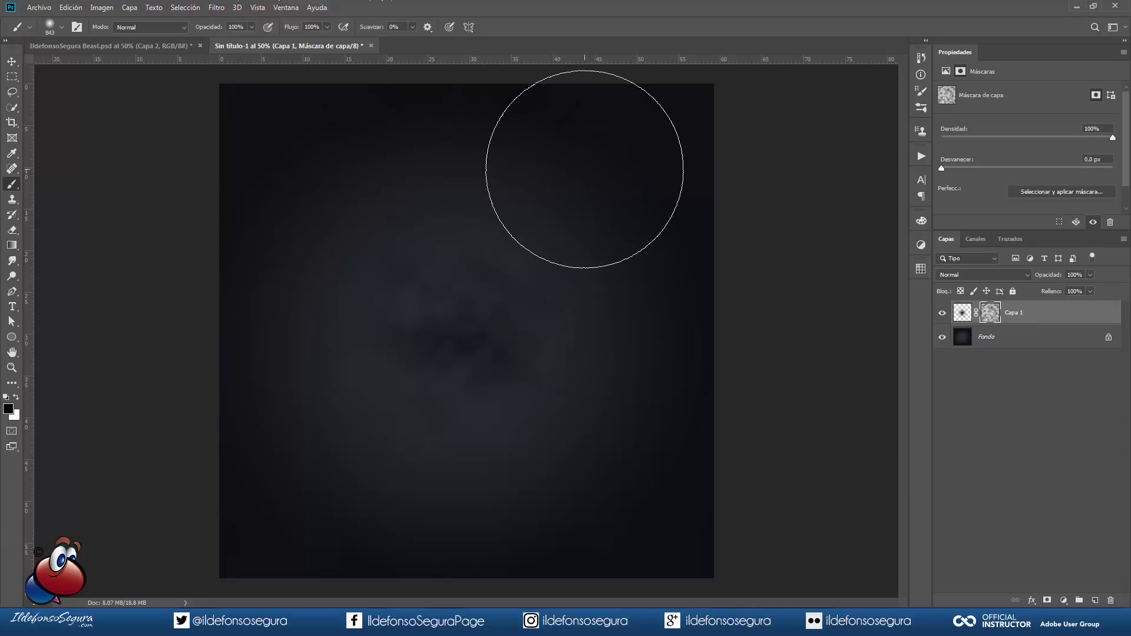
pyautogui.click(217, 8)
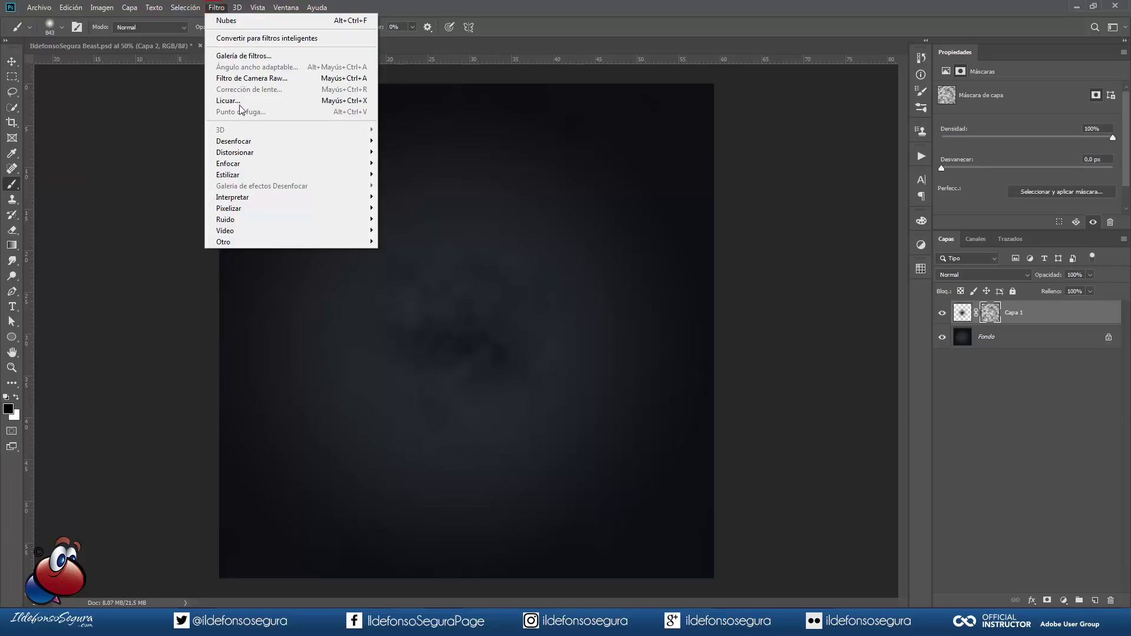
pyautogui.click(247, 197)
pyautogui.click(409, 281)
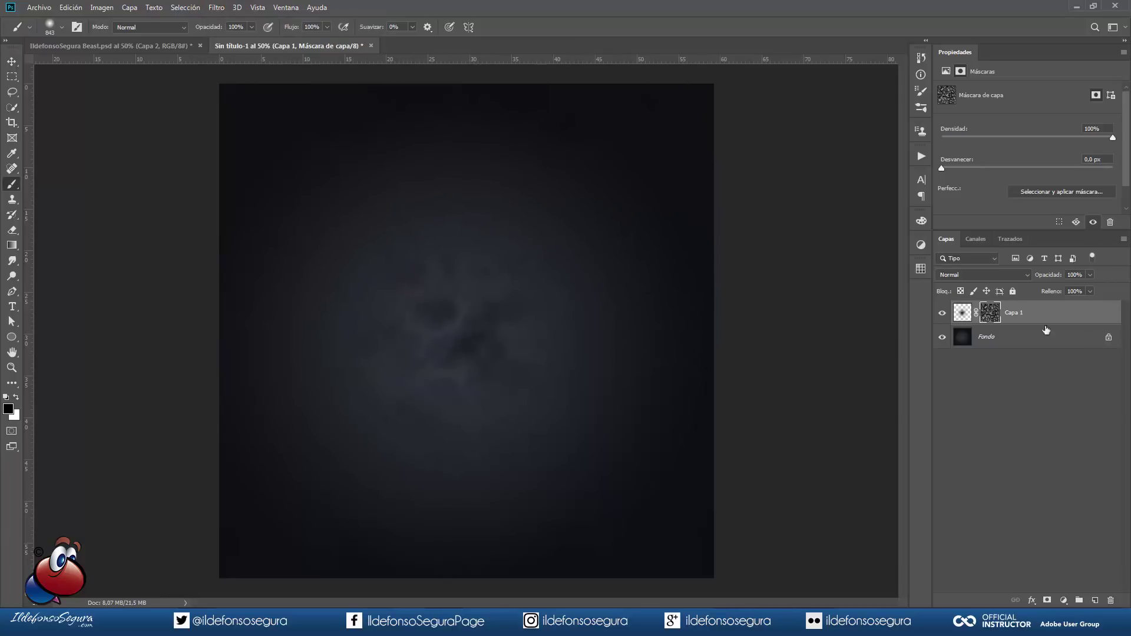
pyautogui.keyDown('alt'); pyautogui.click(997, 318); pyautogui.keyUp('alt')
pyautogui.keyDown('alt'); pyautogui.click(997, 318); pyautogui.keyUp('alt')
pyautogui.click(983, 274)
pyautogui.click(981, 321)
# On a new layer, paint one soft #ff8400 dab with a 567 px brush at the canvas centre and set the layer's blending mode to Trama
pyautogui.click(1096, 601)
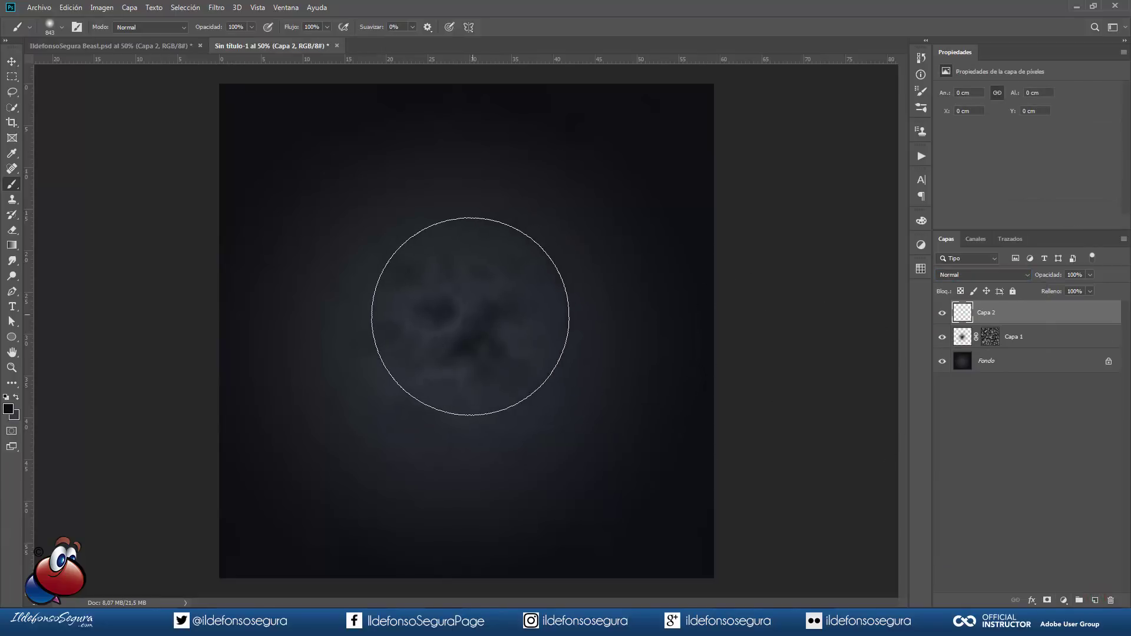
pyautogui.press('alt')
pyautogui.moveTo(463, 311); pyautogui.dragTo(418, 322)
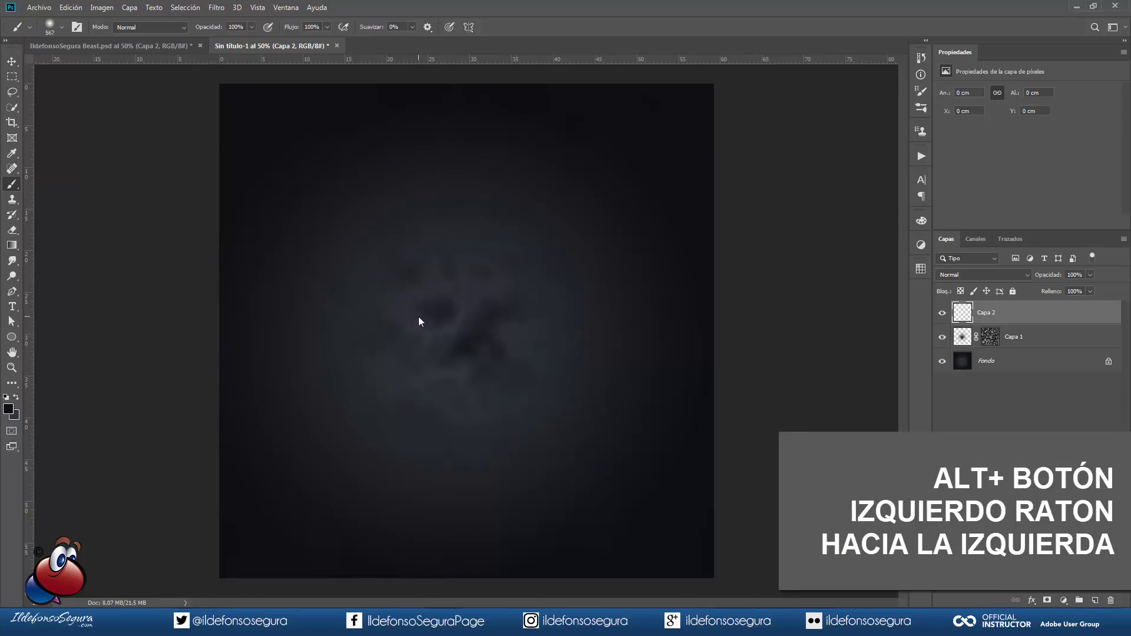
pyautogui.click(9, 409)
pyautogui.moveTo(501, 535); pyautogui.dragTo(504, 544)
pyautogui.write('ff8400')
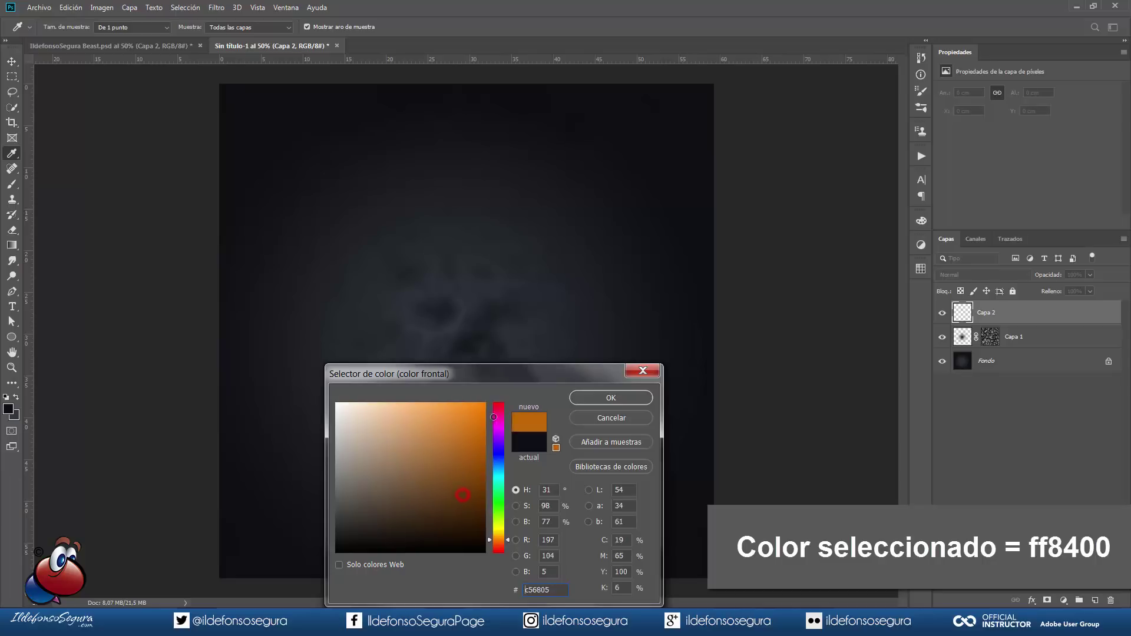
pyautogui.click(591, 395)
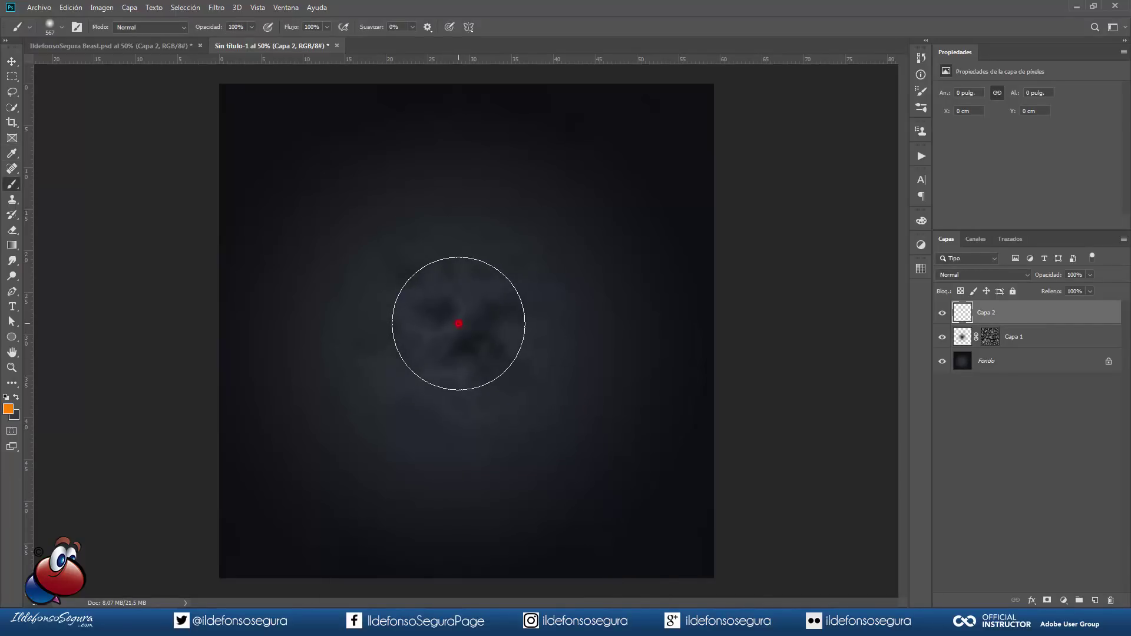
pyautogui.click(458, 323)
pyautogui.click(981, 274)
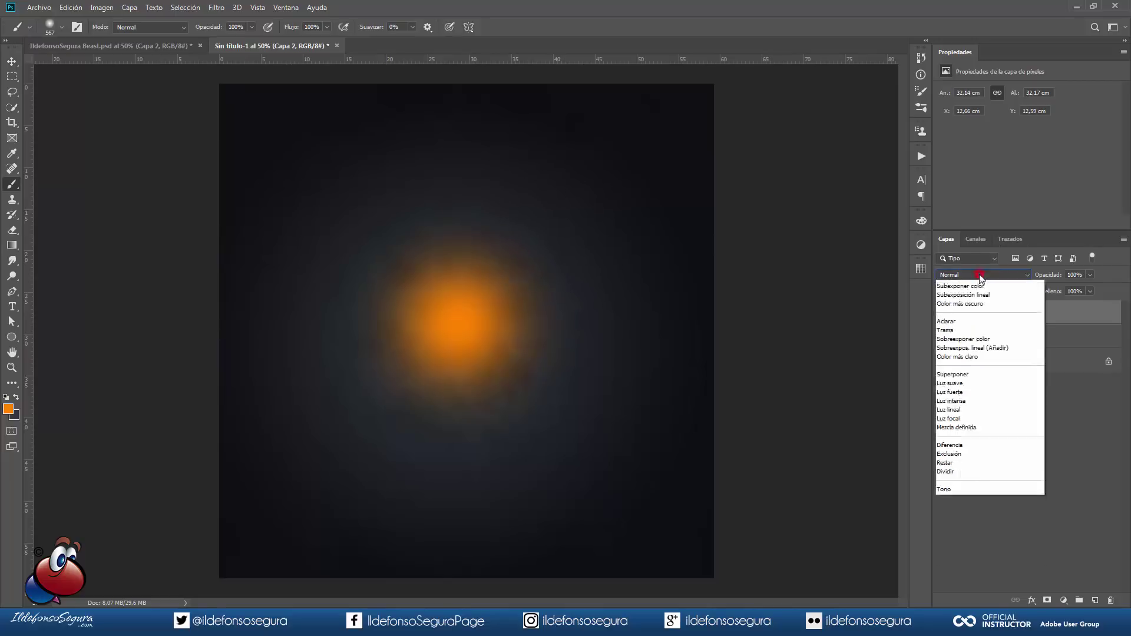
pyautogui.click(959, 365)
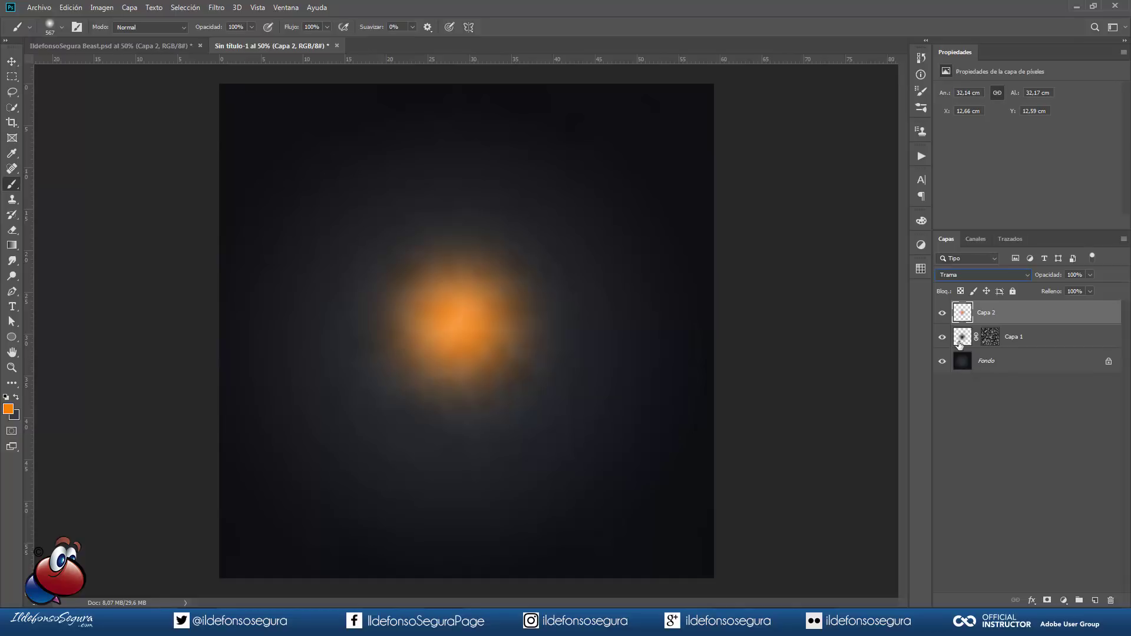
# Add a mask to Capa 2, render Difference Clouds in it three times, and lower the layer's opacity to 32%
pyautogui.click(1047, 600)
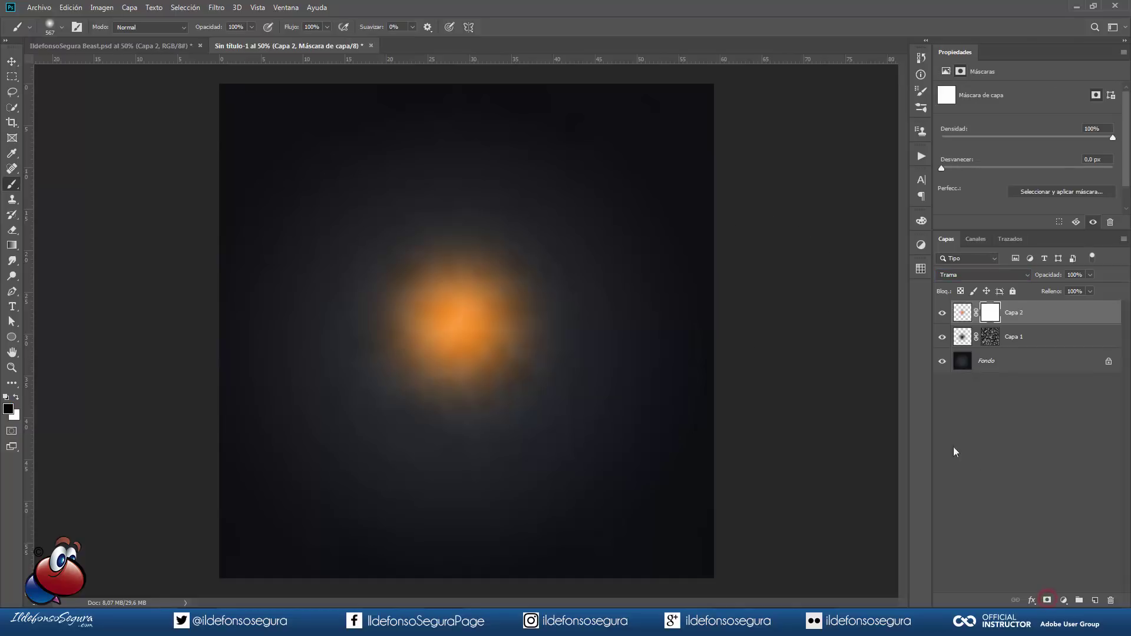
pyautogui.click(216, 7)
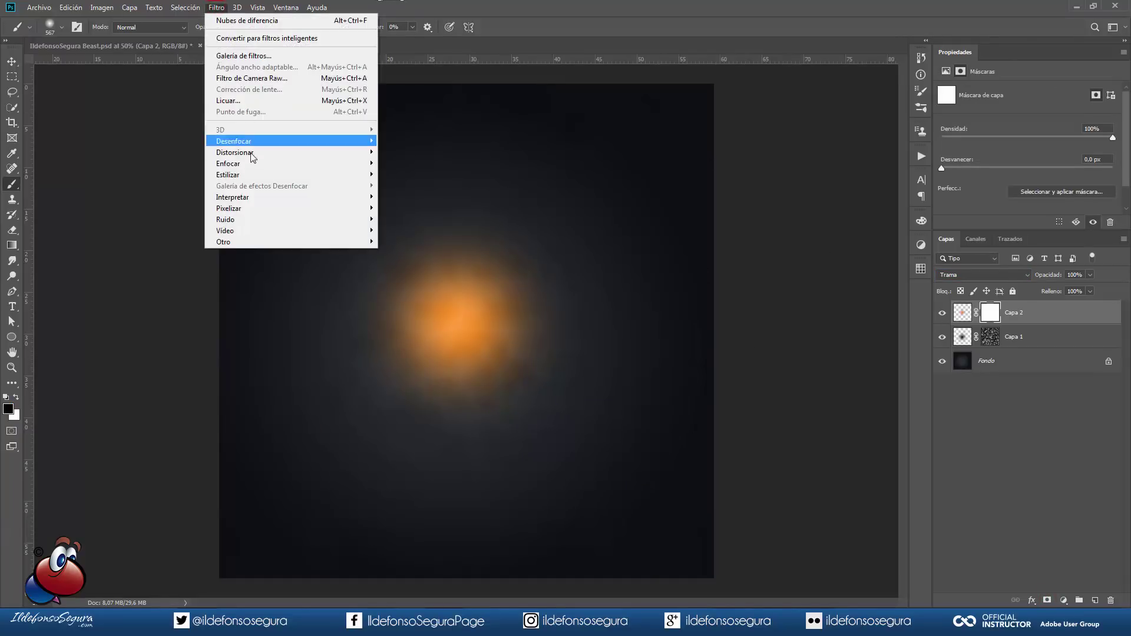
pyautogui.moveTo(250, 197)
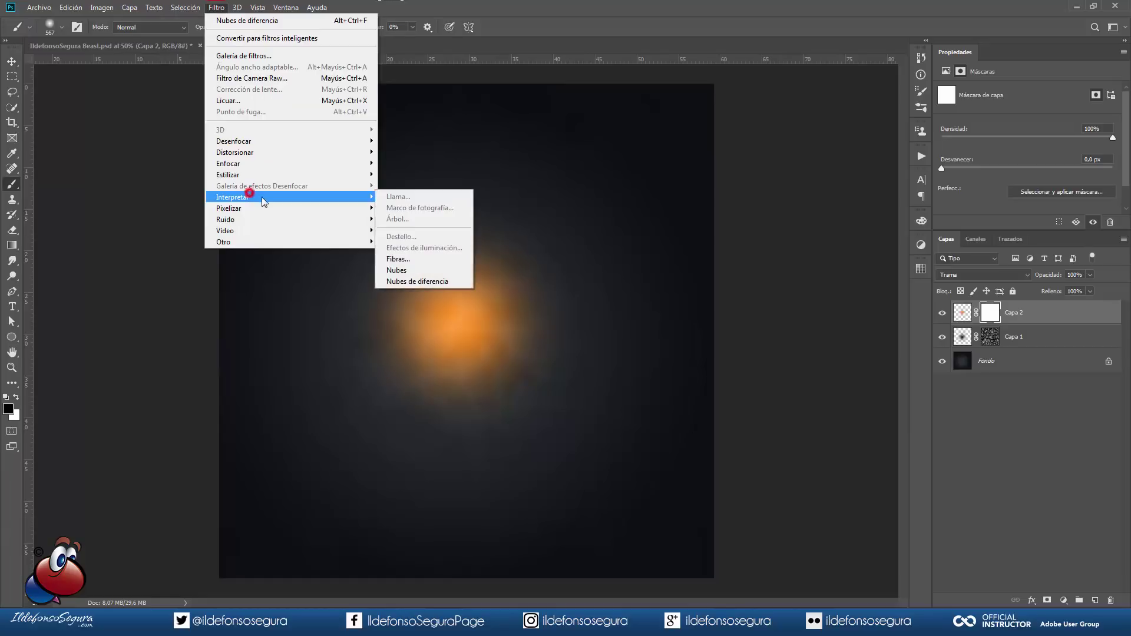
pyautogui.click(397, 270)
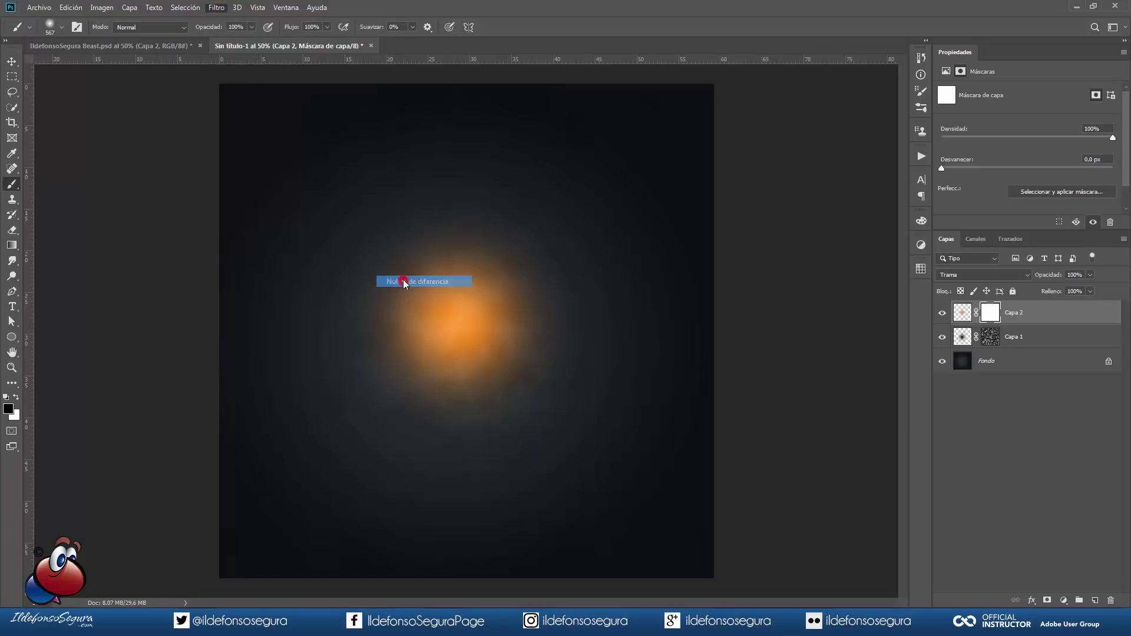
pyautogui.click(216, 7)
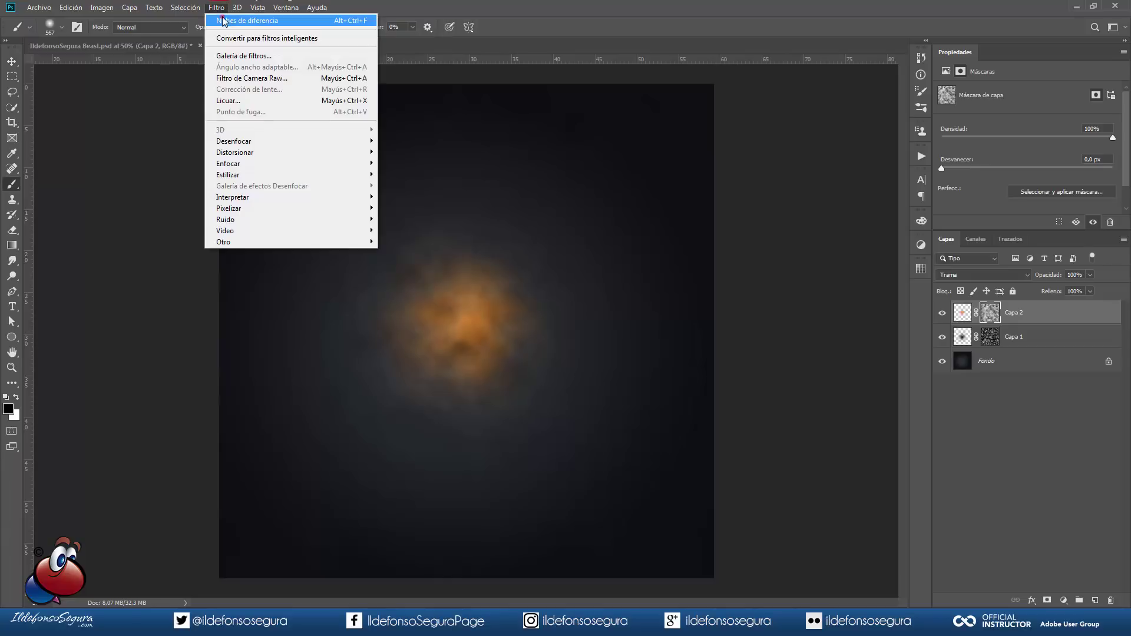
pyautogui.click(224, 20)
pyautogui.click(216, 9)
pyautogui.click(224, 21)
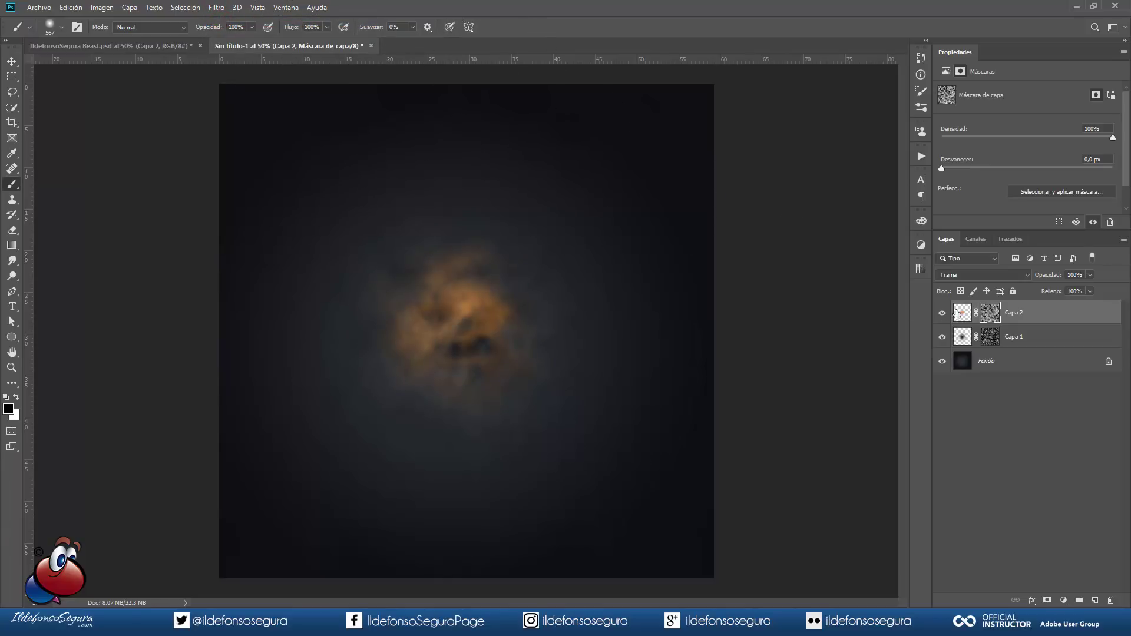
pyautogui.moveTo(1048, 278); pyautogui.dragTo(1022, 287)
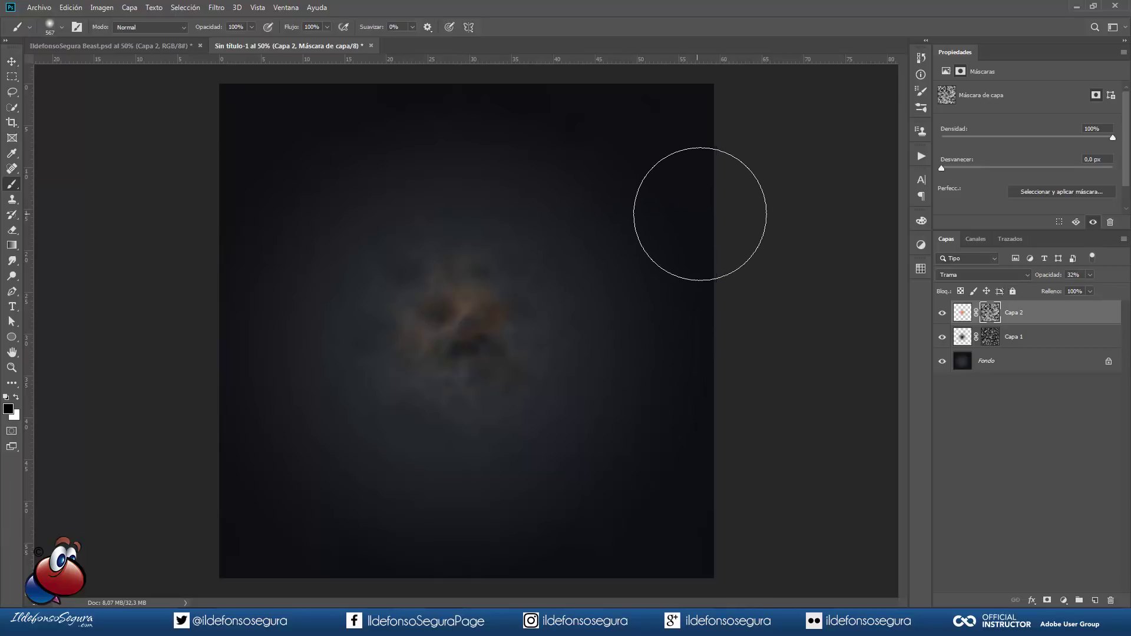
# Place the image "textura fondo fantastic beasts" as an embedded element in the document
pyautogui.click(41, 7)
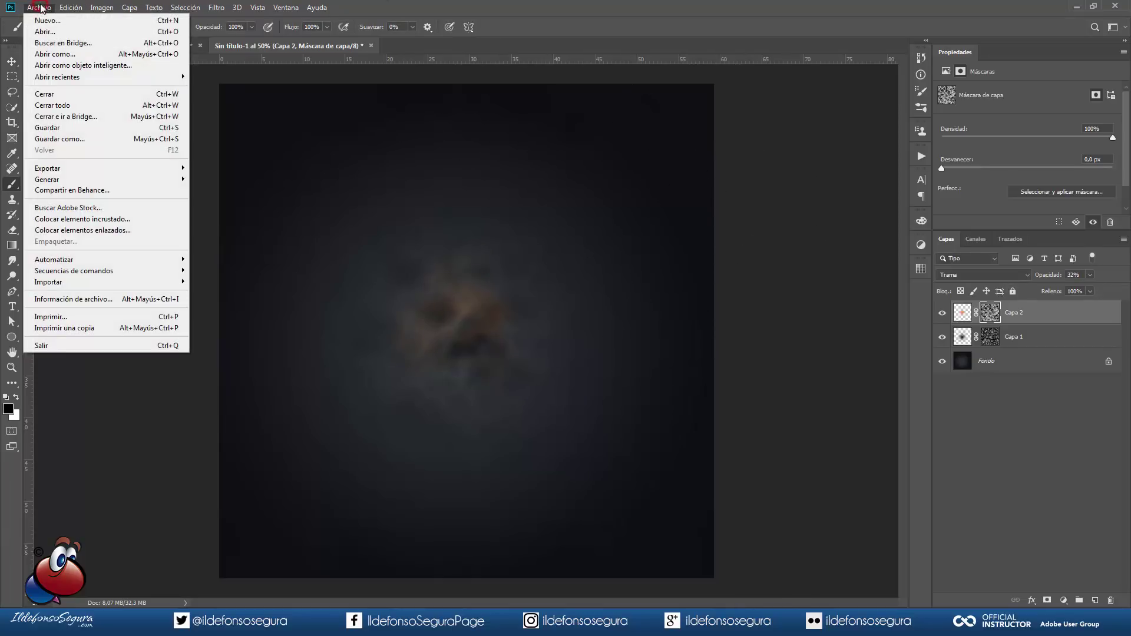
pyautogui.click(65, 219)
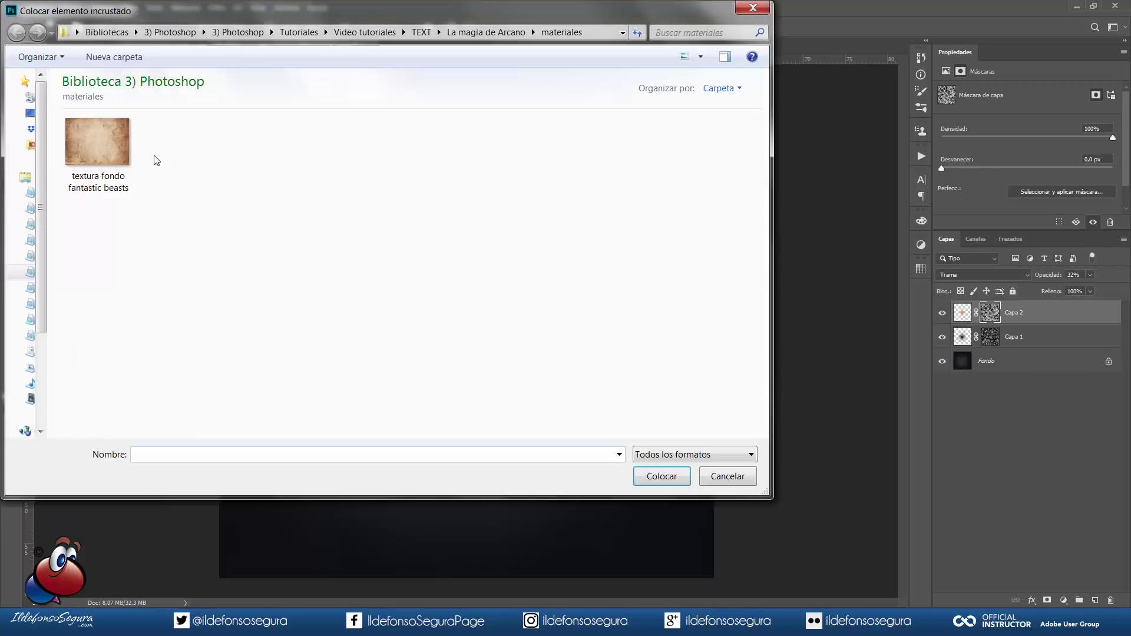
pyautogui.click(650, 478)
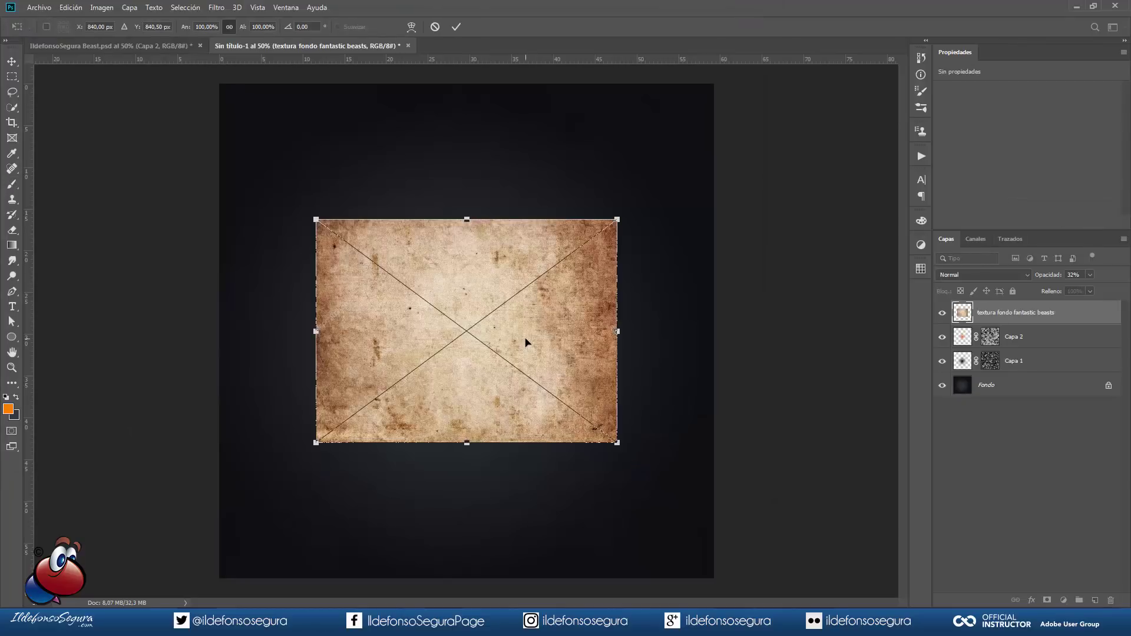
# Rotate the placed texture 90° counterclockwise and stretch it non-proportionally to cover the whole canvas
pyautogui.rightClick(526, 341)
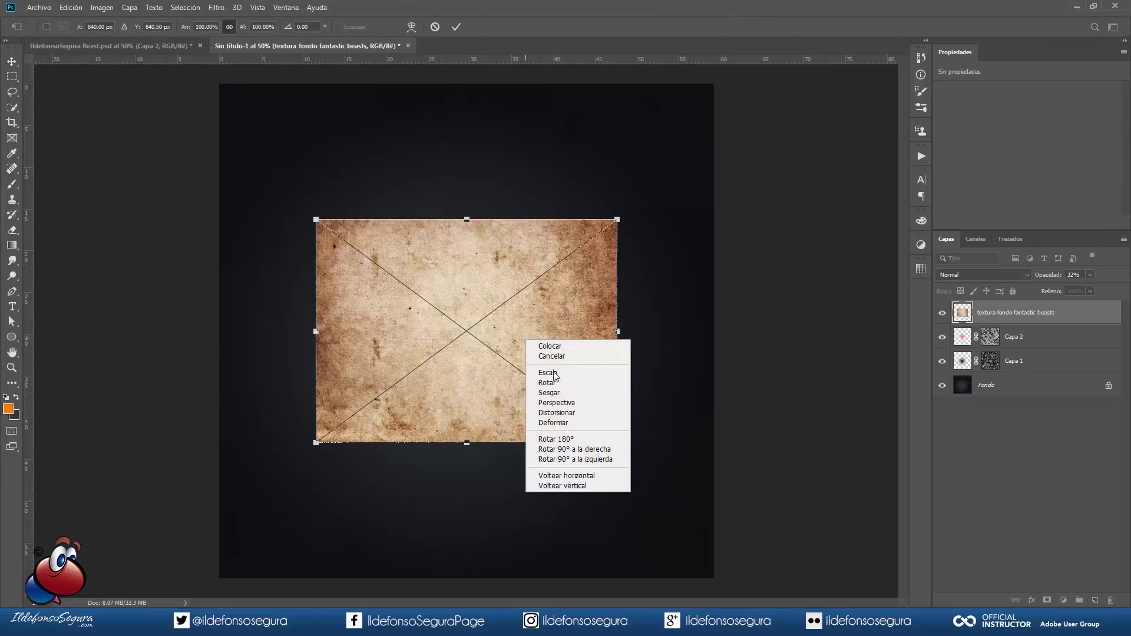
pyautogui.click(601, 461)
pyautogui.moveTo(513, 365); pyautogui.dragTo(373, 255)
pyautogui.moveTo(444, 239); pyautogui.dragTo(731, 247)
pyautogui.moveTo(475, 389); pyautogui.dragTo(466, 578)
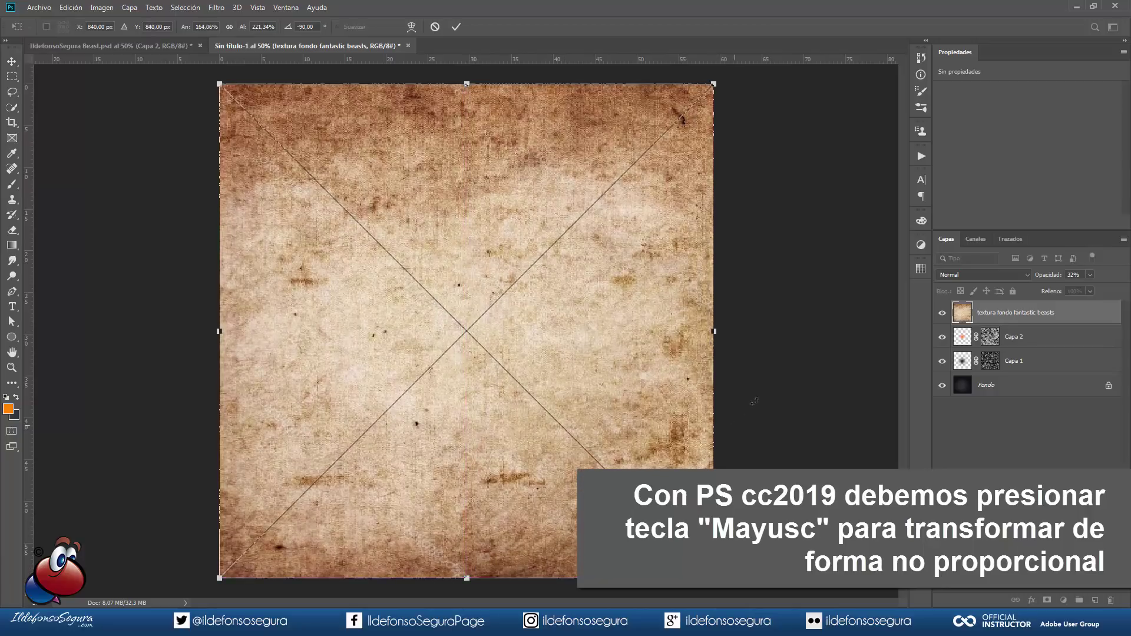
pyautogui.click(456, 26)
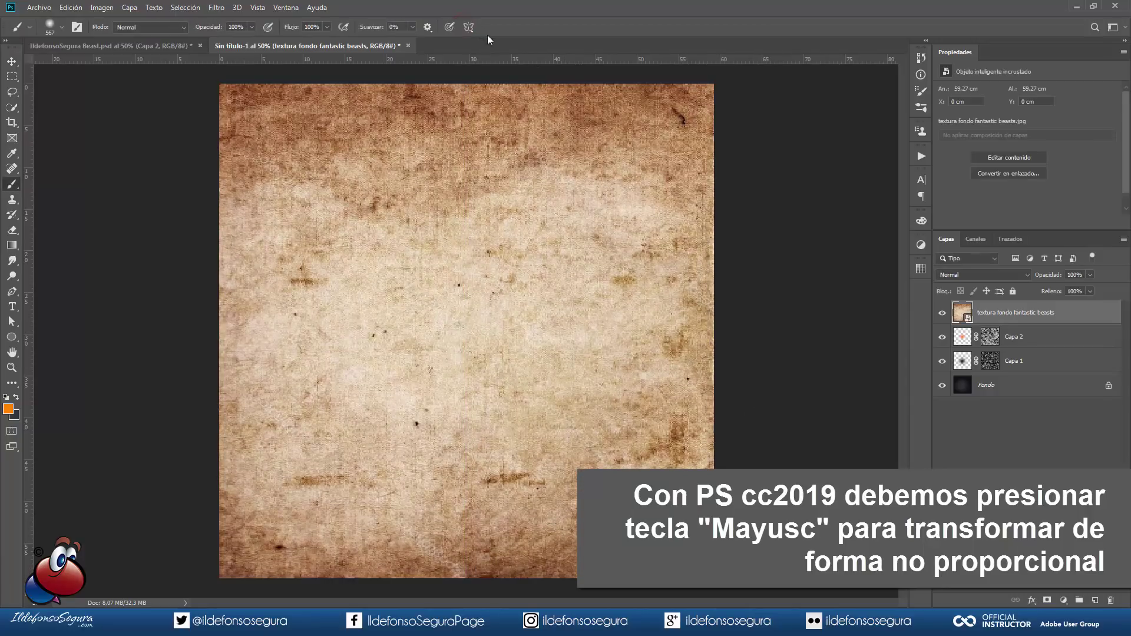
# Rasterize the texture layer and desaturate it
pyautogui.rightClick(1043, 314)
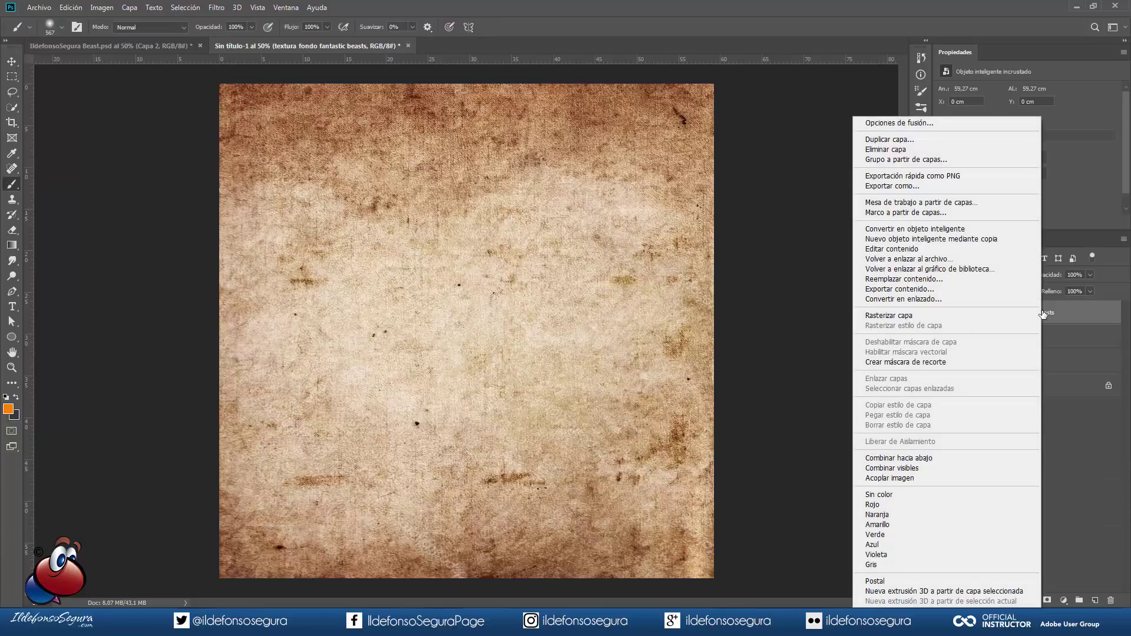
pyautogui.click(965, 316)
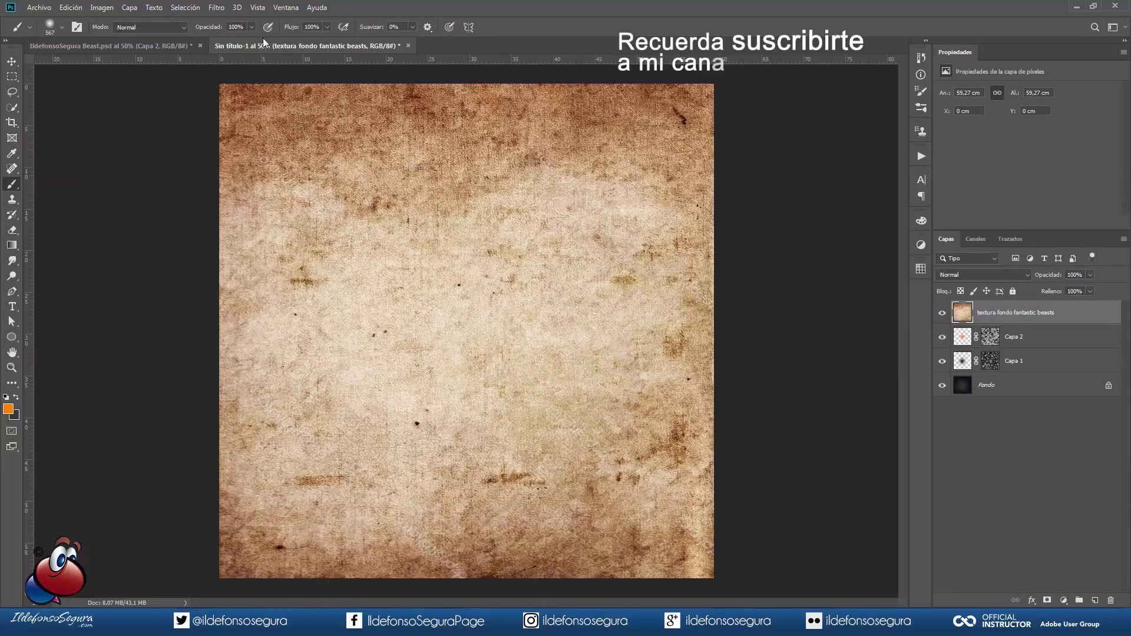
pyautogui.click(101, 7)
pyautogui.moveTo(118, 38)
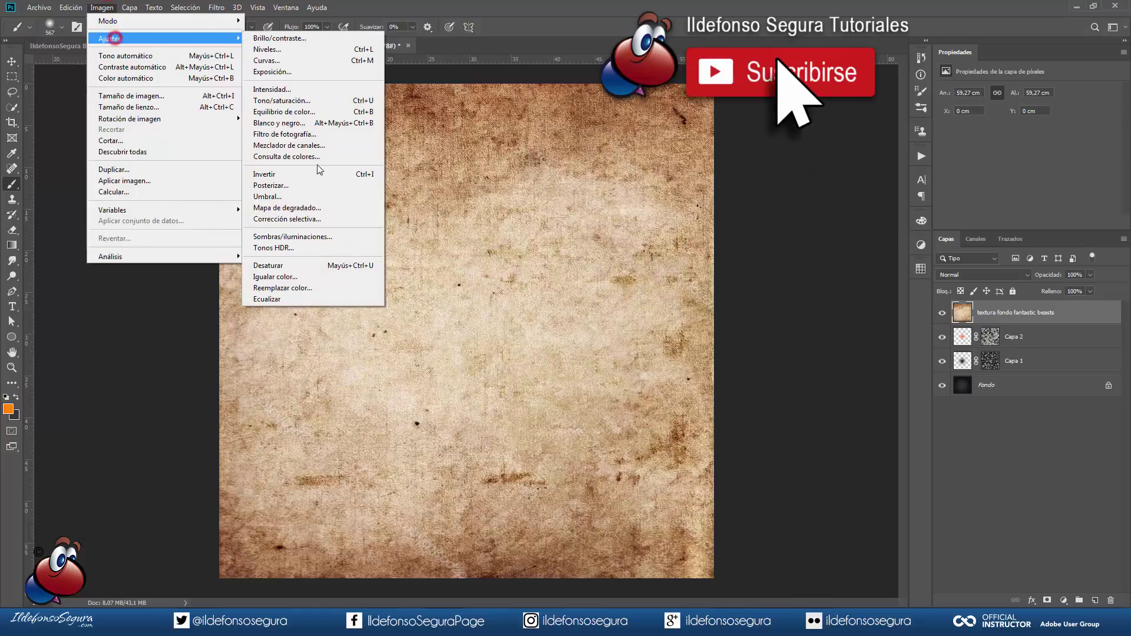
pyautogui.click(321, 270)
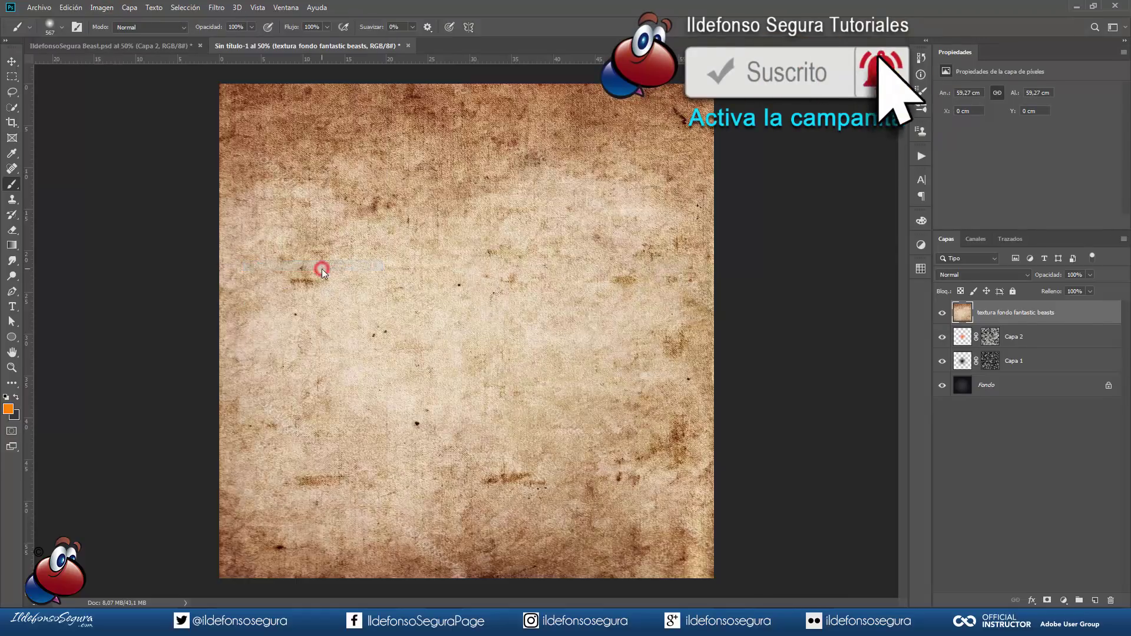
# Set the texture layer's blending mode to Luz suave and its opacity to 50%
pyautogui.click(969, 275)
pyautogui.click(967, 426)
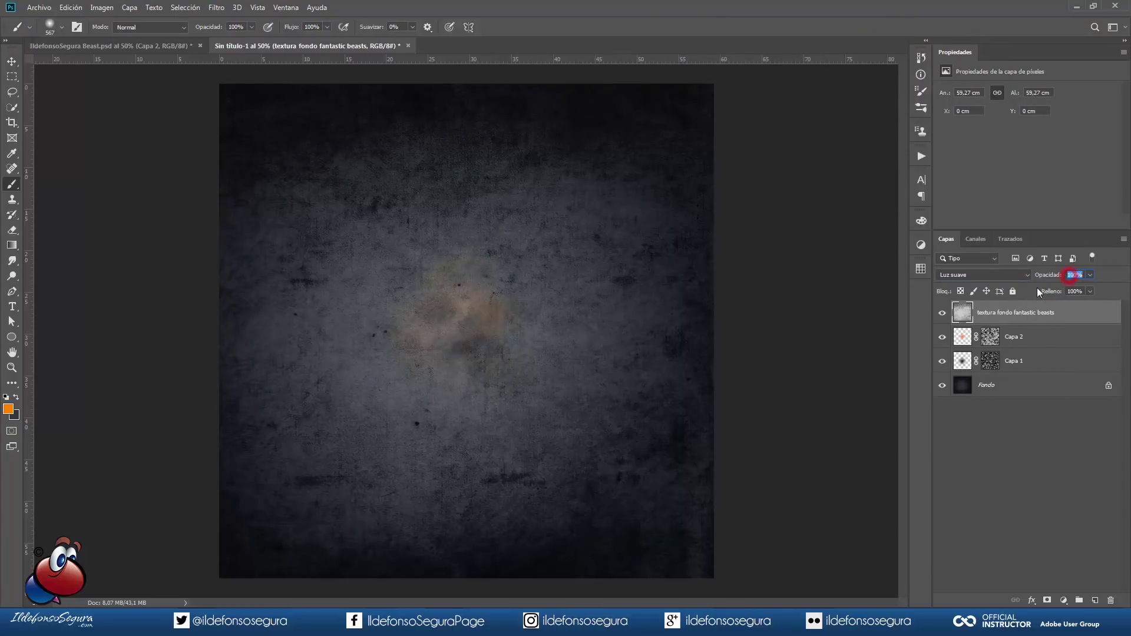
pyautogui.write('50')
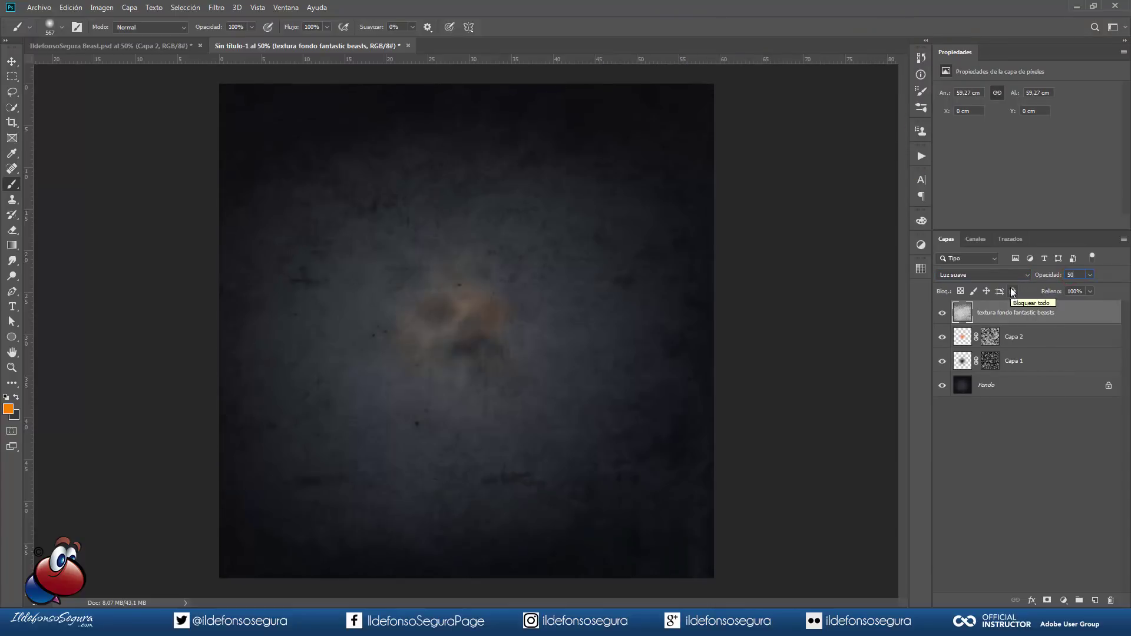
pyautogui.press('Return')
# Unlock the Fondo layer, group all four background layers and name the group "bg"
pyautogui.keyDown('shift'); pyautogui.click(1018, 386); pyautogui.keyUp('shift')
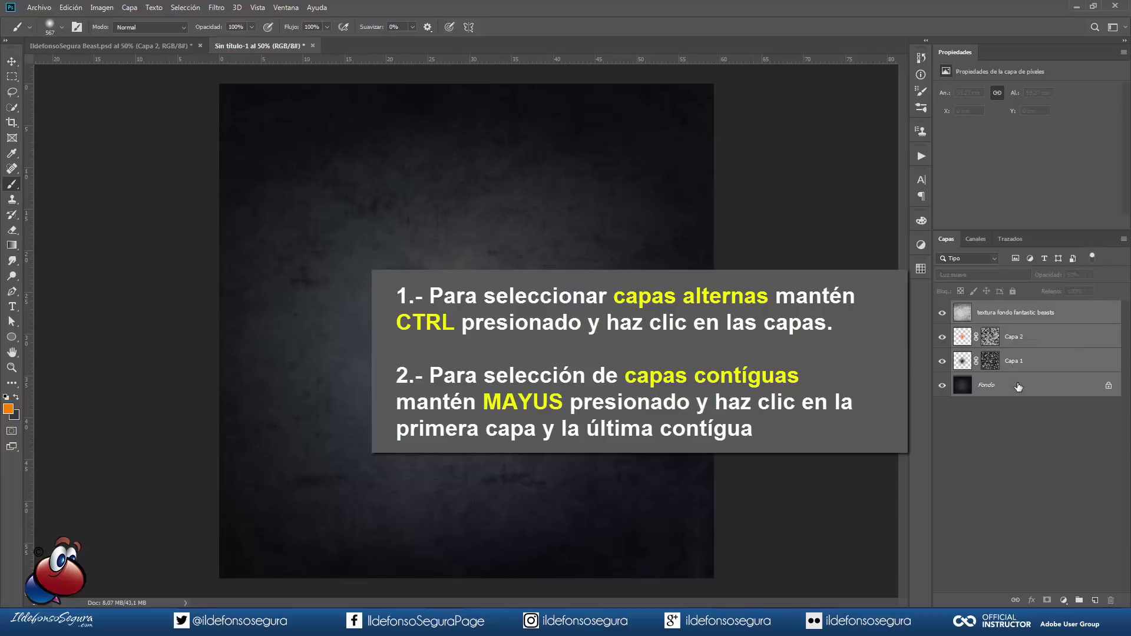
pyautogui.click(1108, 387)
pyautogui.keyDown('shift'); pyautogui.click(1004, 314); pyautogui.keyUp('shift')
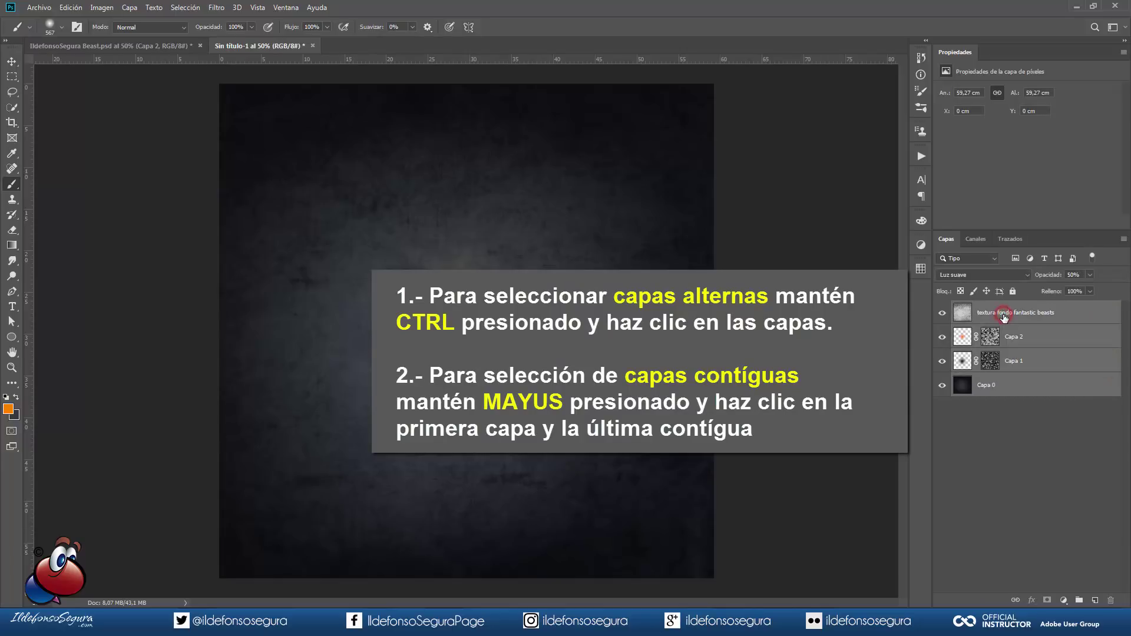
pyautogui.hotkey('ctrl', 'g')
pyautogui.doubleClick(987, 308)
pyautogui.write('bg')
pyautogui.press('Return')
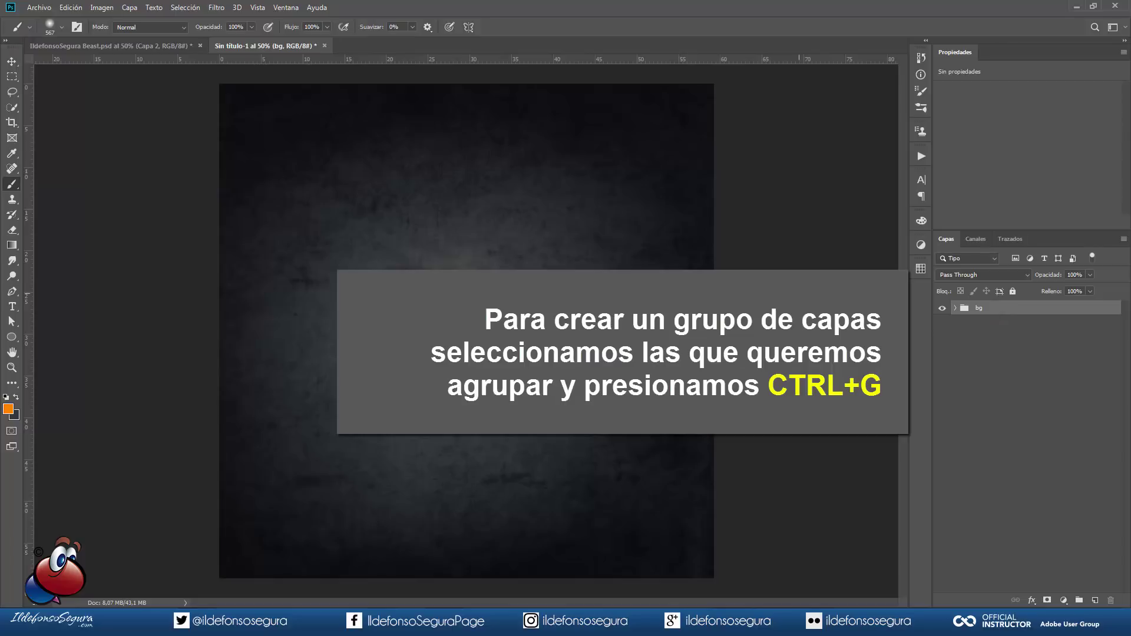
# Set up the Text tool with the Fontastic Beast font at 100 pt in white
pyautogui.click(11, 308)
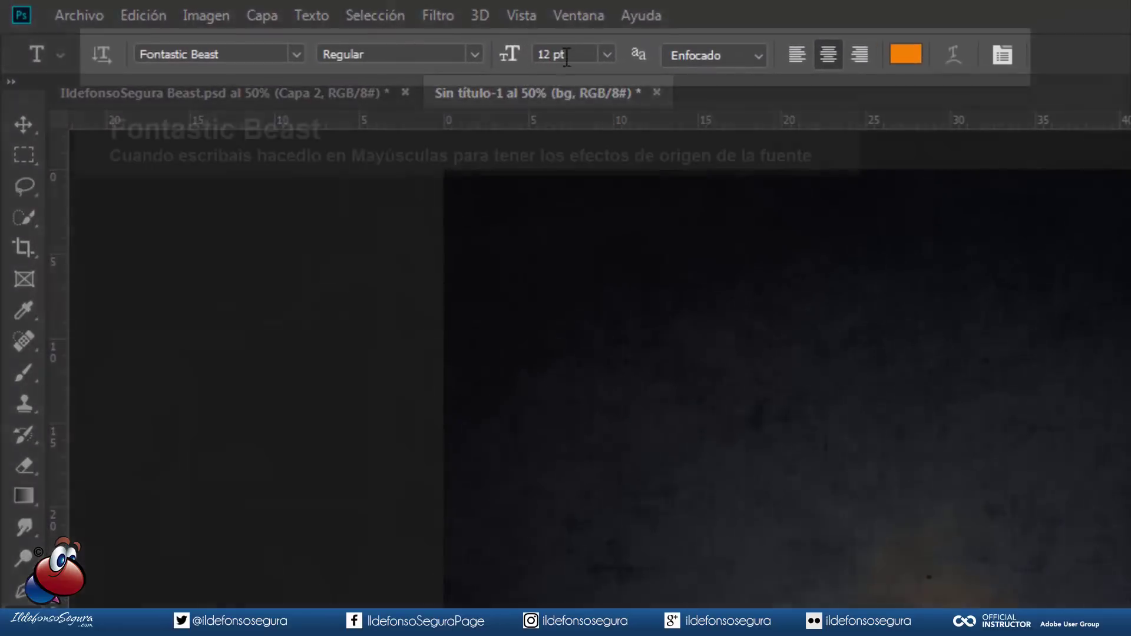
pyautogui.click(512, 50)
pyautogui.write('100')
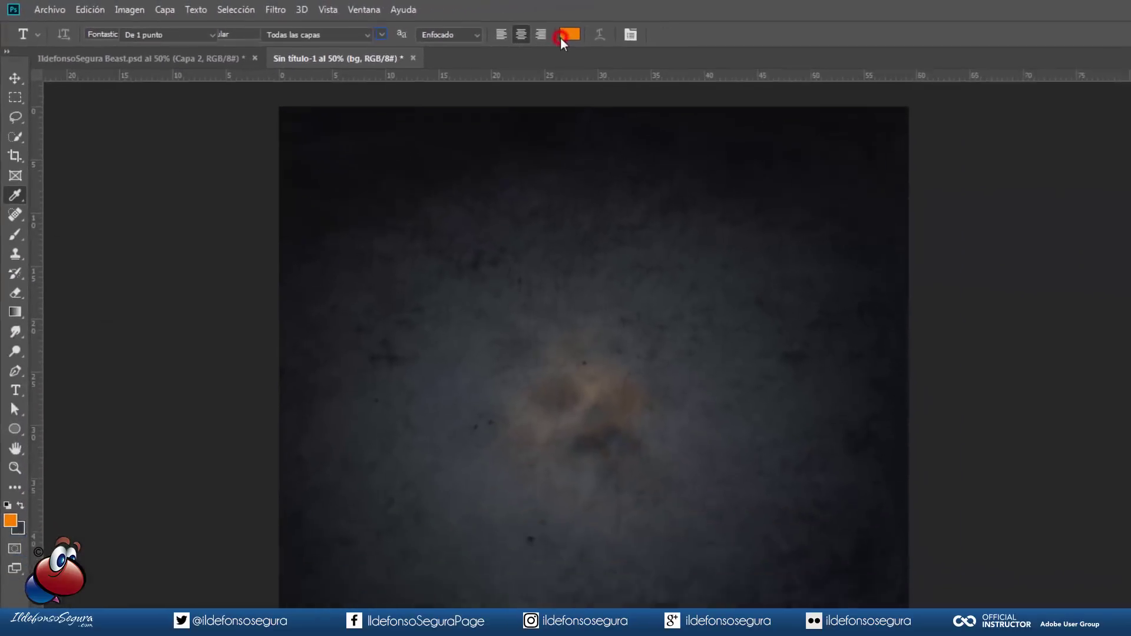
pyautogui.click(783, 47)
pyautogui.moveTo(367, 434); pyautogui.dragTo(334, 402)
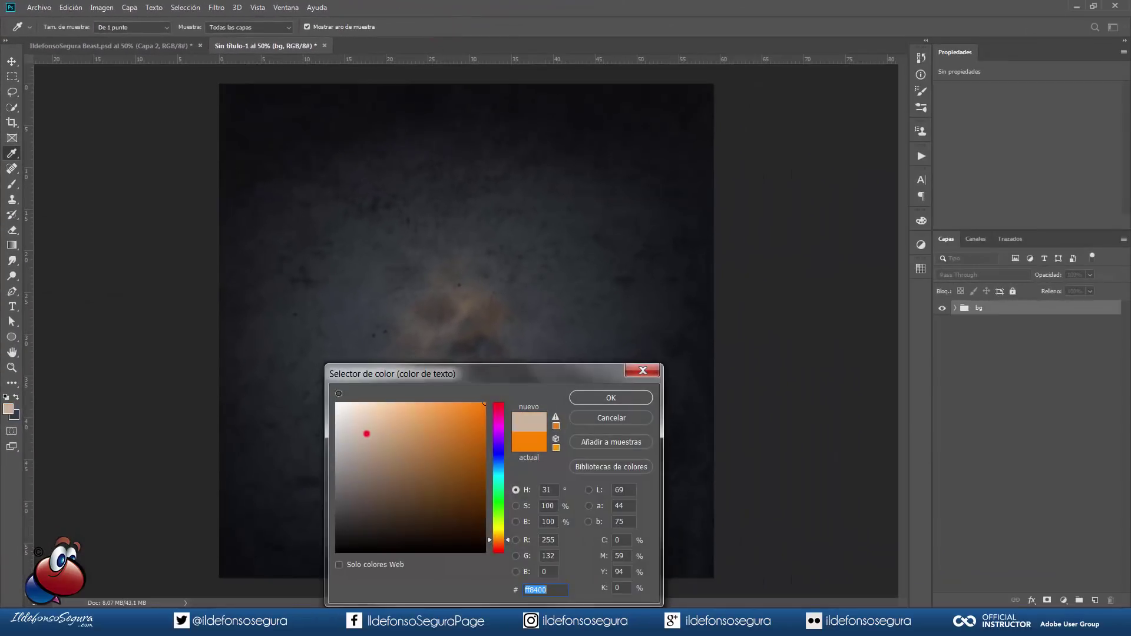
pyautogui.click(585, 399)
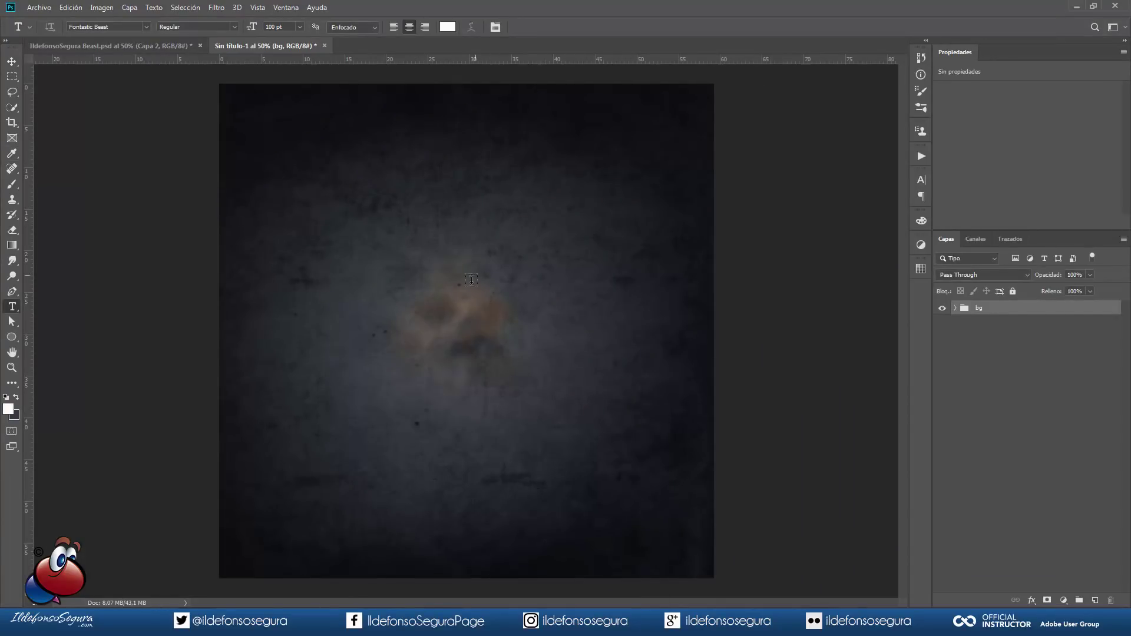
# Add a centred title at the middle of the canvas with the artist's first name and surname in capitals on two lines
pyautogui.click(450, 312)
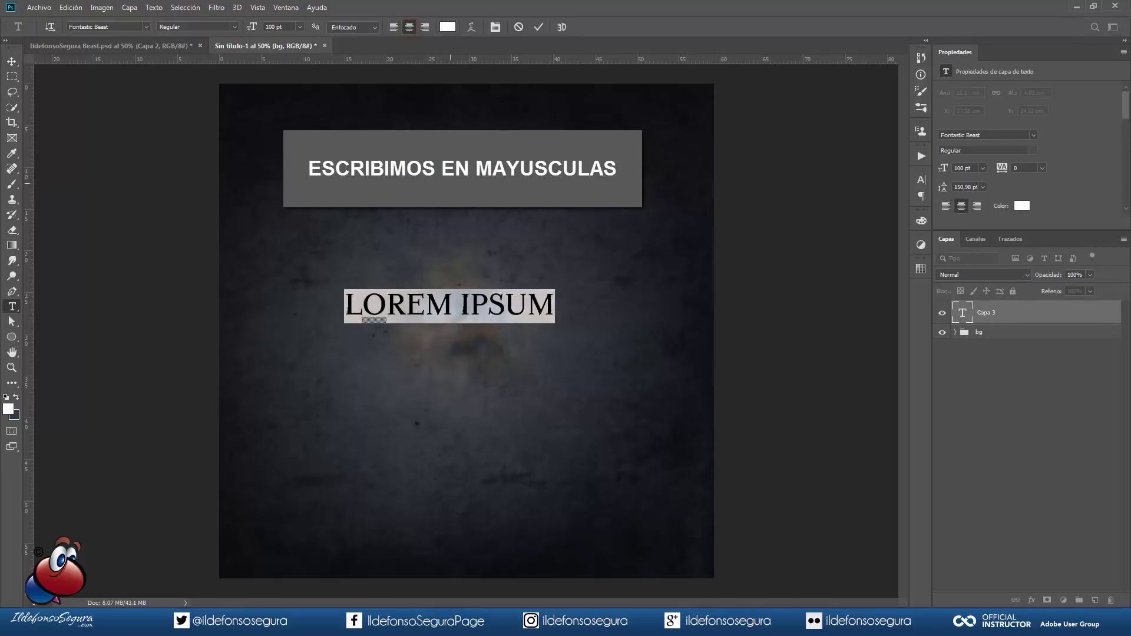
pyautogui.write('ILDEFONSO SEGURA')
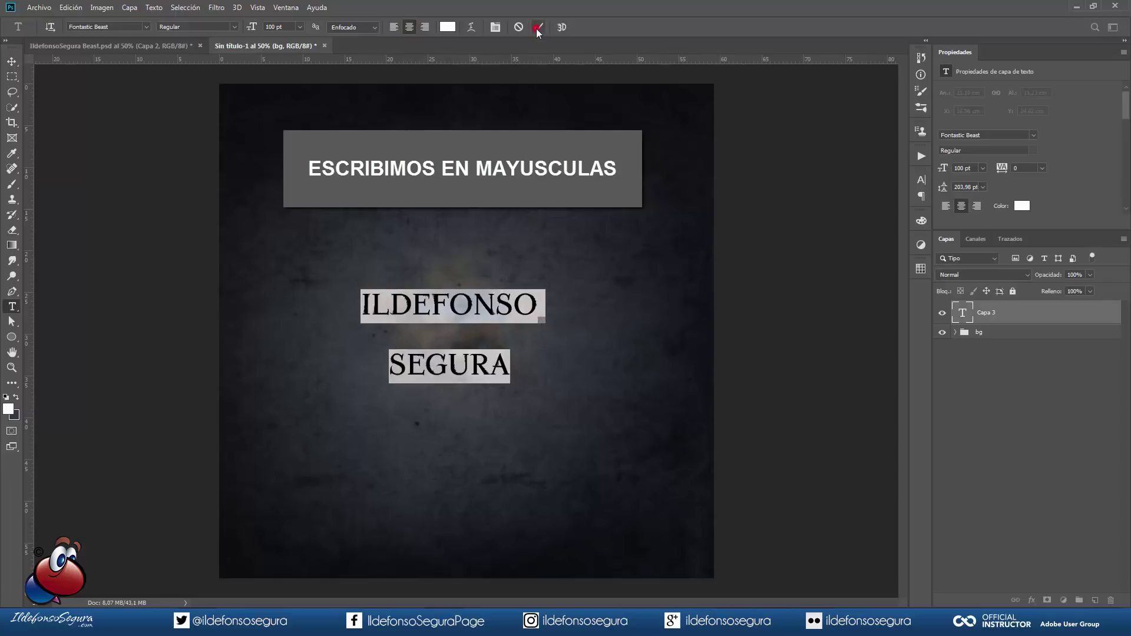
pyautogui.click(538, 28)
# Enlarge the surname line of the title to 223 pt
pyautogui.doubleClick(962, 313)
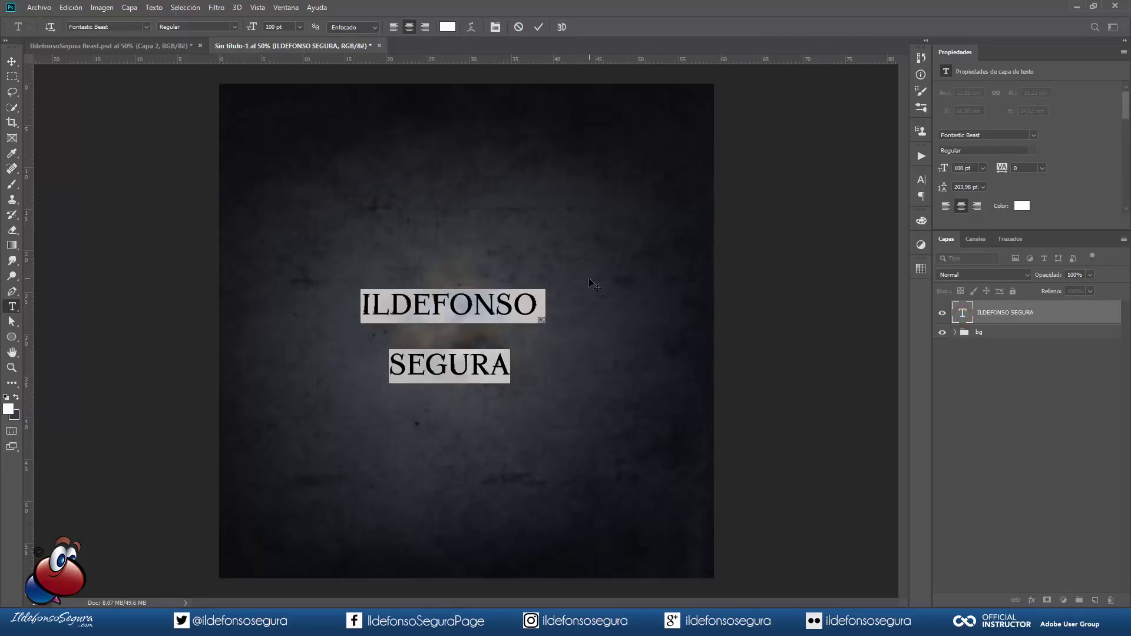
pyautogui.click(507, 366)
pyautogui.moveTo(507, 370); pyautogui.dragTo(381, 363)
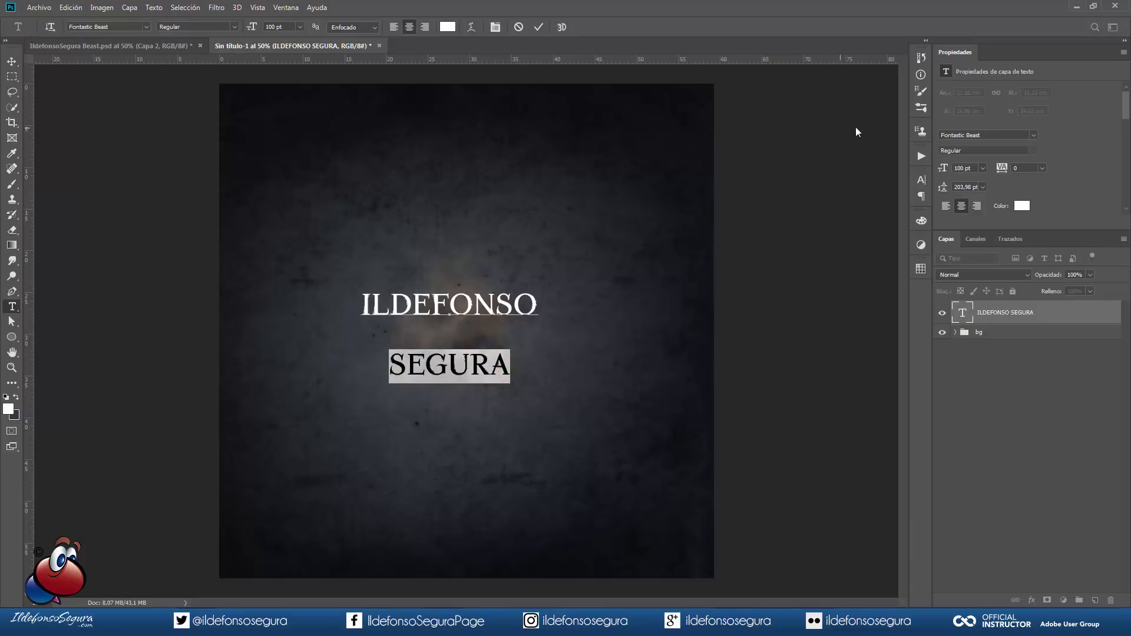
pyautogui.click(922, 178)
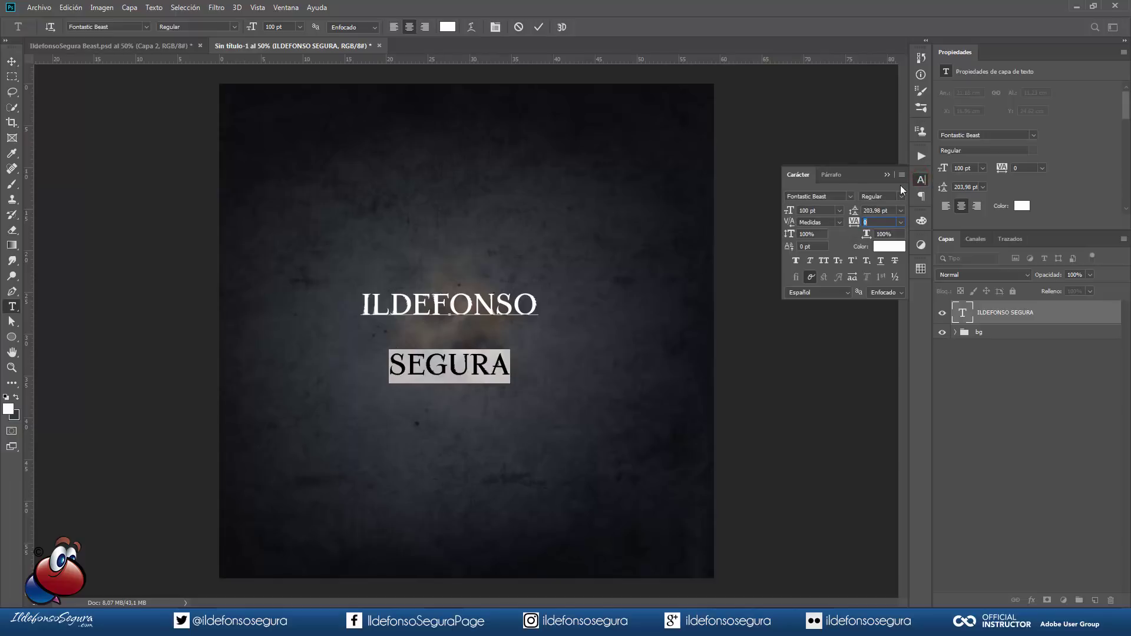
pyautogui.click(284, 8)
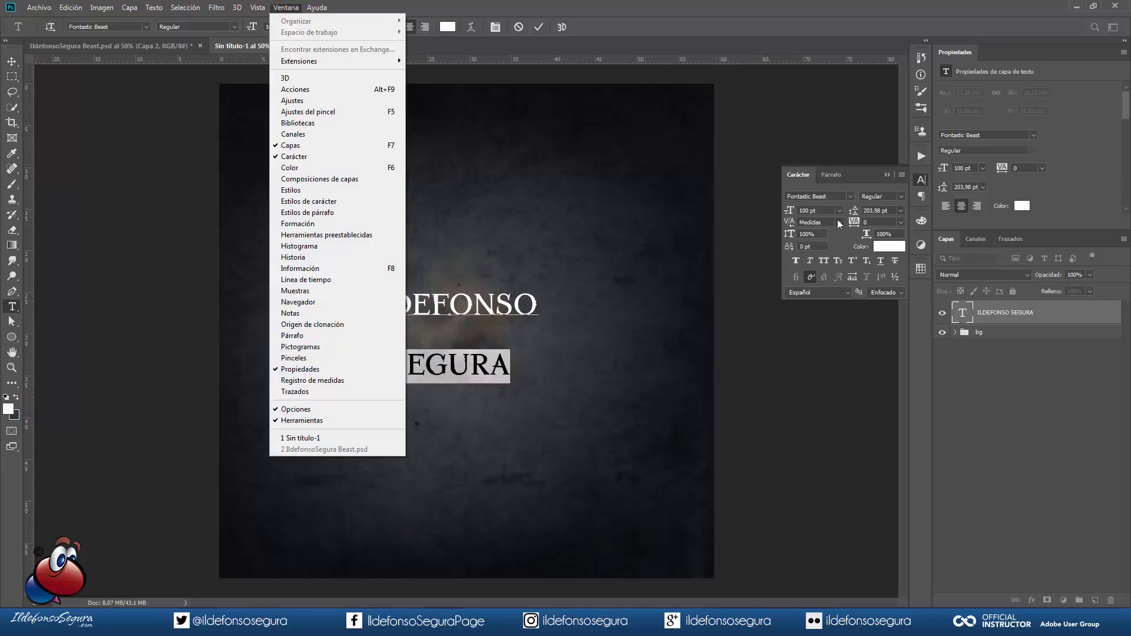
pyautogui.moveTo(791, 213); pyautogui.dragTo(863, 200)
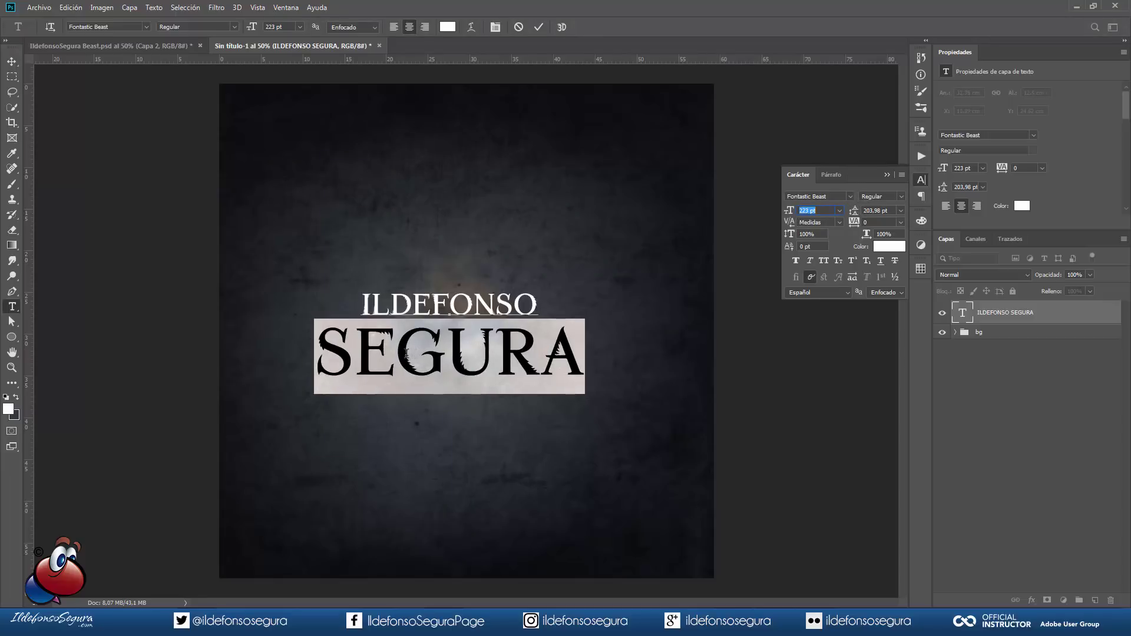
# Enlarge the letter G in the surname to 335 pt and set its baseline shift to -77 pt
pyautogui.moveTo(405, 354); pyautogui.dragTo(429, 355)
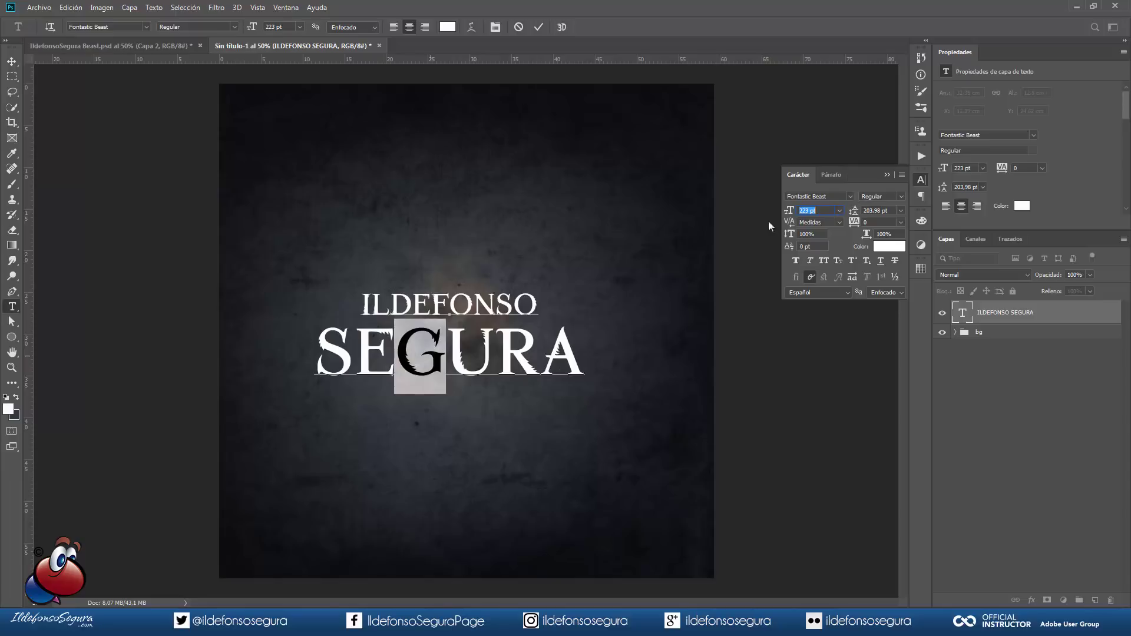
pyautogui.moveTo(799, 209); pyautogui.dragTo(831, 192)
pyautogui.moveTo(789, 248); pyautogui.dragTo(762, 256)
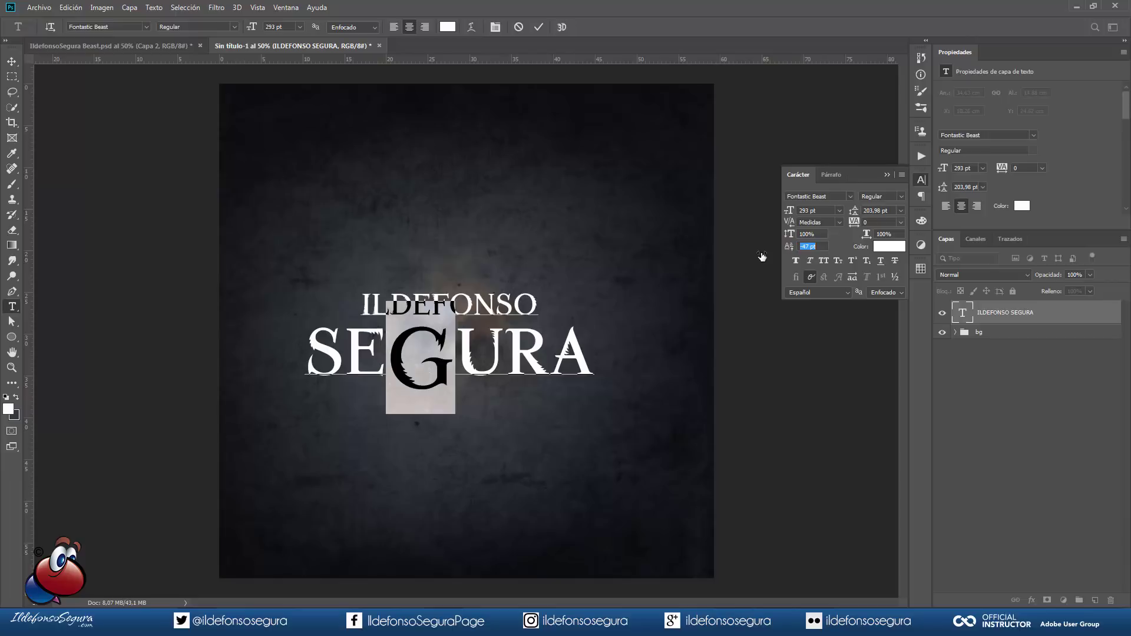
pyautogui.moveTo(794, 210); pyautogui.dragTo(816, 204)
pyautogui.moveTo(790, 249); pyautogui.dragTo(773, 251)
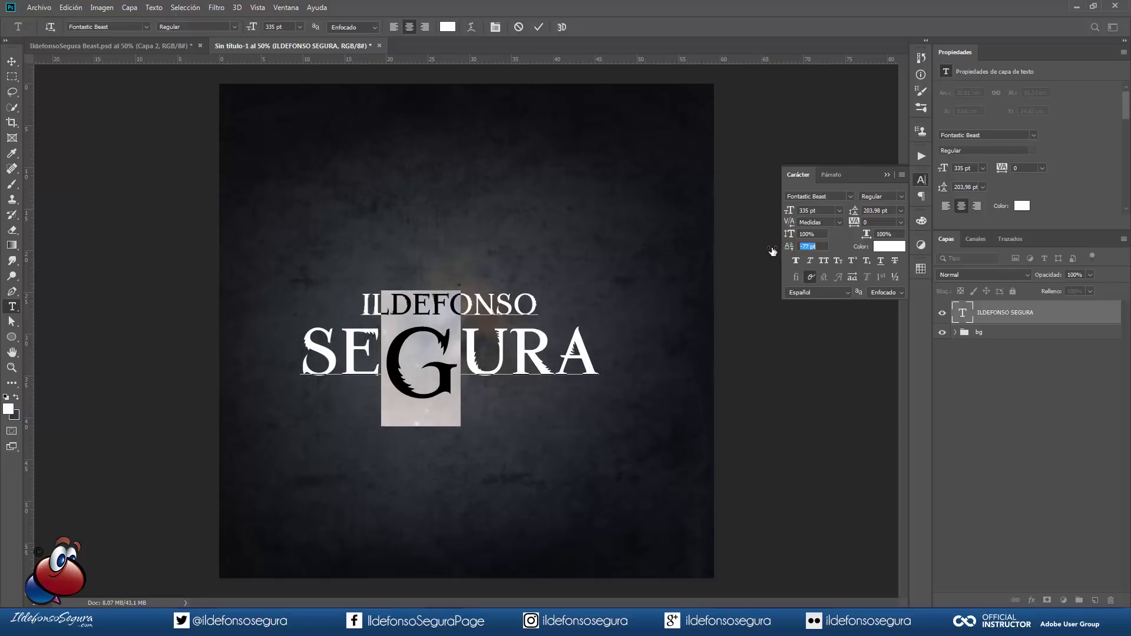
# Set the tracking of the large G to -60 and commit the title text
pyautogui.hotkey('shift', 'Down')
pyautogui.hotkey('shift', 'Down')
pyautogui.hotkey('shift', 'Down')
pyautogui.hotkey('shift', 'Down')
pyautogui.hotkey('shift', 'Down')
pyautogui.hotkey('shift', 'Down')
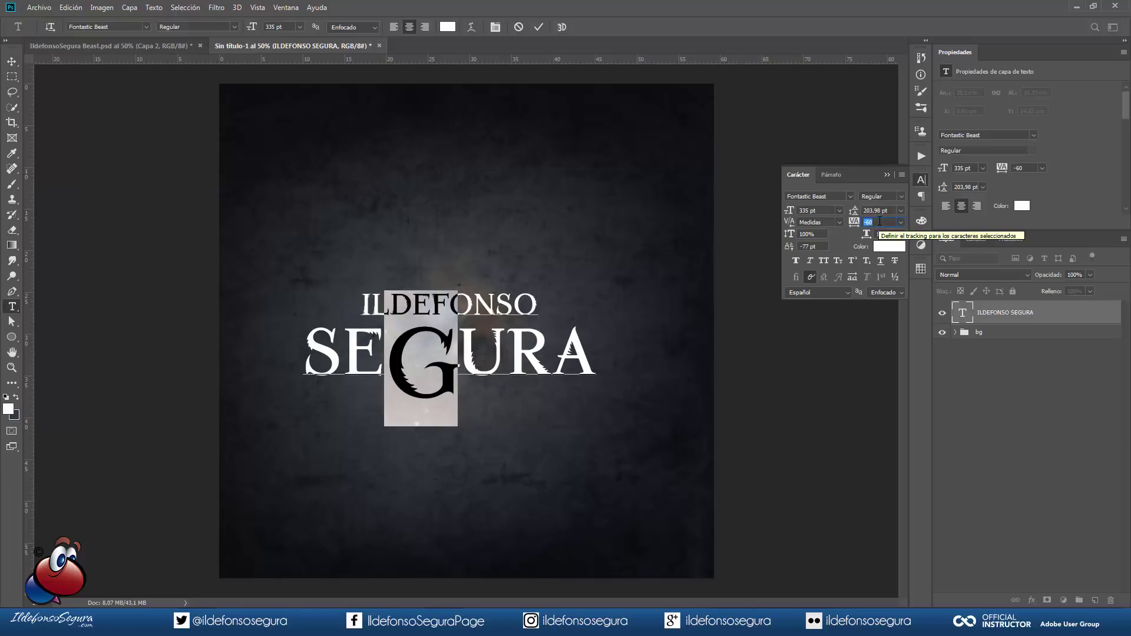
pyautogui.click(539, 27)
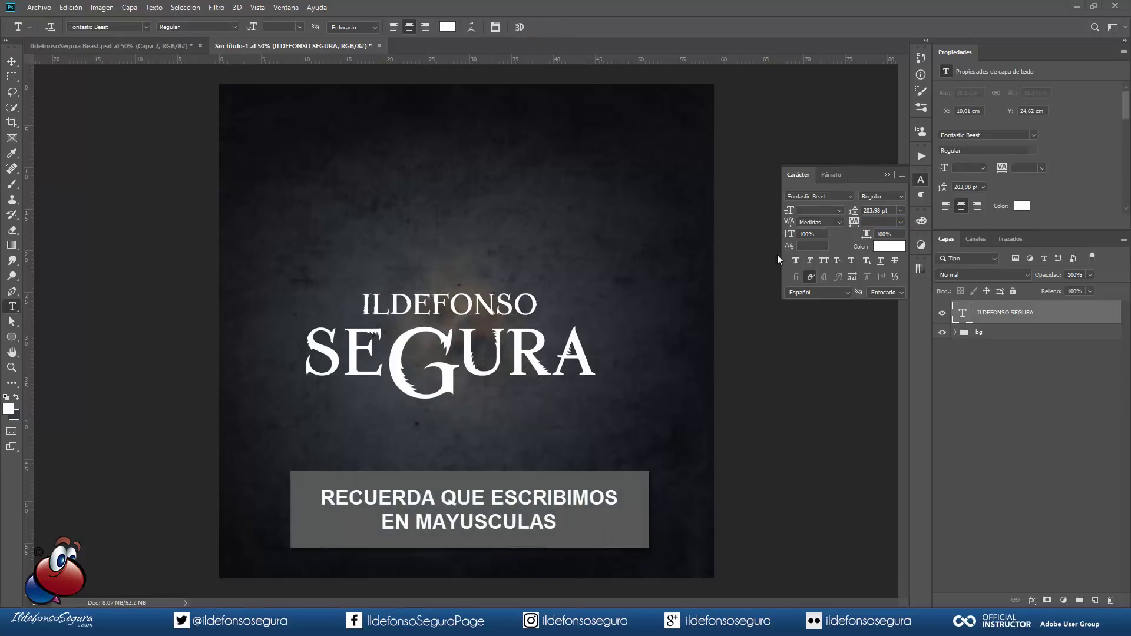
# Add a letter C as separate text above the title and enlarge it to about 210 pt
pyautogui.click(399, 194)
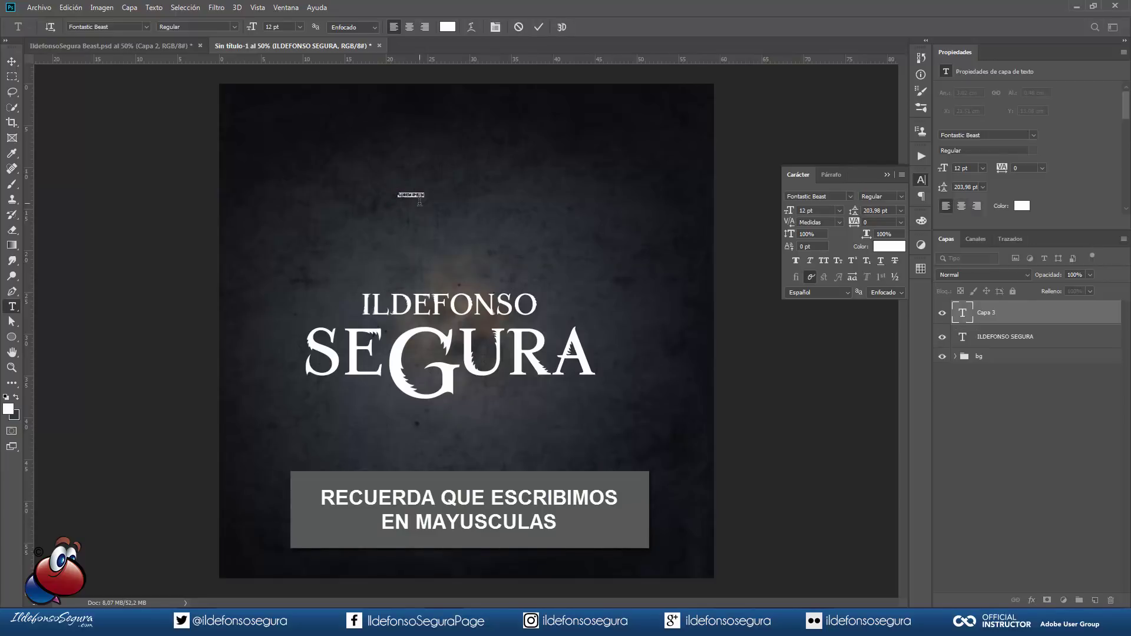
pyautogui.click(537, 29)
pyautogui.scroll(5, 410, 204)
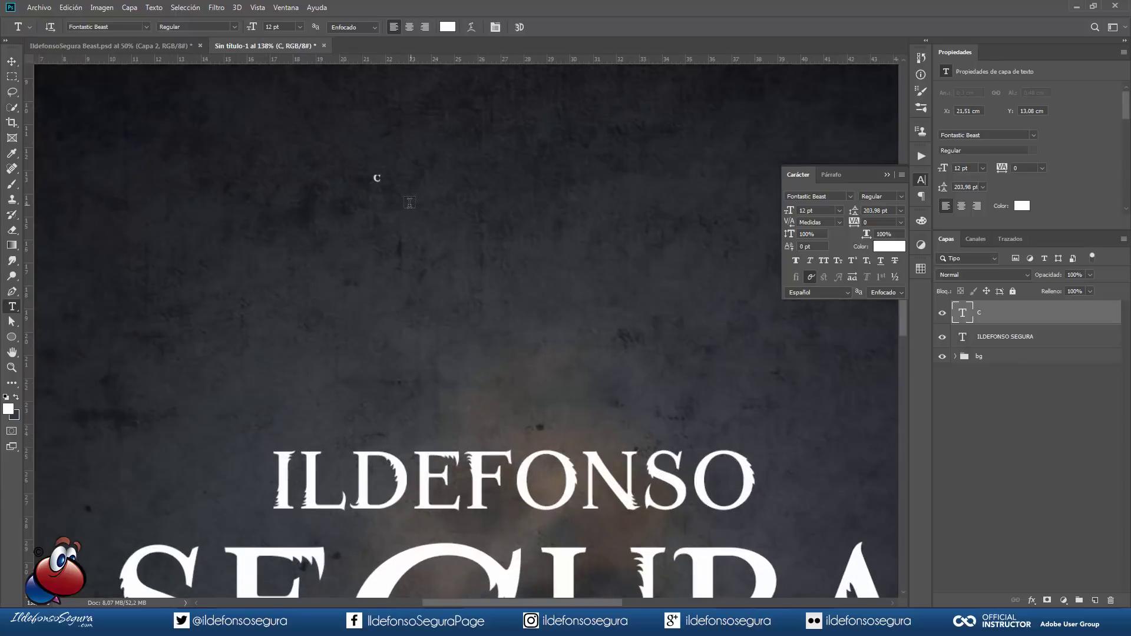
pyautogui.scroll(1, 410, 202)
pyautogui.hotkey('ctrl', 't')
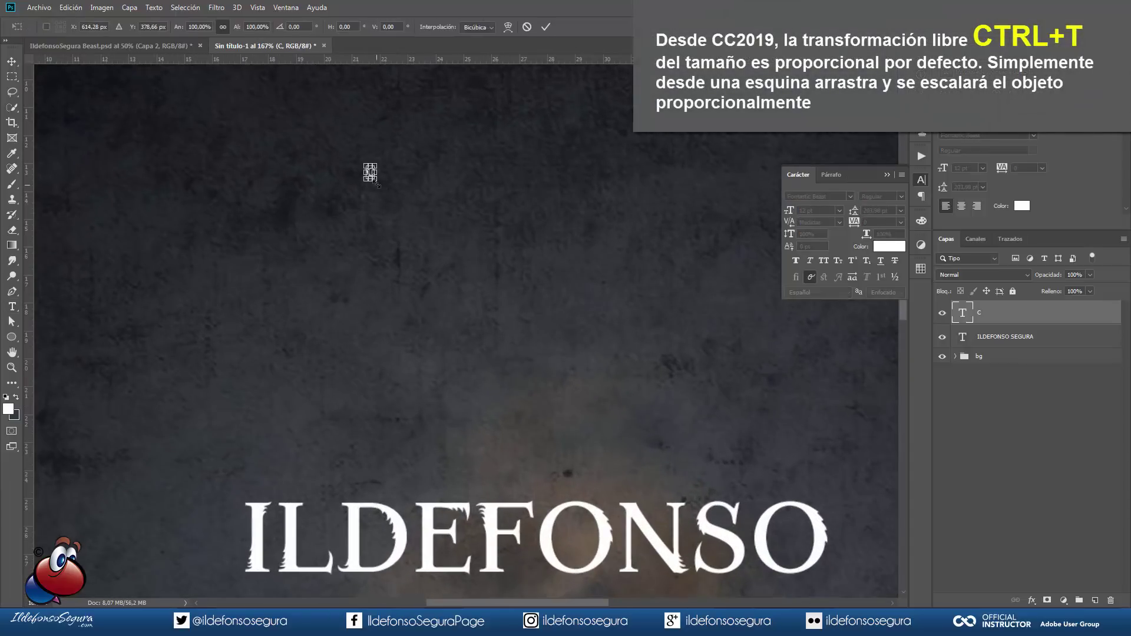
pyautogui.moveTo(378, 186); pyautogui.dragTo(556, 198)
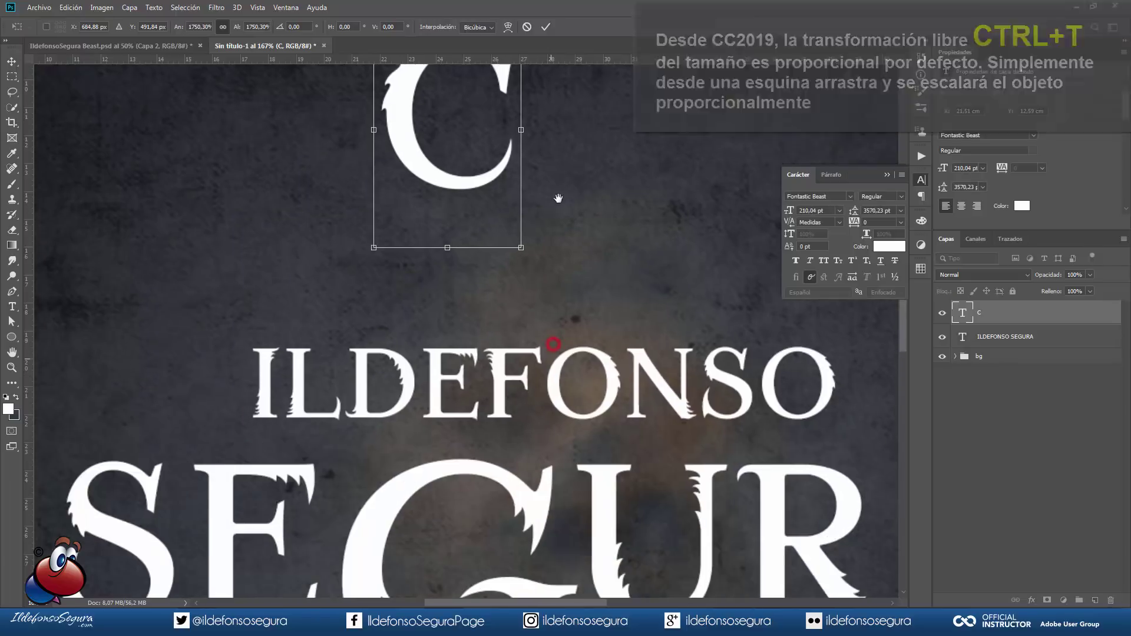
# Position the separate C over the surname's large G, scale it to about 303 pt to match, and apply the transform
pyautogui.moveTo(435, 159); pyautogui.dragTo(464, 460)
pyautogui.moveTo(508, 418); pyautogui.dragTo(547, 166)
pyautogui.moveTo(531, 202); pyautogui.dragTo(497, 314)
pyautogui.moveTo(555, 394); pyautogui.dragTo(583, 419)
pyautogui.moveTo(606, 300); pyautogui.dragTo(602, 338)
pyautogui.moveTo(518, 321)
pyautogui.mouseDown()
pyautogui.moveTo(496, 332)
pyautogui.moveTo(513, 326)
pyautogui.mouseUp()
pyautogui.moveTo(369, 404); pyautogui.dragTo(299, 437)
pyautogui.moveTo(426, 369); pyautogui.dragTo(435, 361)
pyautogui.moveTo(619, 366); pyautogui.dragTo(618, 376)
pyautogui.moveTo(498, 506); pyautogui.dragTo(499, 507)
pyautogui.moveTo(310, 431); pyautogui.dragTo(301, 438)
pyautogui.moveTo(455, 312); pyautogui.dragTo(461, 313)
pyautogui.click(546, 26)
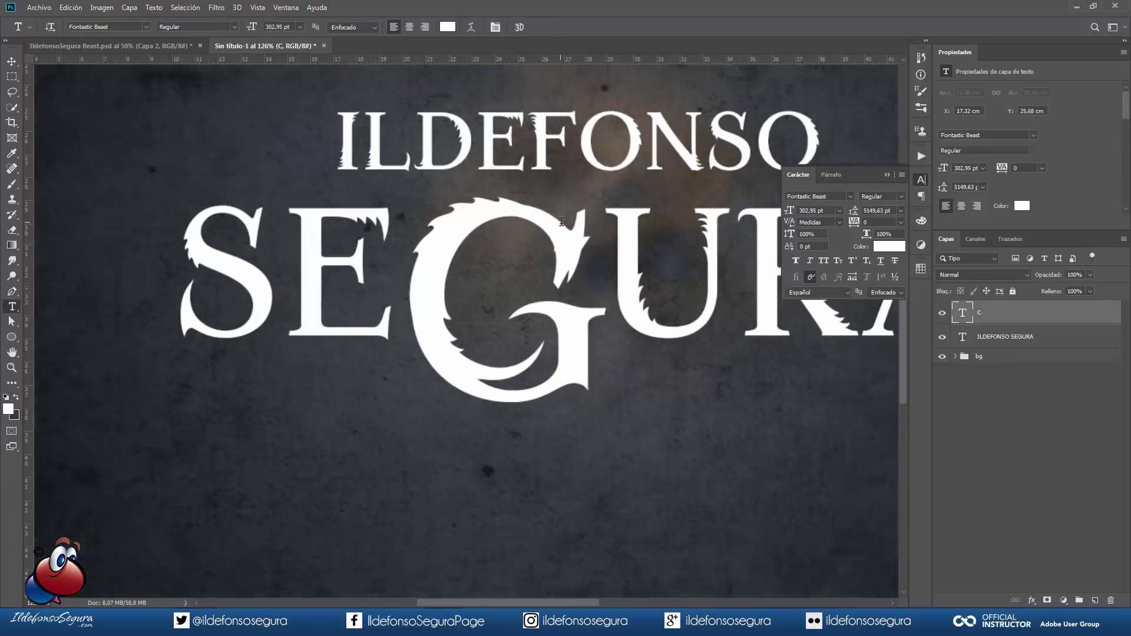
# Compare the G with and without the overlaid C by switching the C layer's visibility off and on
pyautogui.hotkey('ctrl', '0')
pyautogui.moveTo(558, 237); pyautogui.dragTo(461, 238)
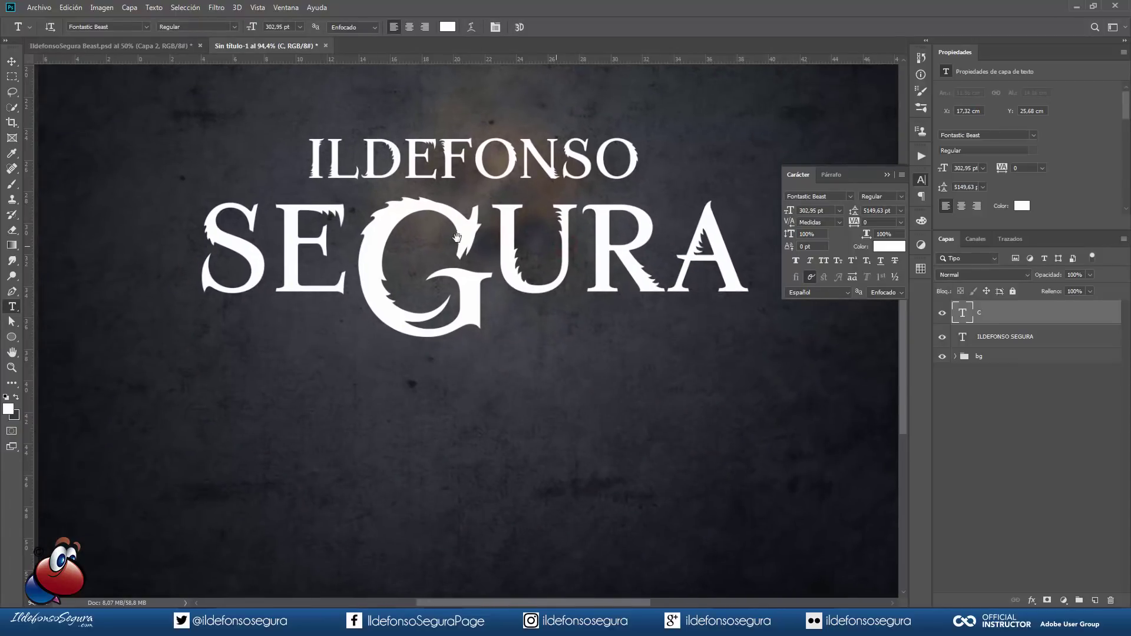
pyautogui.click(942, 314)
pyautogui.click(943, 314)
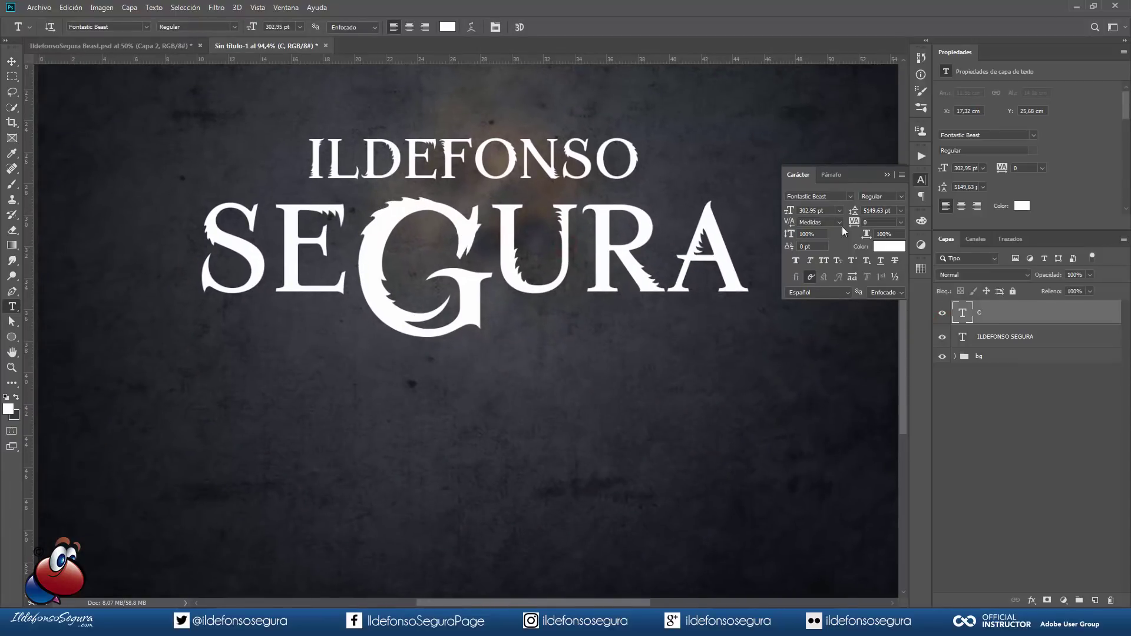
pyautogui.click(886, 175)
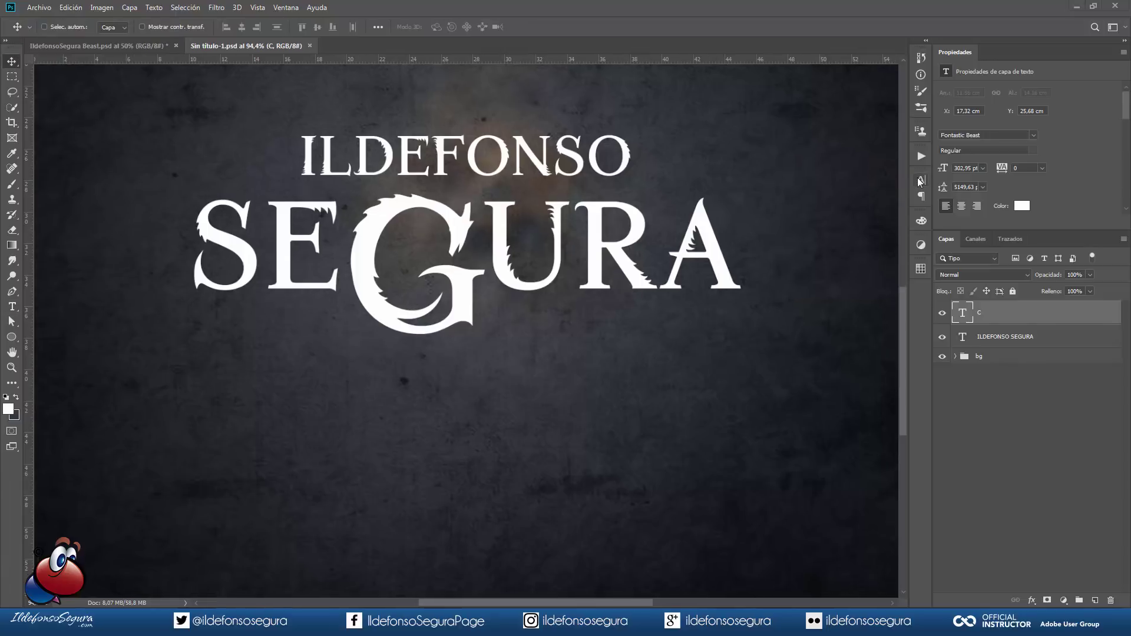
# Set the font size of the title's first-name line to 129 pt
pyautogui.doubleClick(962, 340)
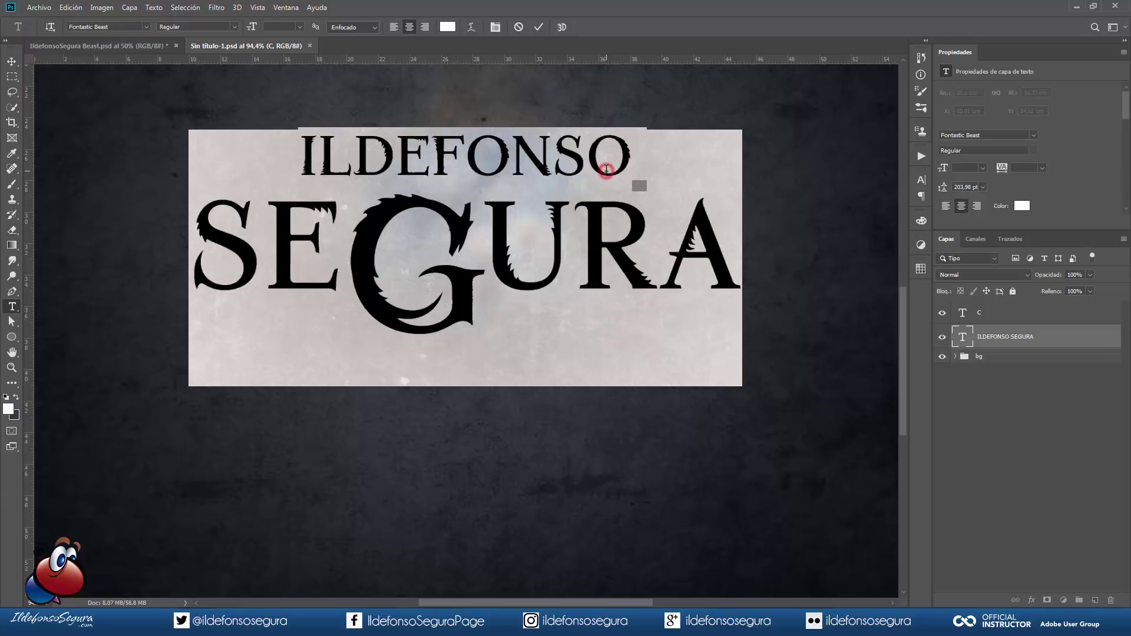
pyautogui.click(607, 170)
pyautogui.hotkey('shift', 'Left')
pyautogui.hotkey('shift', 'Left')
pyautogui.hotkey('shift', 'Left')
pyautogui.hotkey('shift', 'Left')
pyautogui.hotkey('shift', 'Left')
pyautogui.hotkey('shift', 'Left')
pyautogui.hotkey('shift', 'Left')
pyautogui.hotkey('shift', 'Left')
pyautogui.hotkey('shift', 'Left')
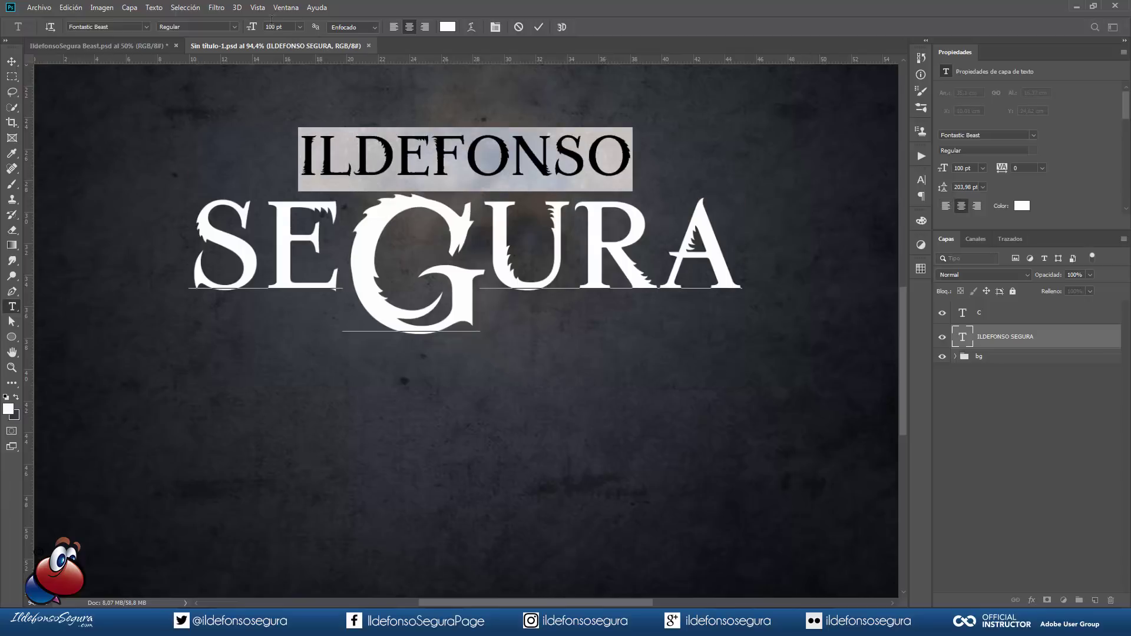
pyautogui.moveTo(253, 31); pyautogui.dragTo(265, 28)
pyautogui.write('129')
pyautogui.press('Return')
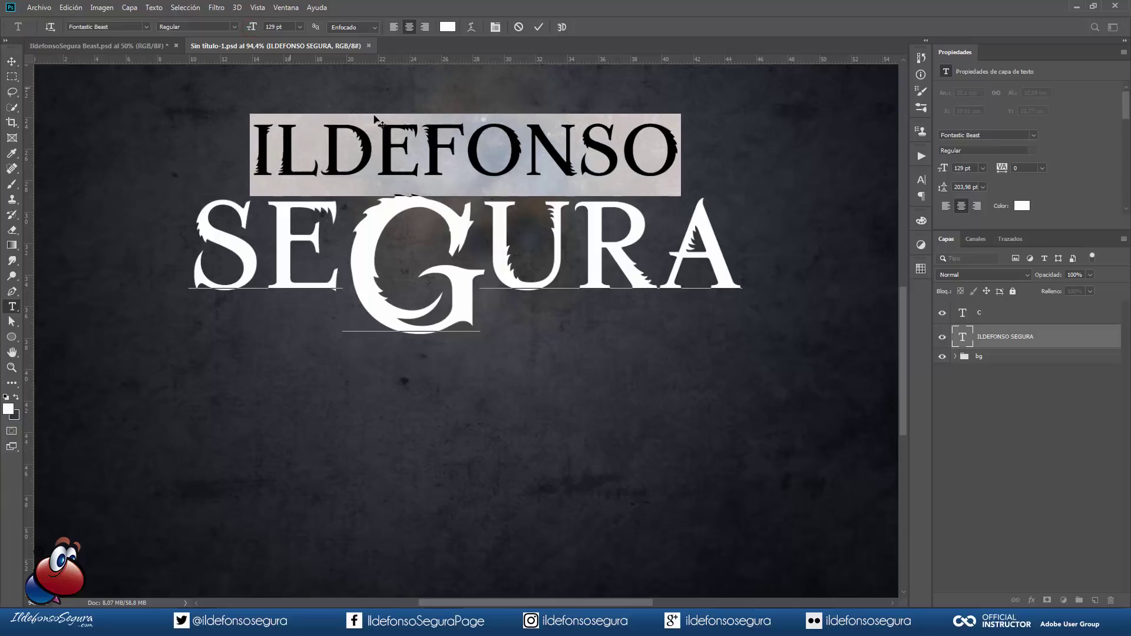
# Reduce the leading of the whole title to 182.98 pt and commit the text edit
pyautogui.click(921, 180)
pyautogui.moveTo(705, 260); pyautogui.dragTo(195, 248)
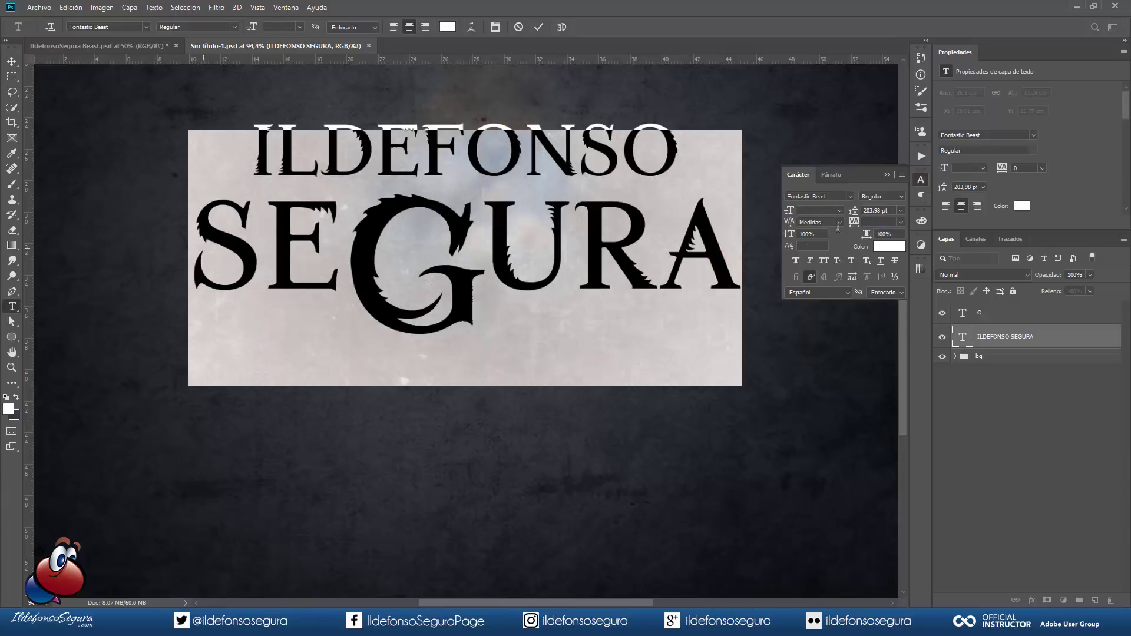
pyautogui.click(876, 211)
pyautogui.scroll(-14, 877, 211)
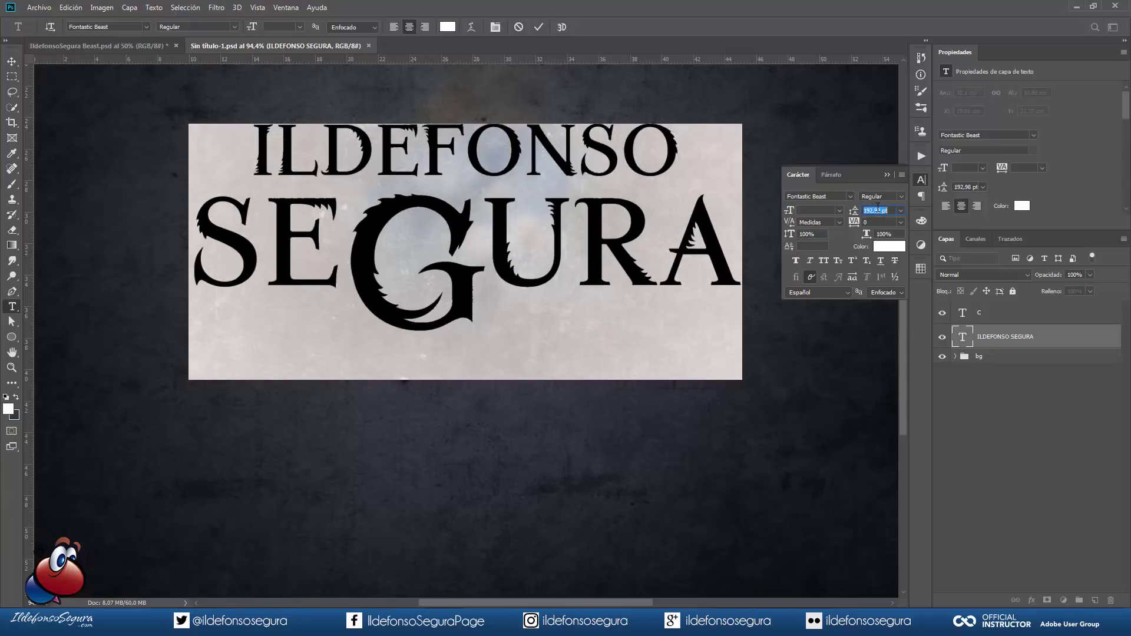
pyautogui.scroll(-6, 877, 210)
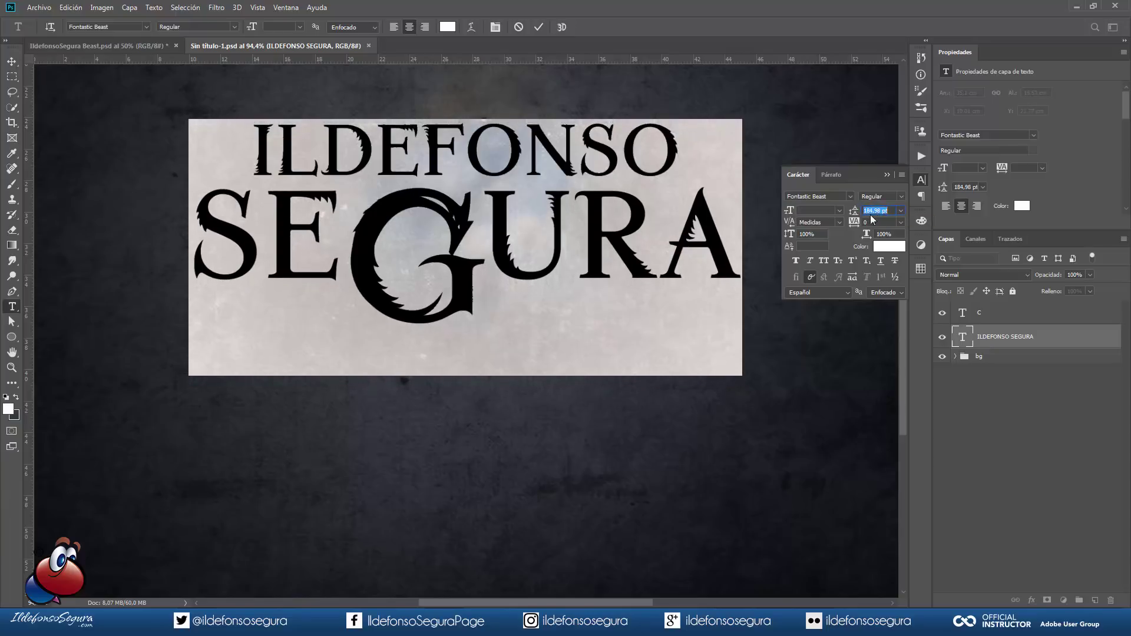
pyautogui.scroll(-1, 878, 210)
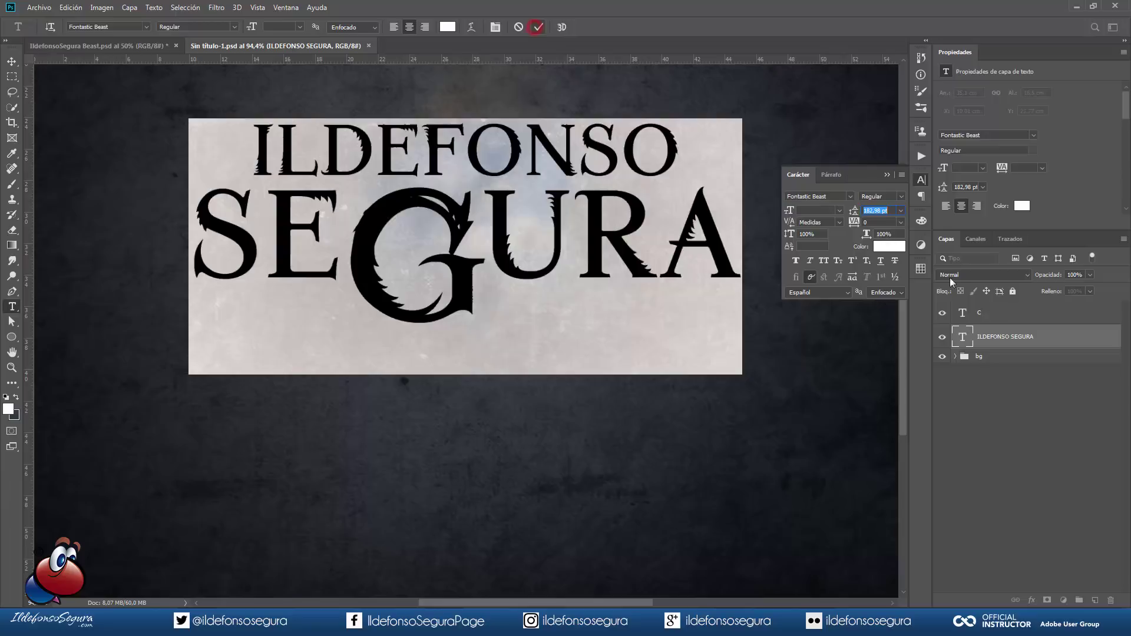
pyautogui.click(536, 31)
# Nudge the C layer upward until it lines up with the large G again
pyautogui.press('v')
pyautogui.click(964, 314)
pyautogui.press('Up')
pyautogui.press('Up')
pyautogui.press('Up')
pyautogui.press('Up')
pyautogui.press('Up')
pyautogui.press('Up')
pyautogui.press('Up')
pyautogui.press('Up')
pyautogui.press('Up')
pyautogui.press('Up')
pyautogui.press('Up')
pyautogui.press('Up')
pyautogui.press('Up')
pyautogui.press('Up')
pyautogui.press('Up')
pyautogui.press('Up')
pyautogui.press('Up')
pyautogui.press('Up')
pyautogui.press('Up')
pyautogui.press('Up')
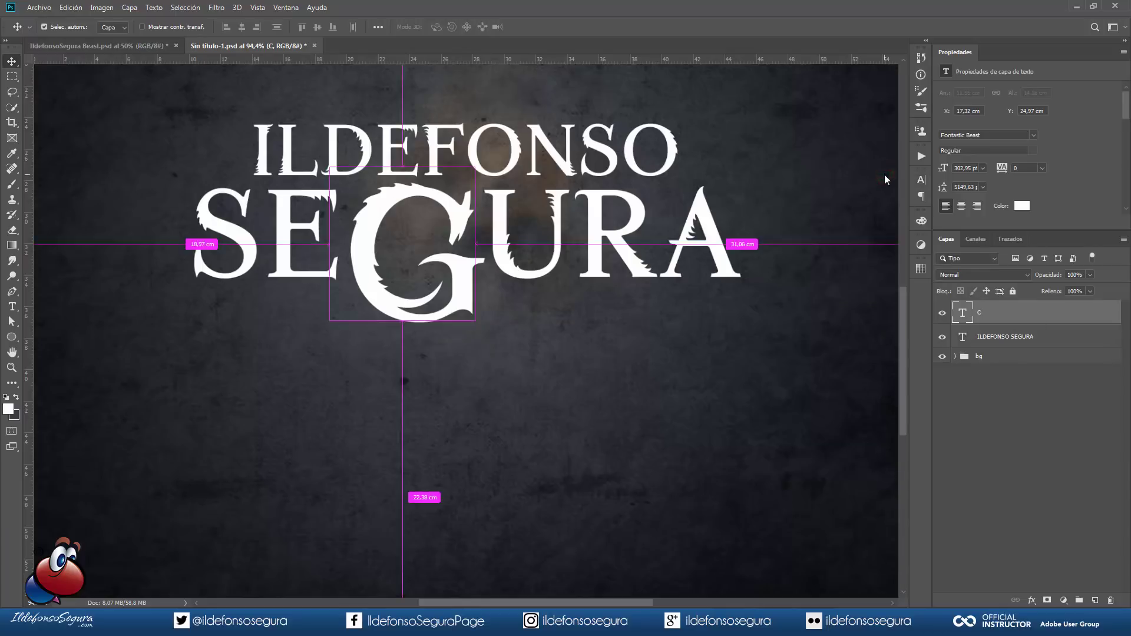
# Scale the C and title text layers up together to span most of the canvas width and reposition them
pyautogui.hotkey('ctrl', '0')
pyautogui.press('shift')
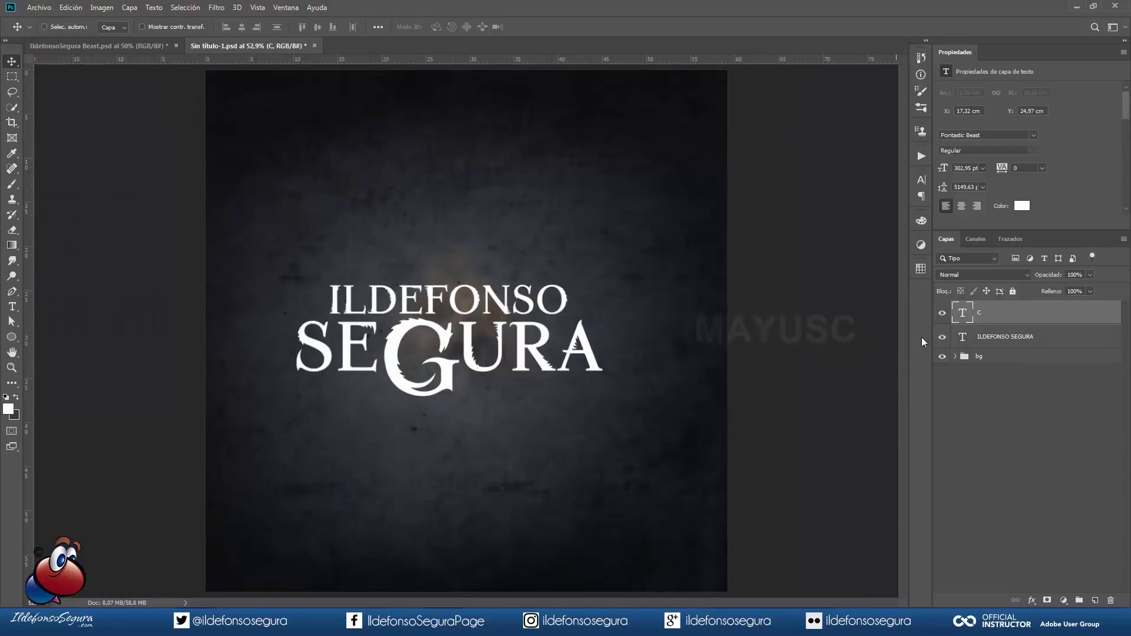
pyautogui.keyDown('shift'); pyautogui.click(1028, 339); pyautogui.keyUp('shift')
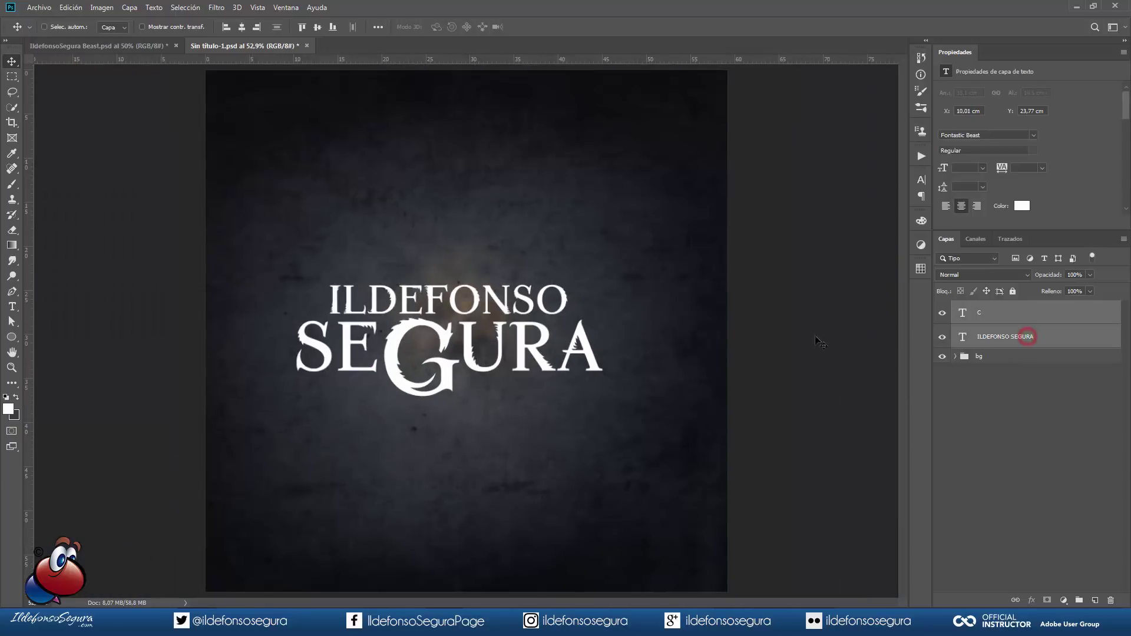
pyautogui.hotkey('ctrl', 't')
pyautogui.moveTo(603, 396); pyautogui.dragTo(704, 450)
pyautogui.moveTo(661, 382); pyautogui.dragTo(681, 407)
pyautogui.click(546, 27)
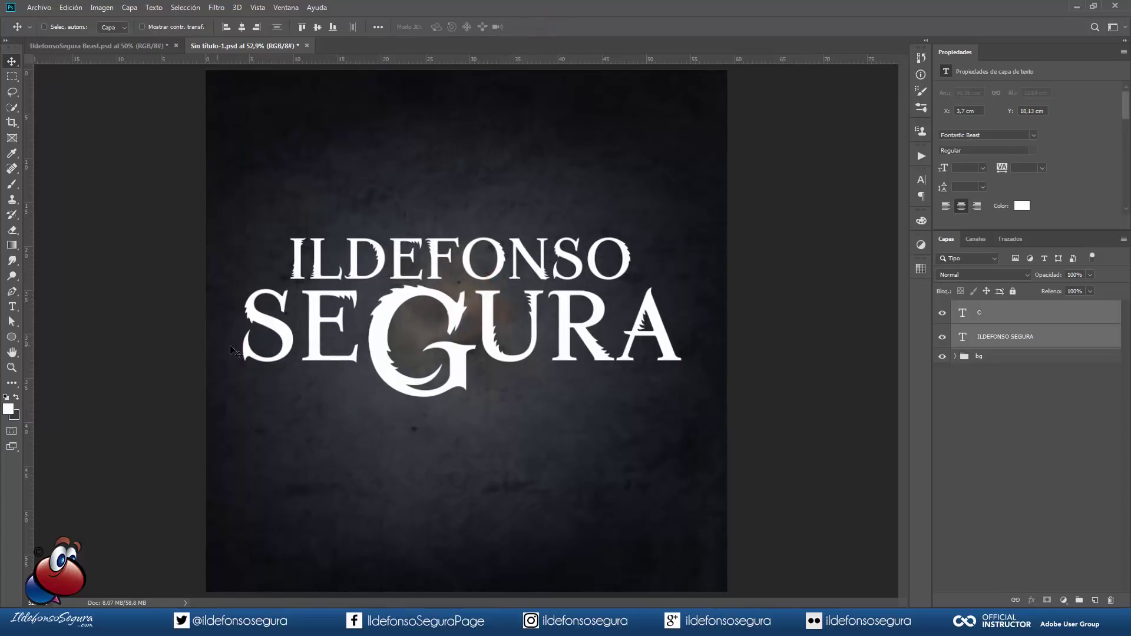
pyautogui.moveTo(404, 340)
pyautogui.mouseDown()
pyautogui.moveTo(379, 336)
pyautogui.moveTo(412, 392)
pyautogui.moveTo(612, 399)
pyautogui.moveTo(653, 386)
pyautogui.moveTo(484, 270)
pyautogui.mouseUp()
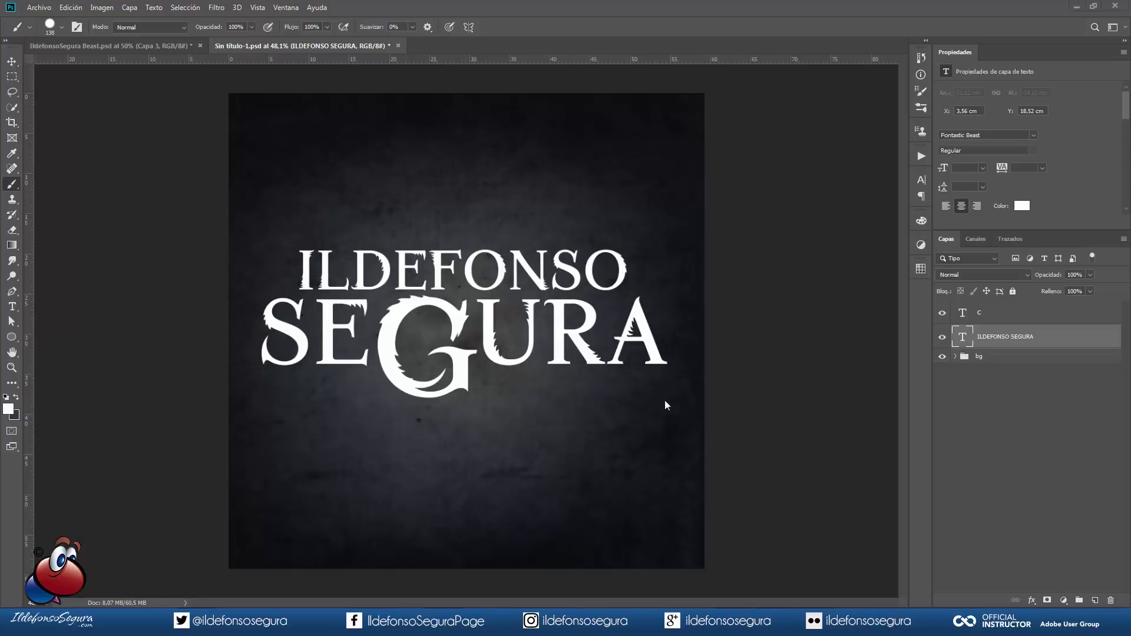
# Add a layer mask to the title text layer and check the hard round brush at 138 px for painting
pyautogui.click(963, 338)
pyautogui.click(1048, 601)
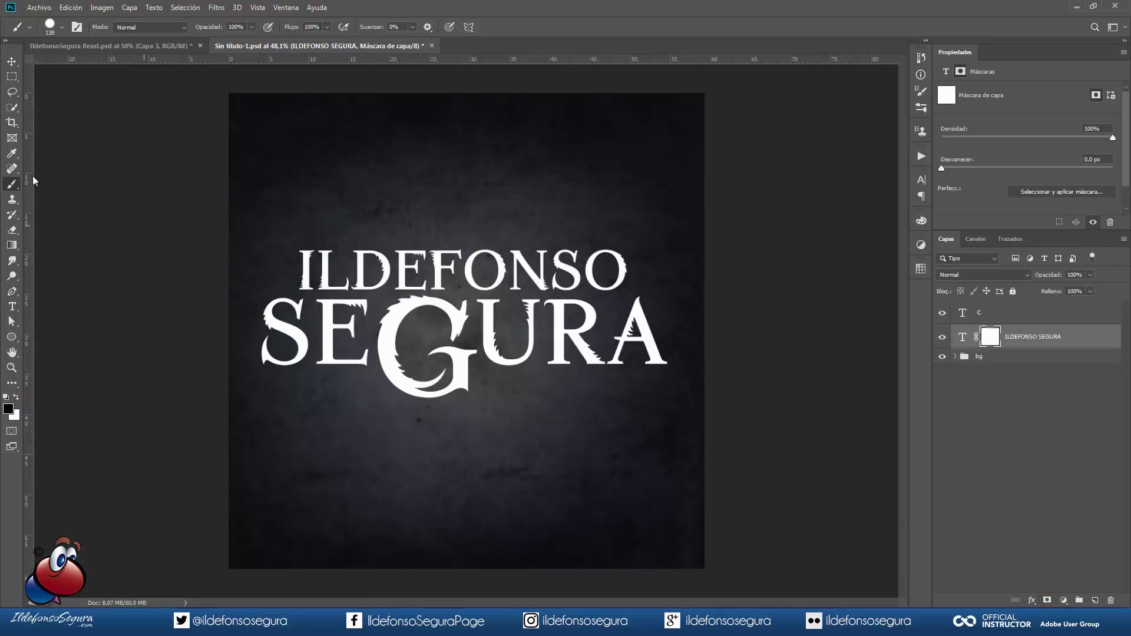
pyautogui.rightClick(370, 262)
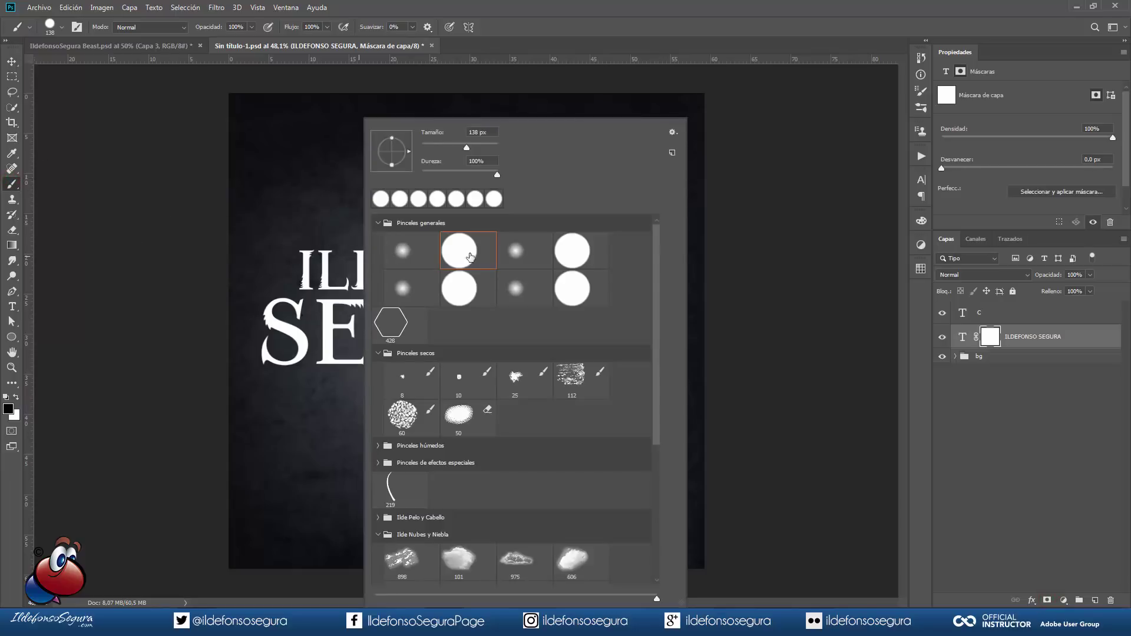
pyautogui.click(508, 20)
# Paint black on the title's mask over the G's lower curve so only the C's pointed tail shows there
pyautogui.hotkey('ctrl', '0')
pyautogui.scroll(5, 455, 329)
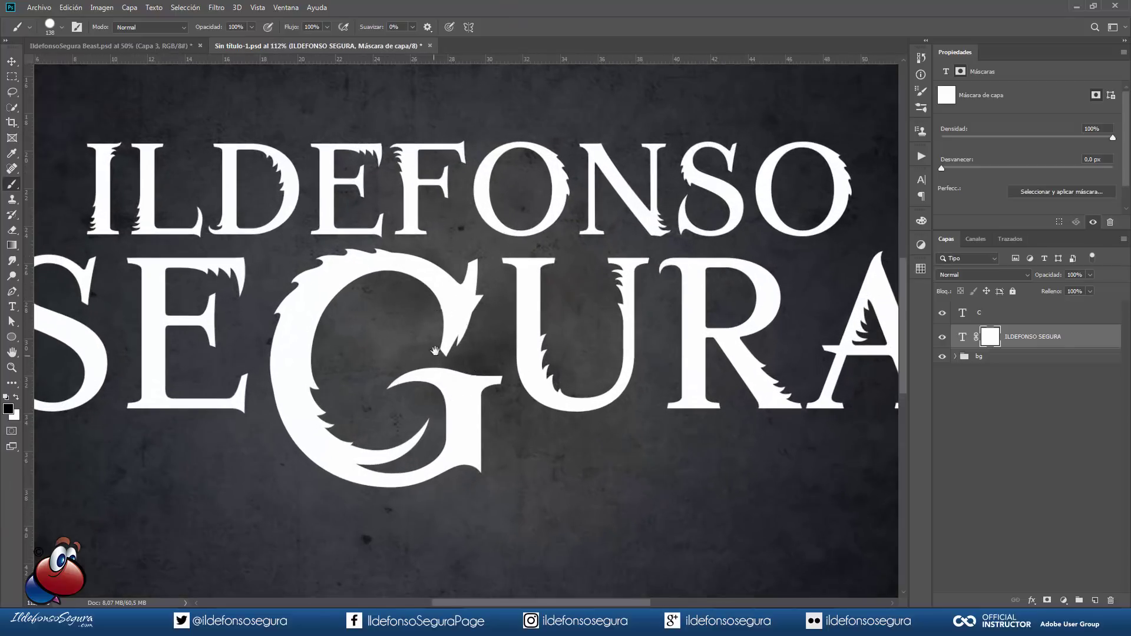
pyautogui.scroll(-3, 442, 318)
pyautogui.scroll(2, 439, 300)
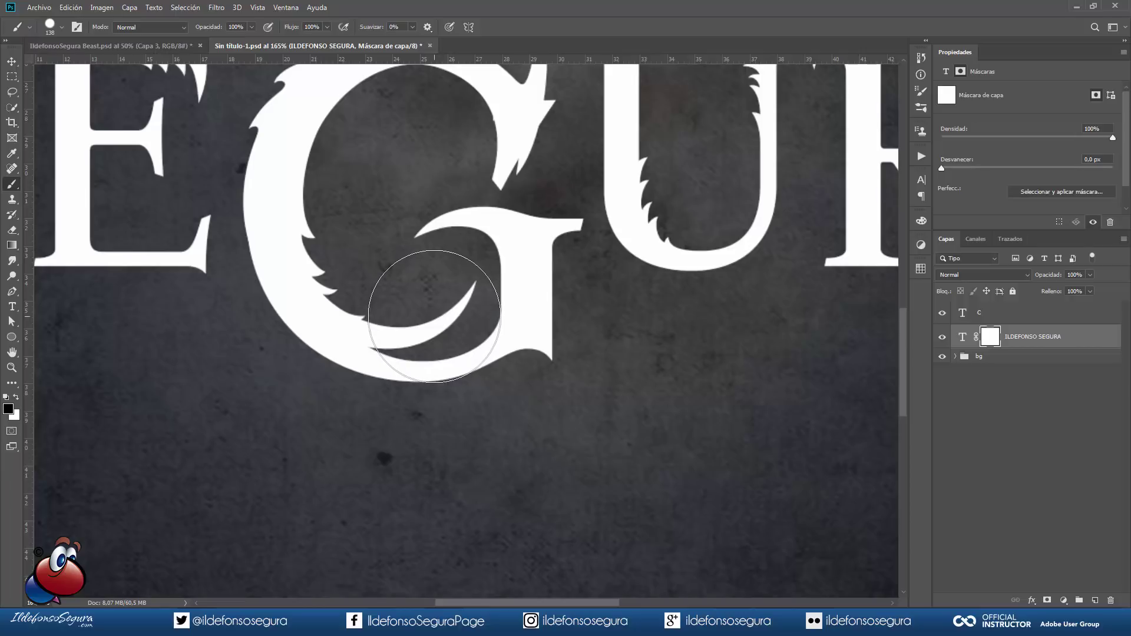
pyautogui.click(433, 316)
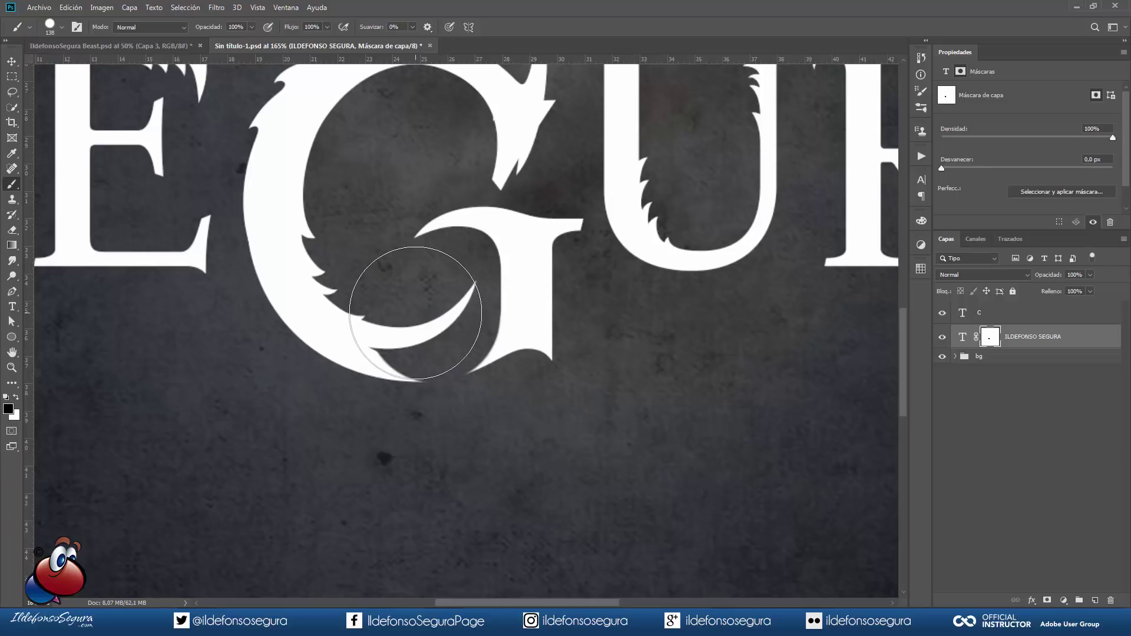
pyautogui.click(417, 314)
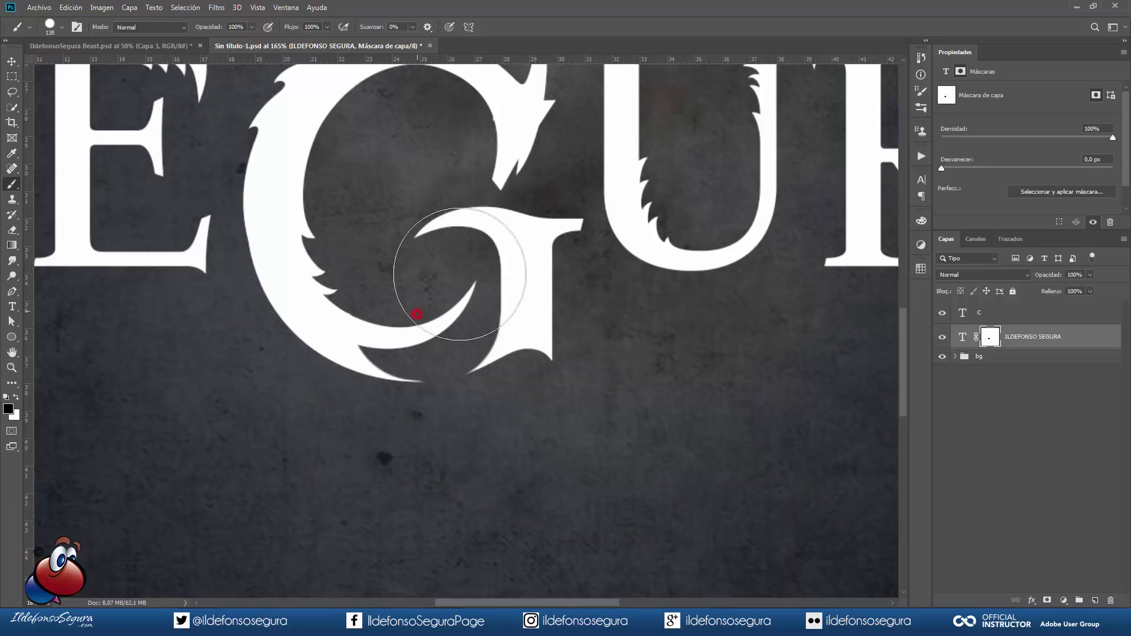
# Create a new empty layer above the C text layer
pyautogui.scroll(-4, 558, 270)
pyautogui.scroll(-2, 561, 279)
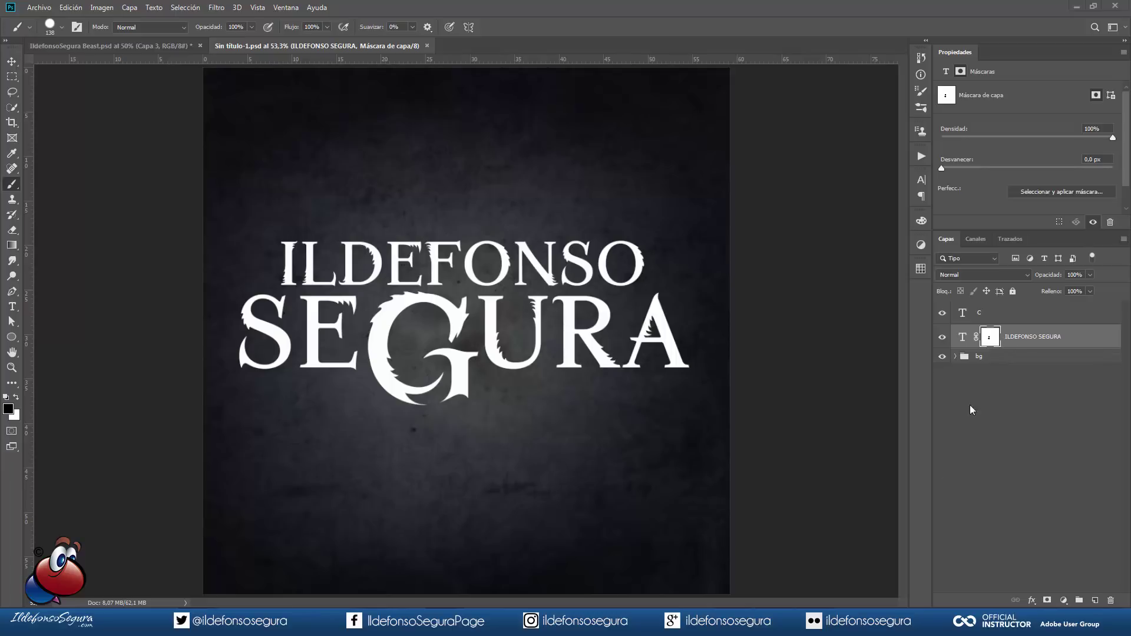
pyautogui.click(1002, 314)
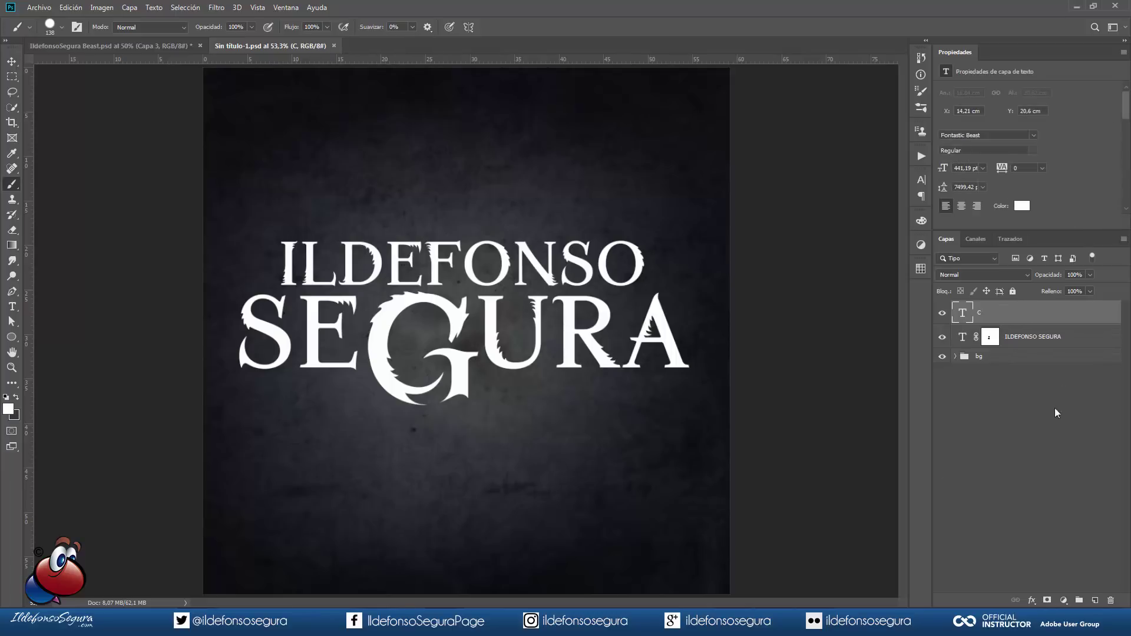
pyautogui.click(1096, 600)
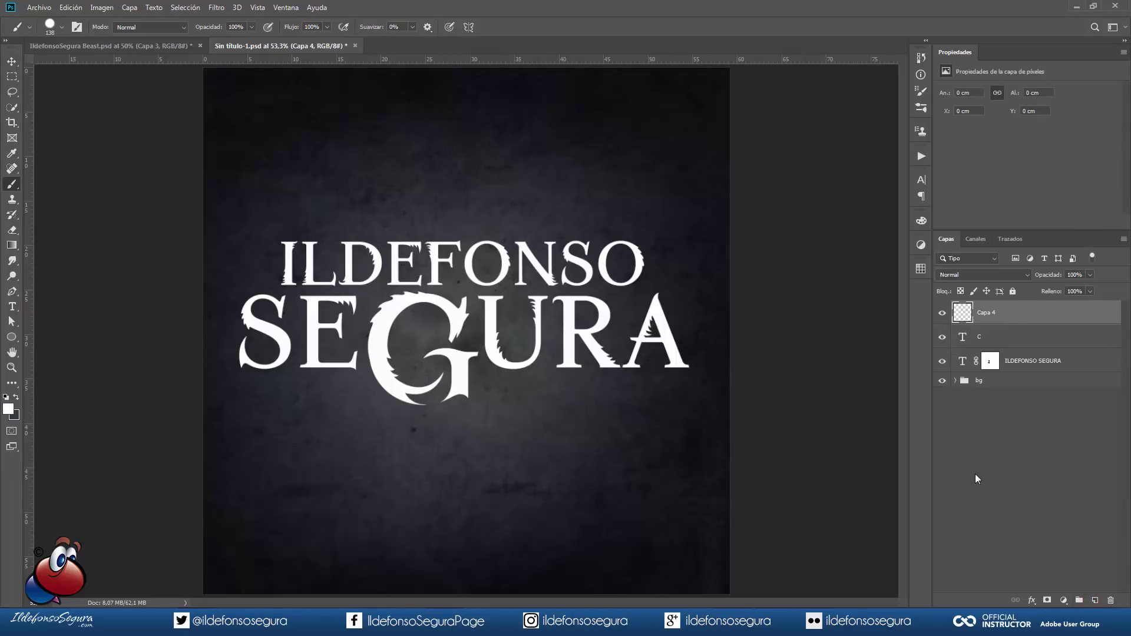
# Start a Pen path at the G's lower left side, curve it beneath the letter, and shift the bottom anchor slightly down
pyautogui.click(15, 297)
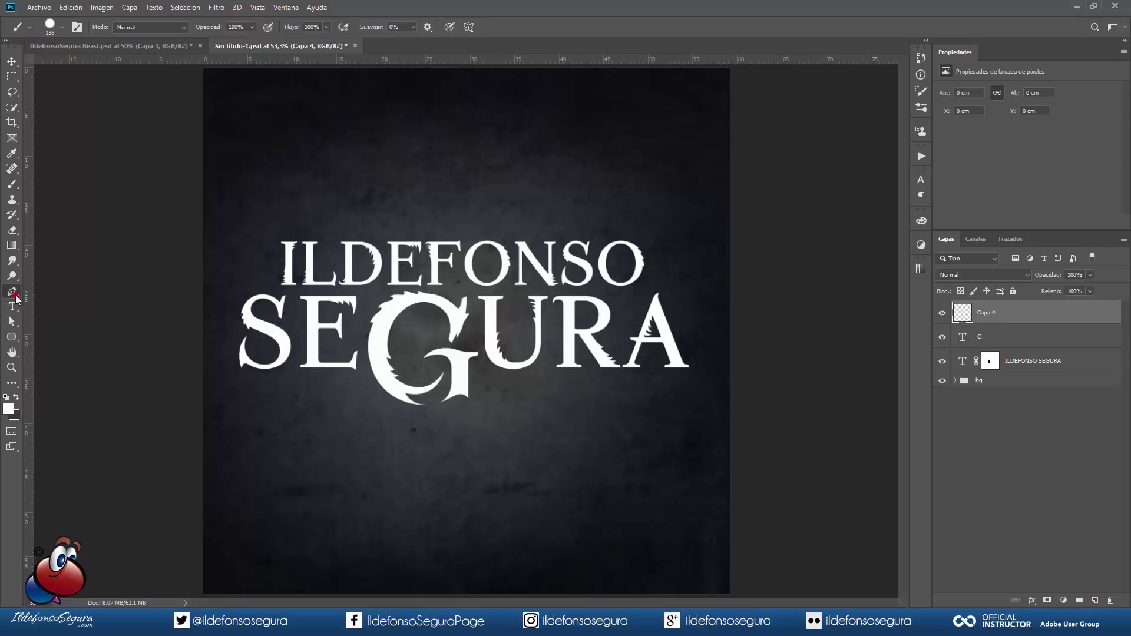
pyautogui.click(375, 359)
pyautogui.moveTo(475, 418); pyautogui.dragTo(579, 414)
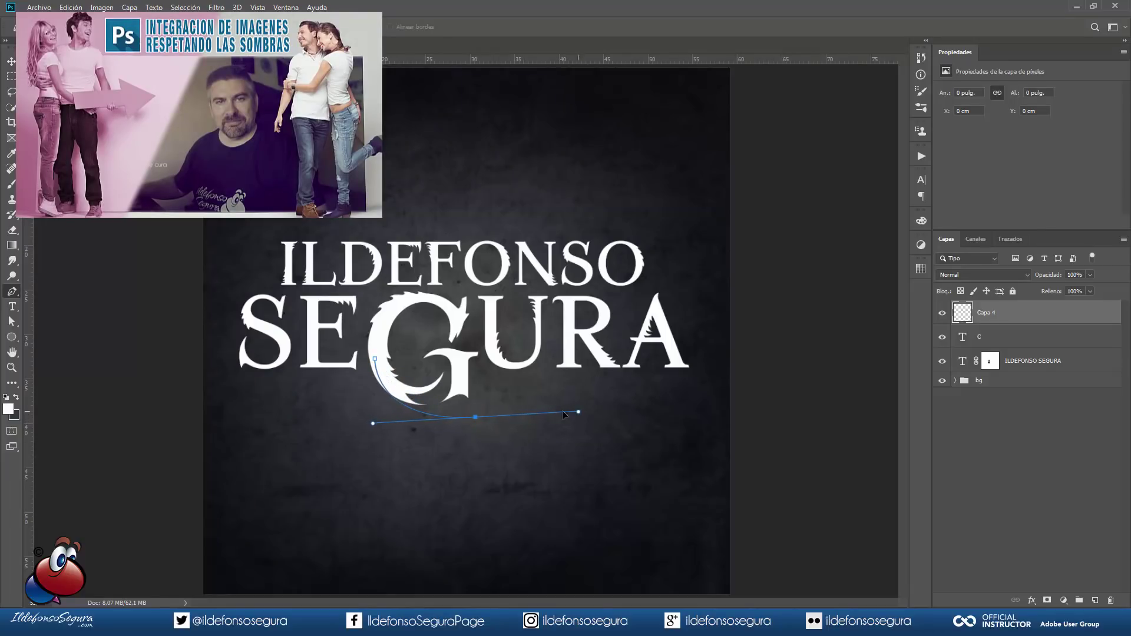
pyautogui.moveTo(477, 420); pyautogui.dragTo(472, 426)
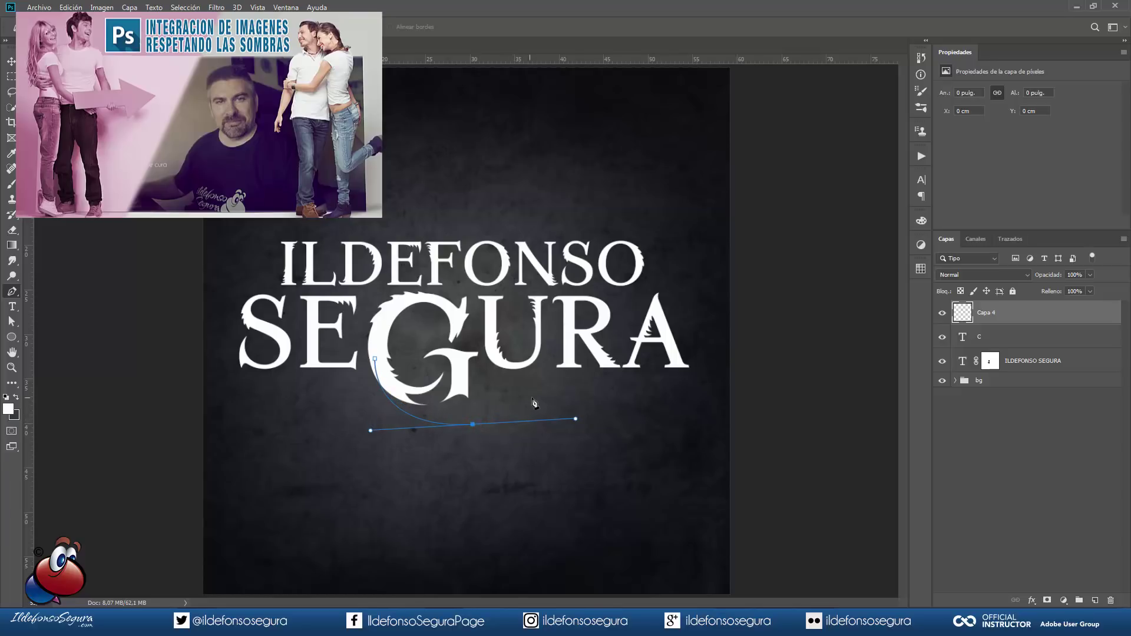
# Extend the Pen path from beneath the G in a gentle wave under the following letters, ending below the final A
pyautogui.moveTo(538, 397); pyautogui.dragTo(514, 422)
pyautogui.hotkey('ctrl', 'z')
pyautogui.click(544, 397)
pyautogui.moveTo(609, 406); pyautogui.dragTo(622, 406)
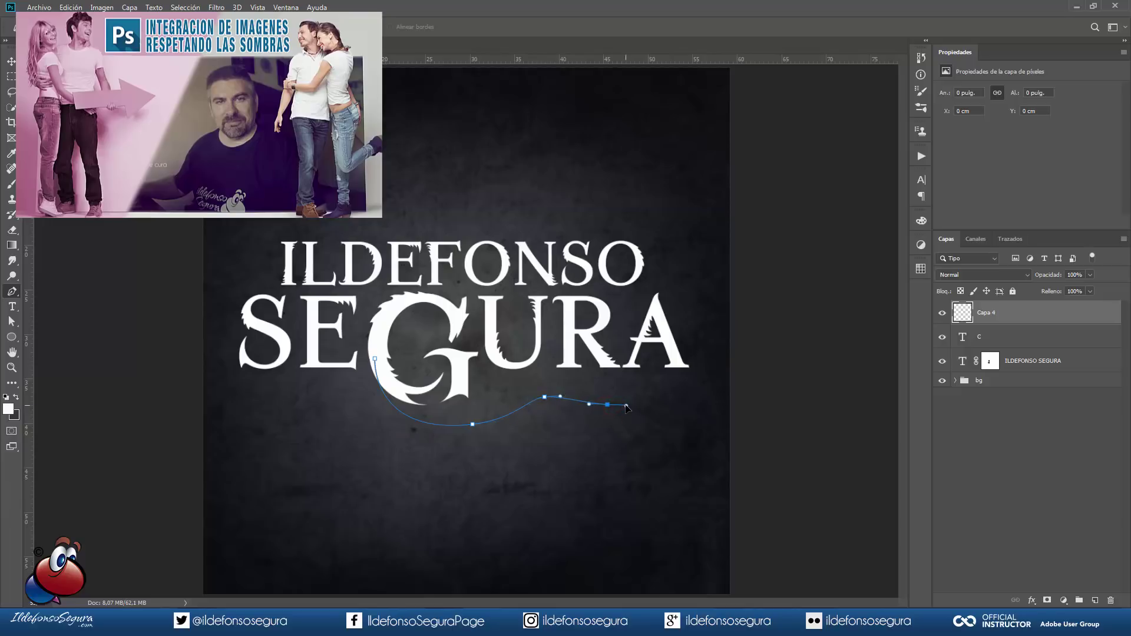
pyautogui.moveTo(684, 386); pyautogui.dragTo(700, 392)
pyautogui.moveTo(609, 405); pyautogui.dragTo(543, 400)
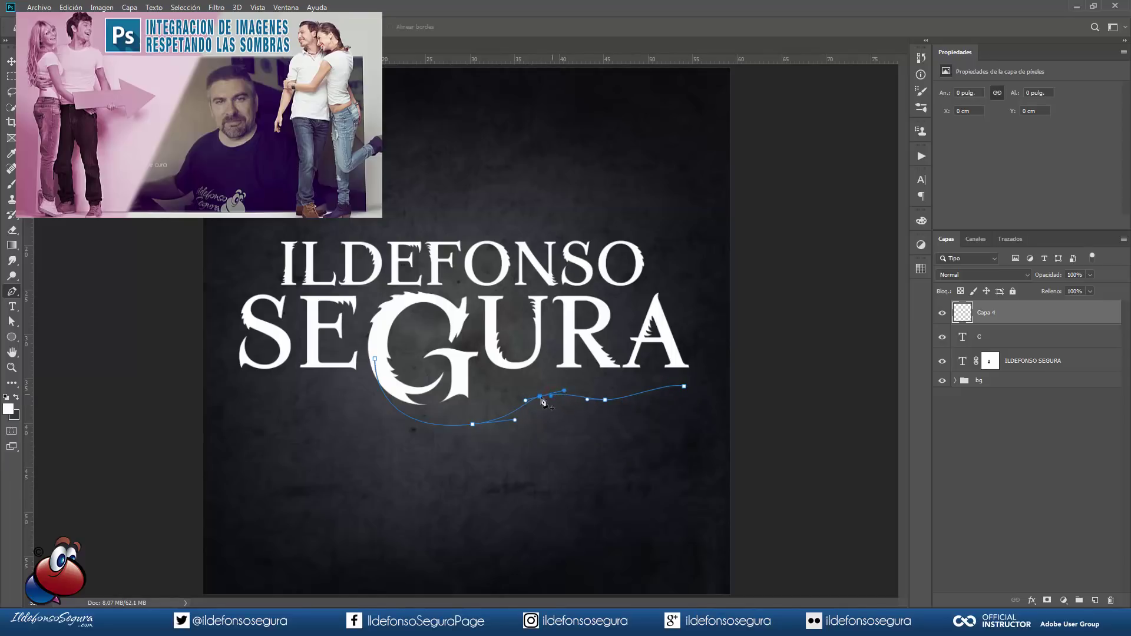
# Refine the path's wavy part by repositioning its two middle anchors and handles and moving the end anchor farther outward
pyautogui.scroll(2, 560, 407)
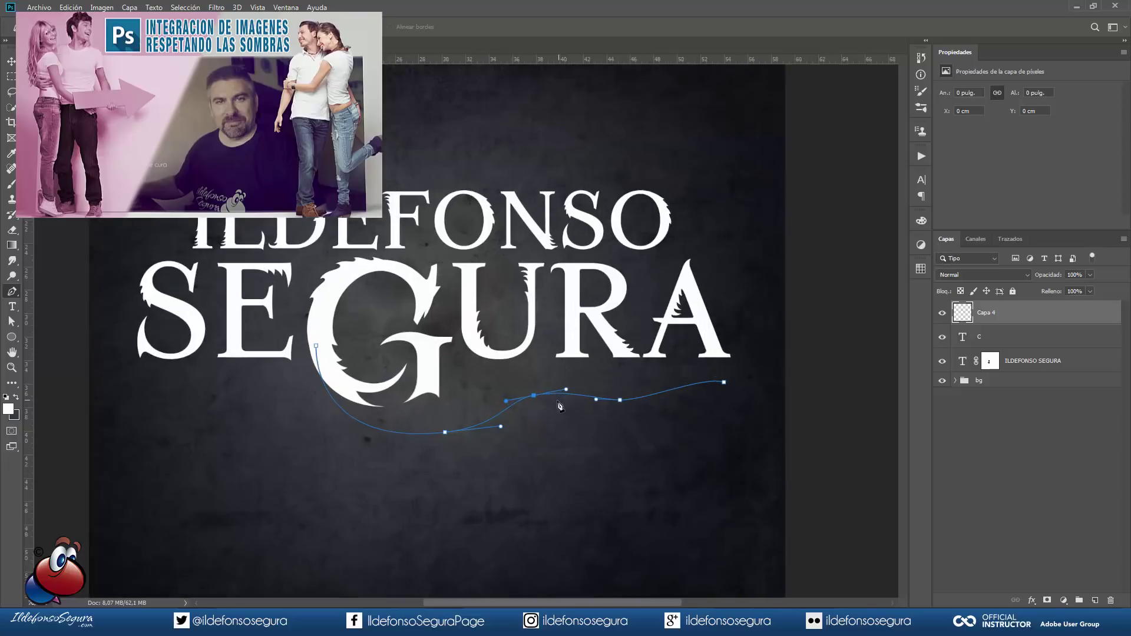
pyautogui.moveTo(528, 396); pyautogui.dragTo(532, 393)
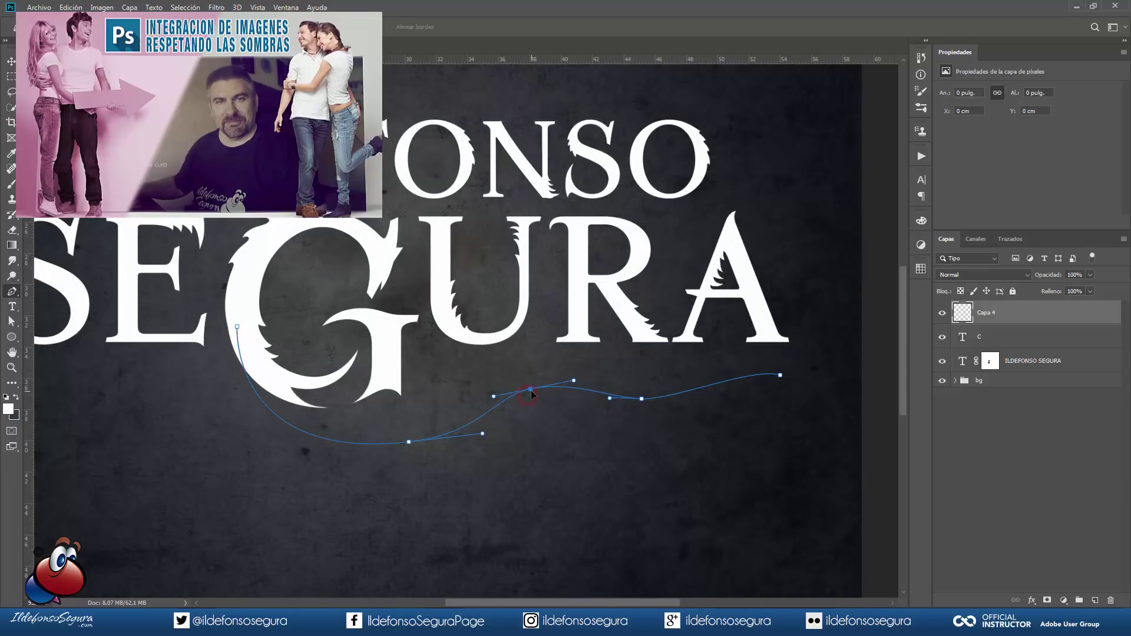
pyautogui.moveTo(645, 398); pyautogui.dragTo(609, 401)
pyautogui.click(652, 397)
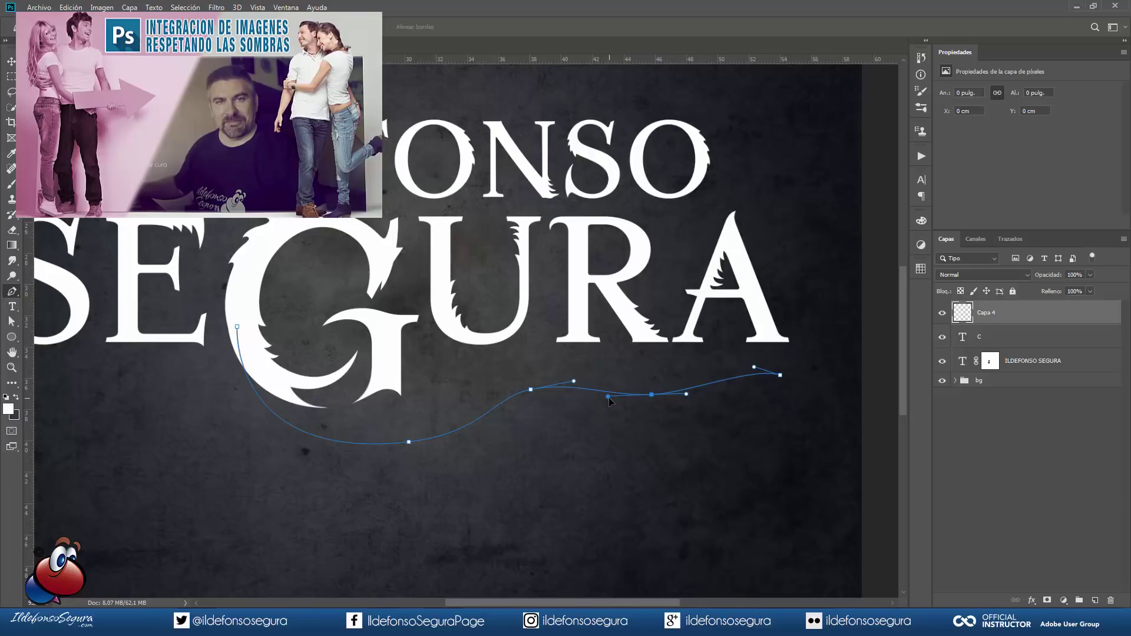
pyautogui.moveTo(780, 378); pyautogui.dragTo(783, 353)
pyautogui.moveTo(653, 398); pyautogui.dragTo(653, 404)
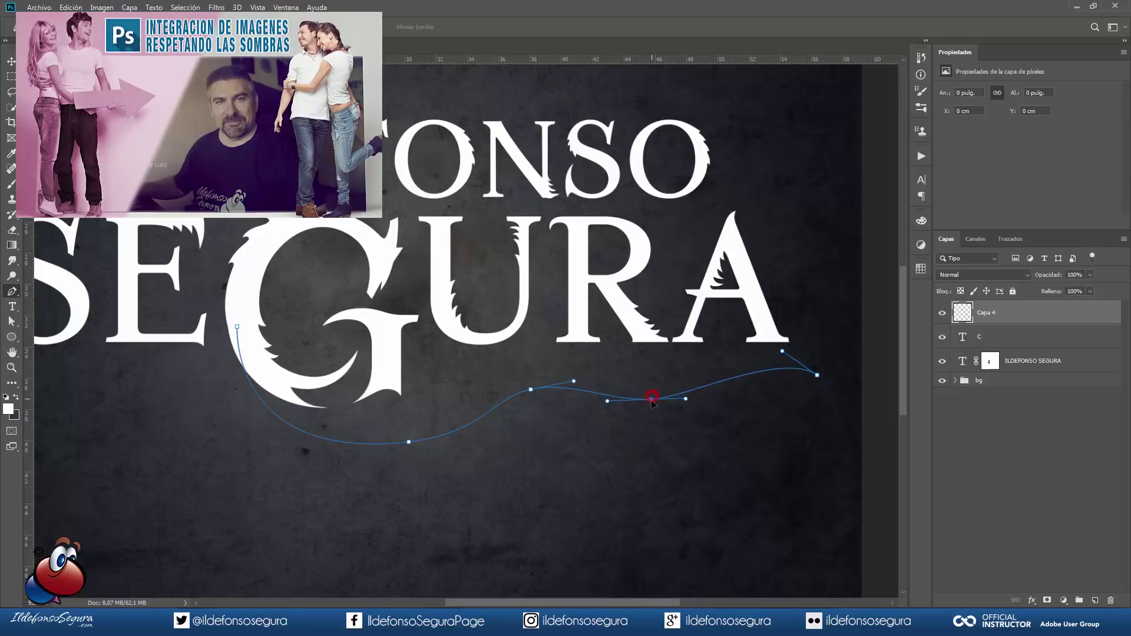
pyautogui.moveTo(531, 394); pyautogui.dragTo(494, 402)
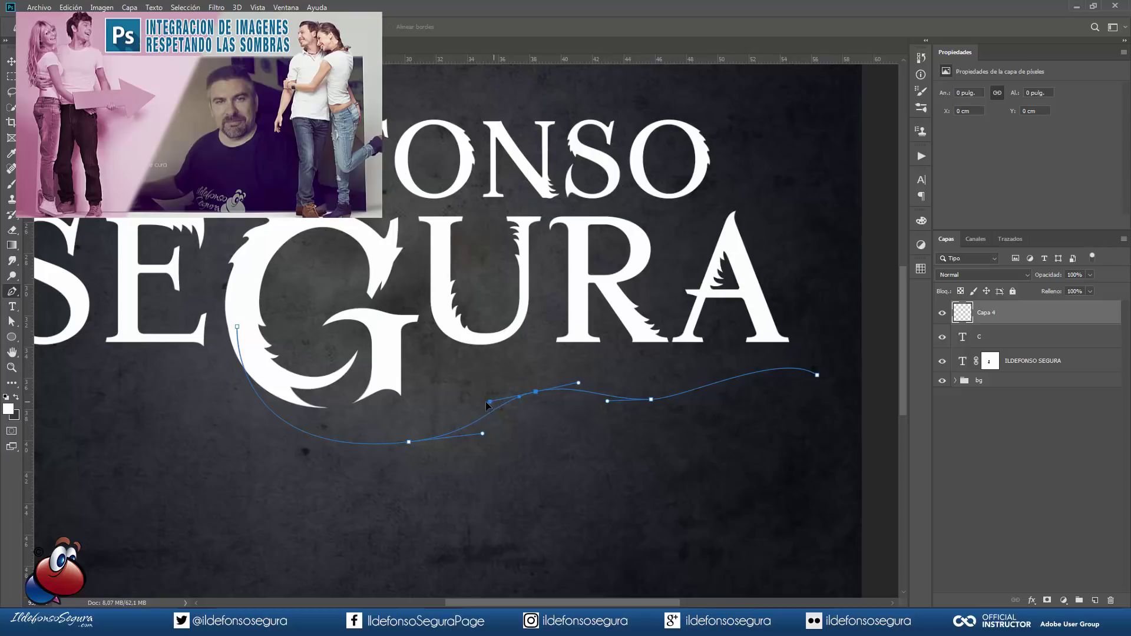
# Reshape the path's lowest curve beneath the G by shifting its bottom anchor down and left and shortening both handles
pyautogui.moveTo(410, 444); pyautogui.dragTo(409, 450)
pyautogui.moveTo(230, 471); pyautogui.dragTo(233, 453)
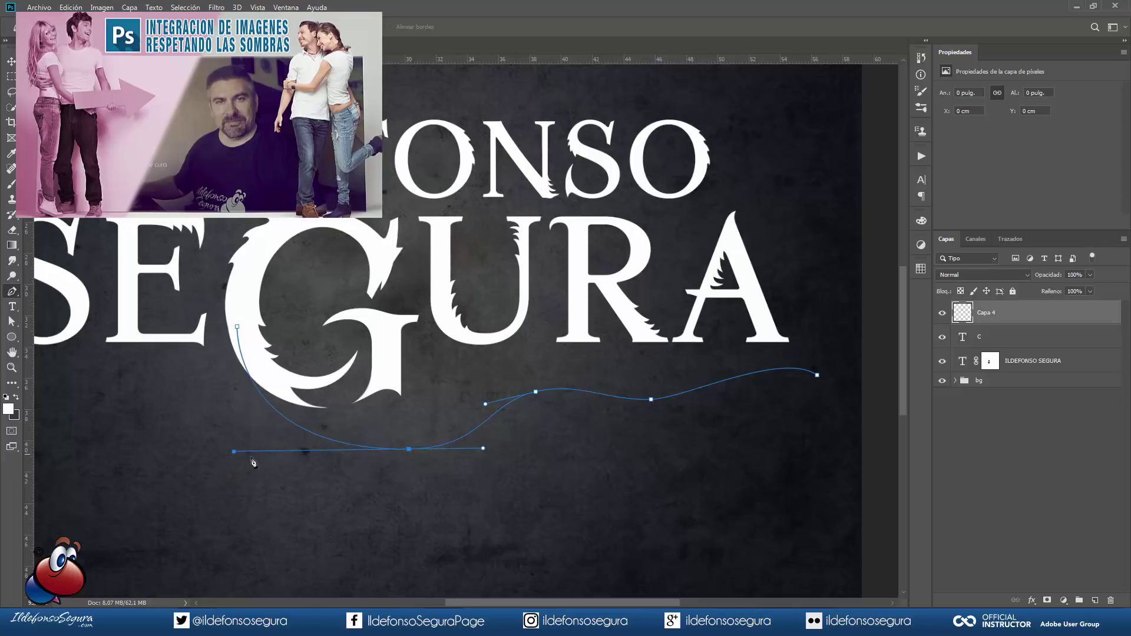
pyautogui.moveTo(408, 452)
pyautogui.mouseDown()
pyautogui.moveTo(380, 454)
pyautogui.moveTo(391, 451)
pyautogui.mouseUp()
pyautogui.moveTo(465, 451); pyautogui.dragTo(447, 449)
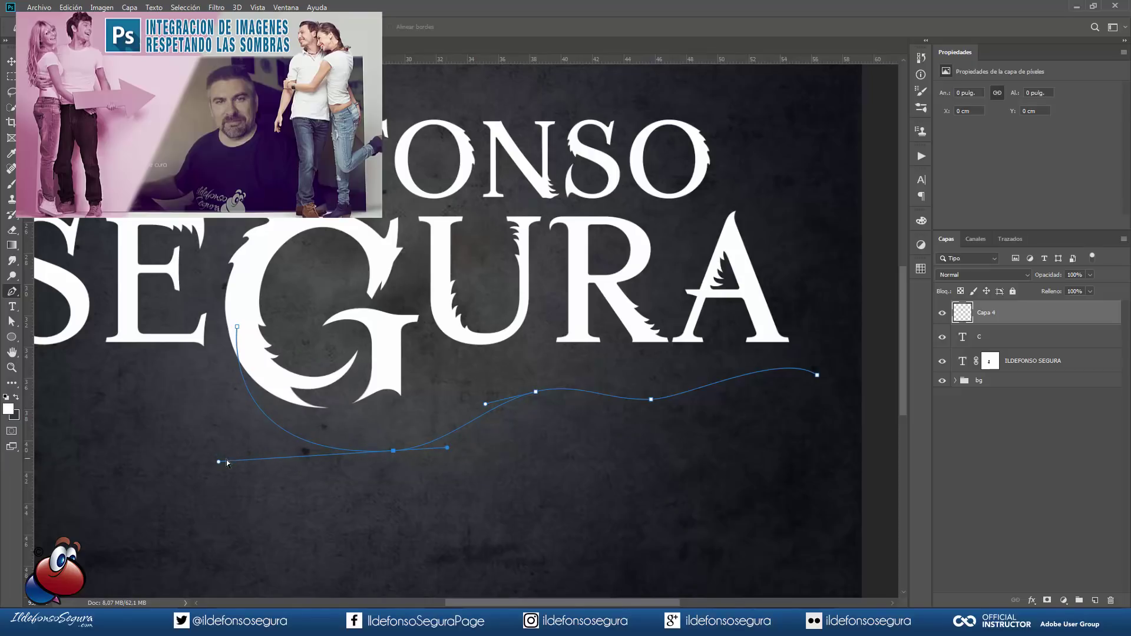
pyautogui.moveTo(218, 462); pyautogui.dragTo(268, 459)
pyautogui.scroll(-5, 726, 395)
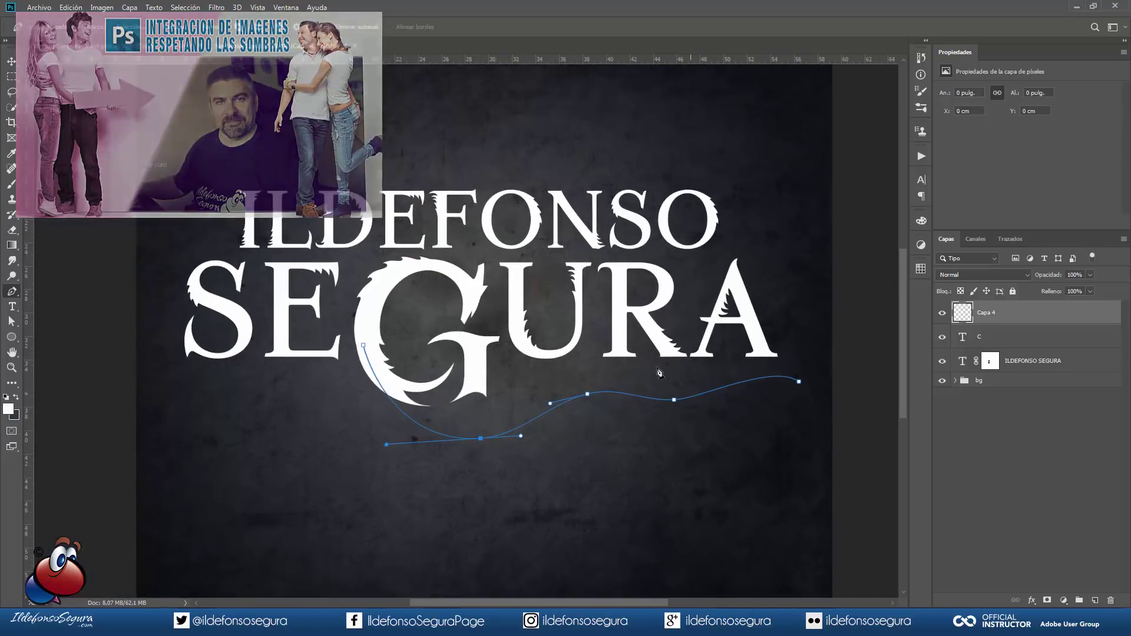
pyautogui.moveTo(690, 394); pyautogui.dragTo(626, 340)
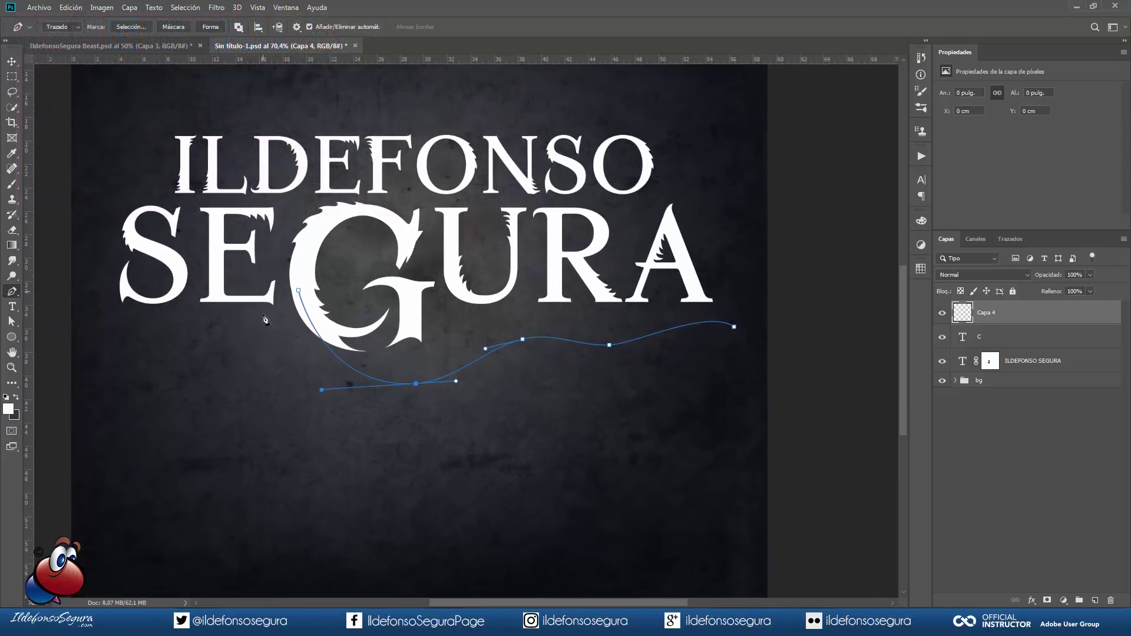
# Reduce the Brush size to 52 px, test it with a long white stroke below the lettering, and undo the stroke
pyautogui.click(12, 184)
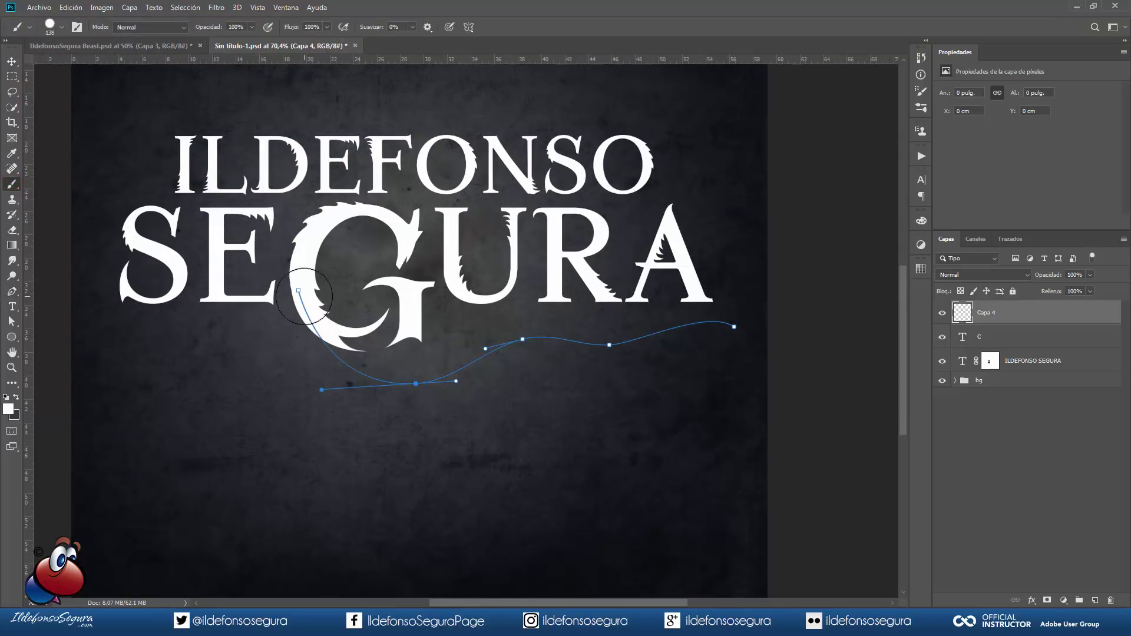
pyautogui.moveTo(304, 296)
pyautogui.mouseDown()
pyautogui.moveTo(289, 300)
pyautogui.moveTo(299, 294)
pyautogui.mouseUp()
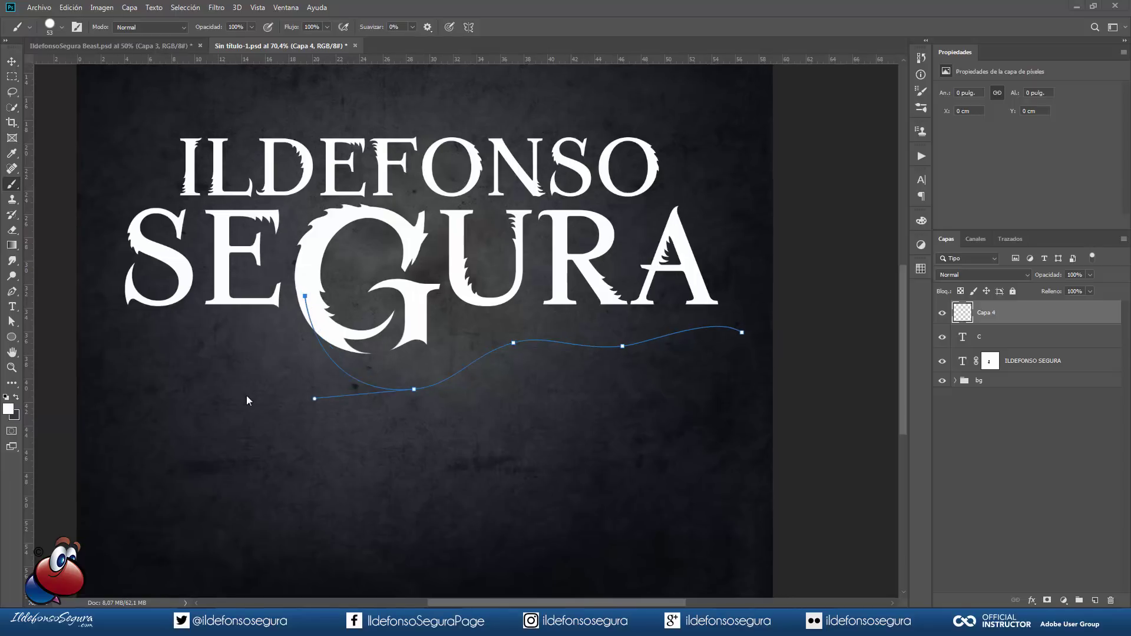
pyautogui.moveTo(235, 387)
pyautogui.mouseDown()
pyautogui.moveTo(237, 409)
pyautogui.moveTo(277, 456)
pyautogui.mouseUp()
pyautogui.moveTo(341, 480)
pyautogui.mouseDown()
pyautogui.moveTo(403, 490)
pyautogui.moveTo(494, 477)
pyautogui.moveTo(672, 408)
pyautogui.moveTo(714, 413)
pyautogui.mouseUp()
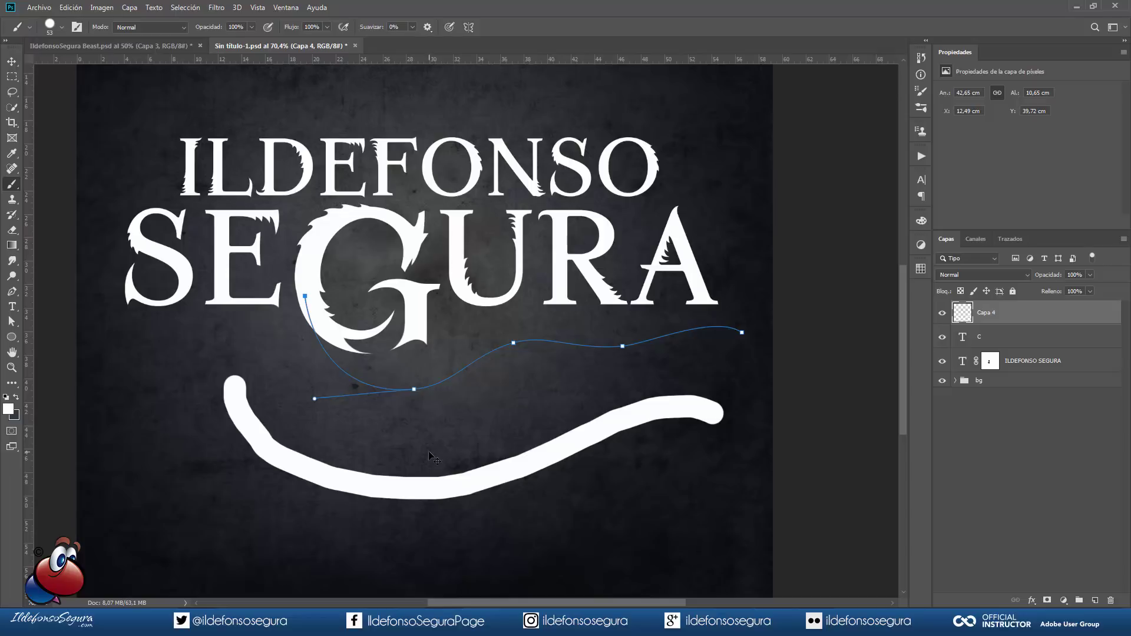
pyautogui.hotkey('ctrl', 'z')
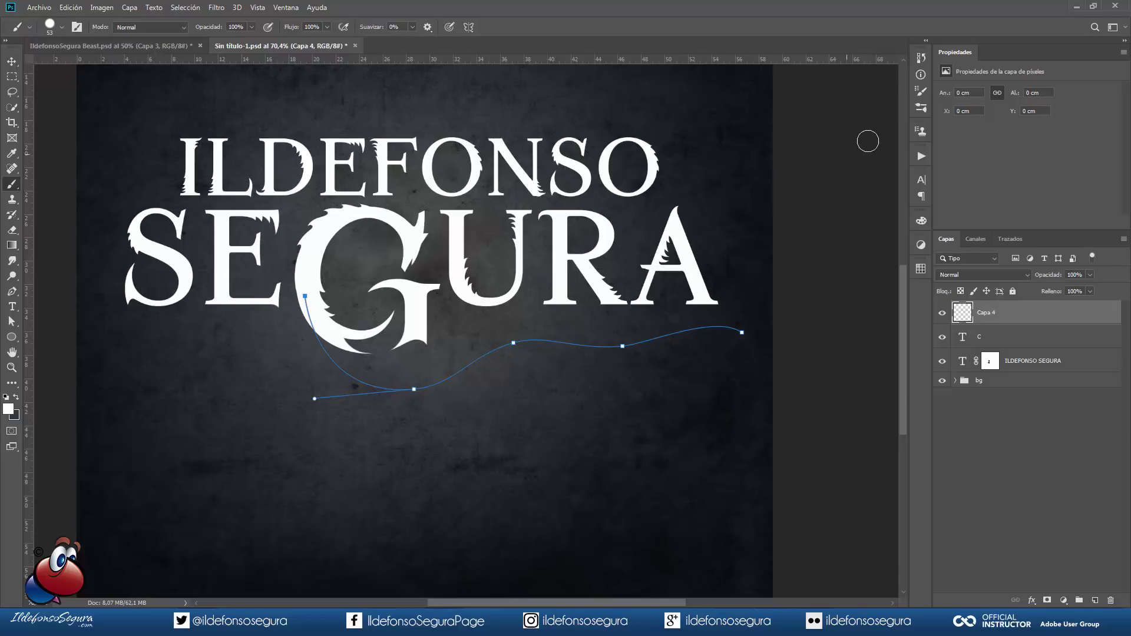
# Set the brush's Shape Dynamics size control to Transición, test it with a short stroke, and undo the stroke
pyautogui.click(920, 91)
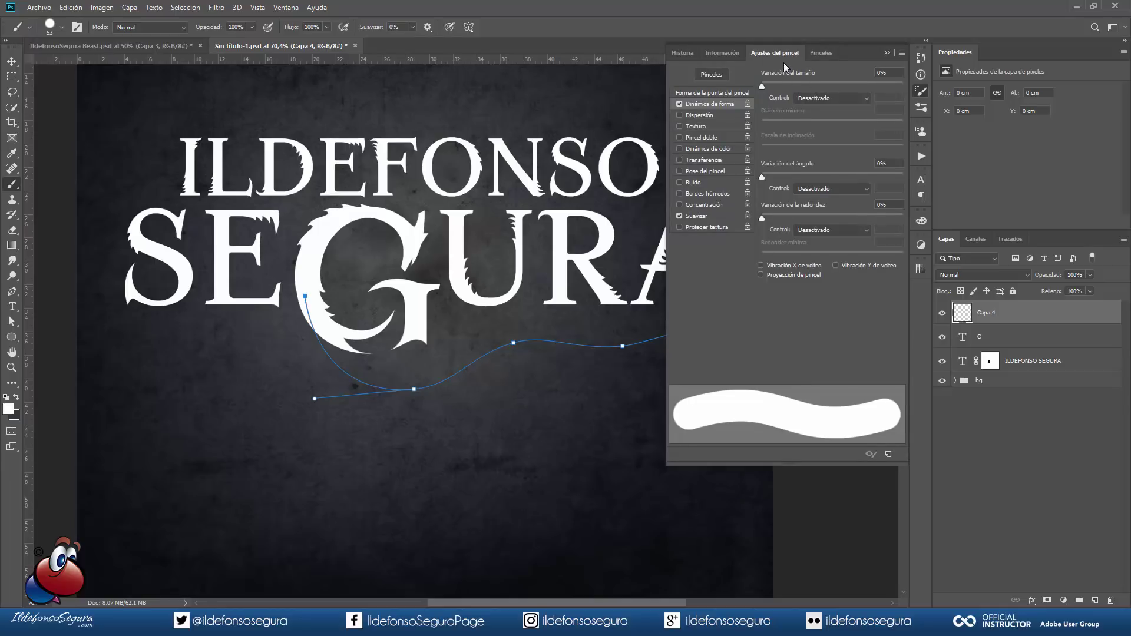
pyautogui.click(286, 8)
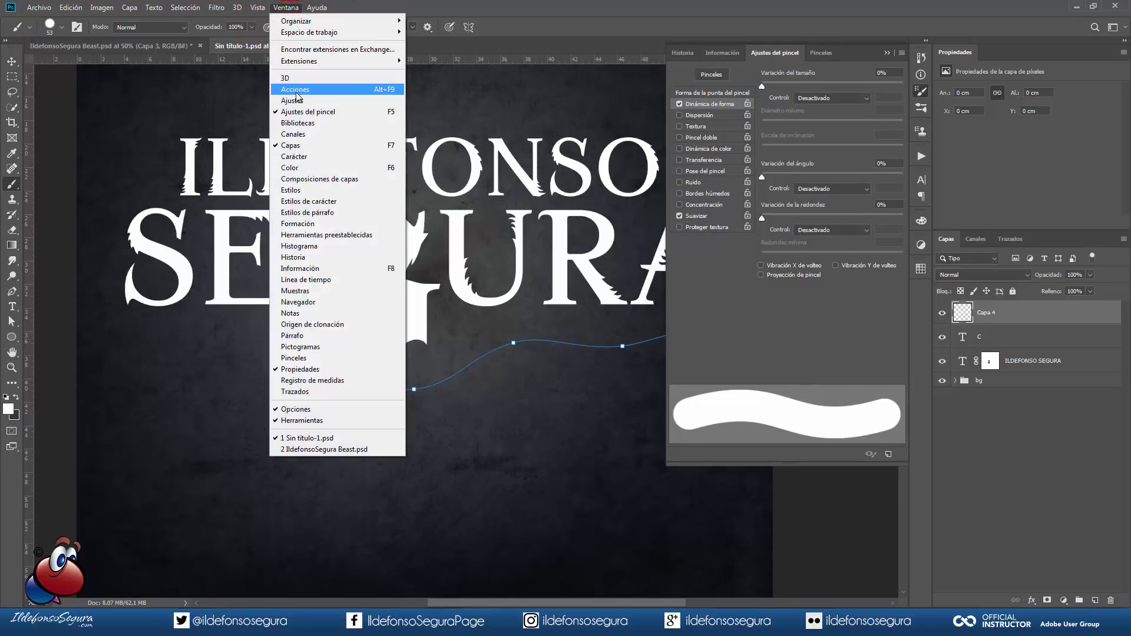
pyautogui.click(530, 15)
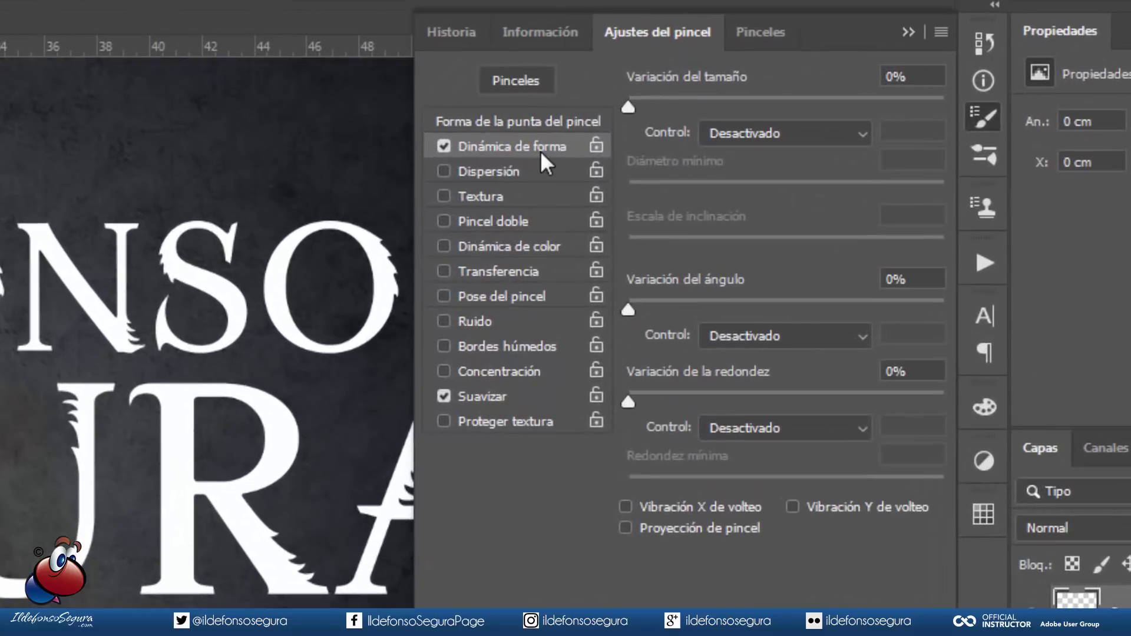
pyautogui.click(761, 133)
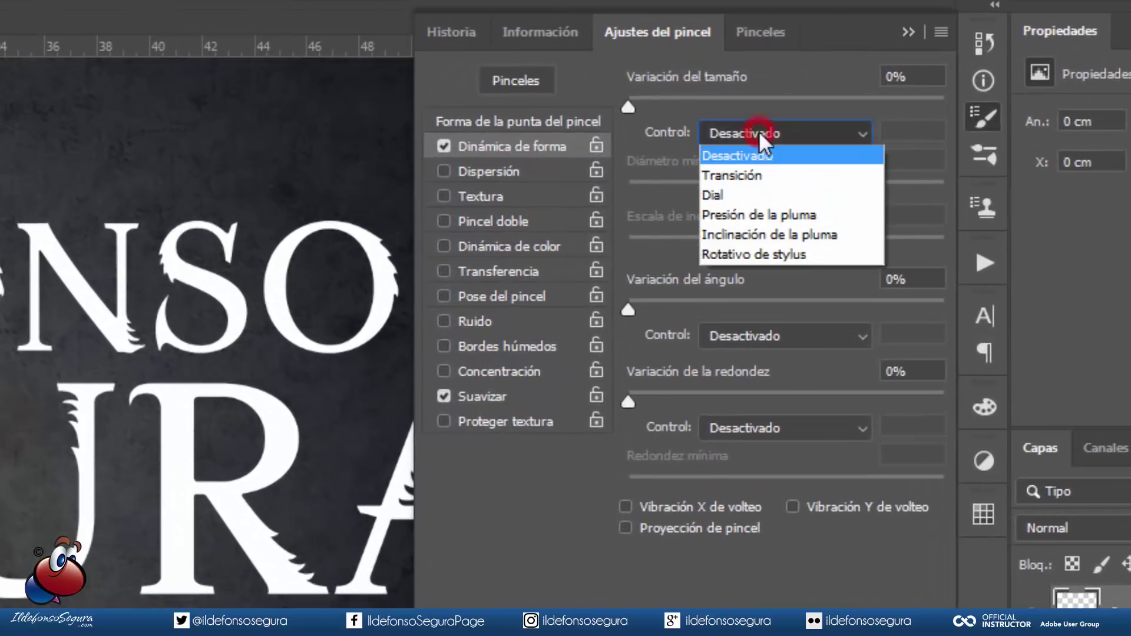
pyautogui.click(763, 175)
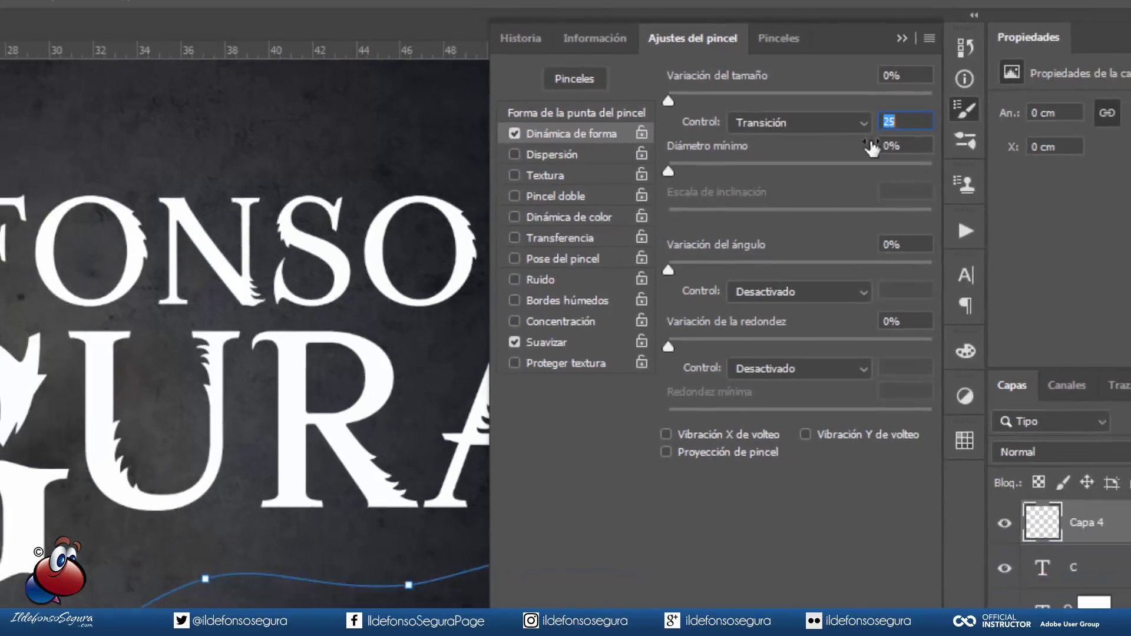
pyautogui.click(254, 420)
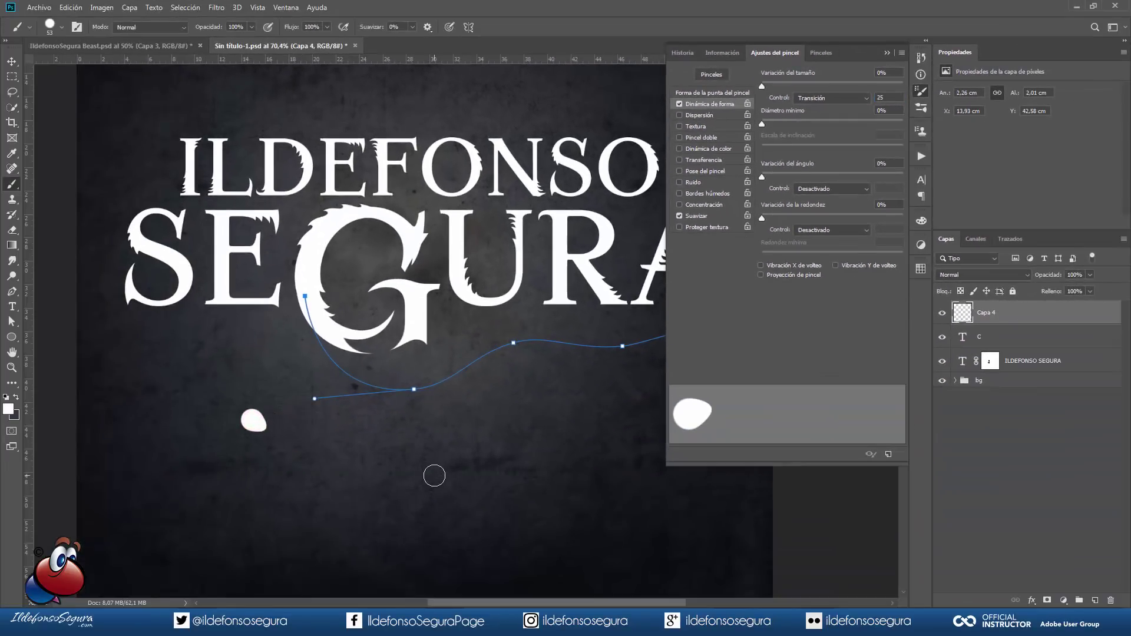
pyautogui.hotkey('ctrl', 'z')
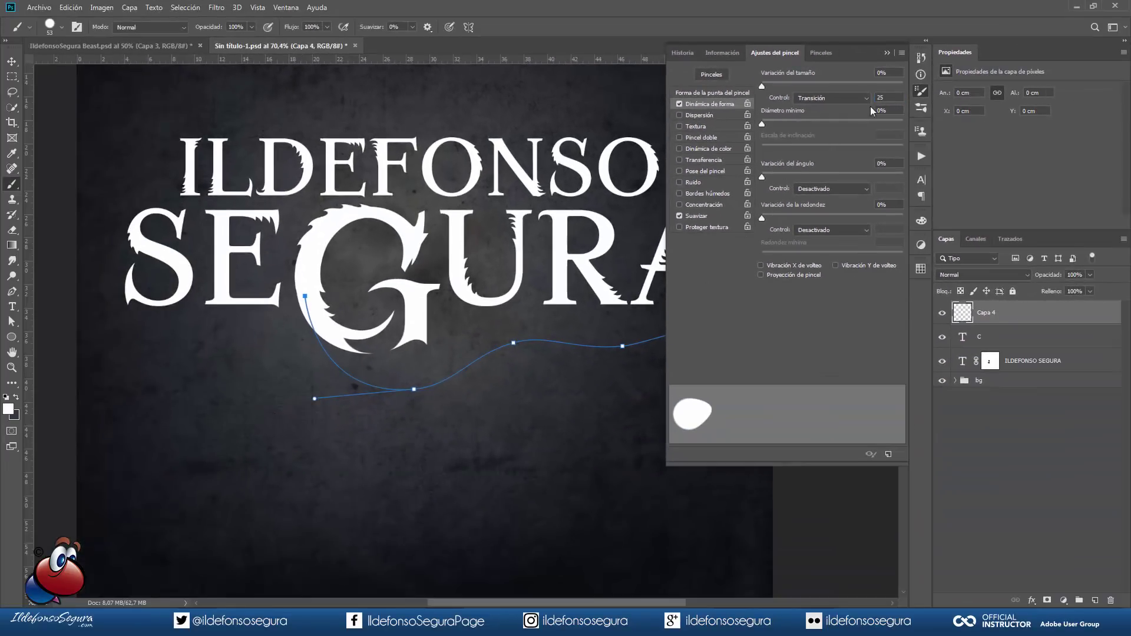
# Try a brush fade length of 250 with a test stroke below the lettering and undo the stroke
pyautogui.write('0')
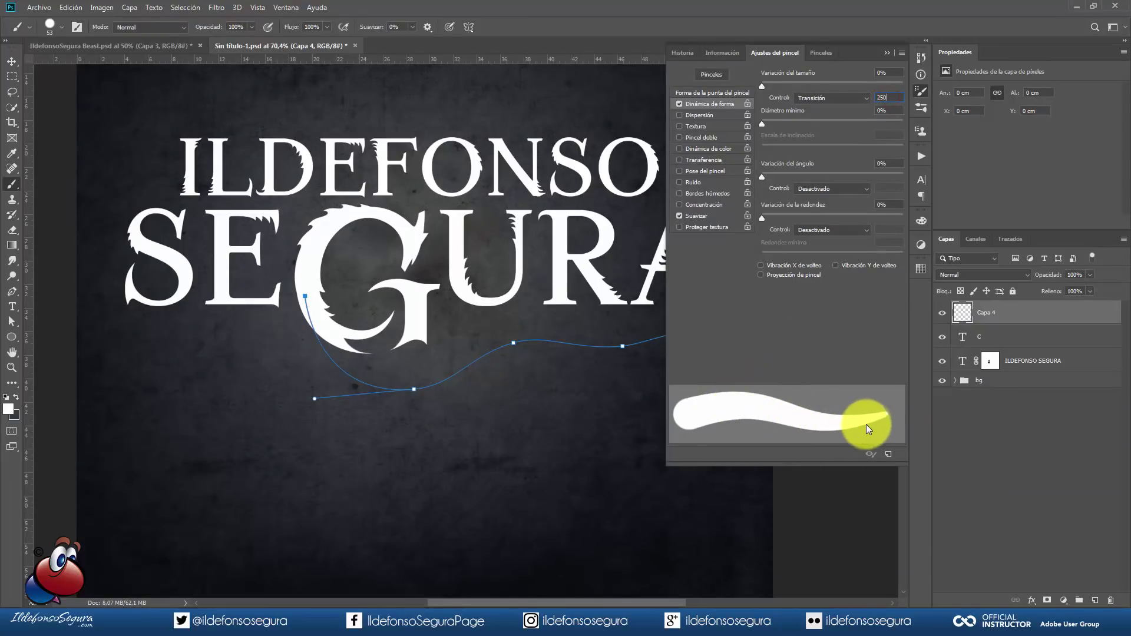
pyautogui.moveTo(239, 420); pyautogui.dragTo(365, 491)
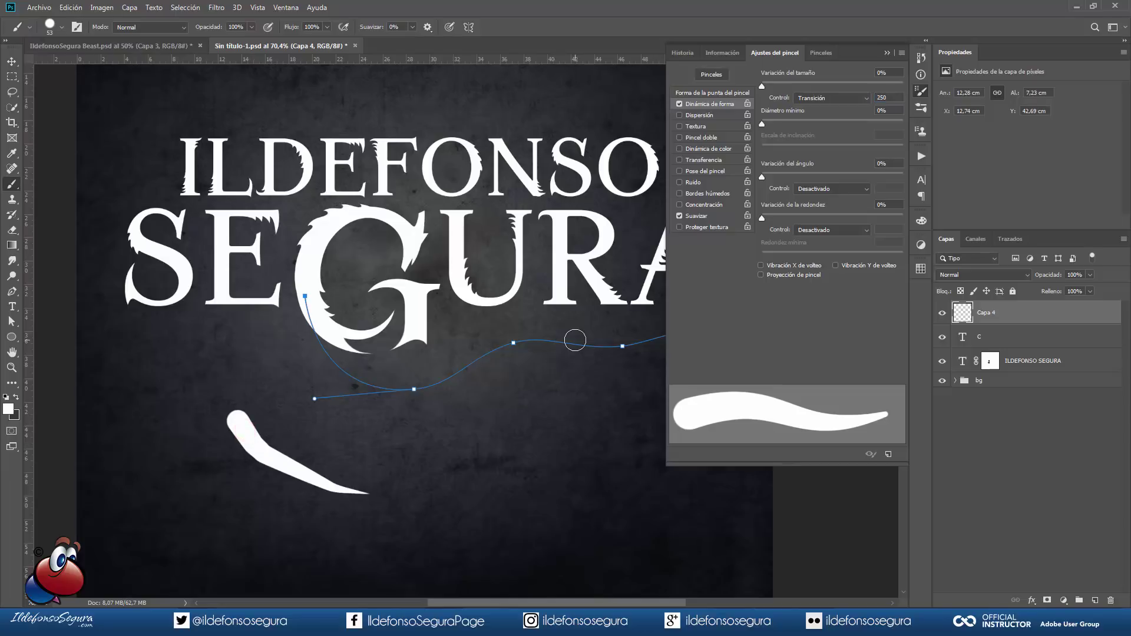
pyautogui.hotkey('ctrl', 'z')
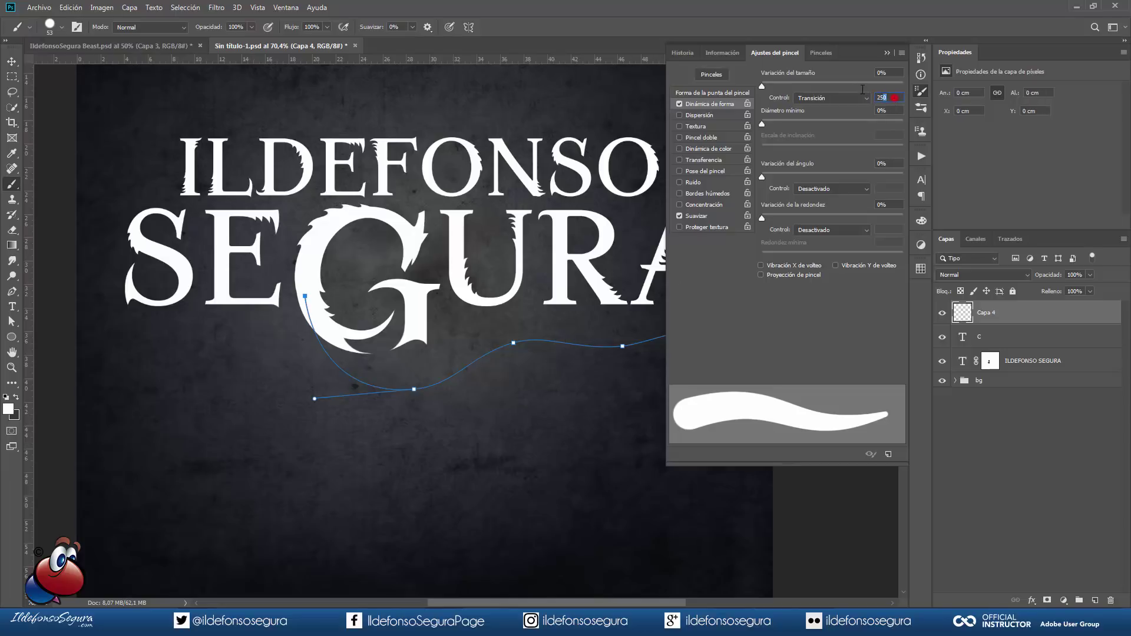
# Set the brush's size fade length to 775, test it with a long curved stroke, and undo the stroke
pyautogui.write('775')
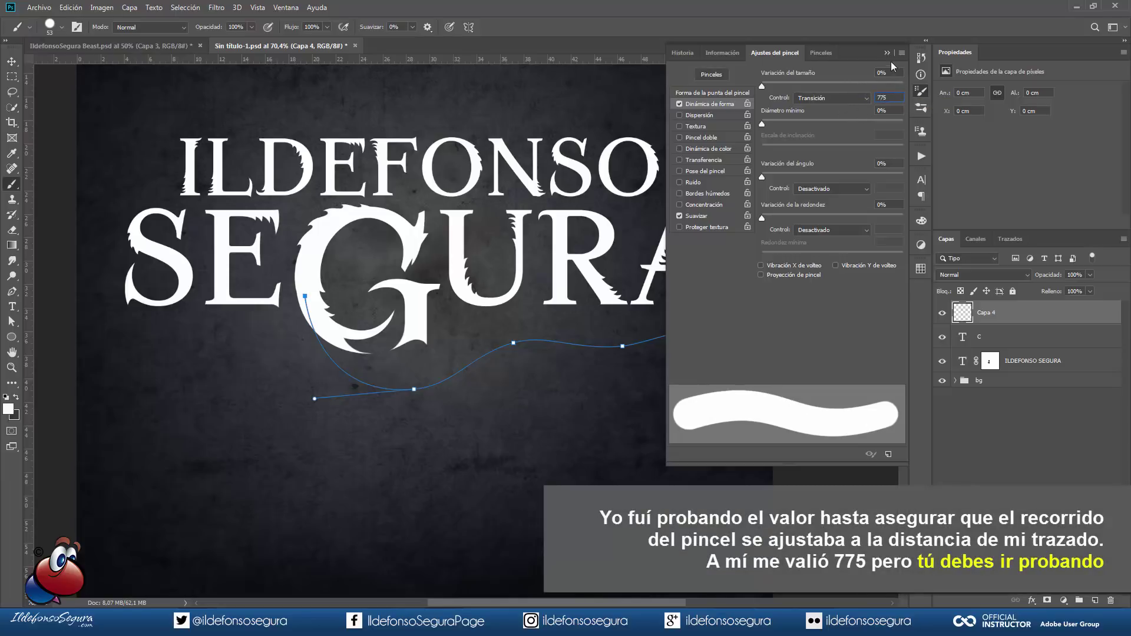
pyautogui.click(887, 53)
pyautogui.moveTo(176, 360)
pyautogui.mouseDown()
pyautogui.moveTo(315, 491)
pyautogui.moveTo(509, 417)
pyautogui.moveTo(621, 403)
pyautogui.mouseUp()
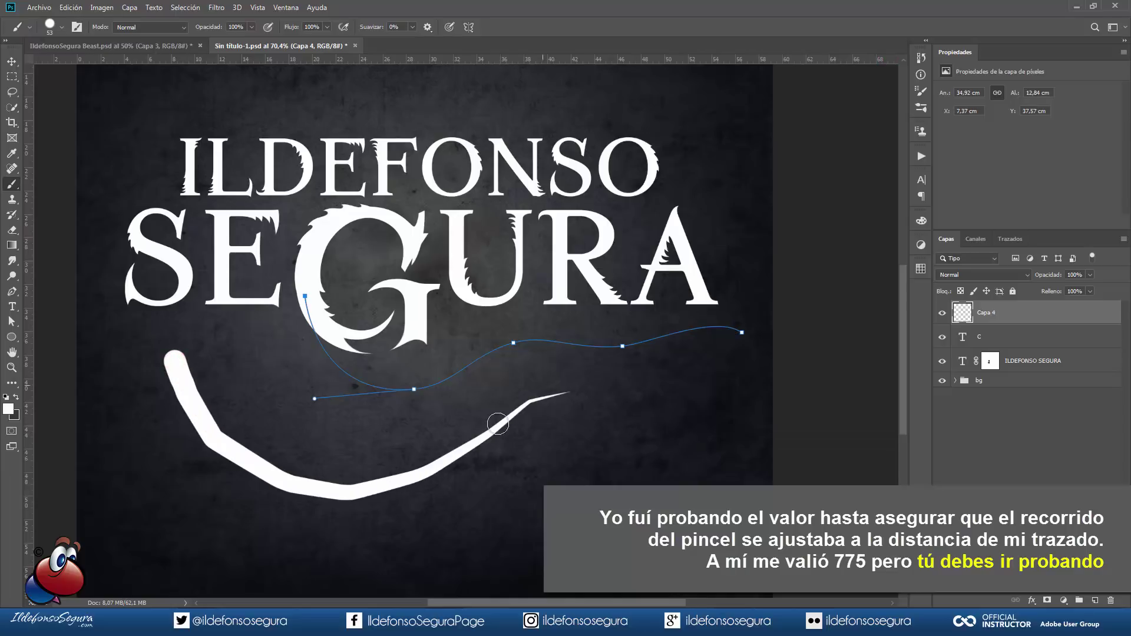
pyautogui.hotkey('ctrl', 'z')
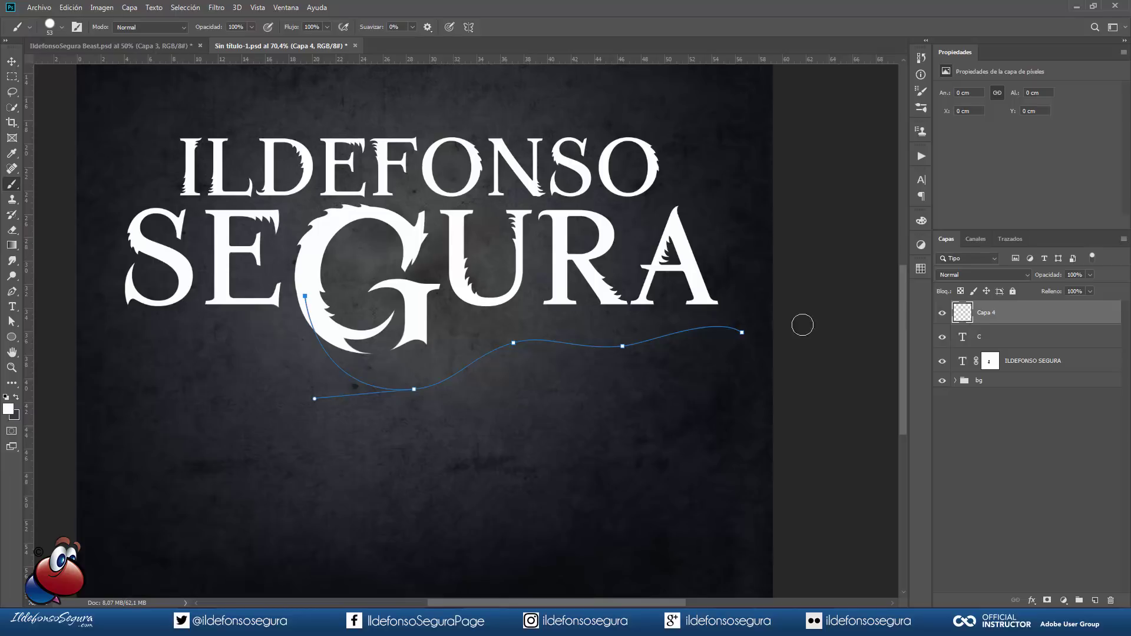
# Stroke the swoosh path on Capa 4 using the Brush with Simular presión enabled, and dismiss the path
pyautogui.click(12, 291)
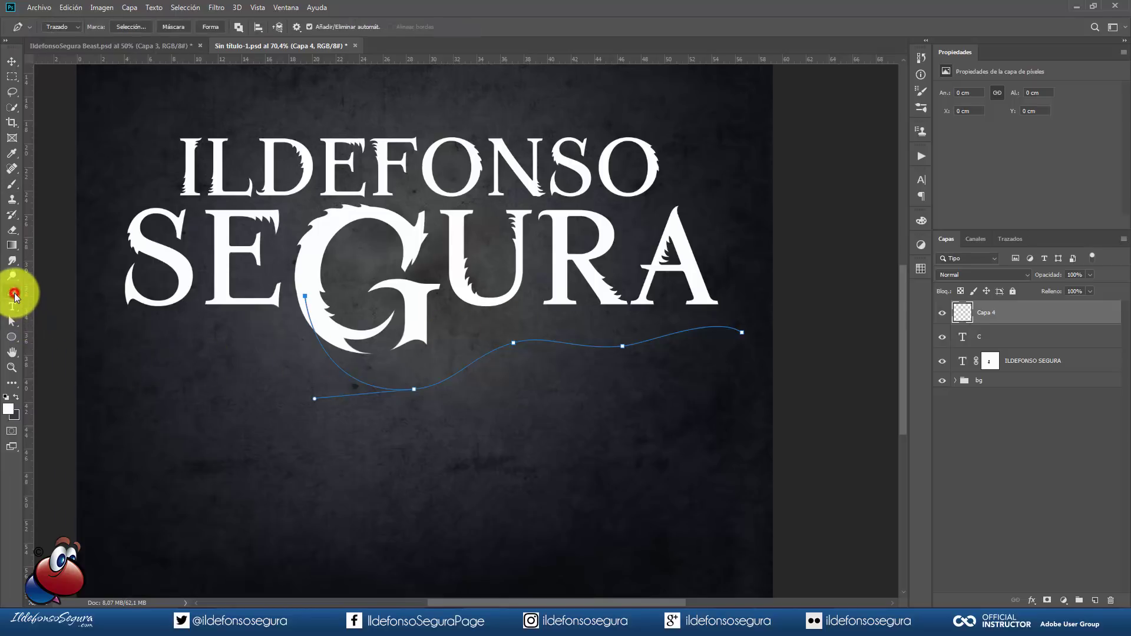
pyautogui.rightClick(359, 383)
pyautogui.click(408, 201)
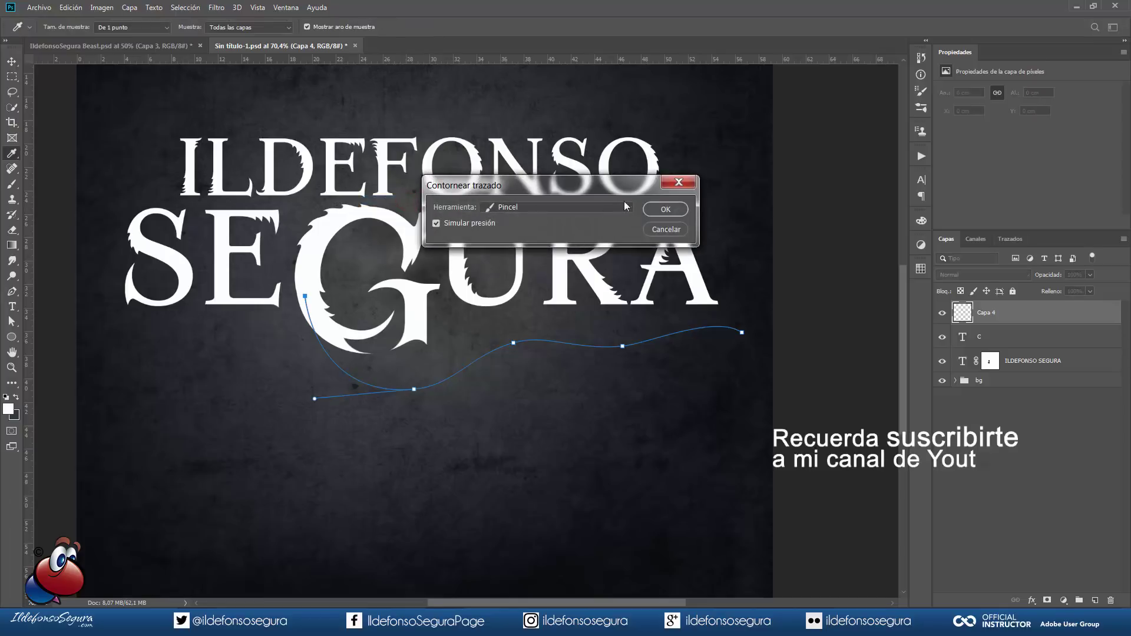
pyautogui.click(665, 210)
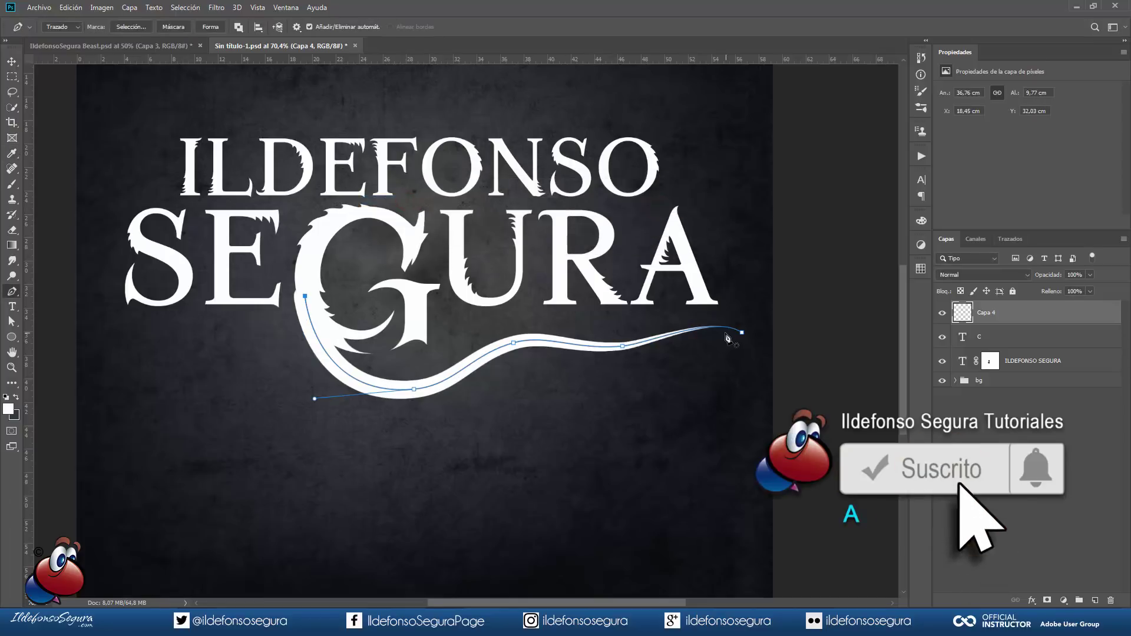
pyautogui.press('Return')
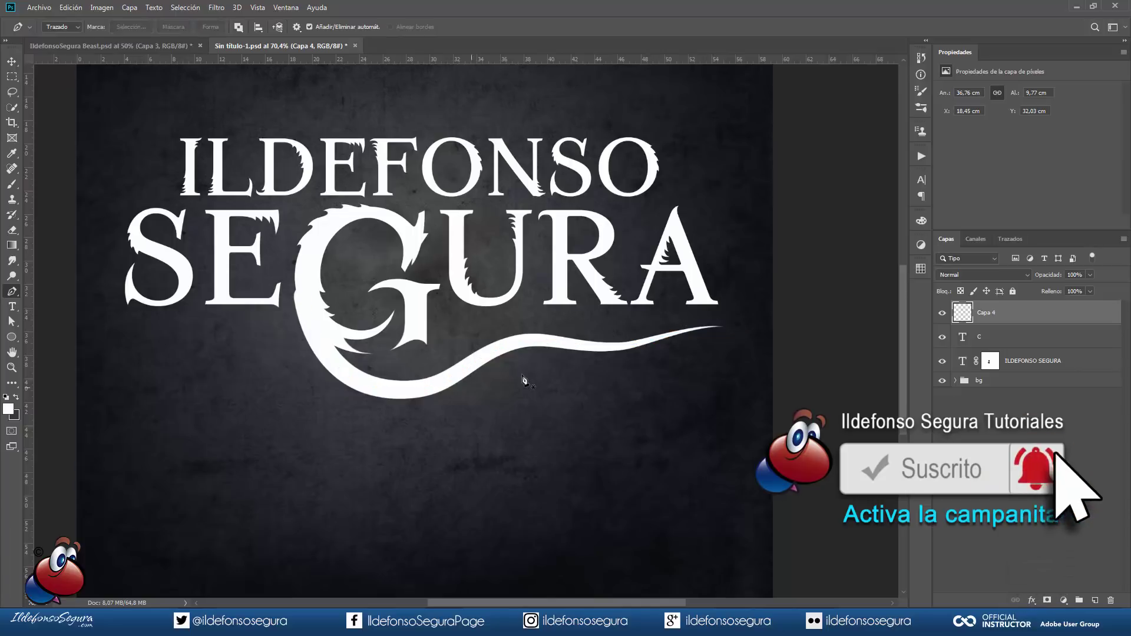
# Nudge the swoosh on Capa 4 slightly right to X 18.8 cm so it blends with the G's outer edge
pyautogui.press('v')
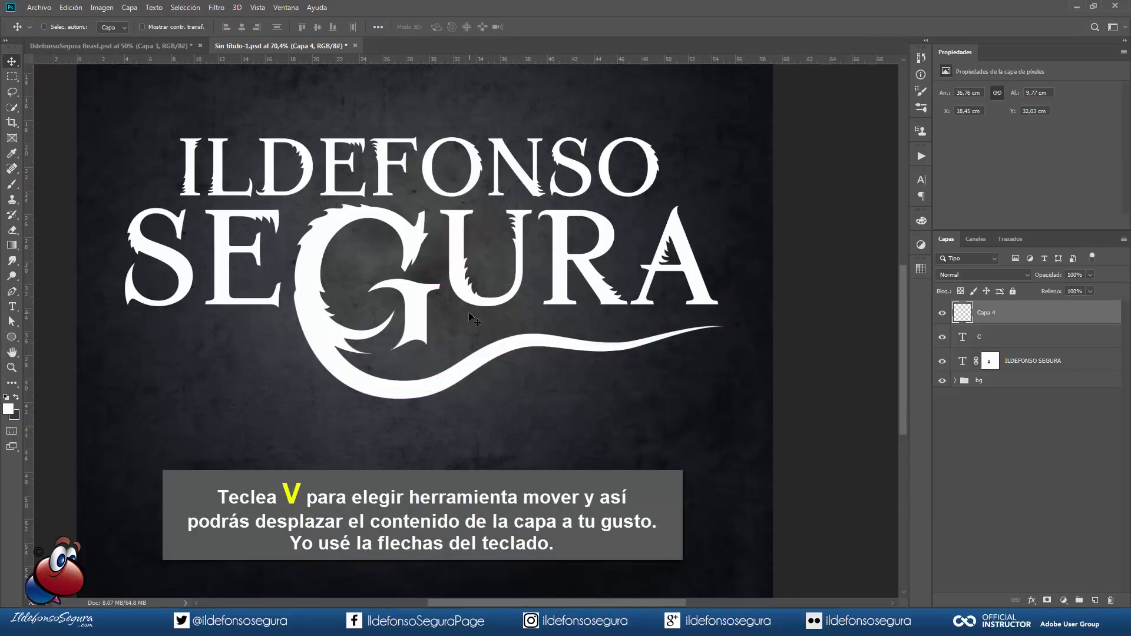
pyautogui.press('Right')
pyautogui.press('Right')
pyautogui.press('Right')
pyautogui.press('Right')
pyautogui.press('Right')
pyautogui.press('Right')
pyautogui.press('Right')
pyautogui.press('Right')
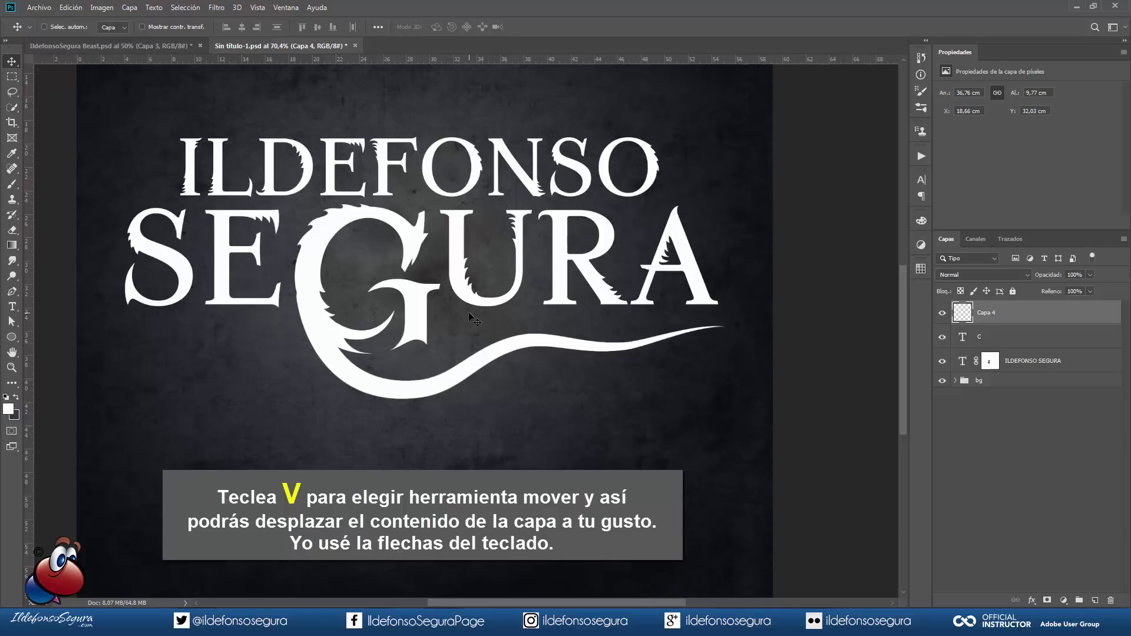
pyautogui.press('Right')
pyautogui.press('Right')
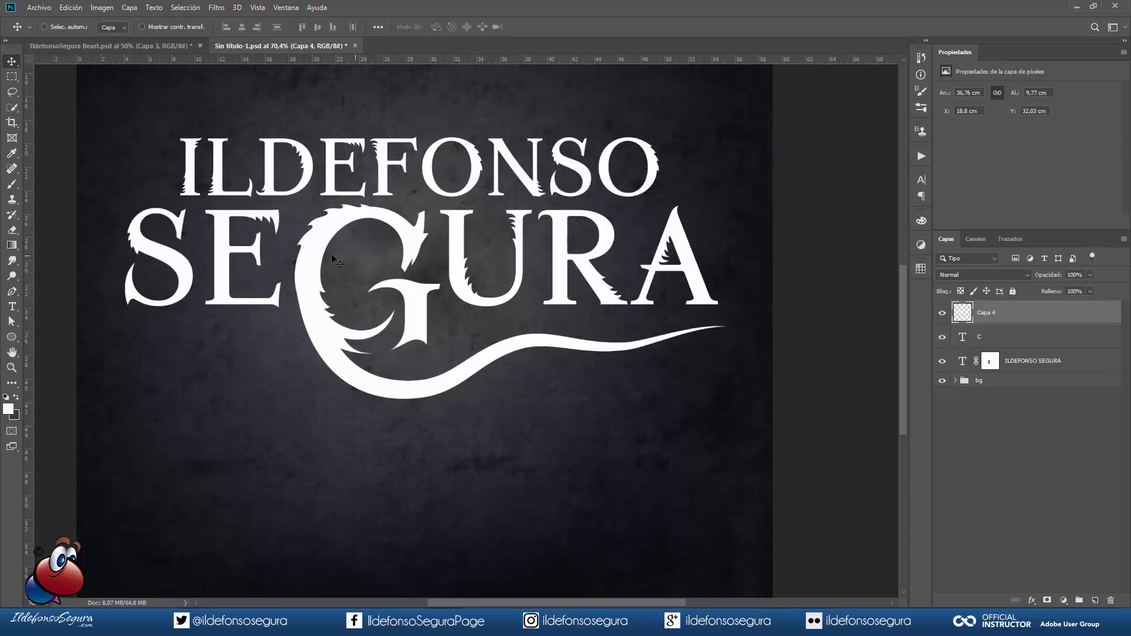
# Create a new layer above Capa 4 and set the brush's size fade length to 75, trying it with test strokes below the lettering
pyautogui.hotkey('ctrl', '0')
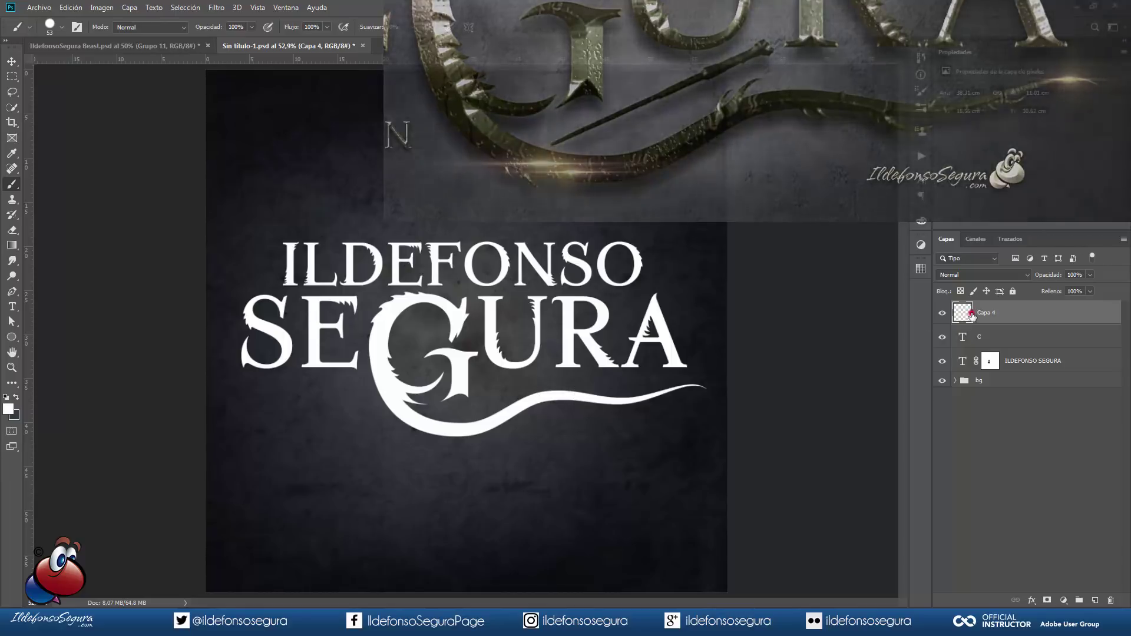
pyautogui.click(1095, 600)
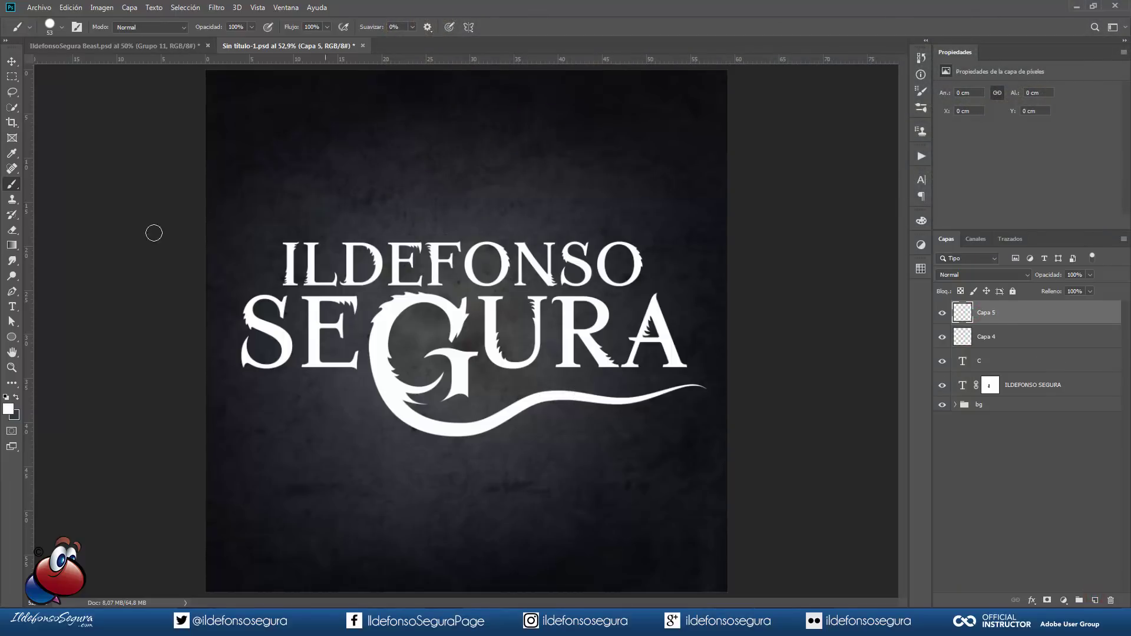
pyautogui.moveTo(375, 437)
pyautogui.mouseDown()
pyautogui.moveTo(396, 458)
pyautogui.moveTo(507, 479)
pyautogui.mouseUp()
pyautogui.hotkey('ctrl', 'z')
pyautogui.click(921, 91)
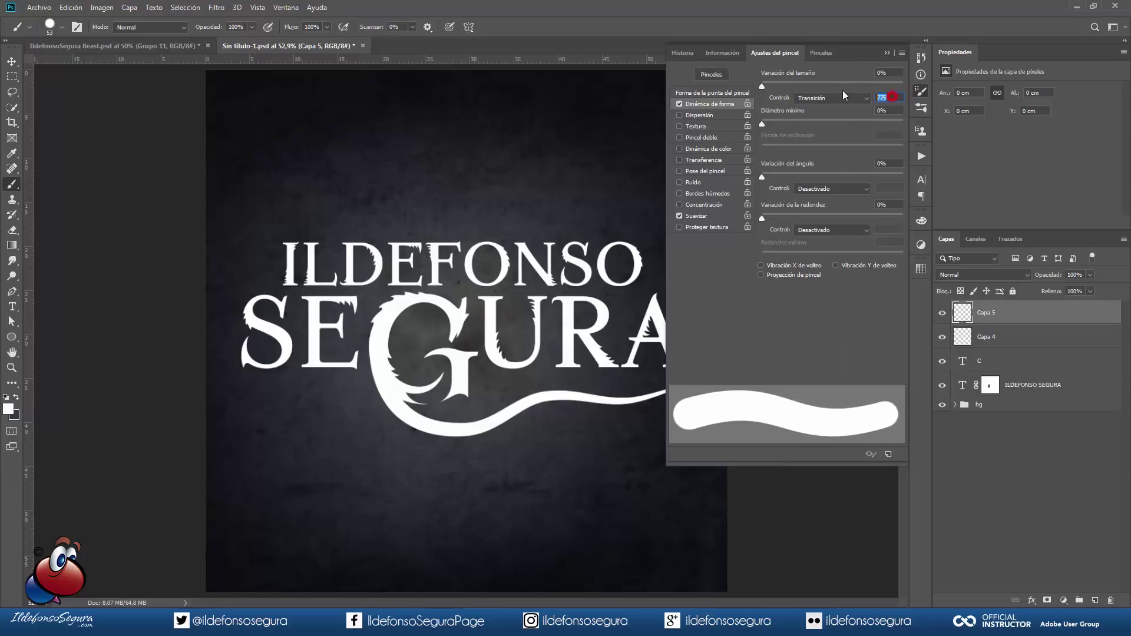
pyautogui.write('75')
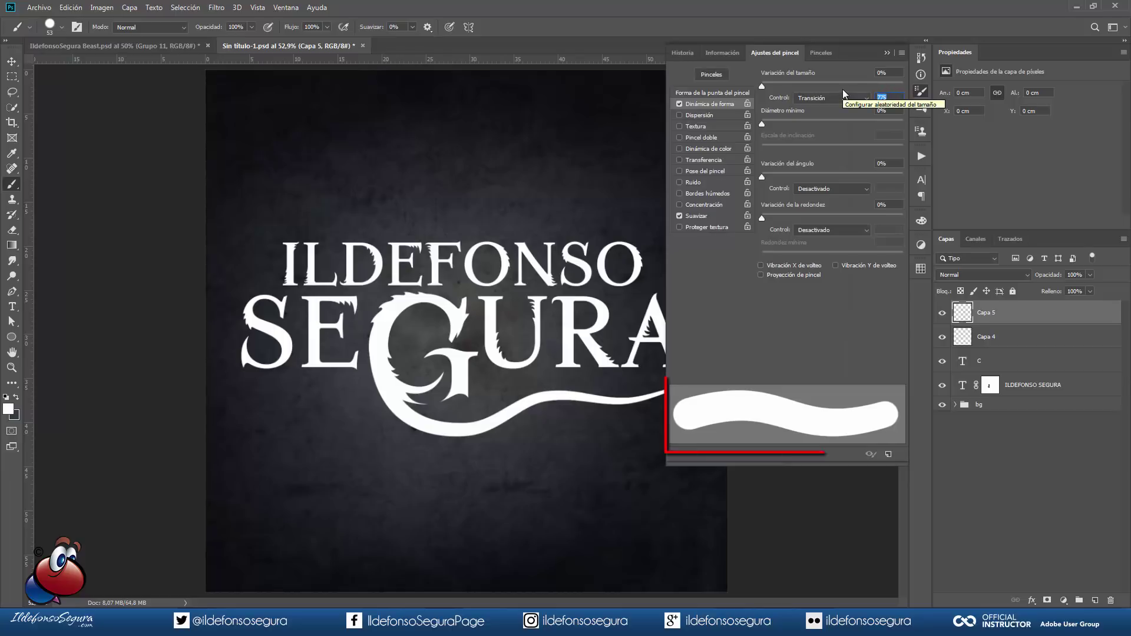
pyautogui.moveTo(401, 475); pyautogui.dragTo(435, 489)
pyautogui.hotkey('ctrl', 'z')
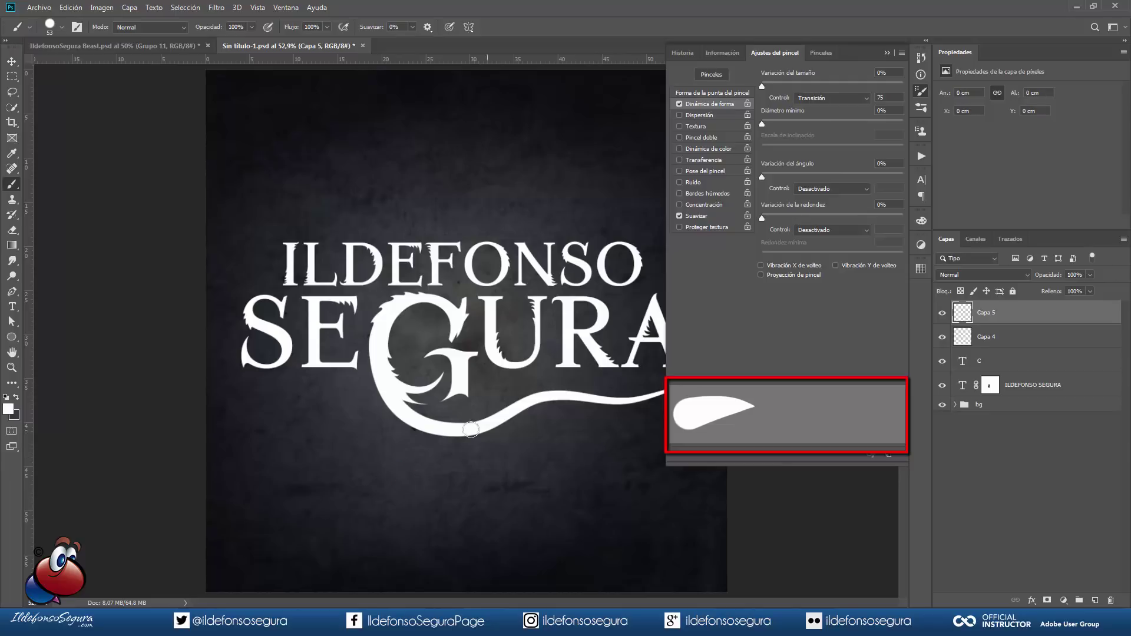
# Paint short tapered fur tufts on Capa 5 along the swoosh's lower edge beneath the G with a 21 px brush
pyautogui.scroll(3, 448, 427)
pyautogui.moveTo(433, 429); pyautogui.dragTo(396, 431)
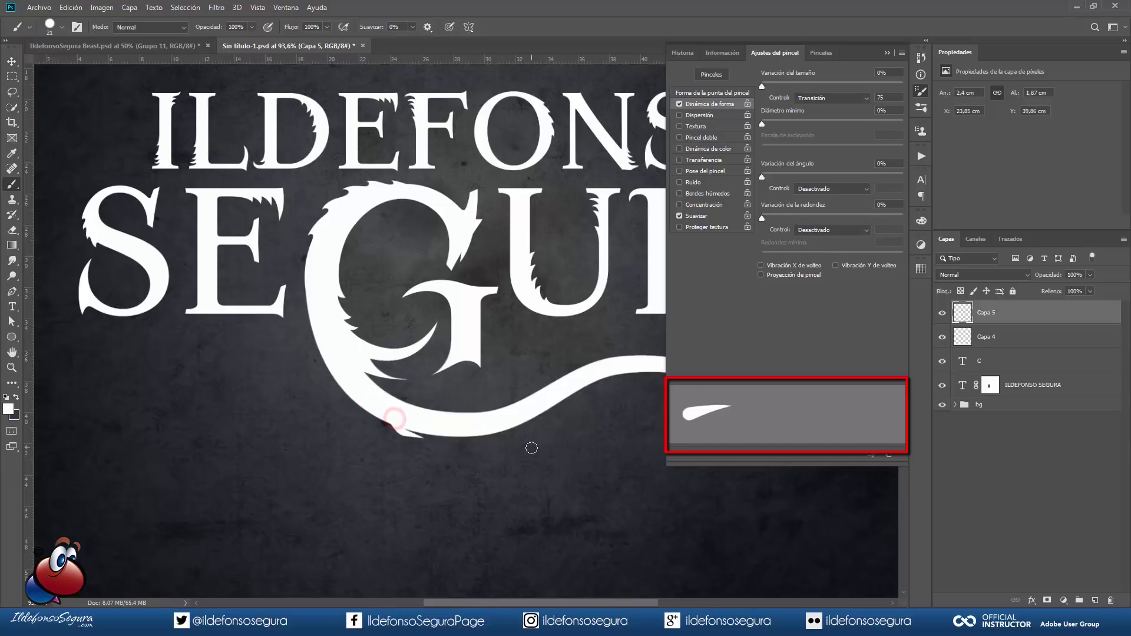
pyautogui.press('z')
pyautogui.hotkey('ctrl', 'z')
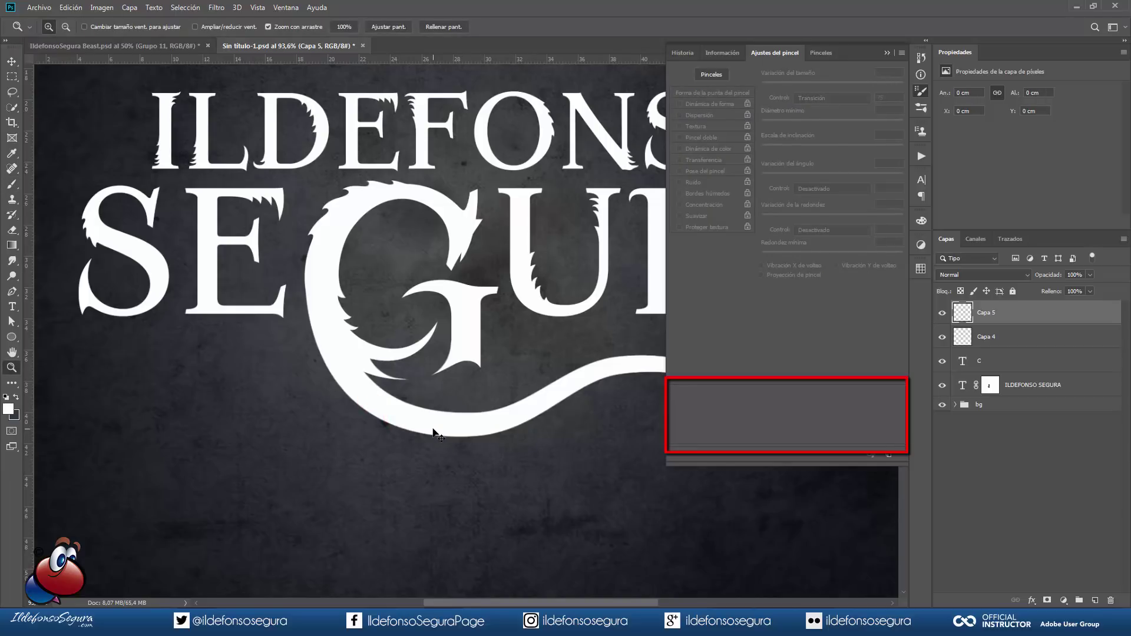
pyautogui.press('b')
pyautogui.moveTo(400, 419)
pyautogui.mouseDown()
pyautogui.moveTo(429, 439)
pyautogui.moveTo(468, 442)
pyautogui.moveTo(450, 485)
pyautogui.mouseUp()
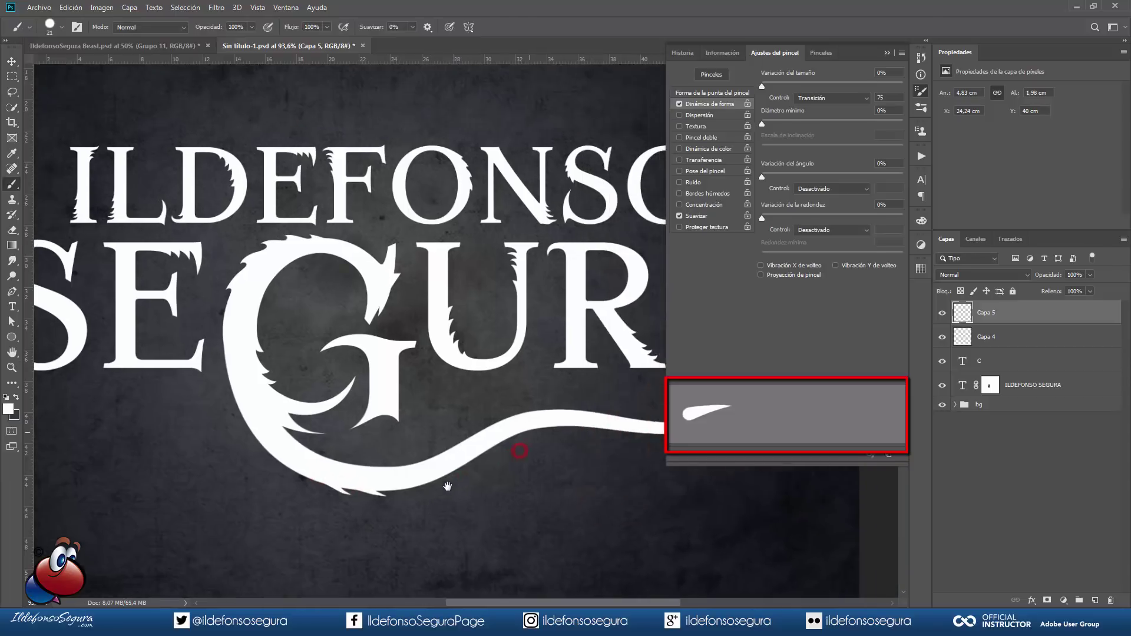
pyautogui.moveTo(362, 473); pyautogui.dragTo(433, 455)
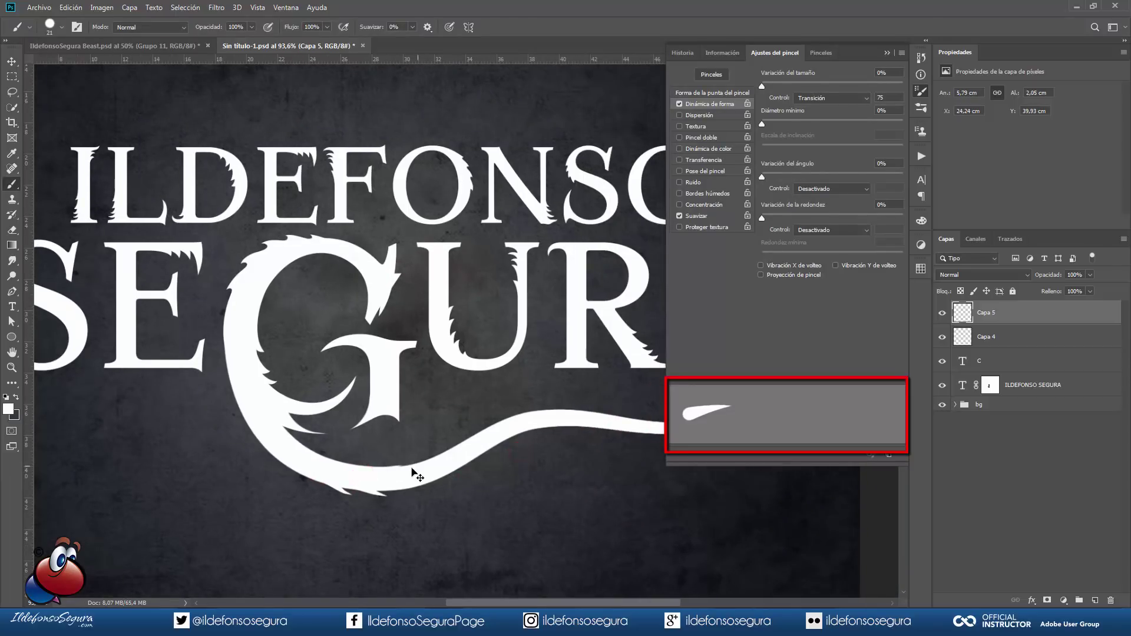
pyautogui.hotkey('ctrl', 'z')
# Set the brush's size fade length to 150 and paint longer tapered tufts along both edges of the swoosh's middle section
pyautogui.write('150')
pyautogui.press('Return')
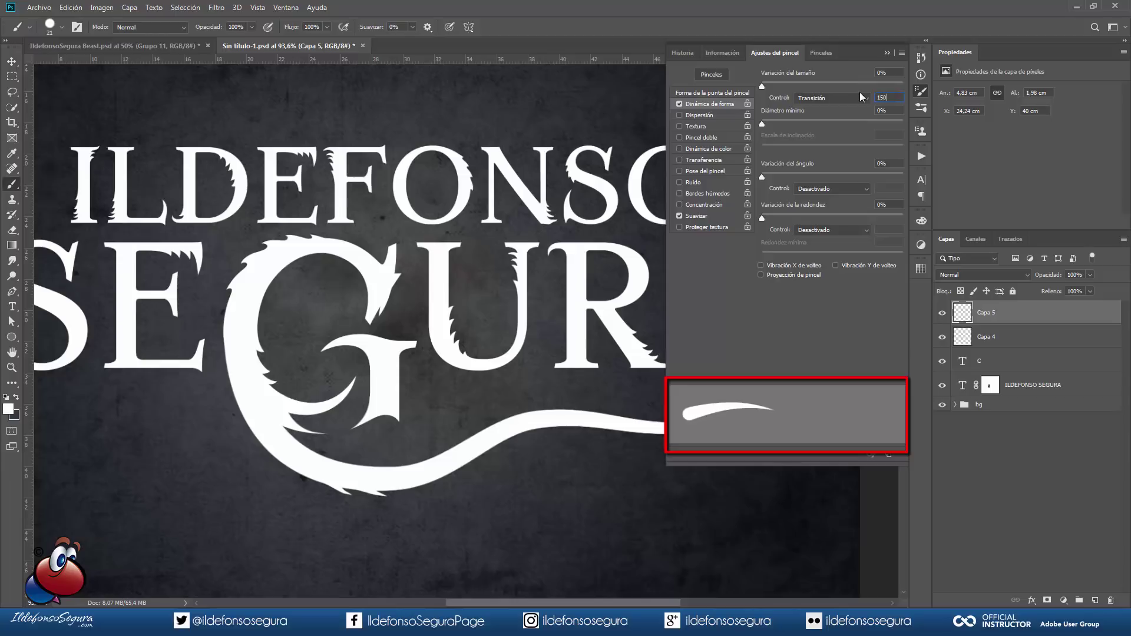
pyautogui.moveTo(356, 481); pyautogui.dragTo(453, 502)
pyautogui.hotkey('ctrl', 'z')
pyautogui.moveTo(361, 482)
pyautogui.mouseDown()
pyautogui.moveTo(492, 461)
pyautogui.moveTo(403, 467)
pyautogui.moveTo(411, 473)
pyautogui.moveTo(542, 381)
pyautogui.mouseUp()
pyautogui.moveTo(445, 472)
pyautogui.mouseDown()
pyautogui.moveTo(553, 444)
pyautogui.moveTo(513, 420)
pyautogui.moveTo(565, 403)
pyautogui.moveTo(465, 399)
pyautogui.moveTo(557, 431)
pyautogui.mouseUp()
pyautogui.hotkey('ctrl', 'z')
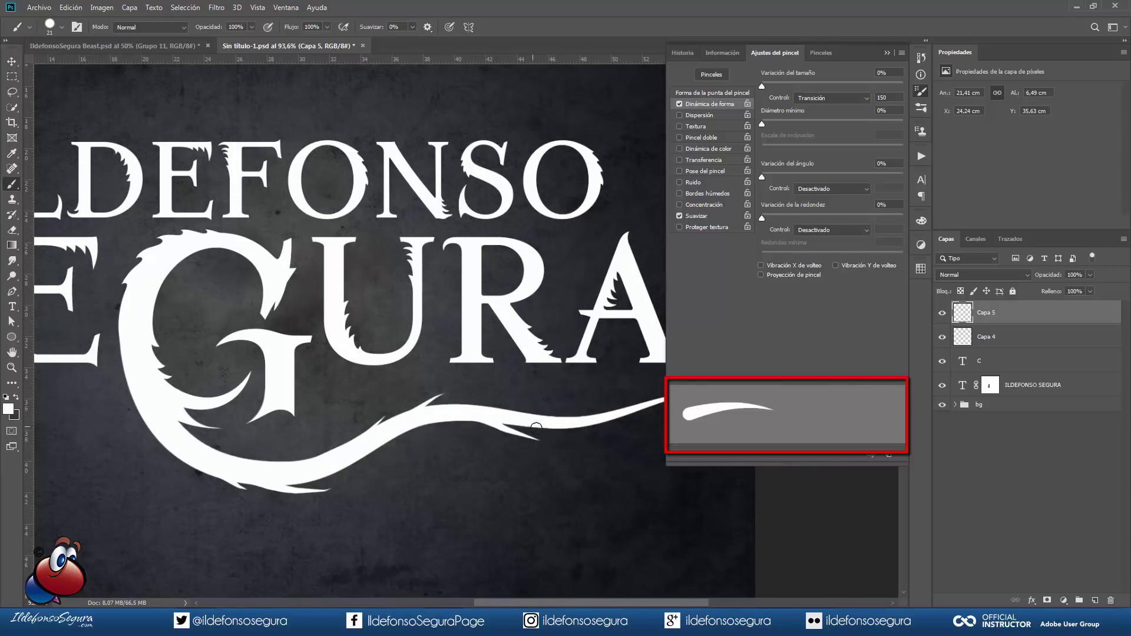
pyautogui.hotkey('ctrl', 'z')
pyautogui.moveTo(480, 412)
pyautogui.mouseDown()
pyautogui.moveTo(615, 426)
pyautogui.moveTo(563, 425)
pyautogui.mouseUp()
pyautogui.hotkey('ctrl', 'z')
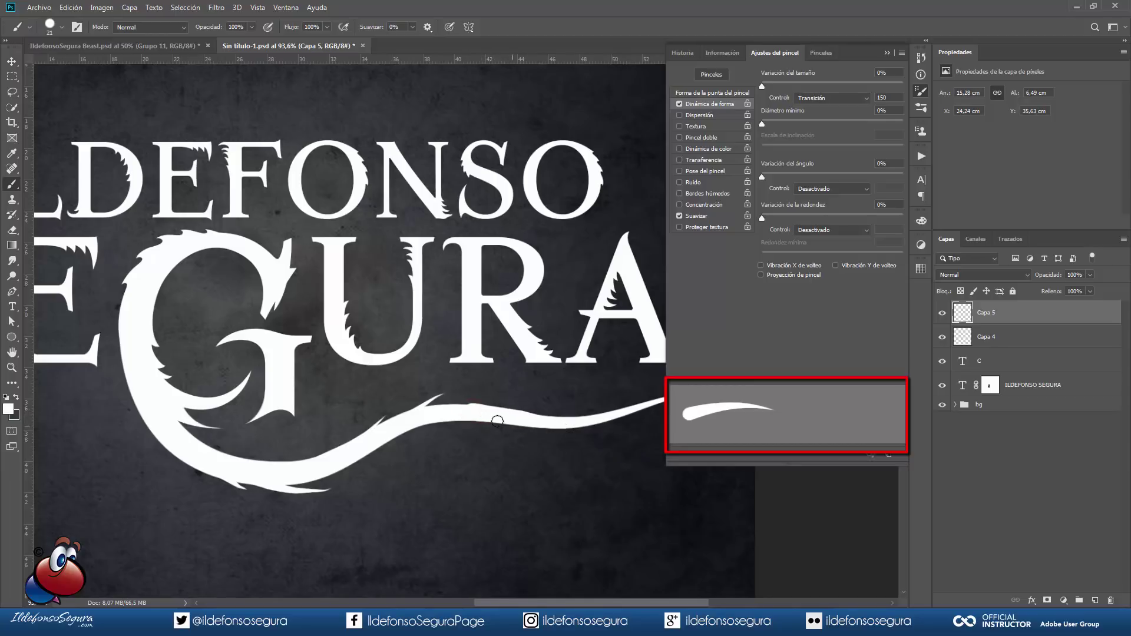
pyautogui.moveTo(483, 412)
pyautogui.mouseDown()
pyautogui.moveTo(558, 449)
pyautogui.moveTo(492, 459)
pyautogui.mouseUp()
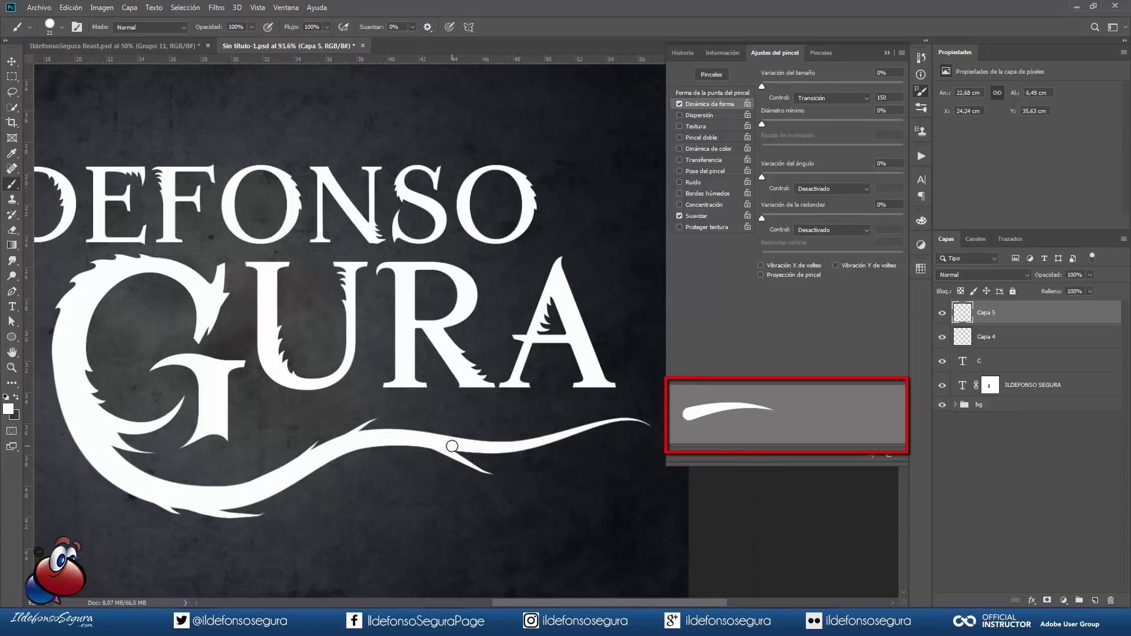
# Reduce the brush to 8 px and paint a fine tuft on the lower edge of the swoosh's thin tail
pyautogui.keyDown('alt'); pyautogui.rightClick(452, 446); pyautogui.keyUp('alt')
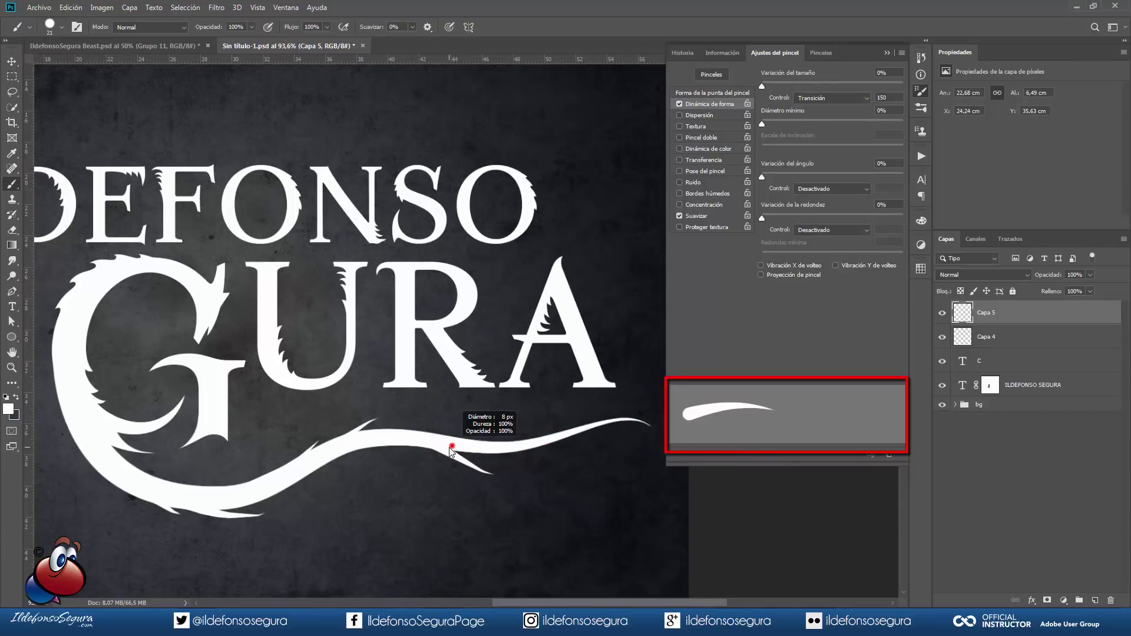
pyautogui.moveTo(451, 449); pyautogui.dragTo(524, 465)
pyautogui.hotkey('ctrl', 'z')
pyautogui.moveTo(452, 446); pyautogui.dragTo(531, 454)
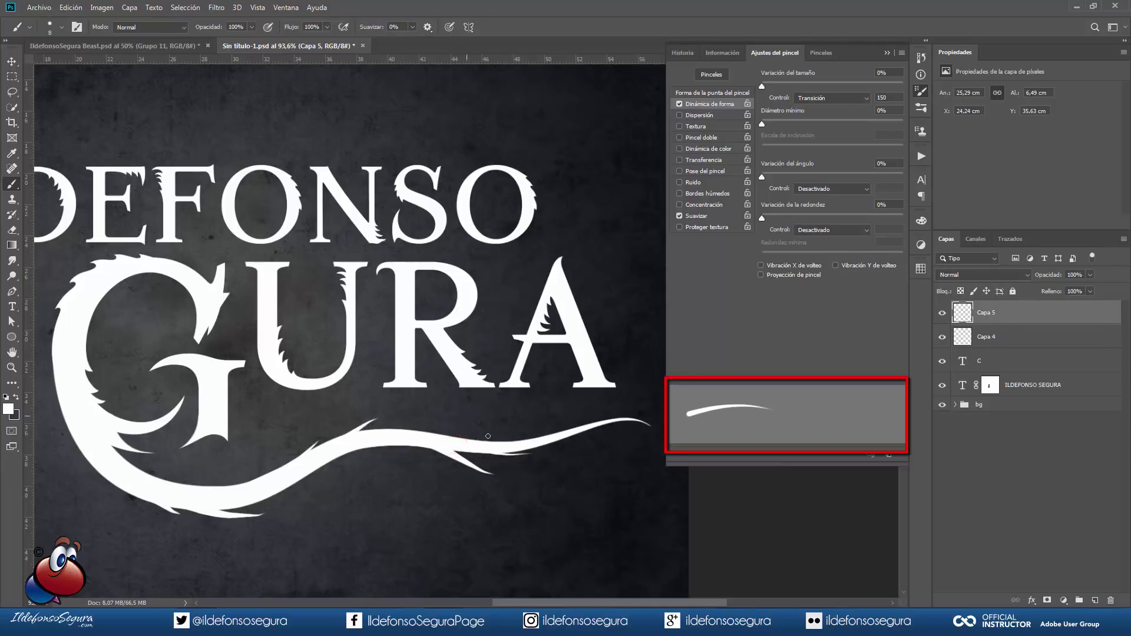
pyautogui.press('F5')
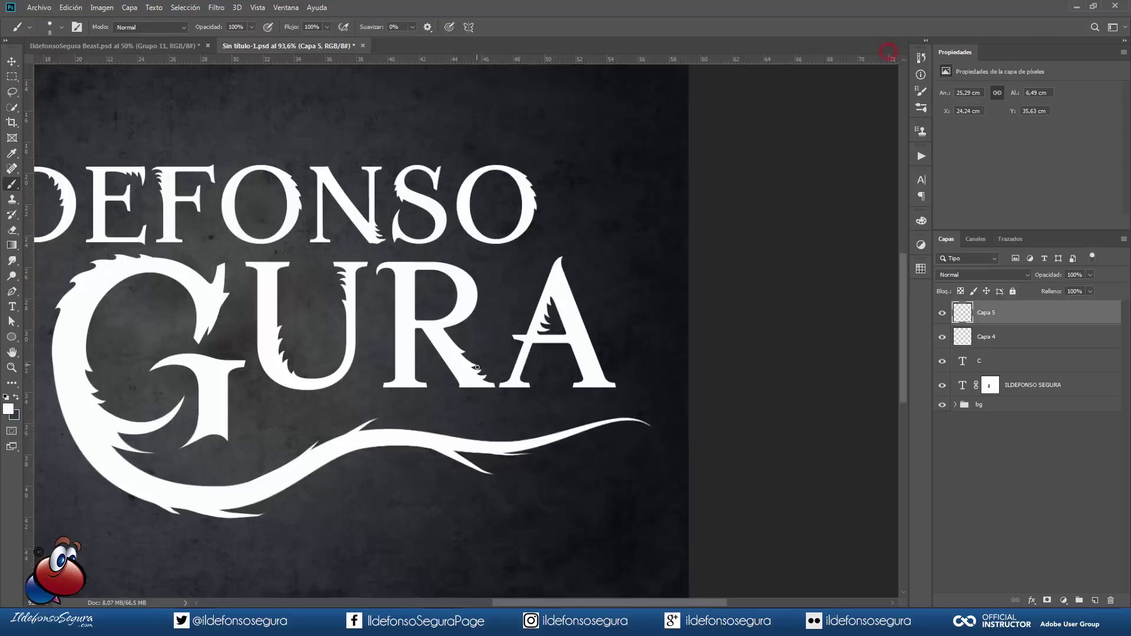
# Compare the full title artwork with the mechones layer hidden and shown
pyautogui.hotkey('ctrl', '0')
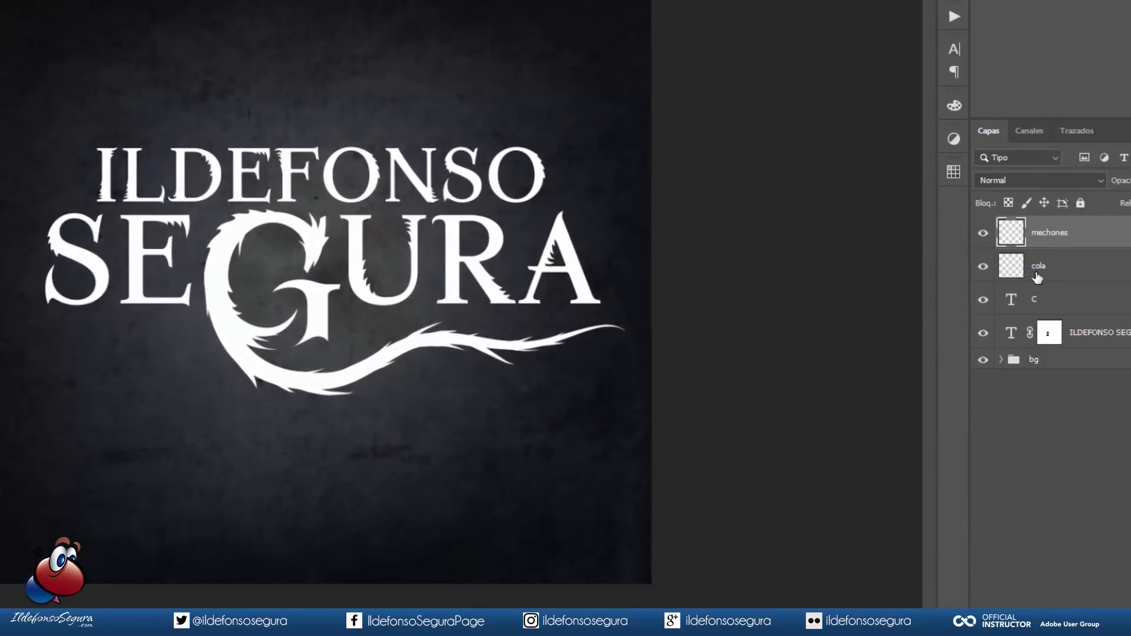
pyautogui.click(983, 233)
pyautogui.click(984, 233)
pyautogui.click(982, 234)
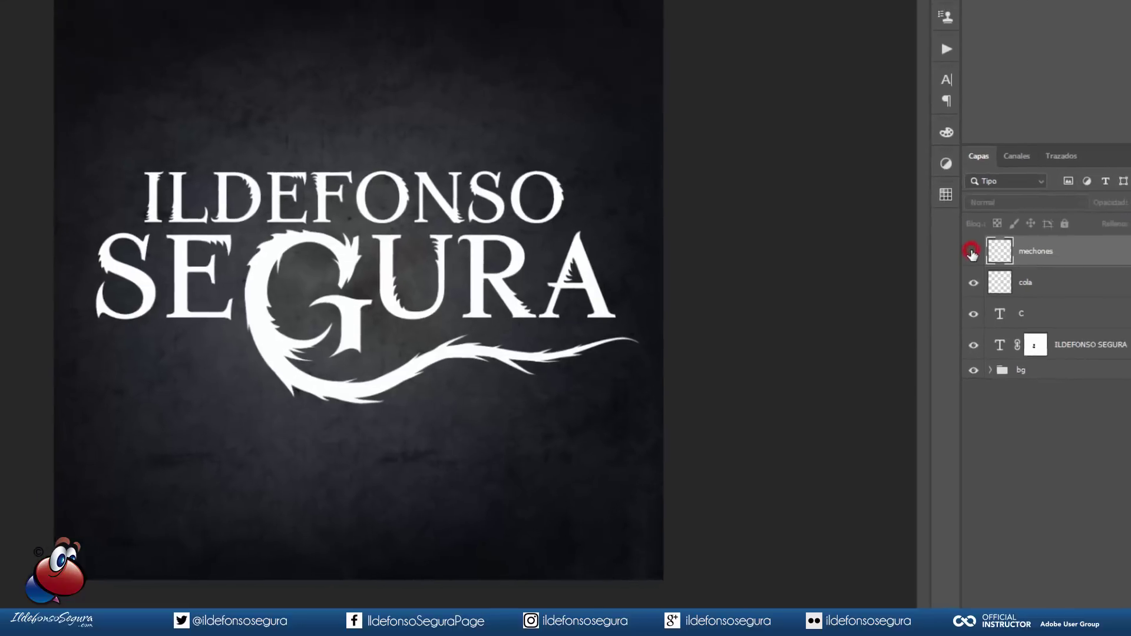
pyautogui.click(982, 235)
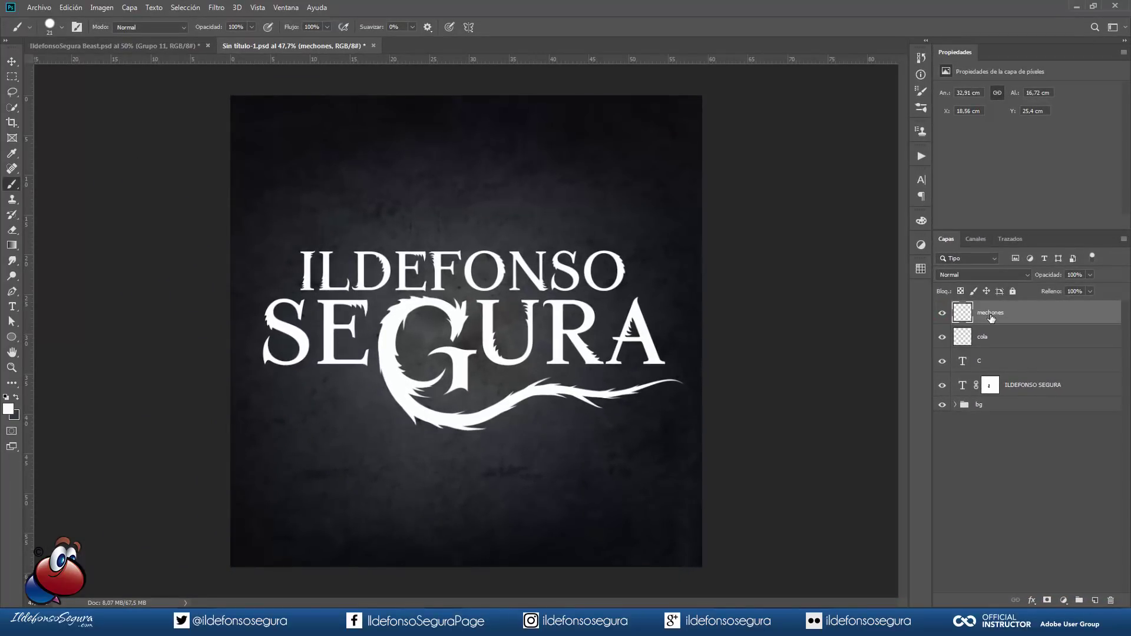
# Group the mechones, cola, C and main lettering layers and name the group "texto"
pyautogui.keyDown('shift'); pyautogui.click(1039, 385); pyautogui.keyUp('shift')
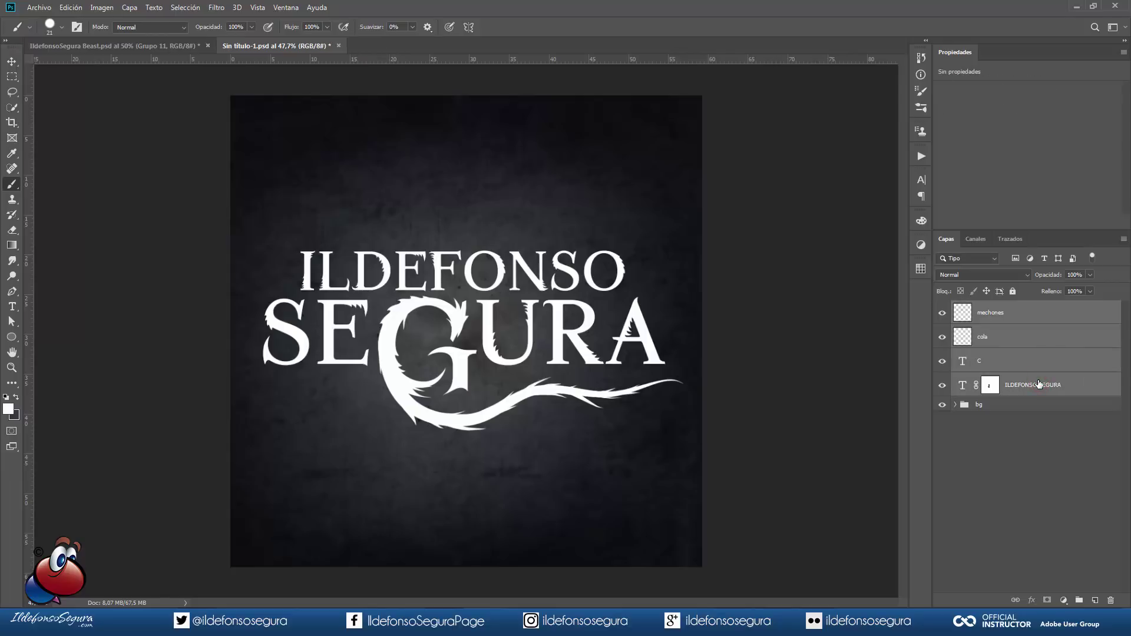
pyautogui.hotkey('ctrl', 'g')
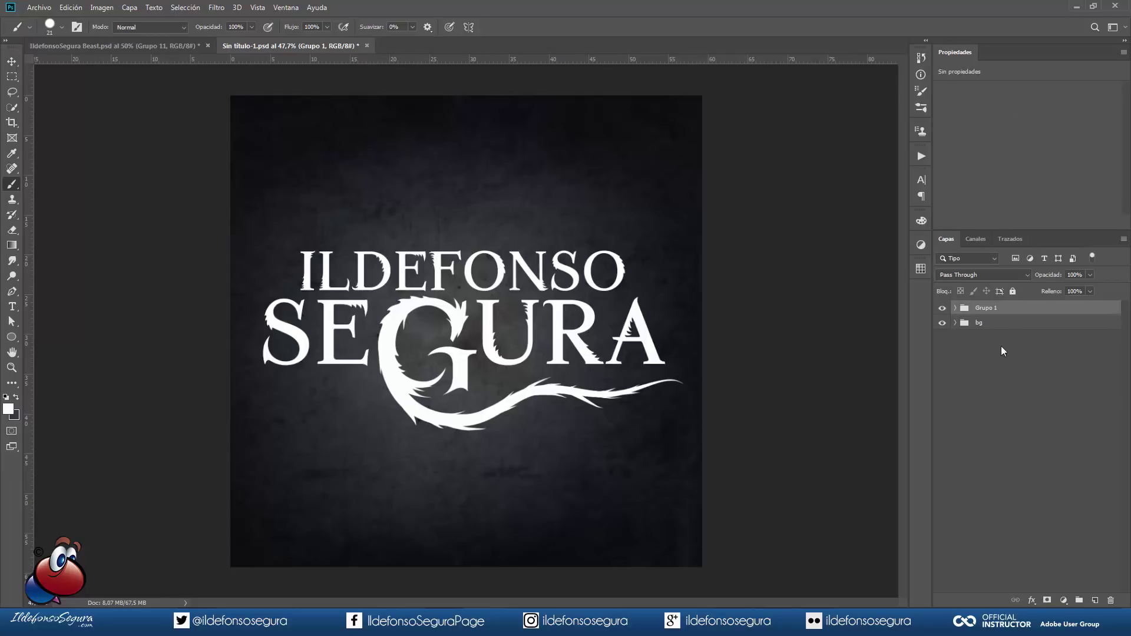
pyautogui.doubleClick(991, 309)
pyautogui.write('texto')
pyautogui.press('Return')
# Convert the texto group into a smart object, open its contents for editing and expand the group inside
pyautogui.rightClick(990, 312)
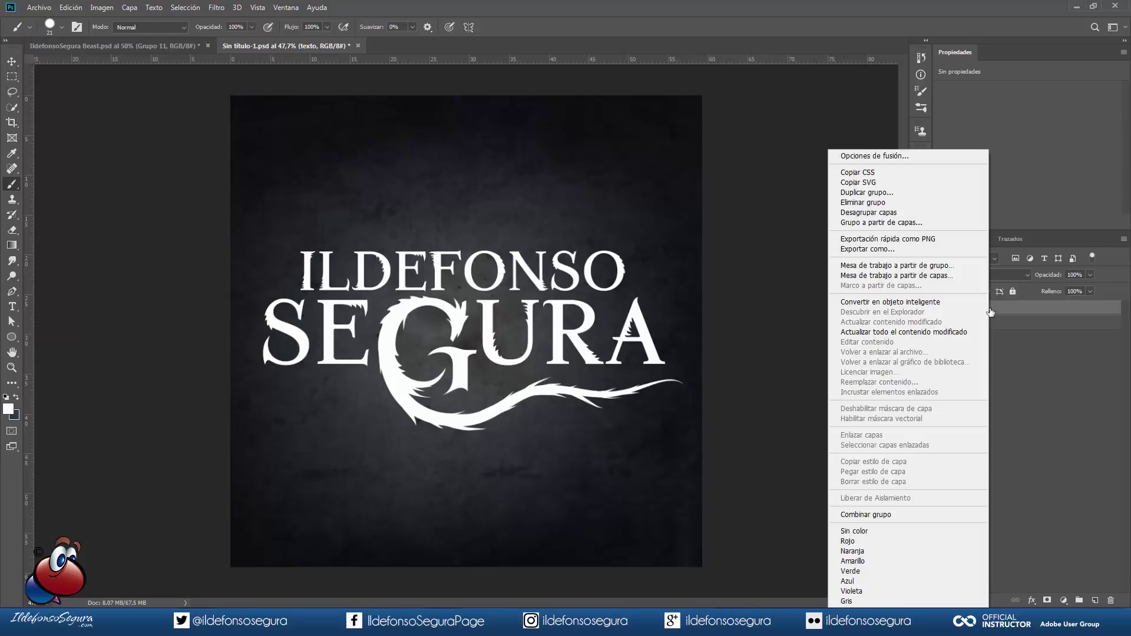
pyautogui.click(934, 303)
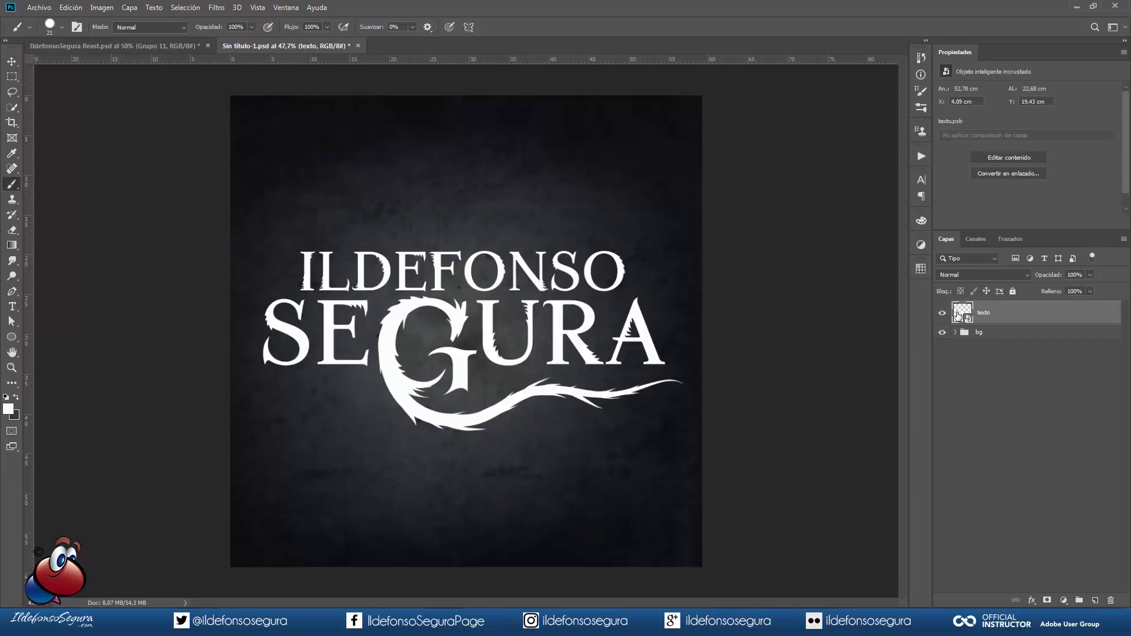
pyautogui.doubleClick(957, 314)
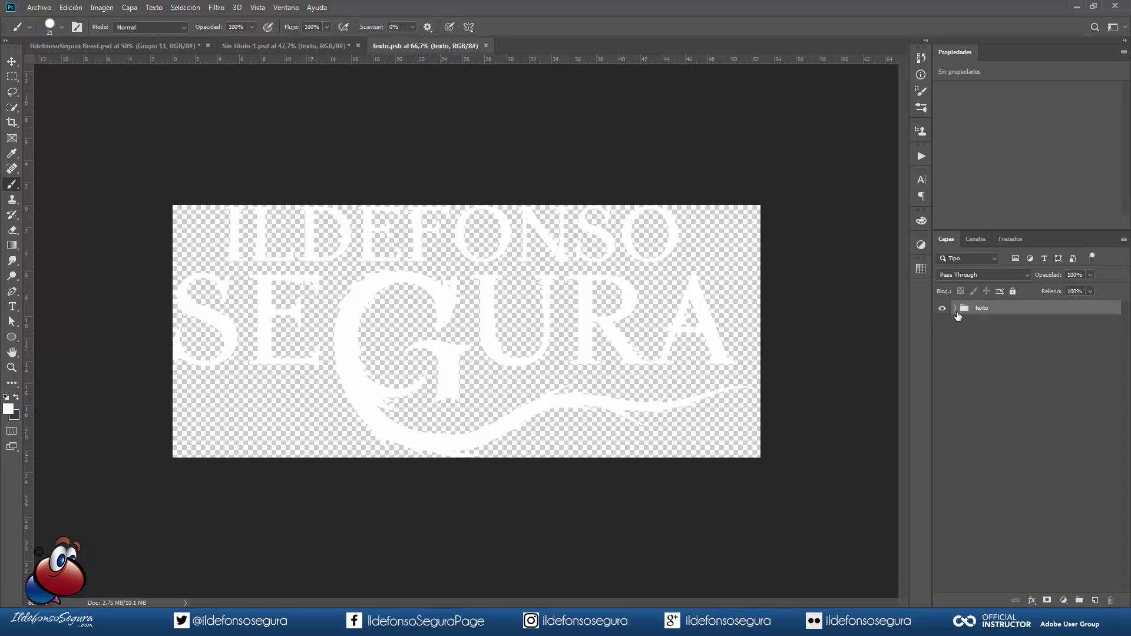
pyautogui.click(955, 311)
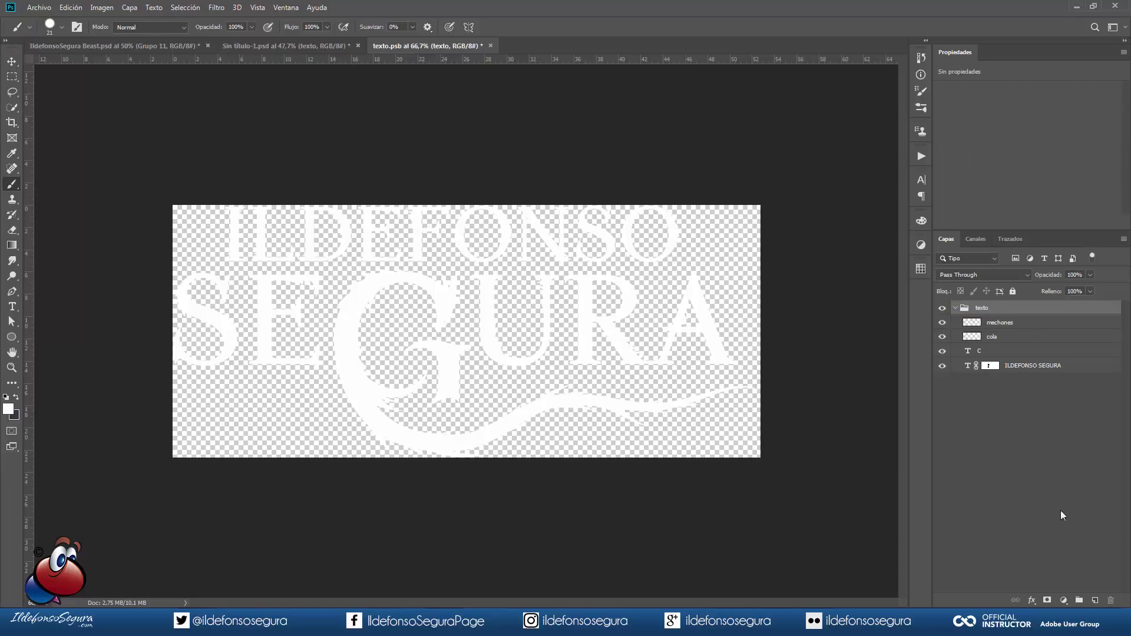
# Add a solid color fill layer with the gray #787878 inside the texto document
pyautogui.click(1066, 600)
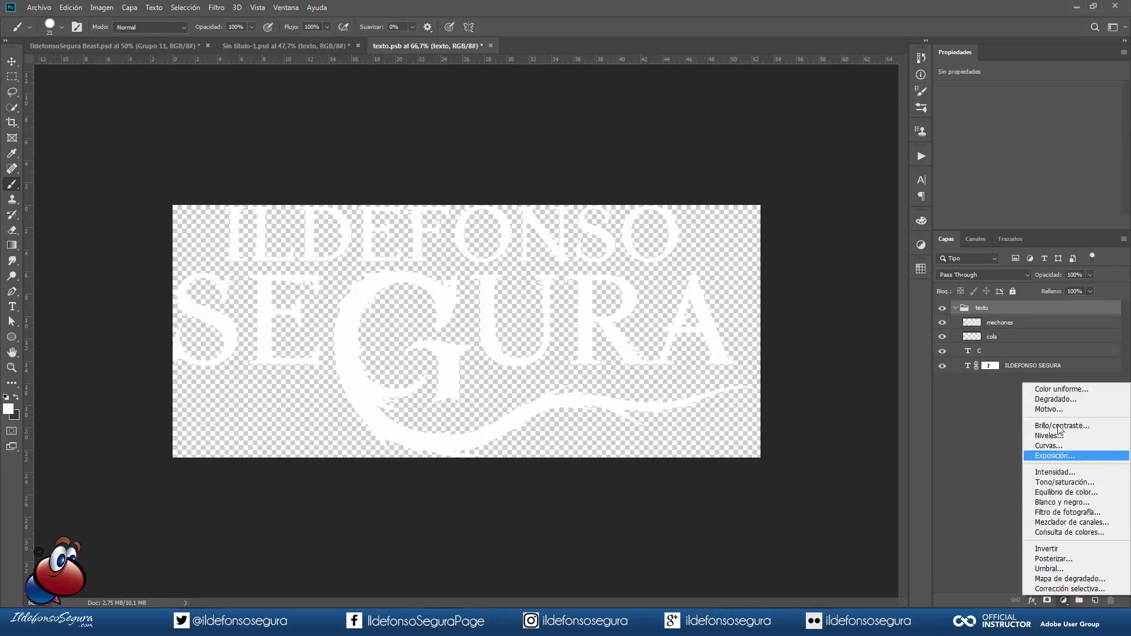
pyautogui.click(1061, 390)
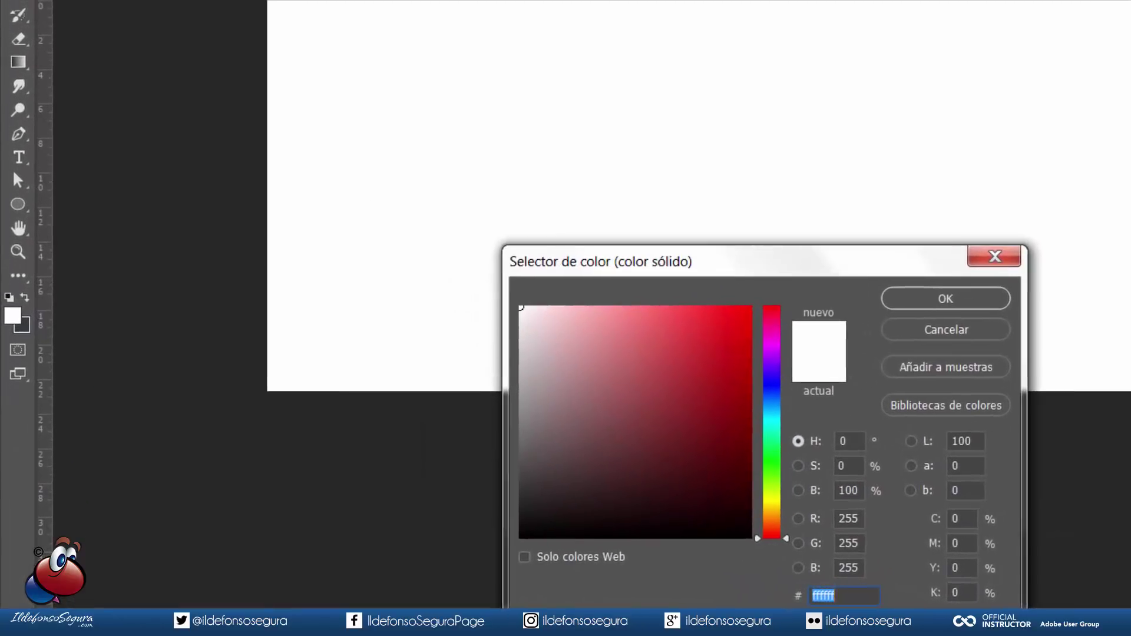
pyautogui.write('787878')
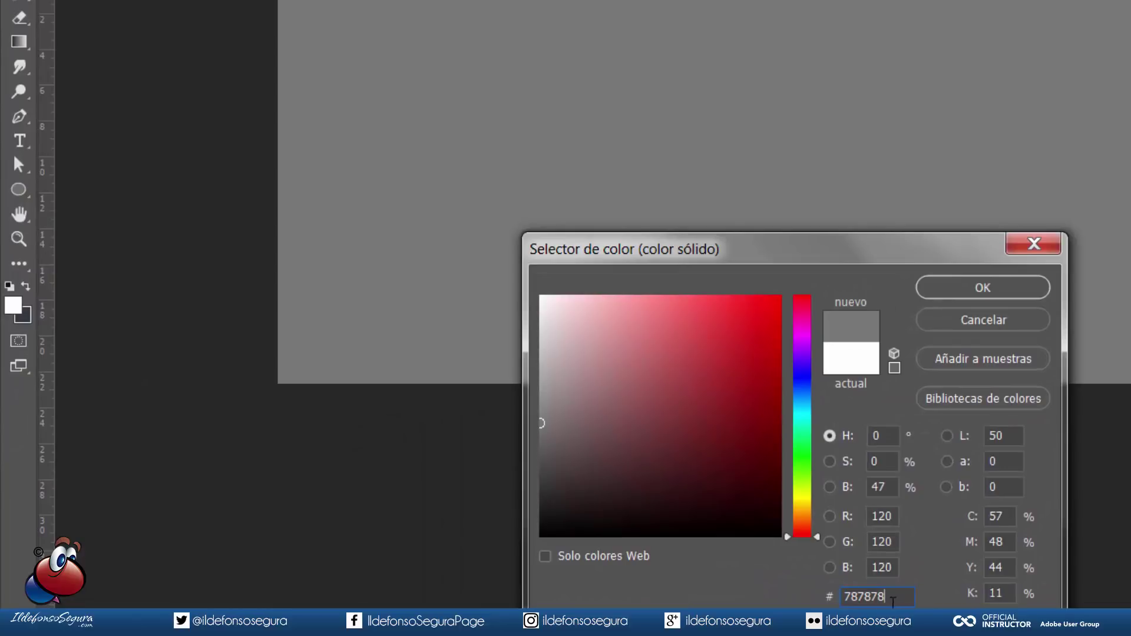
pyautogui.click(1008, 288)
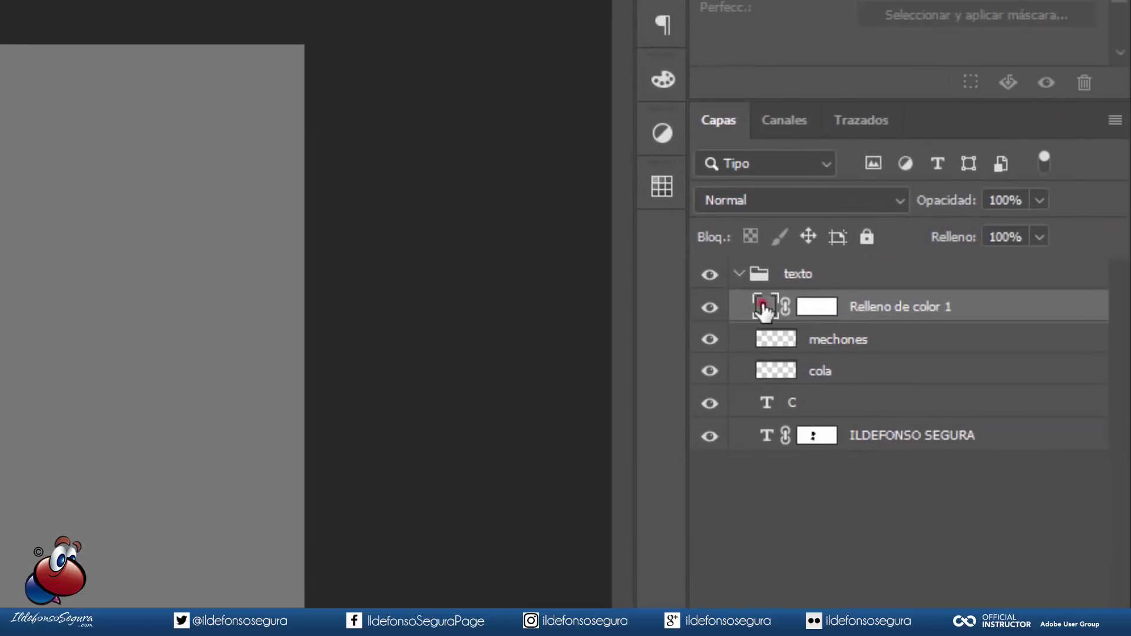
# Place the gray fill layer above the texto group and clip it to the group with a clipping mask
pyautogui.moveTo(1004, 267); pyautogui.dragTo(1003, 225)
pyautogui.moveTo(764, 266); pyautogui.dragTo(766, 257)
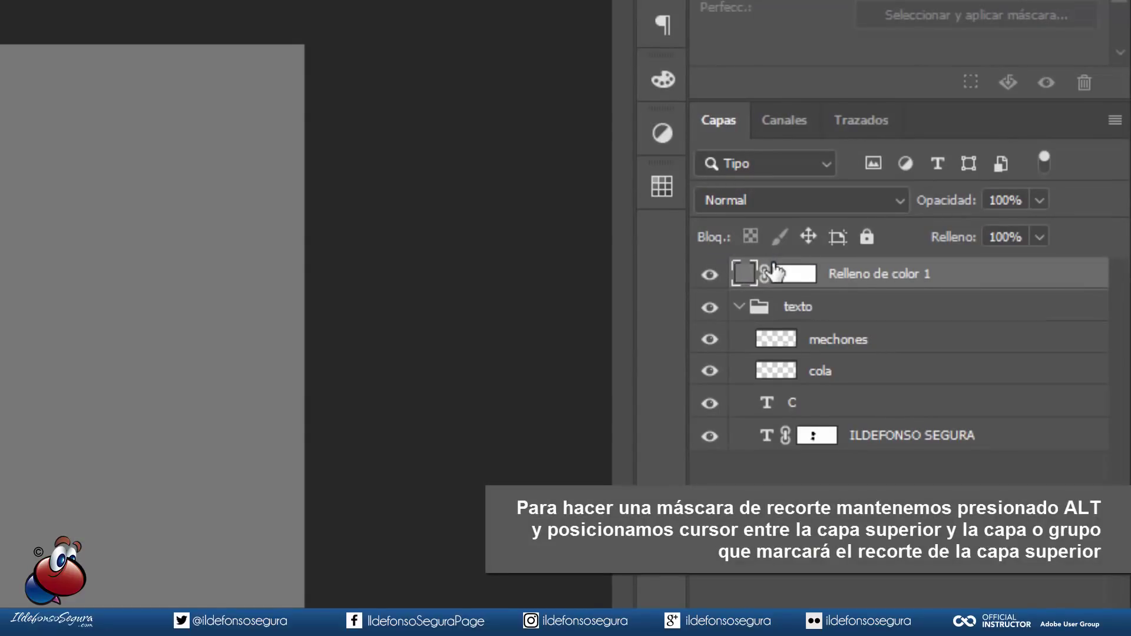
pyautogui.keyDown('alt'); pyautogui.click(817, 285); pyautogui.keyUp('alt')
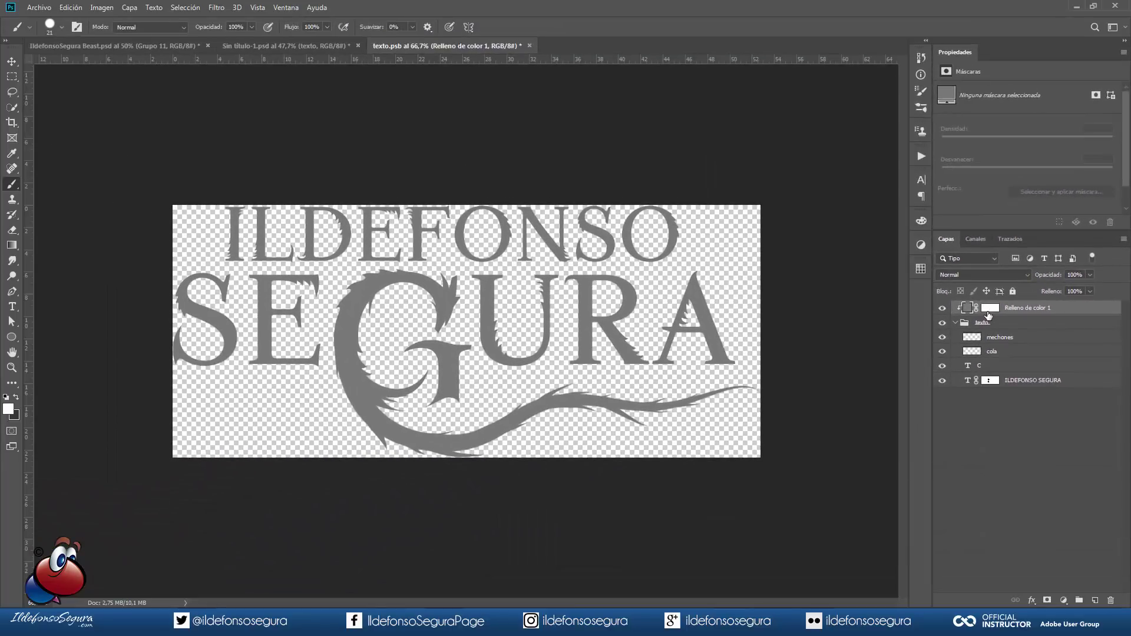
# Place the Harry_Potter's_Wand image as an embedded object above the mechones layer inside the texto group
pyautogui.click(996, 310)
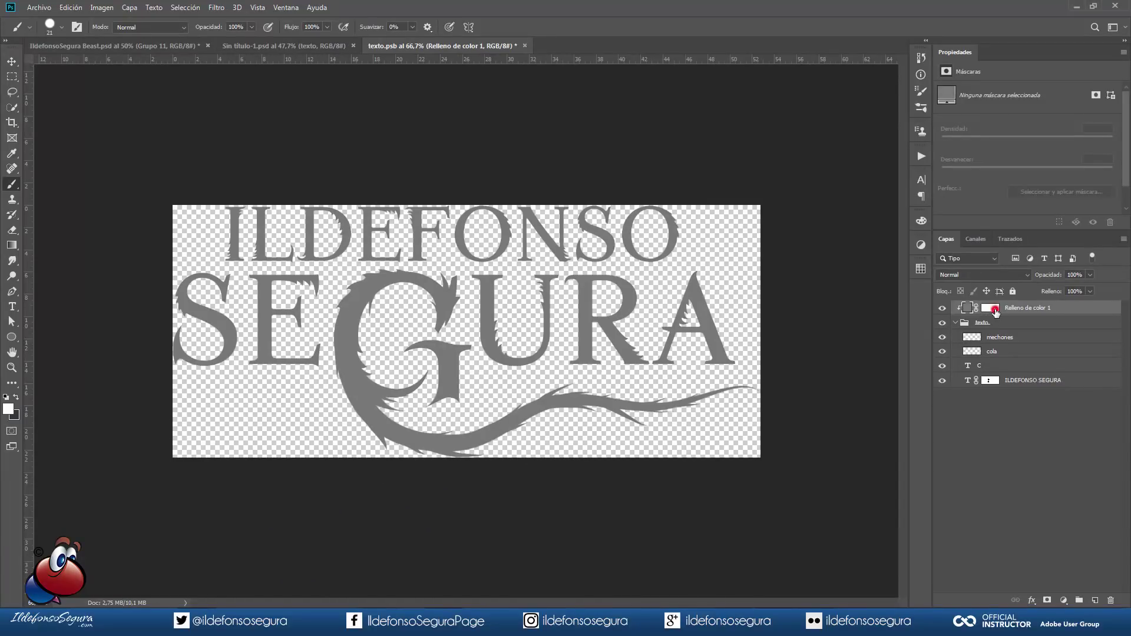
pyautogui.click(1012, 338)
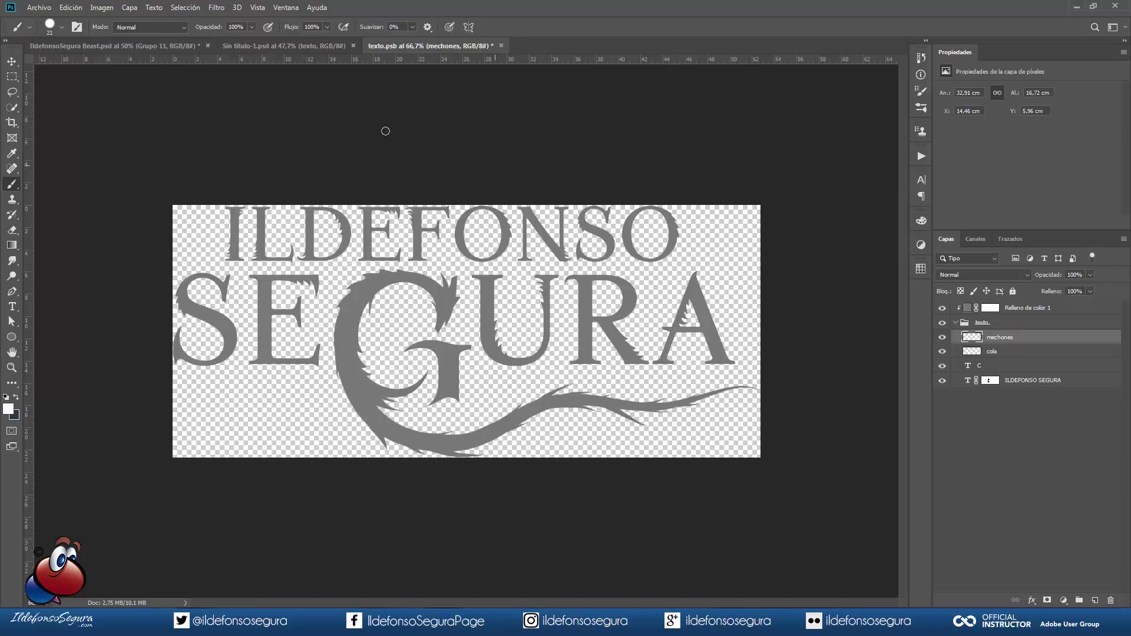
pyautogui.click(40, 8)
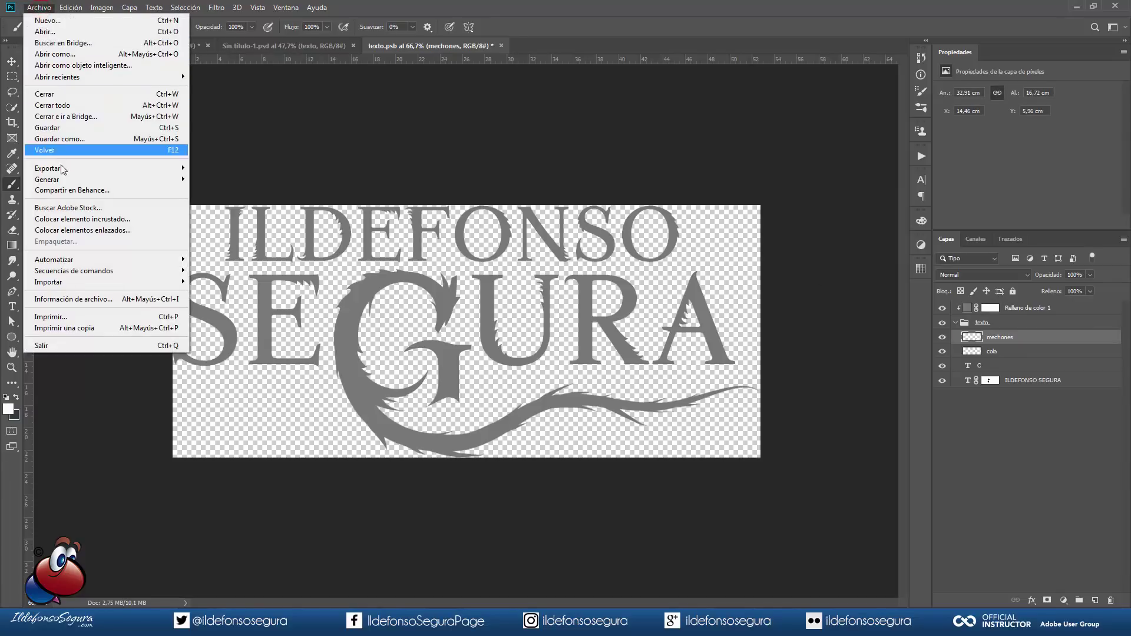
pyautogui.click(66, 219)
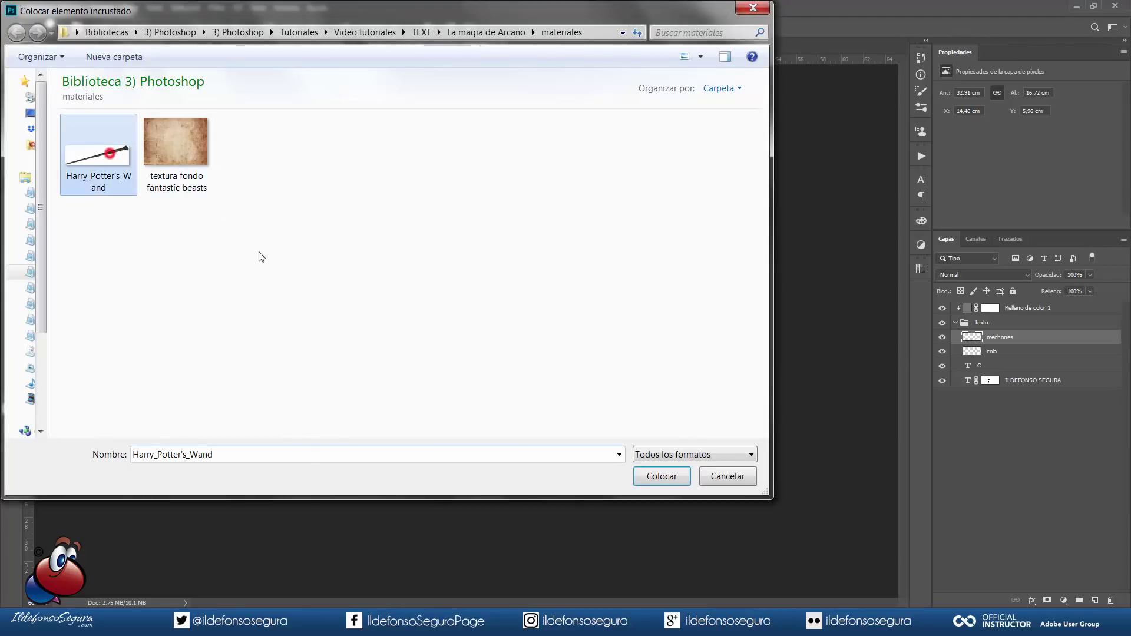
pyautogui.click(660, 477)
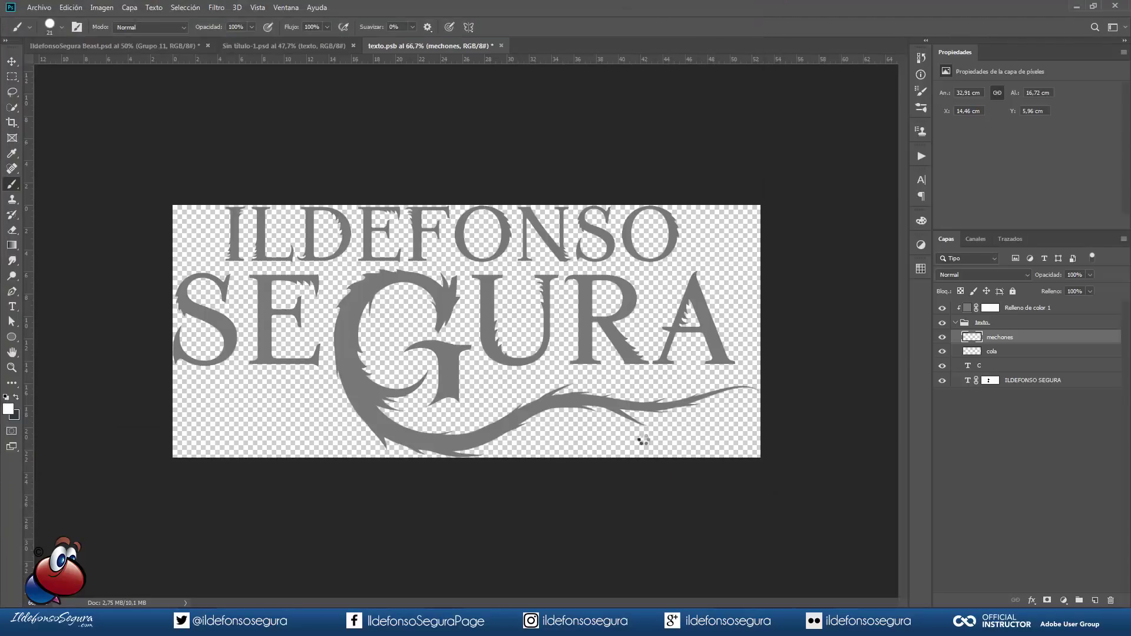
pyautogui.click(457, 27)
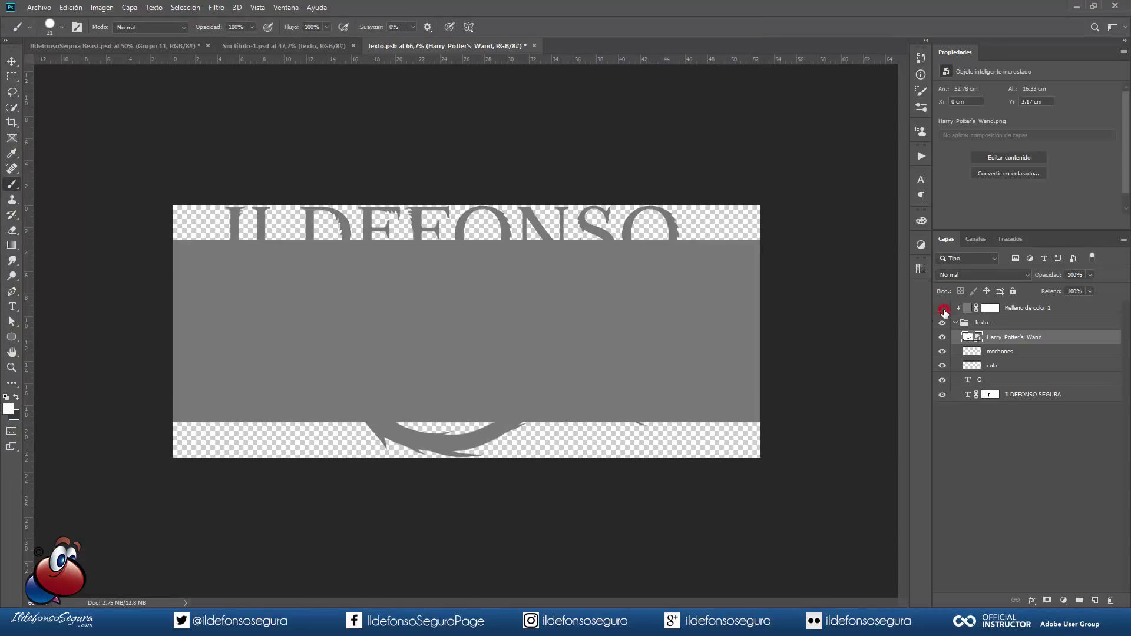
# Hide the gray fill layer and select the white areas around the wand using Color Range with sampled colors and tolerance 0
pyautogui.click(943, 308)
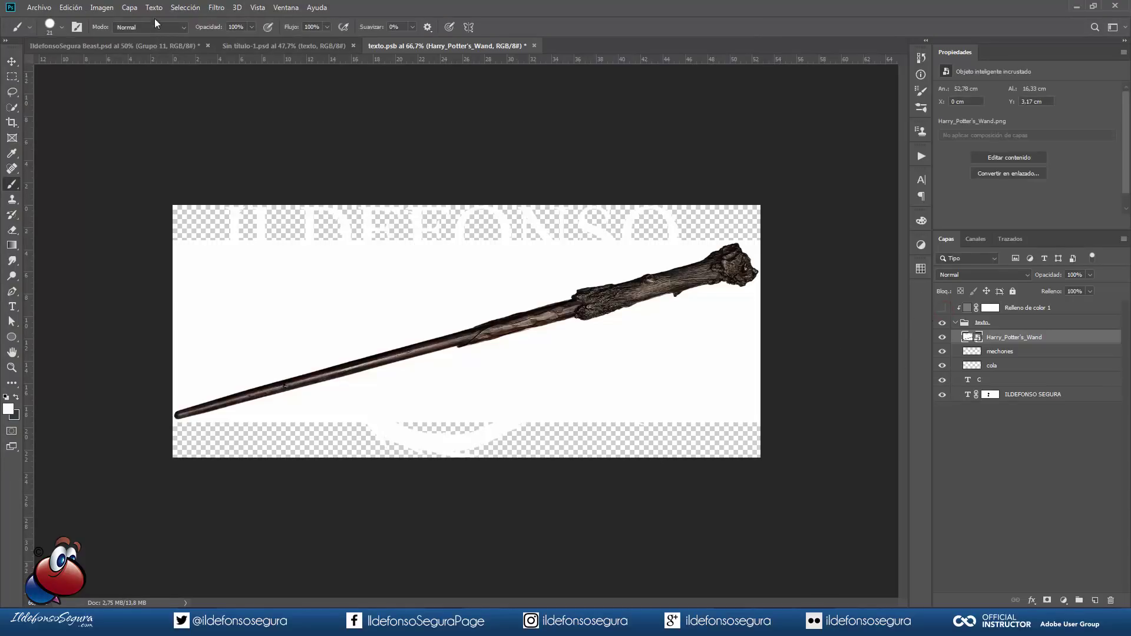
pyautogui.click(175, 9)
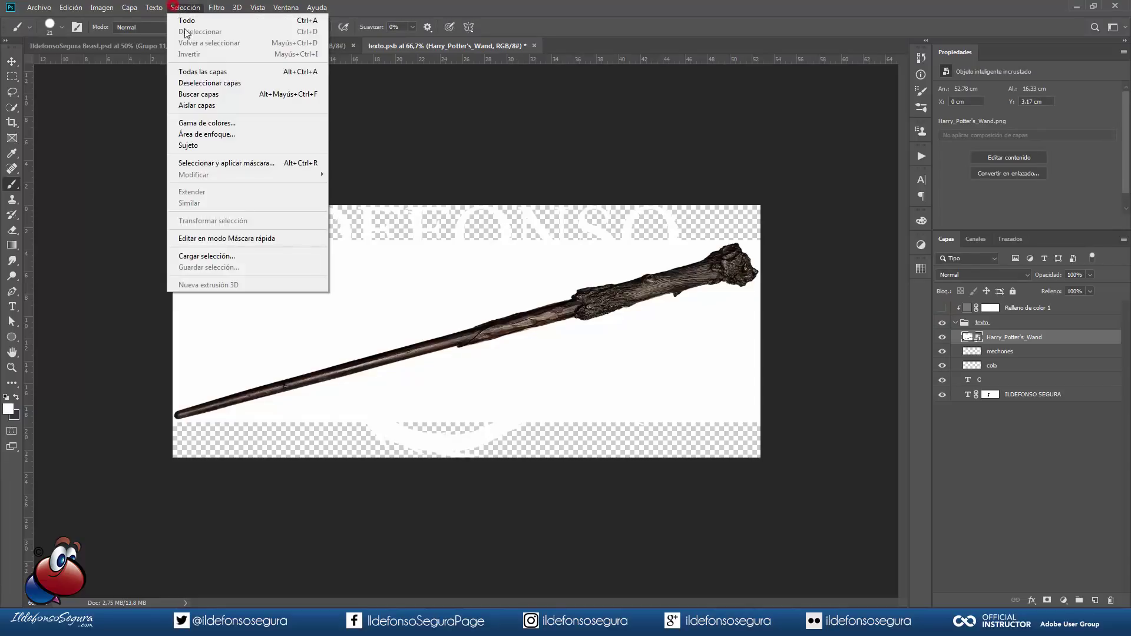
pyautogui.click(204, 120)
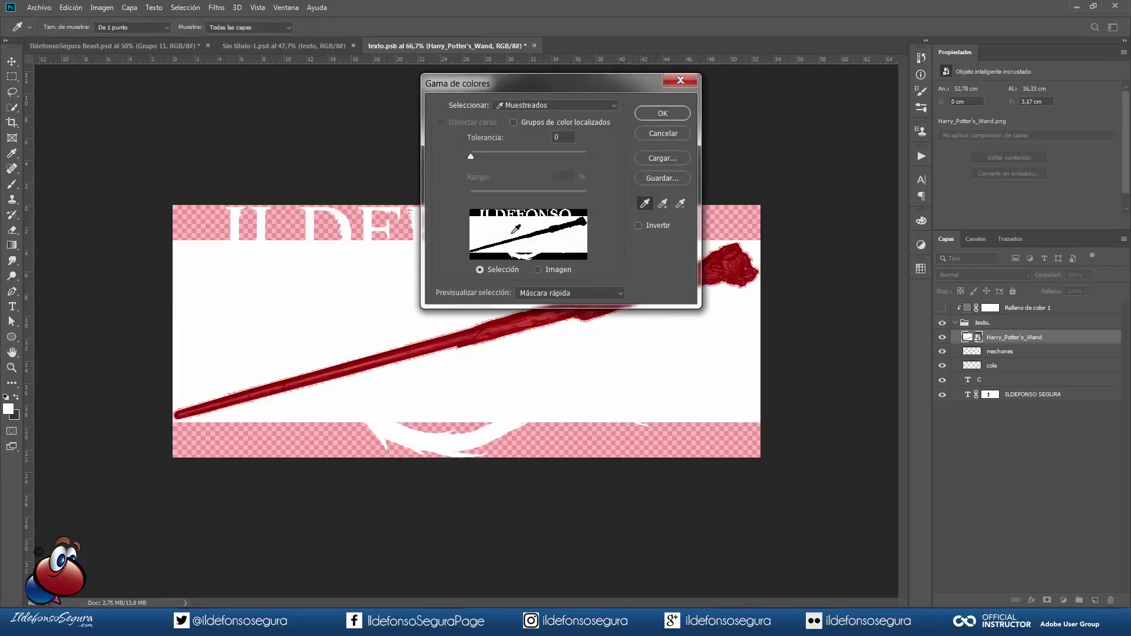
pyautogui.click(661, 114)
pyautogui.press('b')
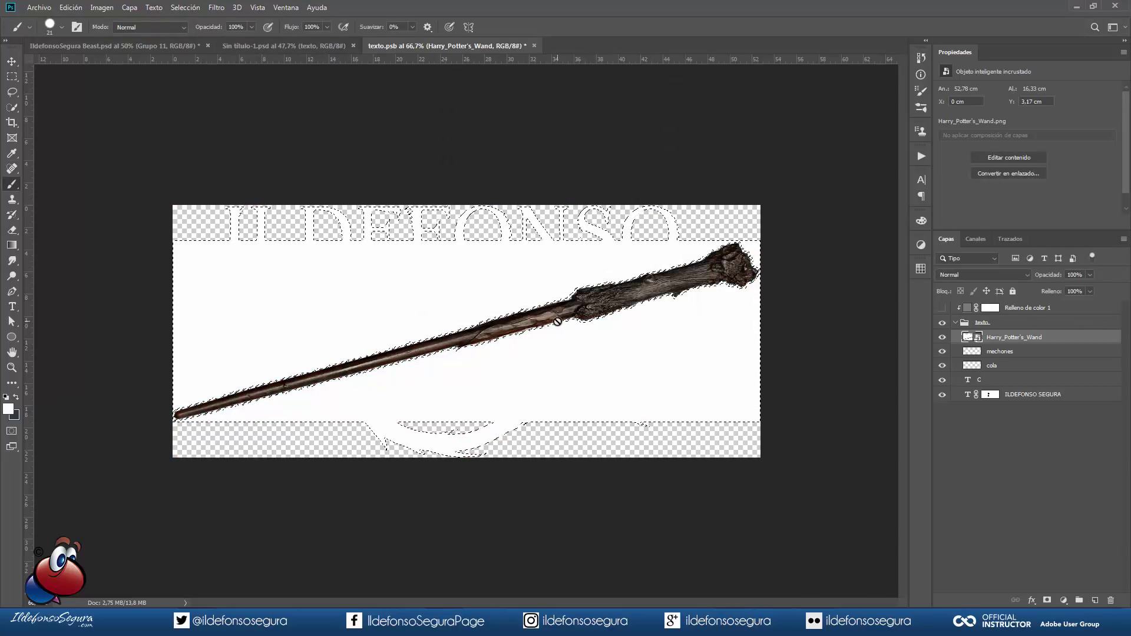
# Expand the white-area selection by 2 pixels
pyautogui.click(198, 8)
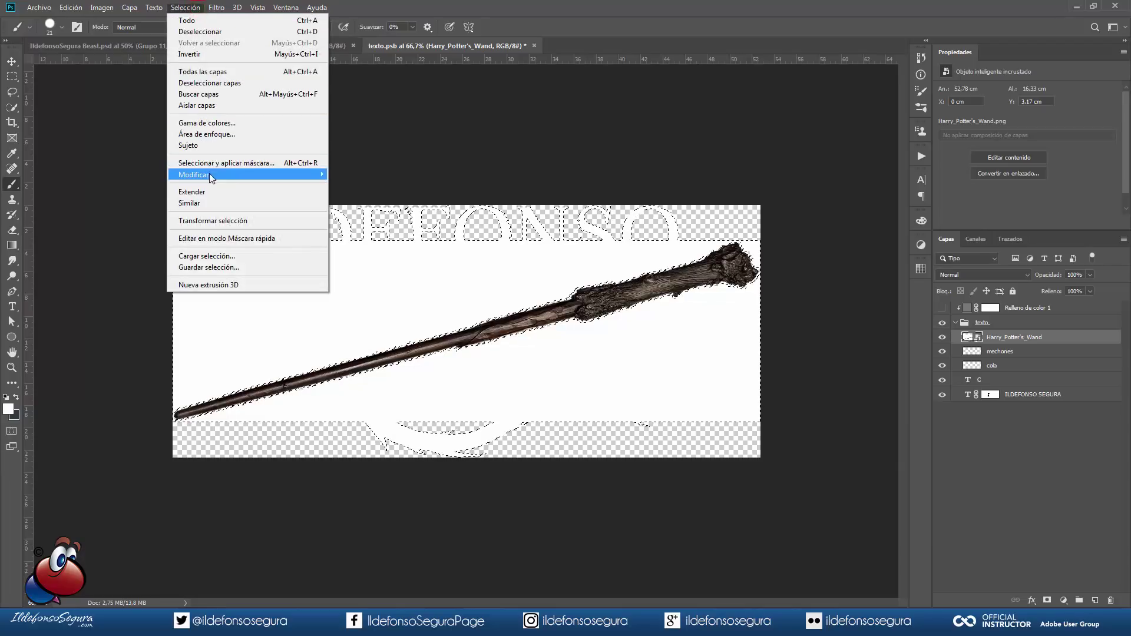
pyautogui.moveTo(210, 174)
pyautogui.click(348, 202)
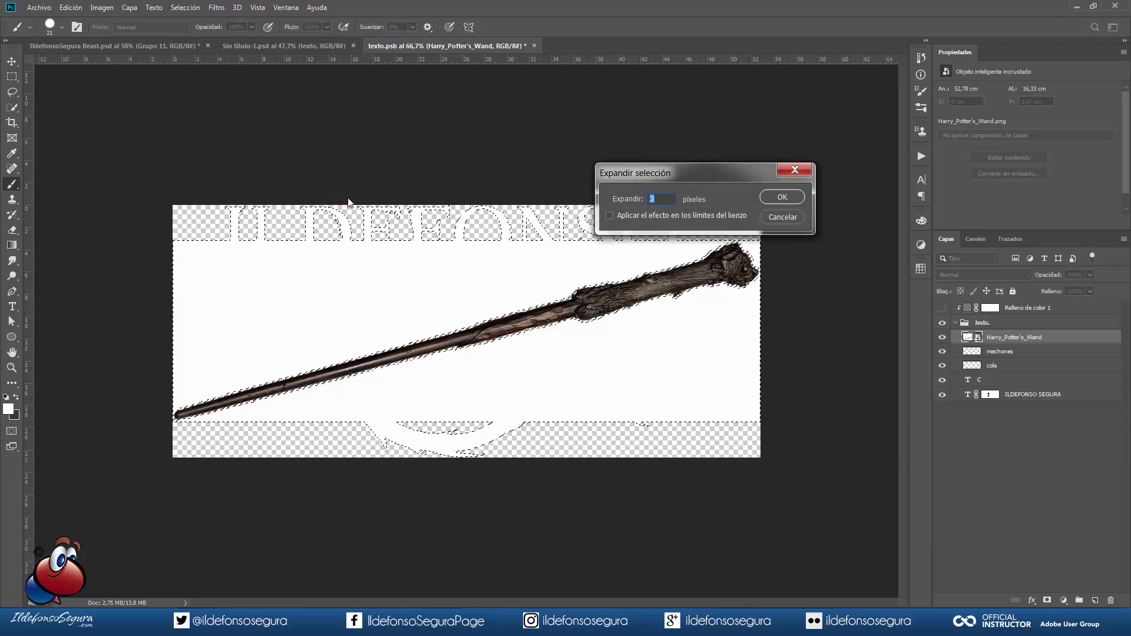
pyautogui.write('2')
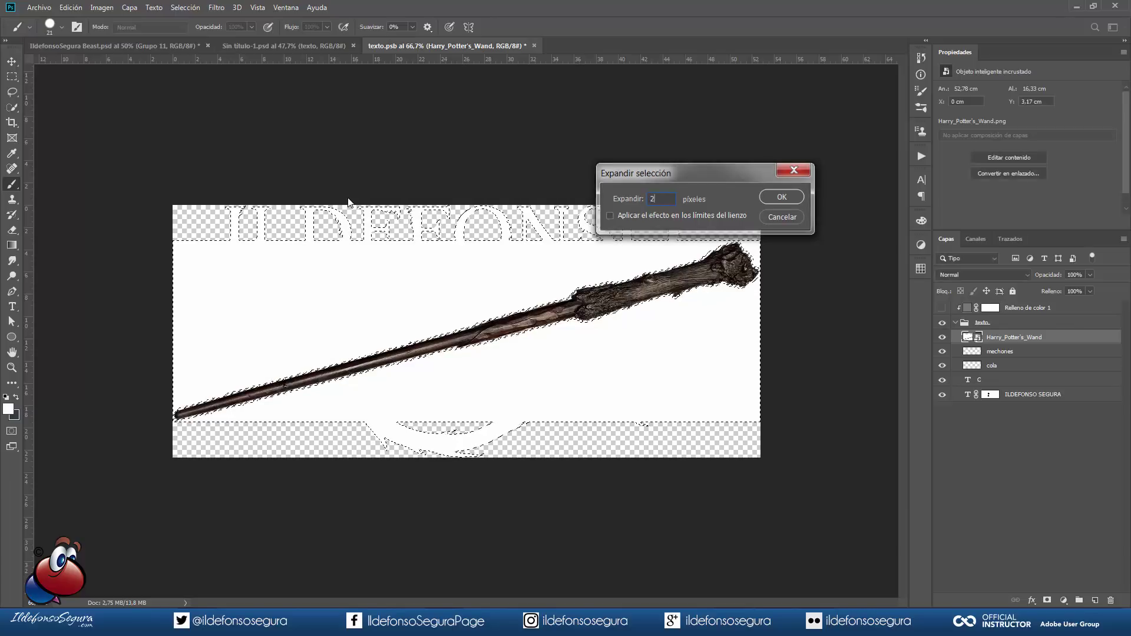
pyautogui.press('Return')
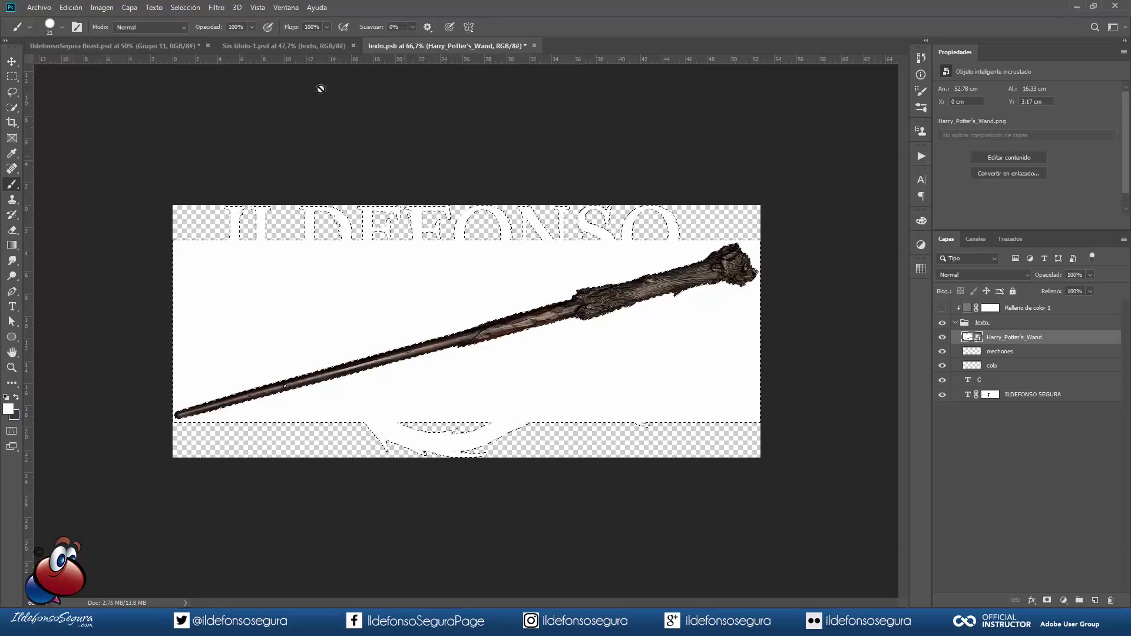
# Invert the selection and add it as a layer mask on the Harry_Potter's_Wand layer
pyautogui.click(199, 9)
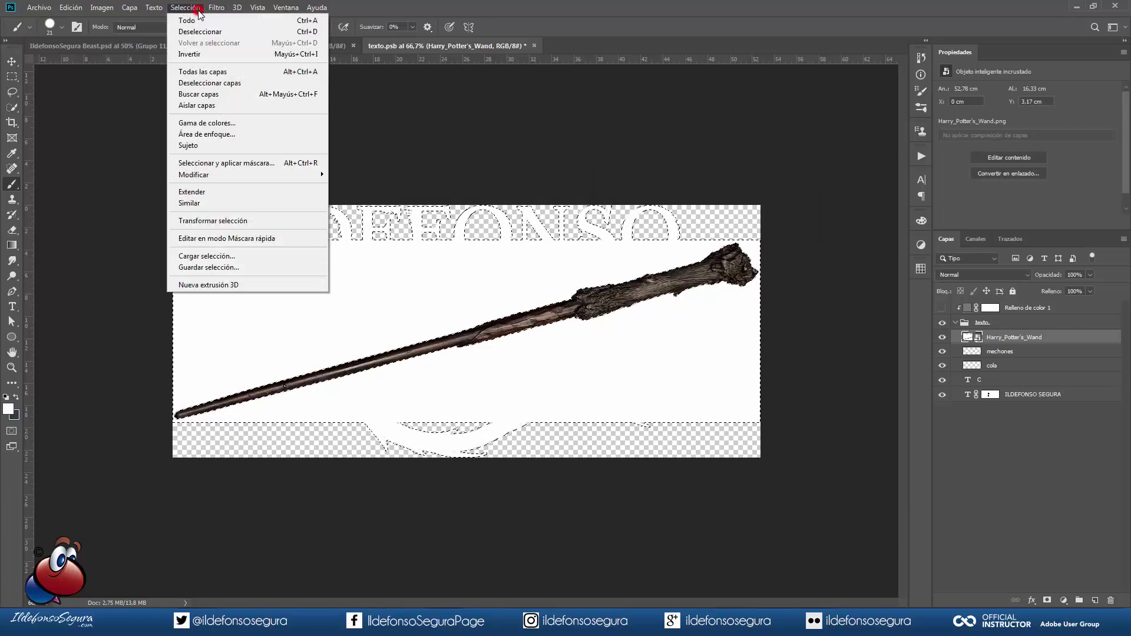
pyautogui.click(205, 53)
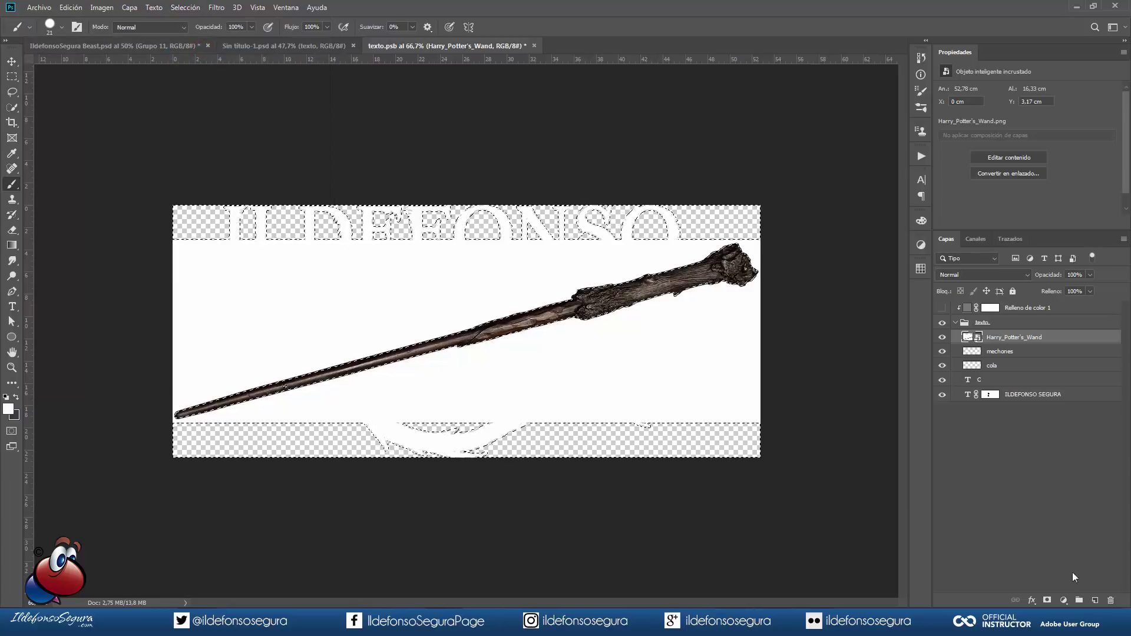
pyautogui.click(1047, 601)
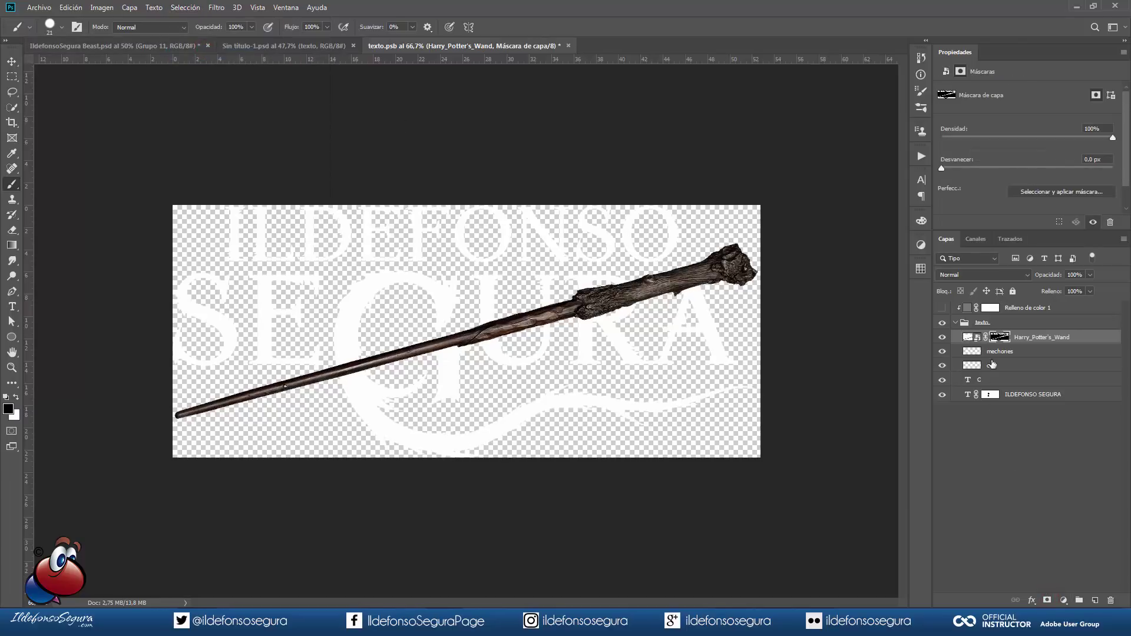
# Scale the wand to about 22%, rotate it about -5.8° and place it between the G and its swoosh tail
pyautogui.hotkey('ctrl', 't')
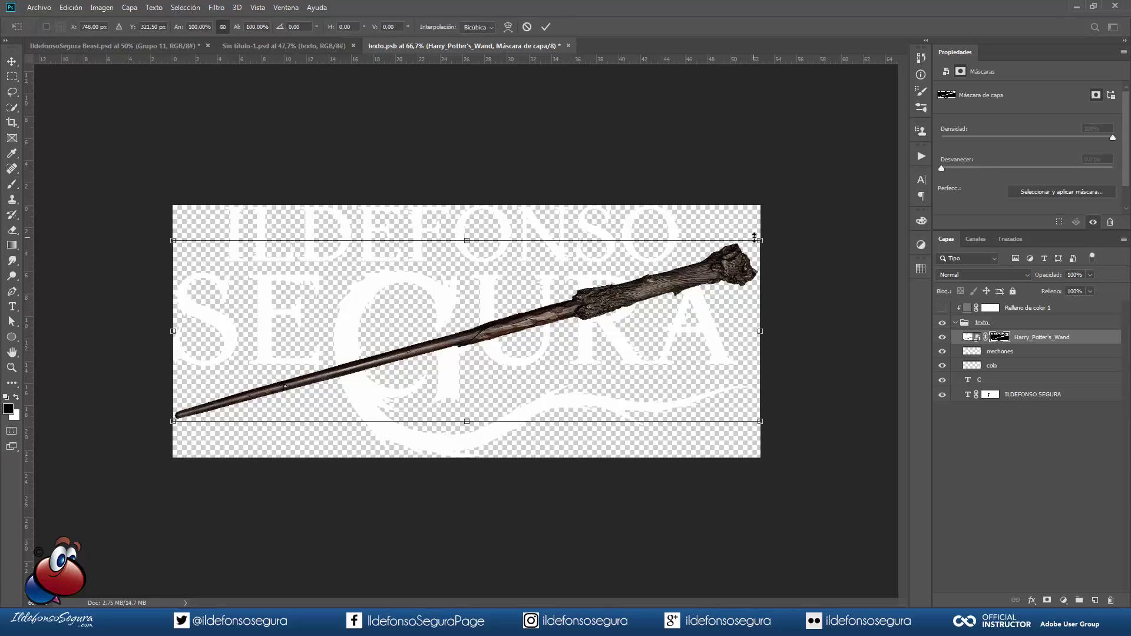
pyautogui.moveTo(759, 239); pyautogui.dragTo(556, 383)
pyautogui.click(546, 27)
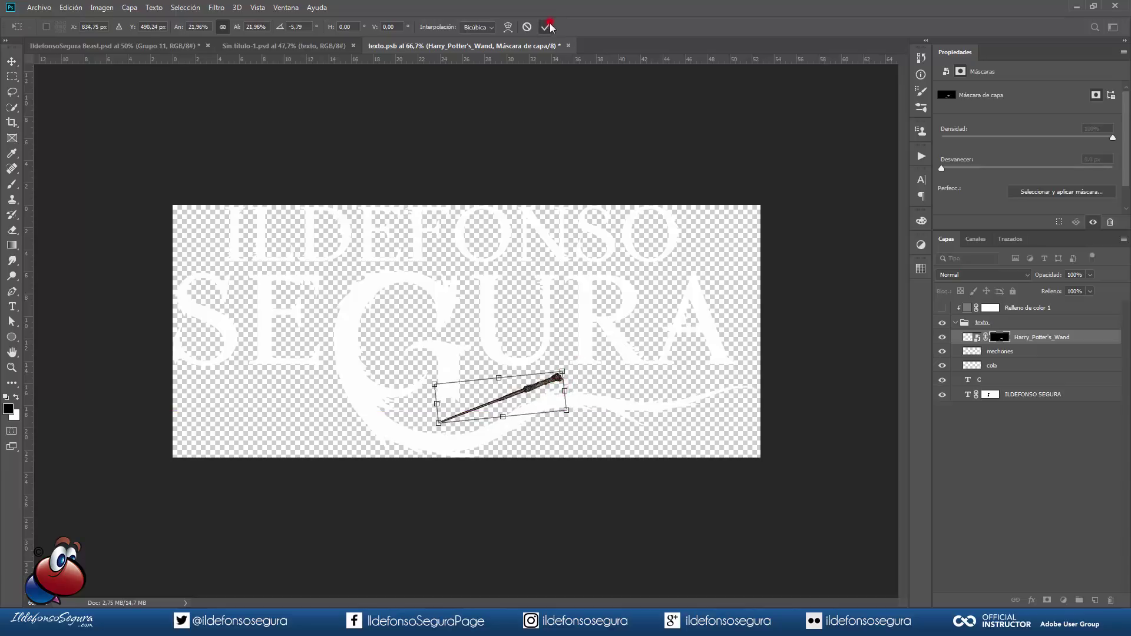
pyautogui.press('b')
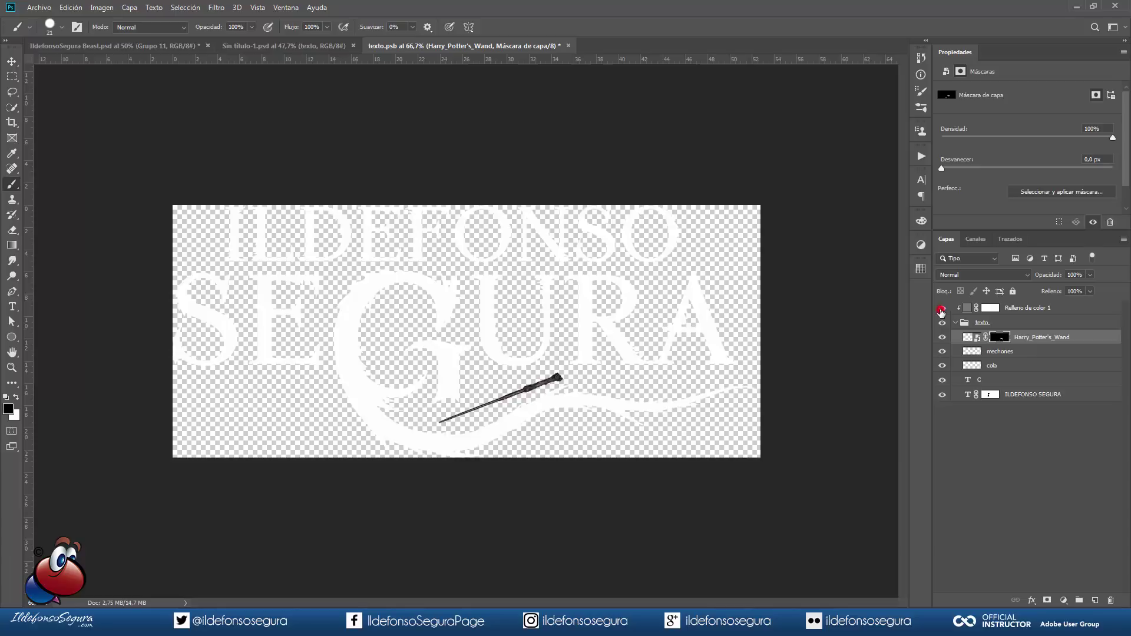
# Show the gray fill layer again, save the texto contents and return to the Sin título-1.psd document
pyautogui.click(942, 308)
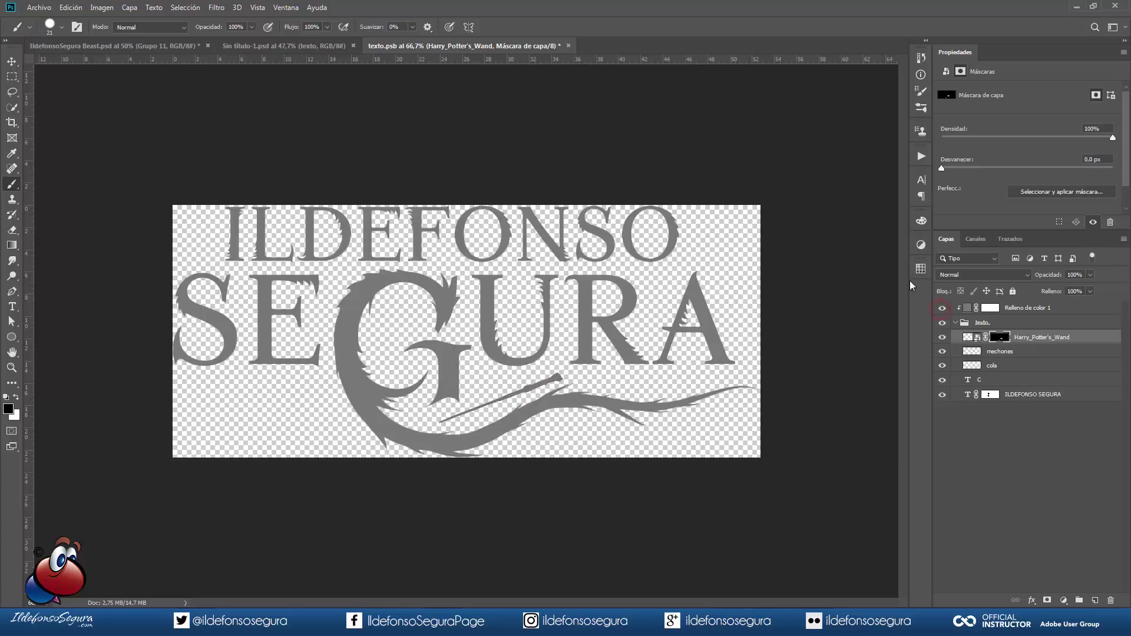
pyautogui.click(51, 8)
pyautogui.click(56, 126)
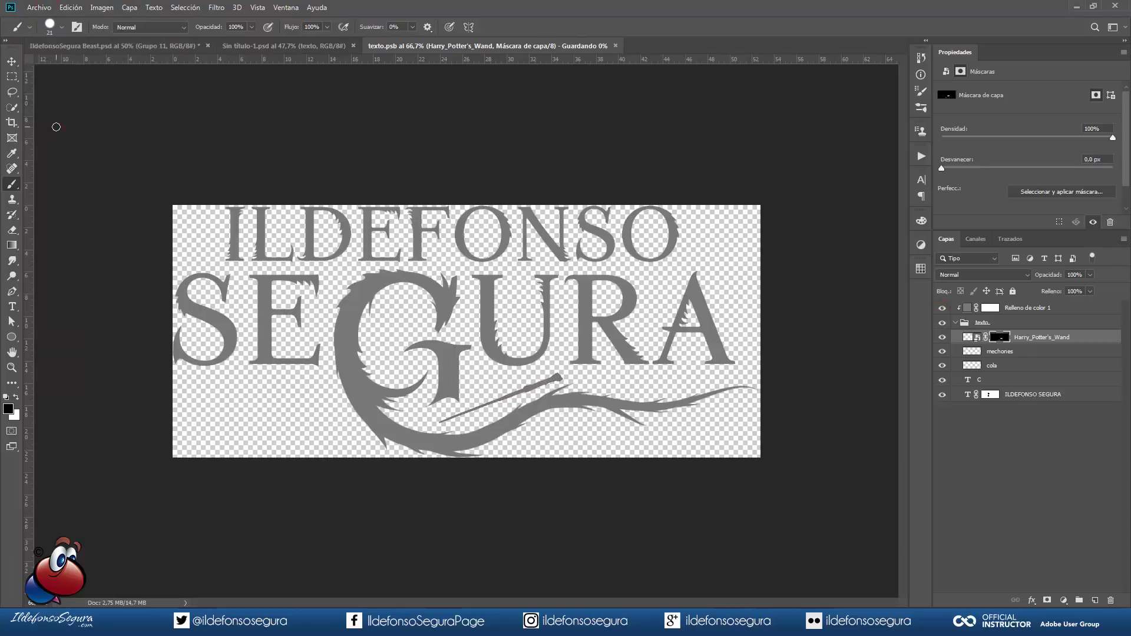
pyautogui.click(252, 46)
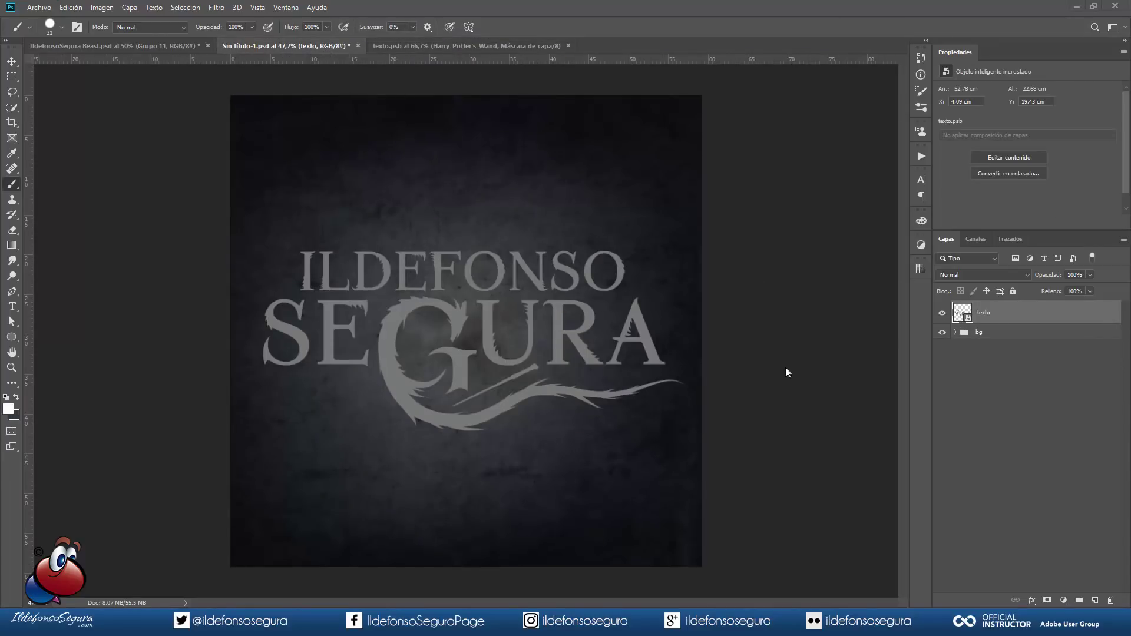
# Give the texto layer a hard-chisel Inner Bevel with depth 1000%, size 106 px, soften 3 px, angle 88° and altitude 62°, global light off
pyautogui.rightClick(994, 320)
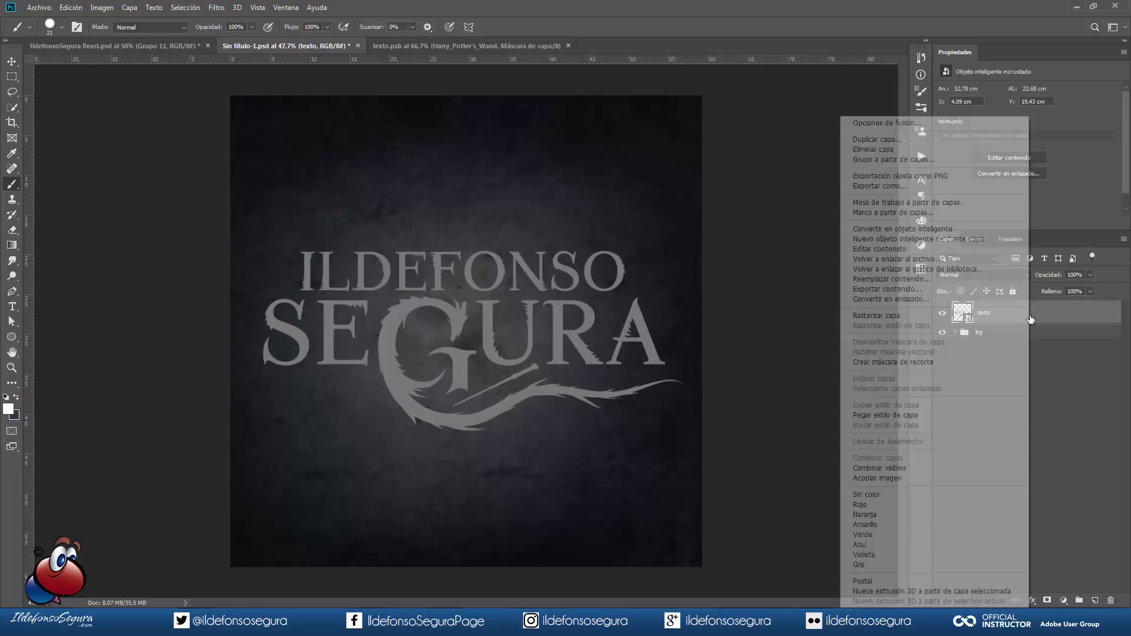
pyautogui.click(883, 124)
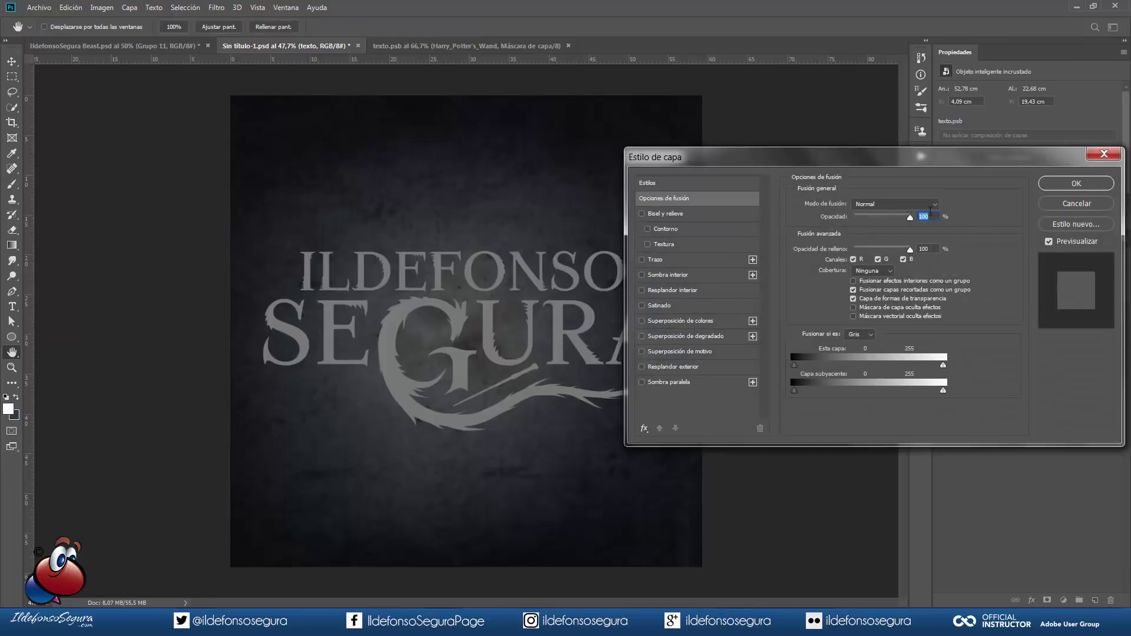
pyautogui.click(667, 214)
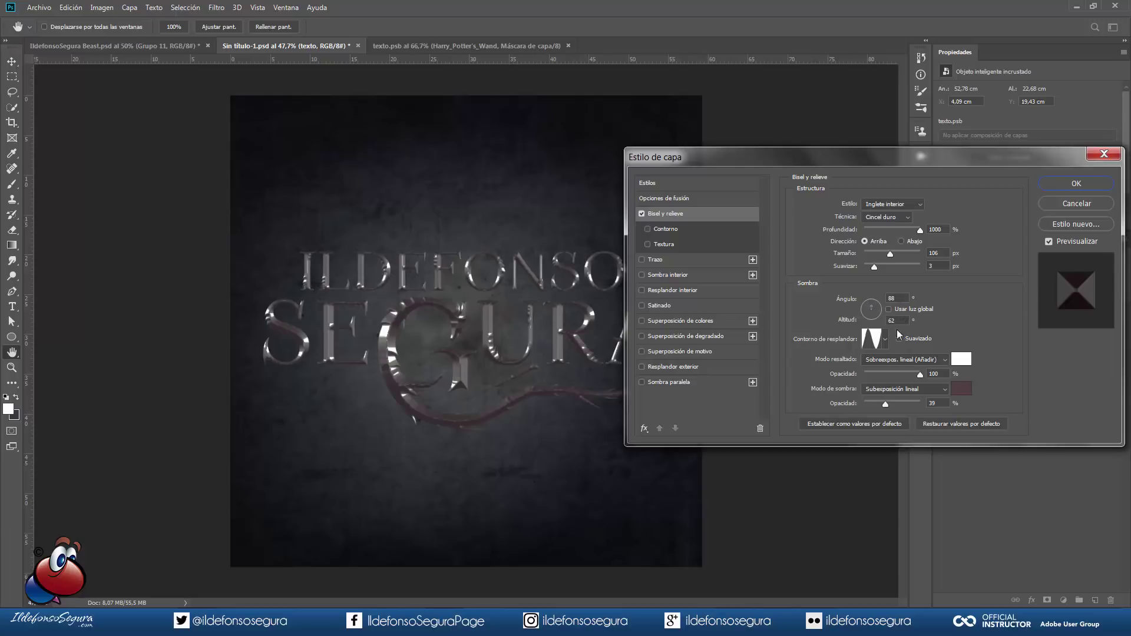
# Display the bevel's gloss contour presets as a small list with names and look for the Aro (Ring) preset
pyautogui.click(885, 340)
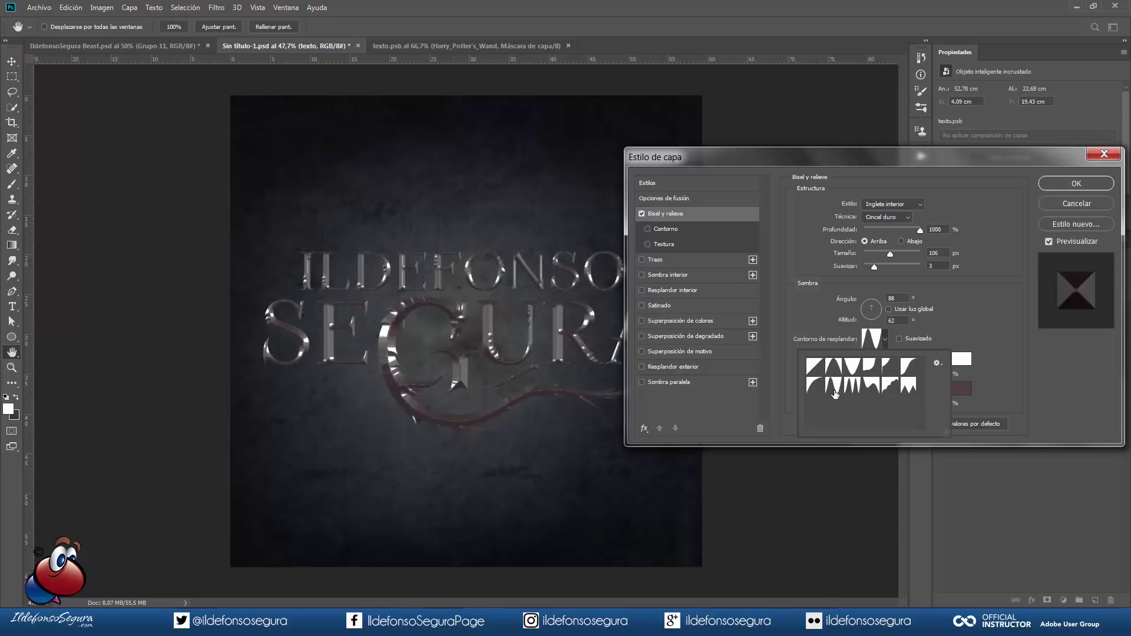
pyautogui.click(937, 363)
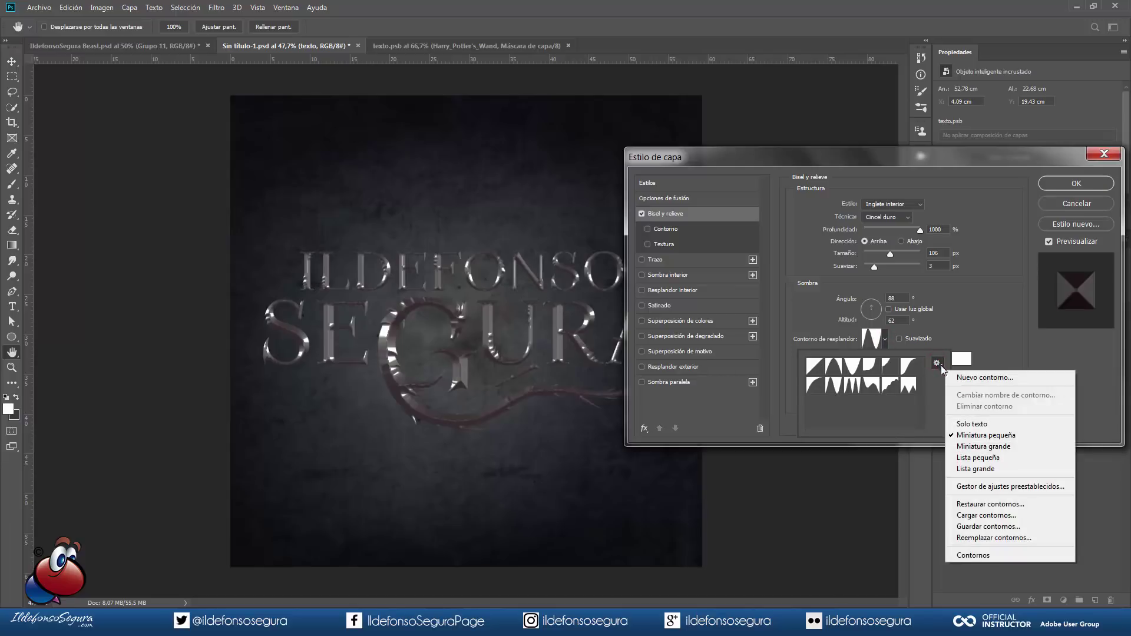
pyautogui.click(973, 458)
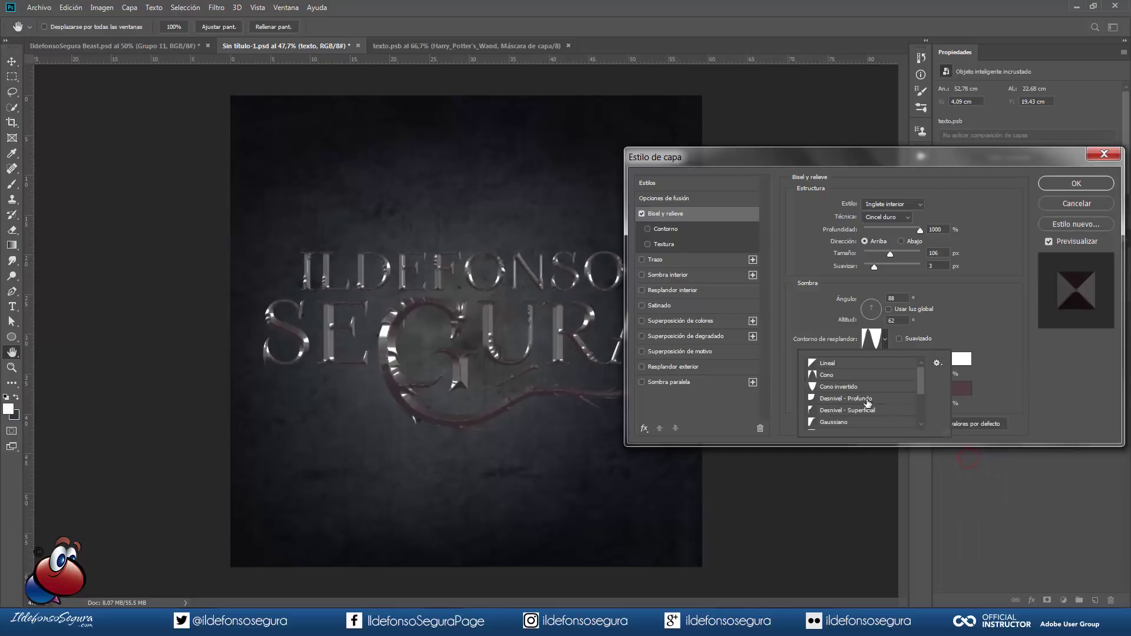
pyautogui.moveTo(920, 387); pyautogui.dragTo(921, 401)
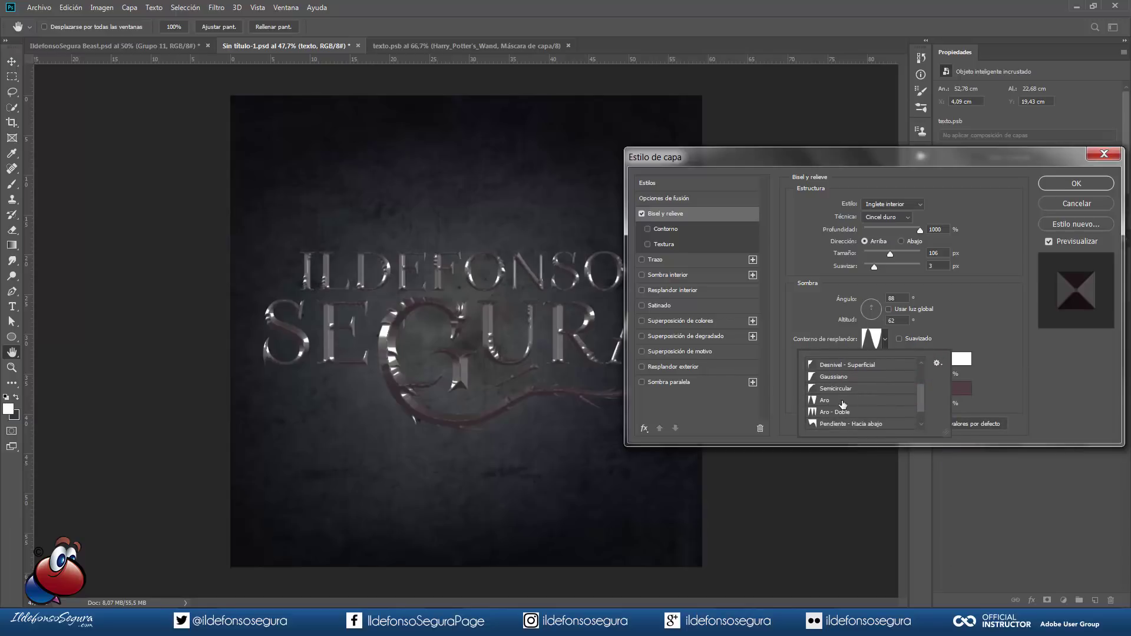
pyautogui.click(957, 314)
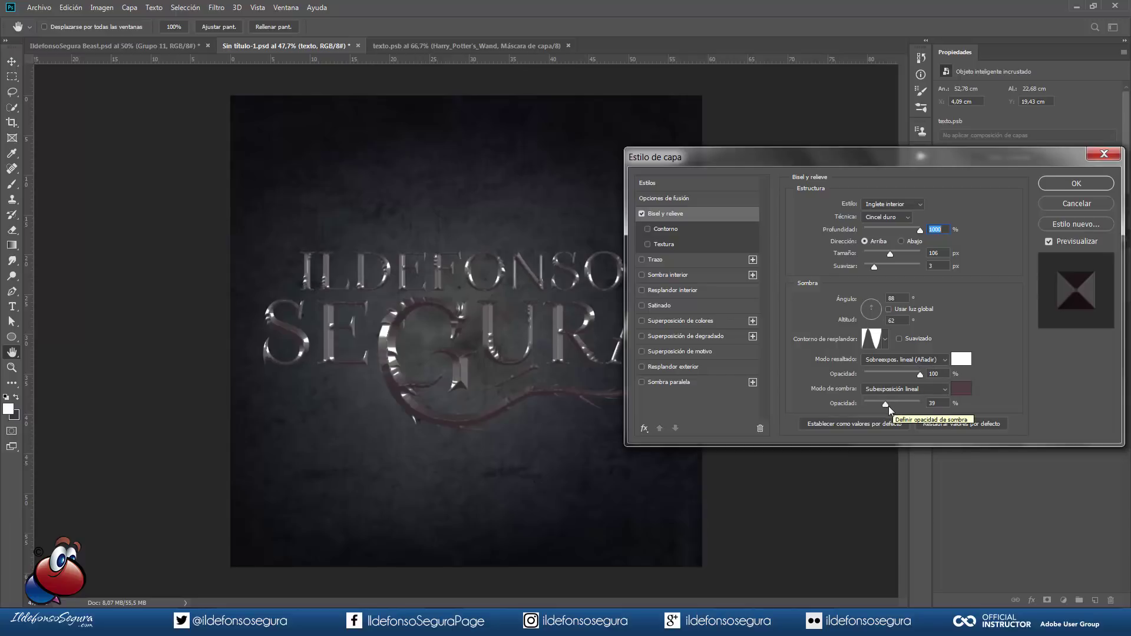
# Keep #553f43 as the bevel's shadow color and enable the bevel's Contour option with a 100% range
pyautogui.click(960, 388)
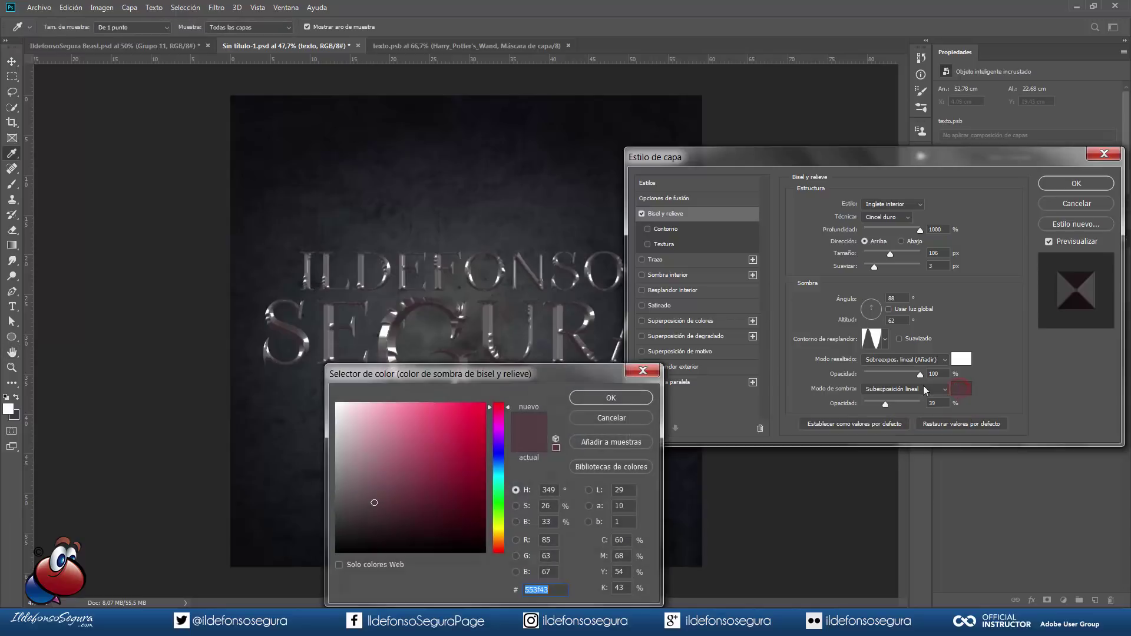
pyautogui.moveTo(595, 384); pyautogui.dragTo(616, 209)
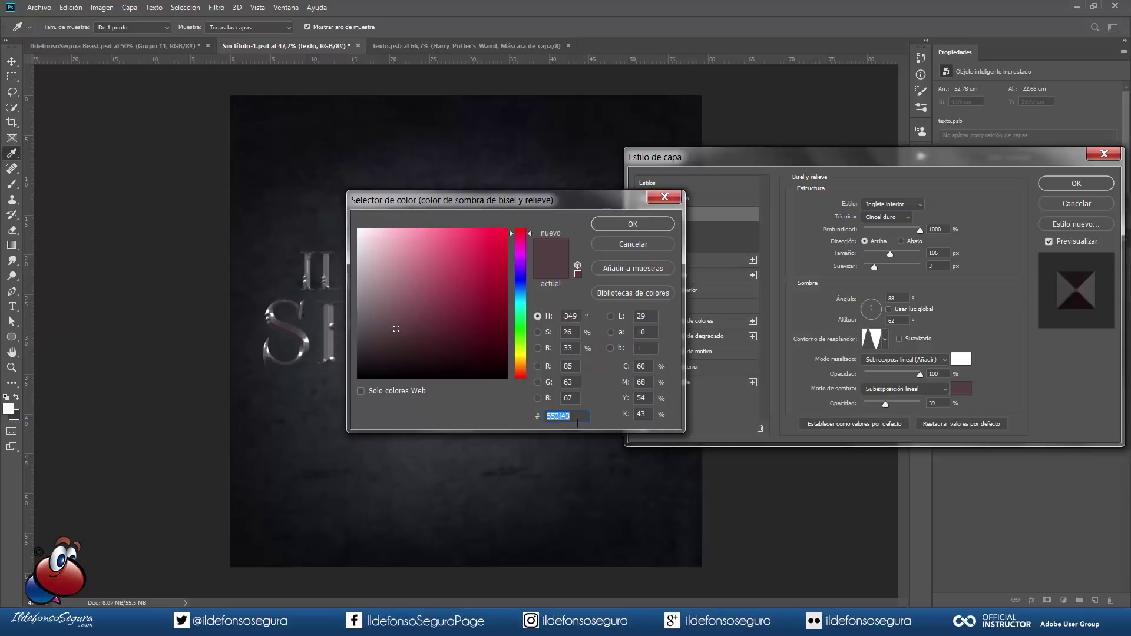
pyautogui.click(652, 223)
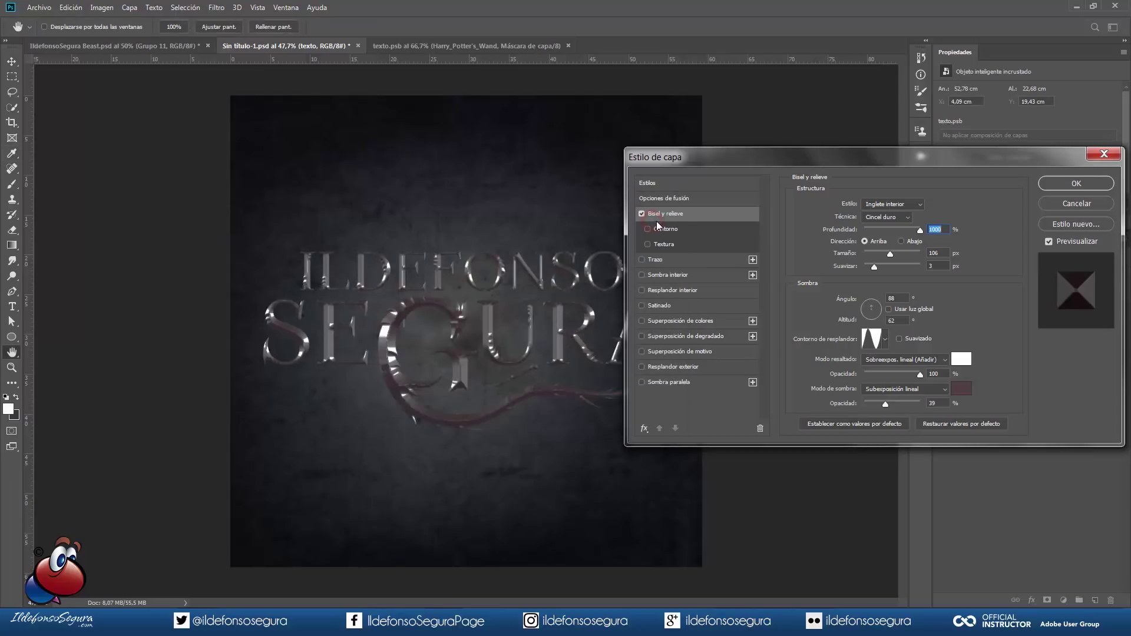
pyautogui.click(665, 230)
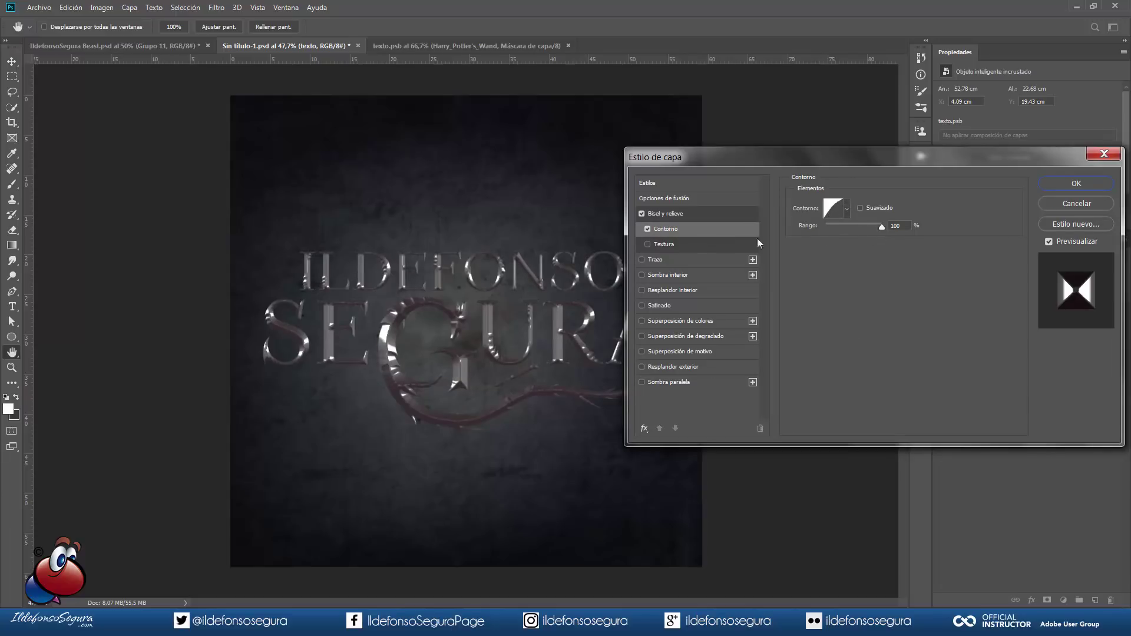
# Enable the bevel's Texture with the Pincel sobre lienzo pattern, scale 27%, depth +3%, linked with the layer
pyautogui.click(663, 244)
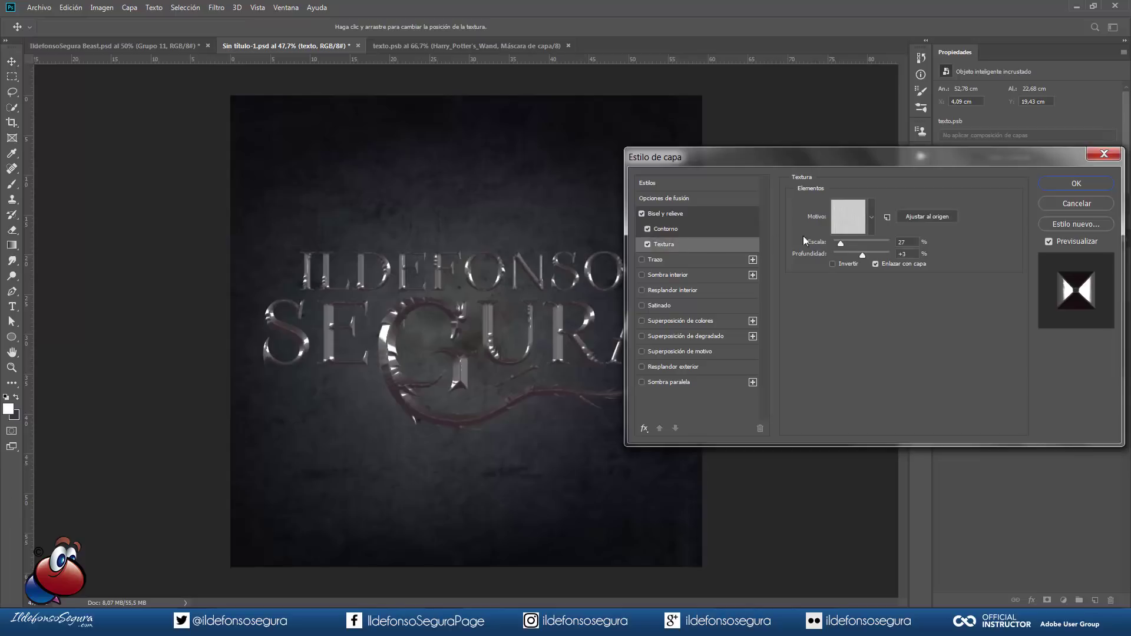
pyautogui.click(872, 230)
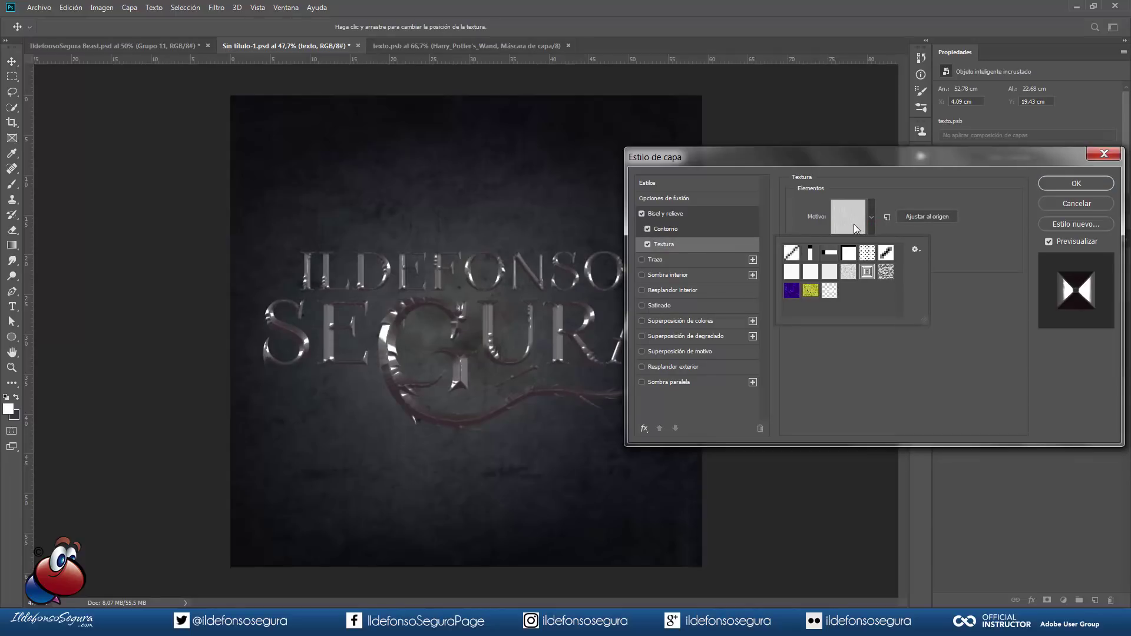
pyautogui.click(856, 228)
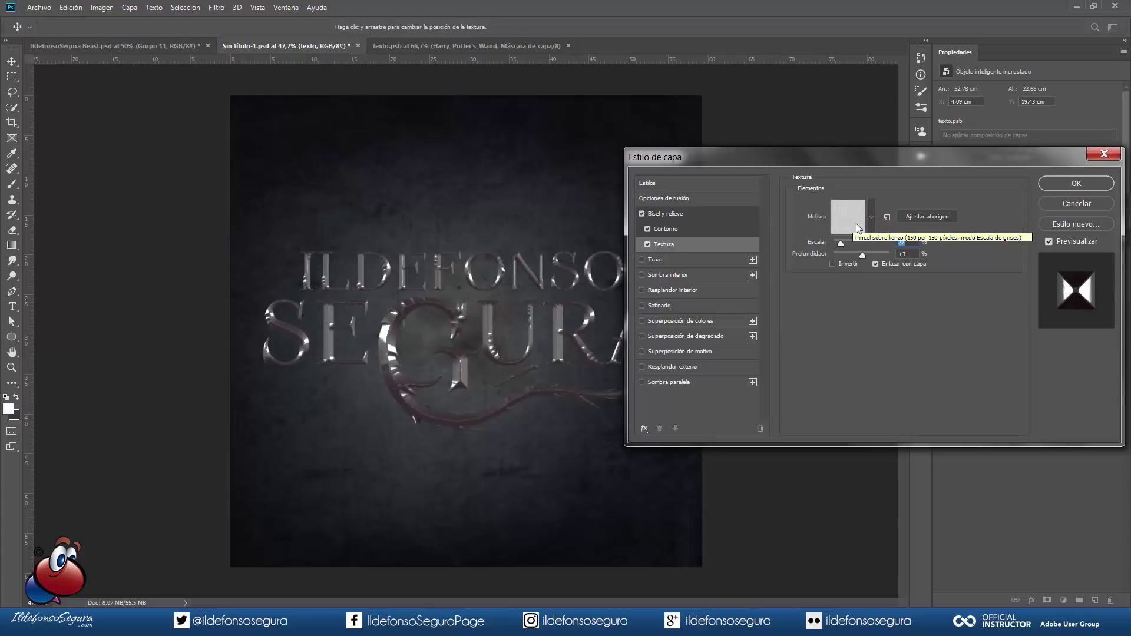
pyautogui.click(871, 226)
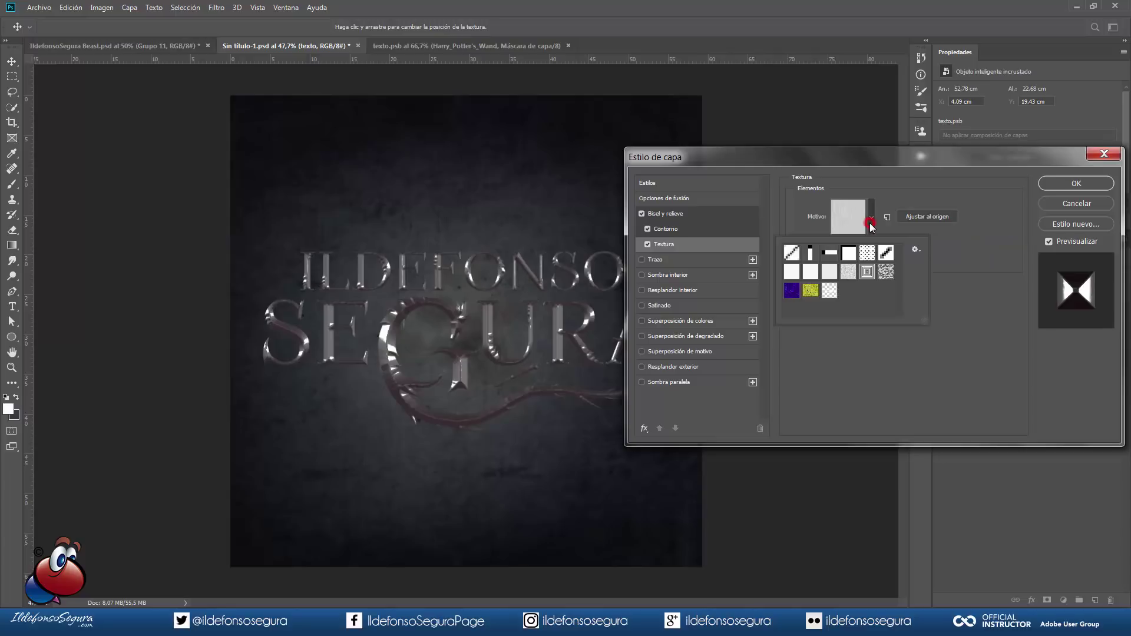
pyautogui.click(915, 250)
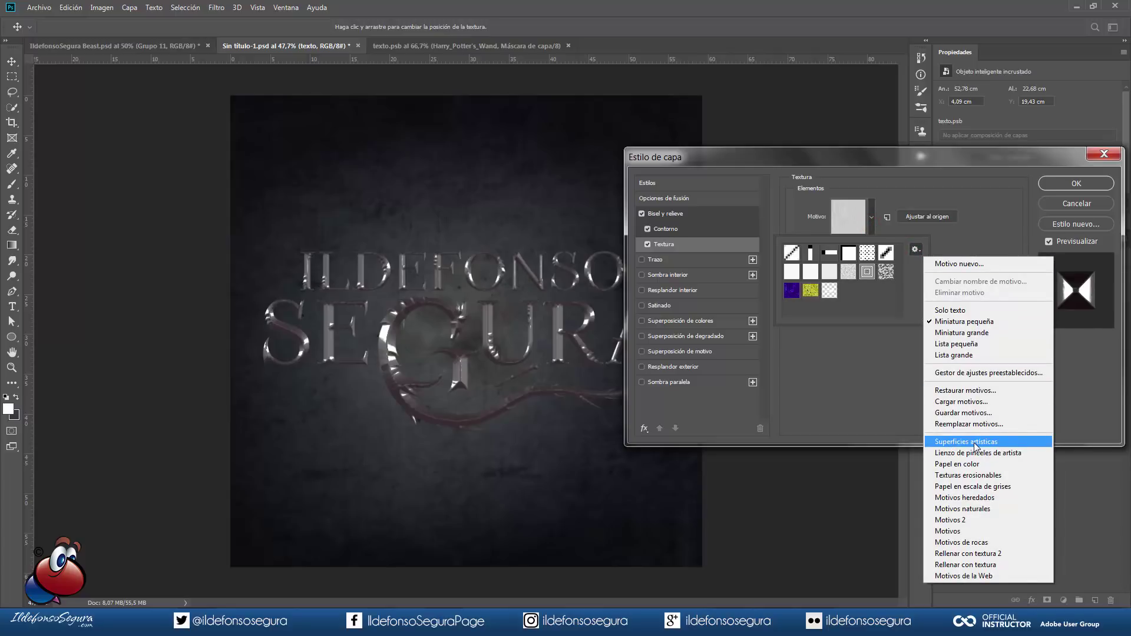
pyautogui.click(967, 236)
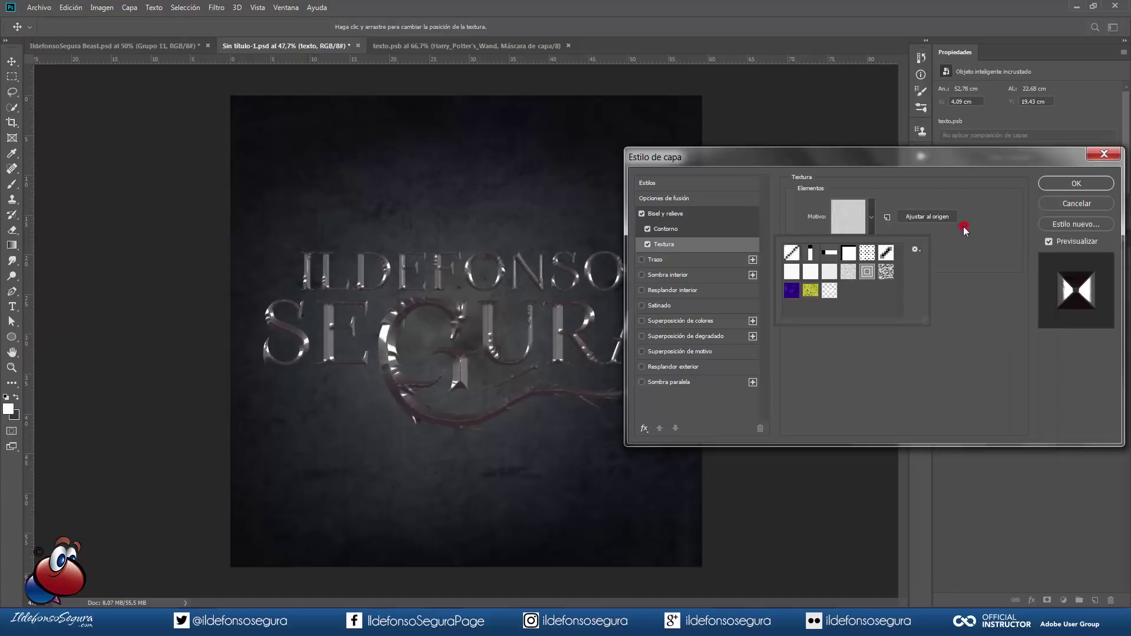
pyautogui.click(889, 200)
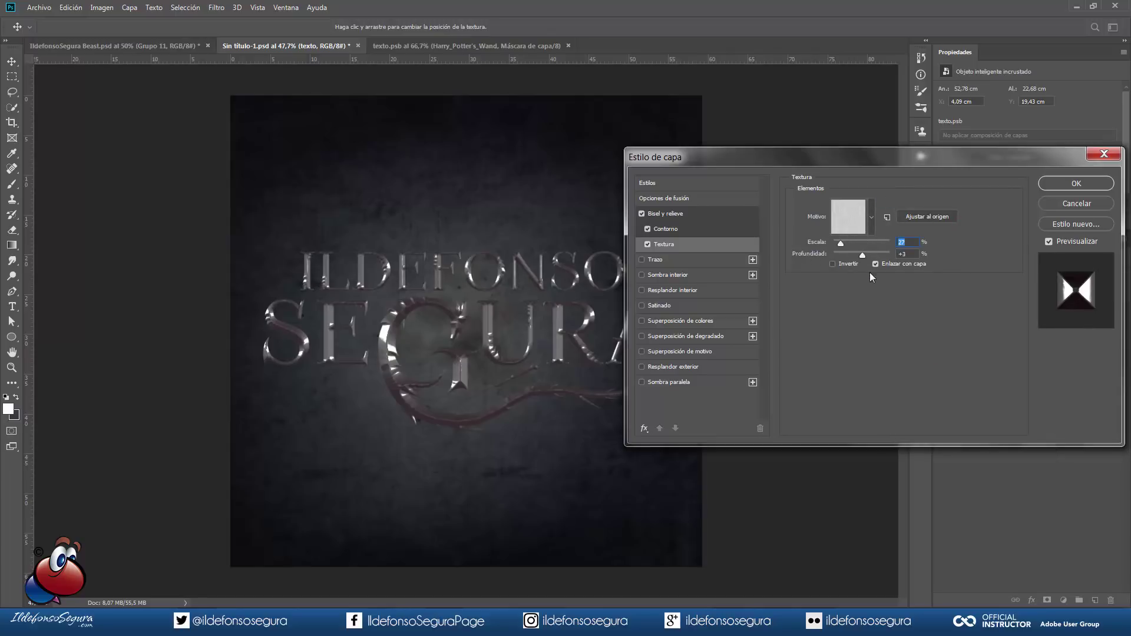
# Add a Multiply Satin in #93876d: 81% opacity, 82° angle, 39 px distance, 204 px size, Dientes de sierra 1 contour, anti-aliased and inverted
pyautogui.click(660, 306)
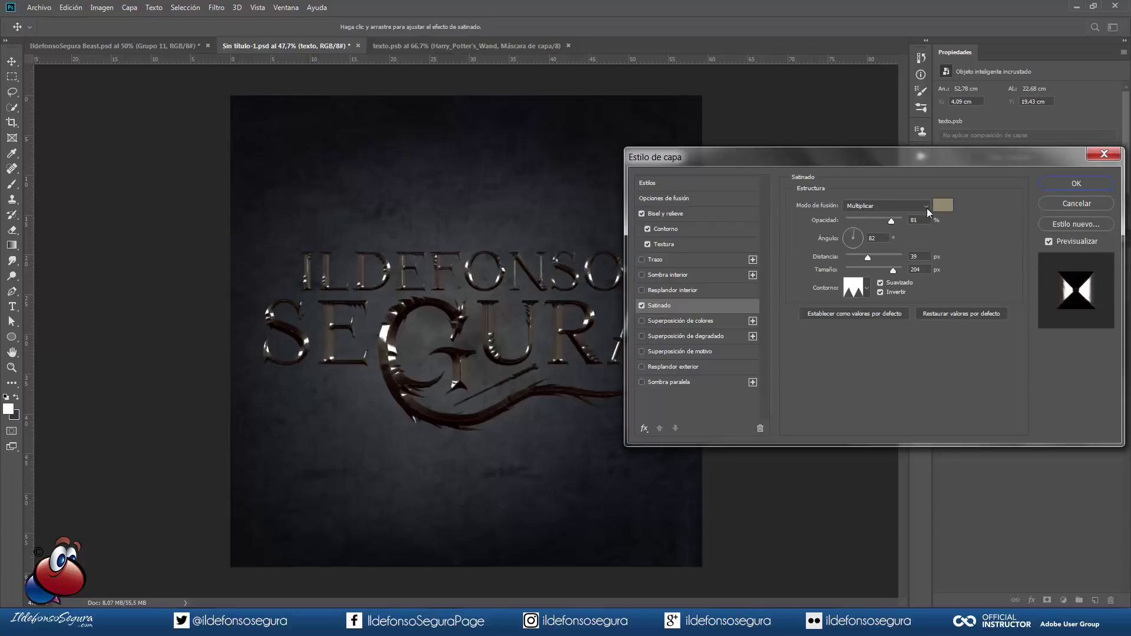
pyautogui.click(943, 206)
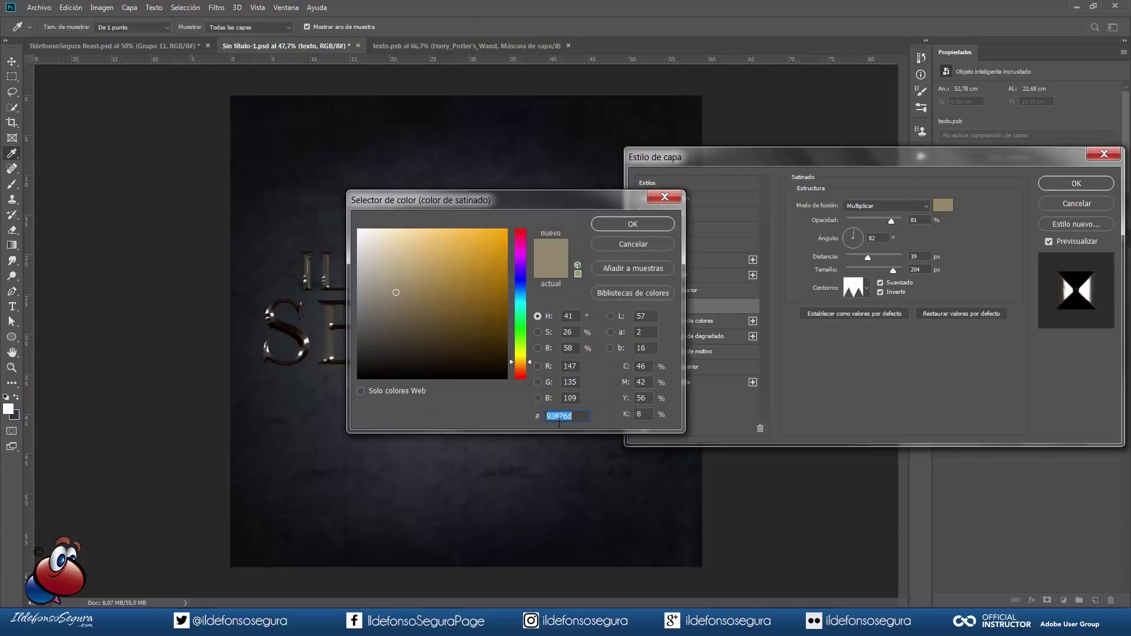
pyautogui.click(647, 223)
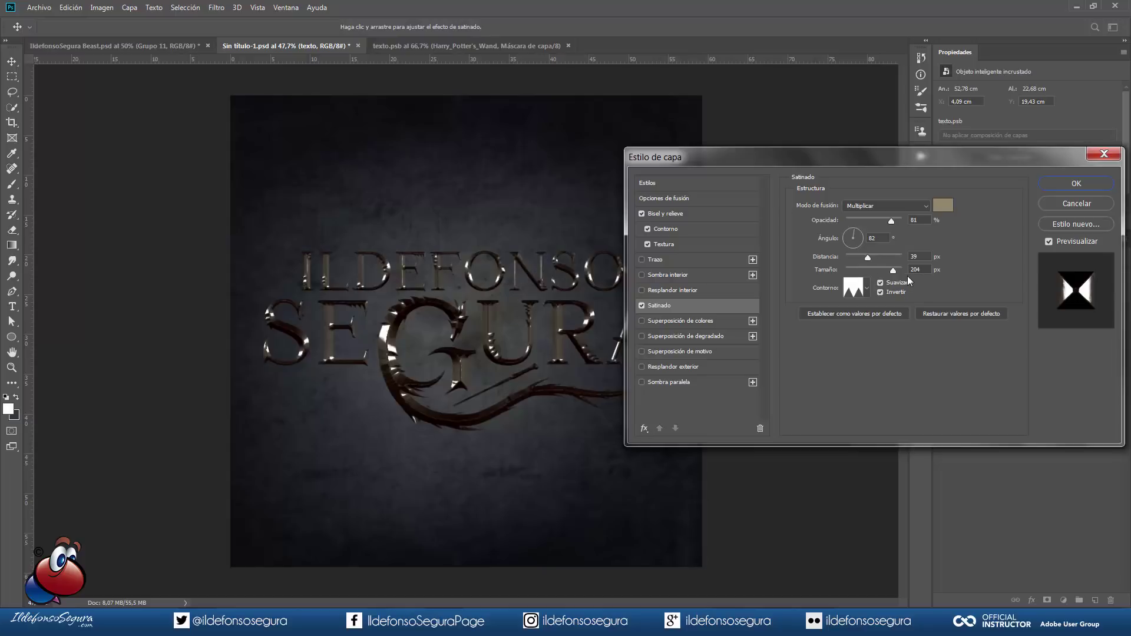
pyautogui.click(866, 287)
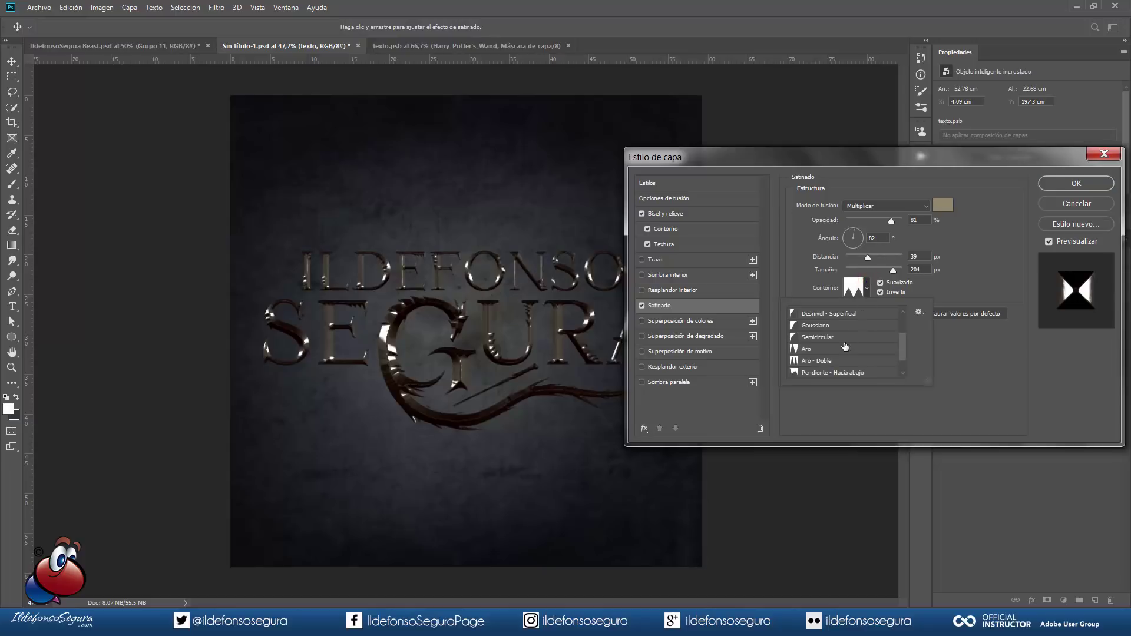
pyautogui.moveTo(902, 347); pyautogui.dragTo(903, 356)
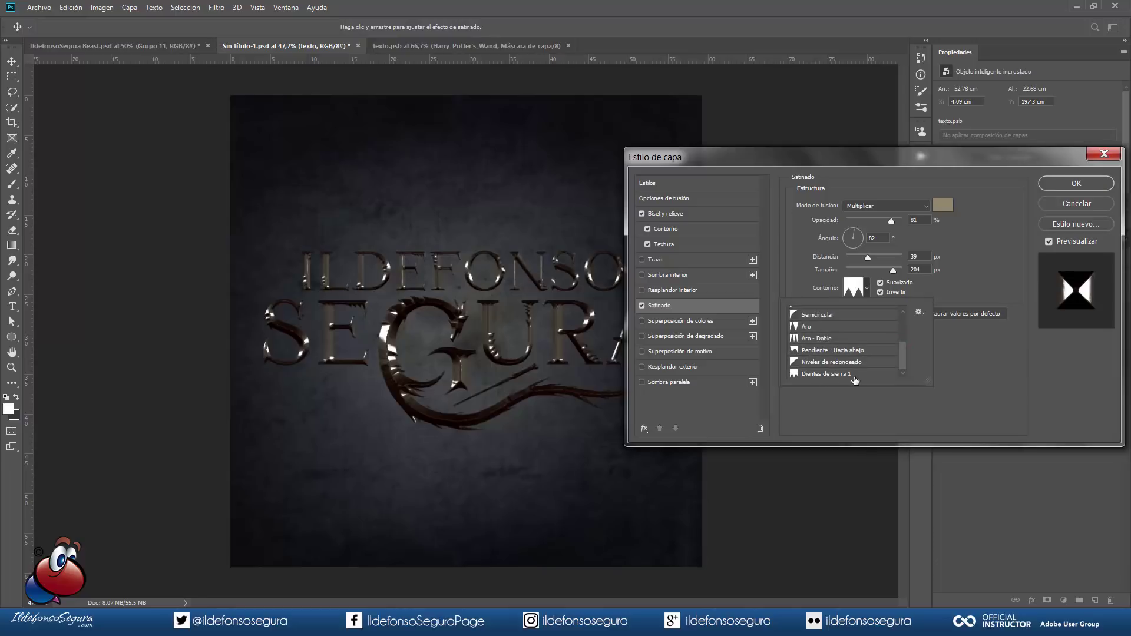
pyautogui.click(947, 284)
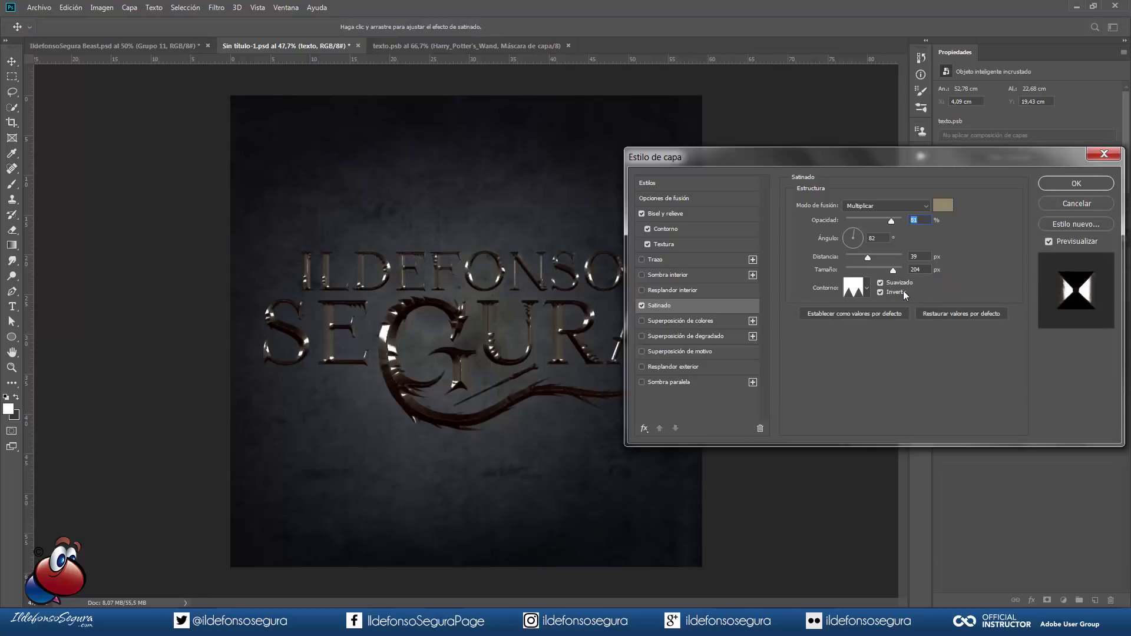
pyautogui.press('alt')
# Add a Screen Gradient Overlay at 25% opacity, linear, 90°, 100% scale, with a gradient running from #575757 to light gray
pyautogui.click(641, 336)
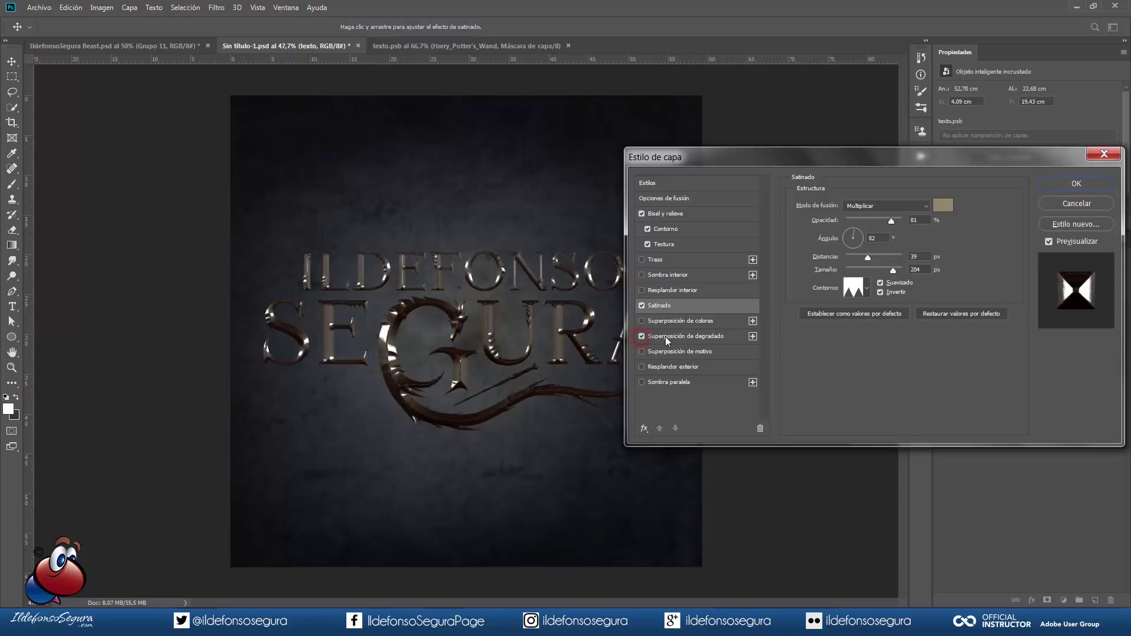
pyautogui.click(666, 336)
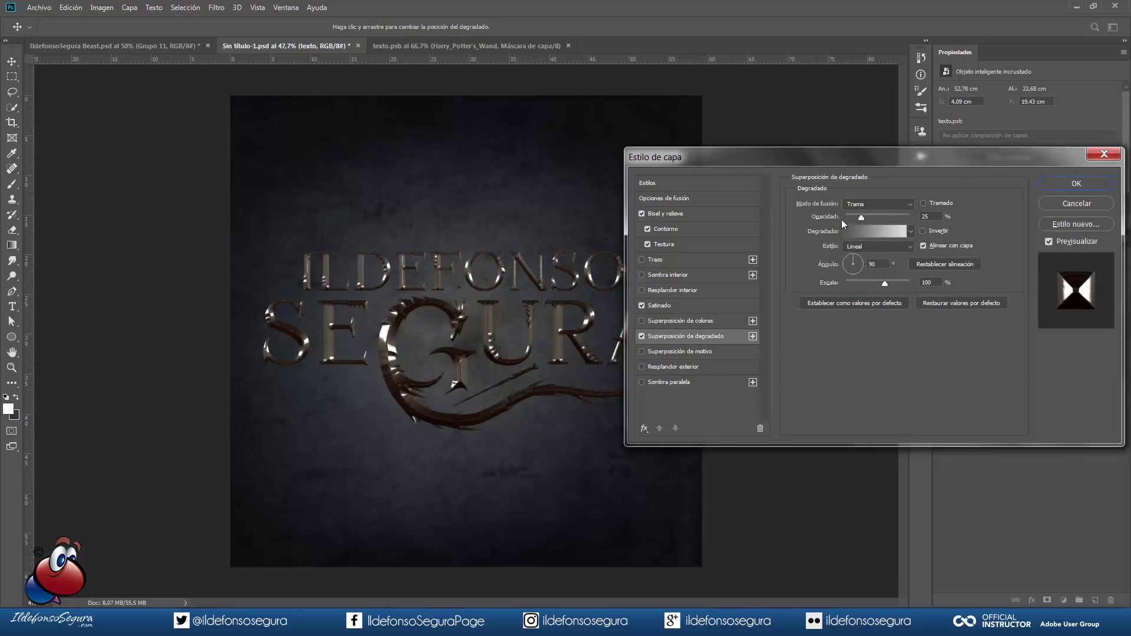
pyautogui.click(885, 232)
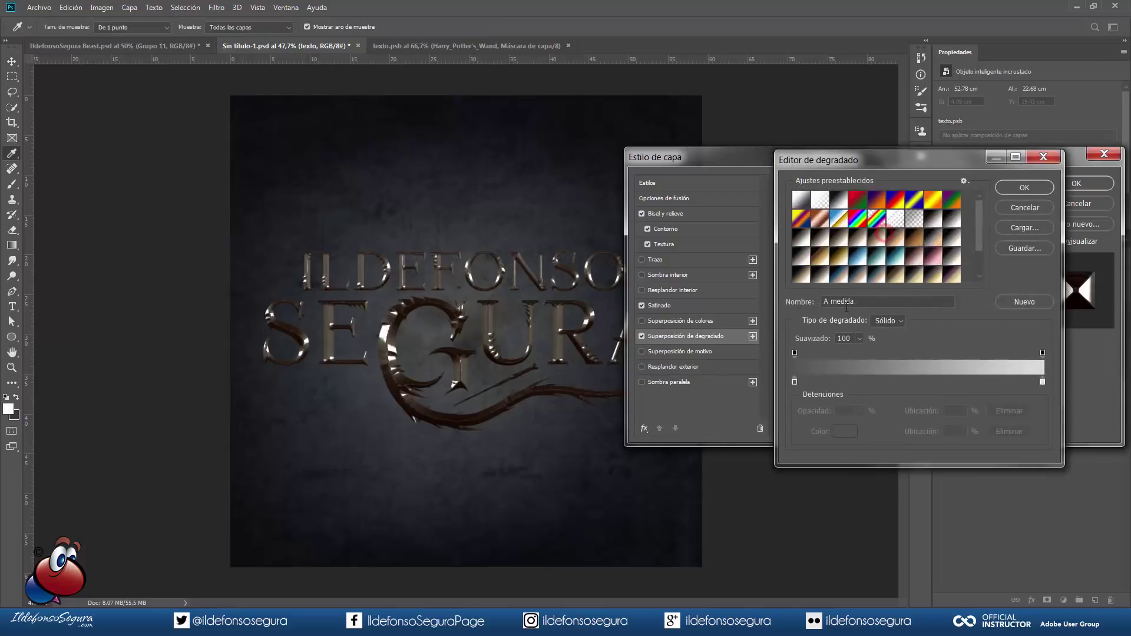
pyautogui.click(794, 382)
pyautogui.click(833, 431)
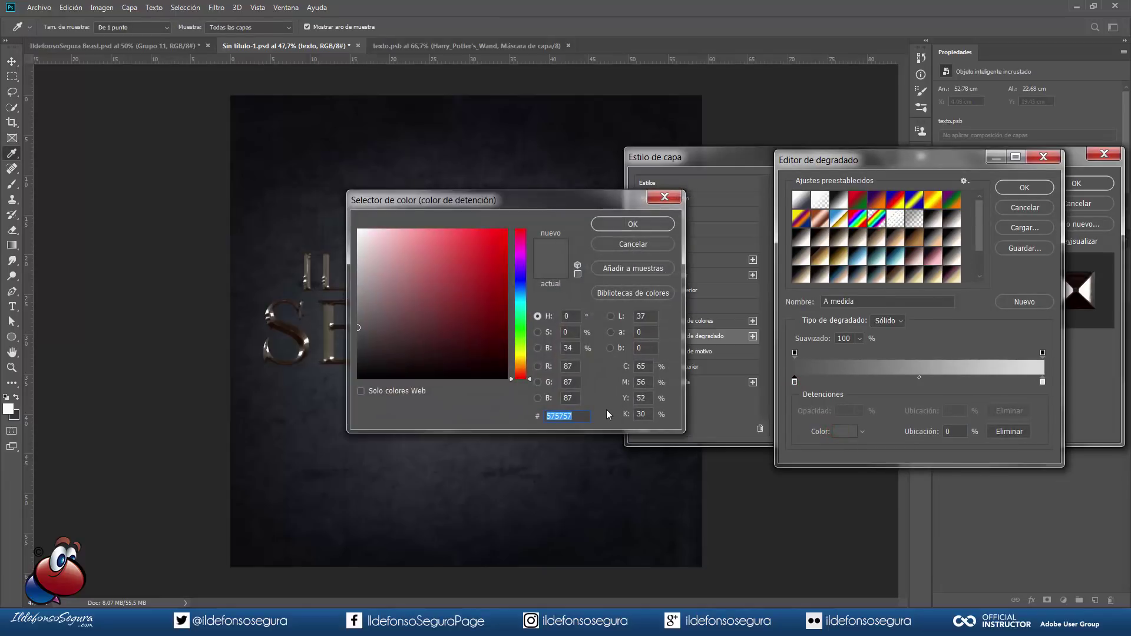
pyautogui.click(668, 227)
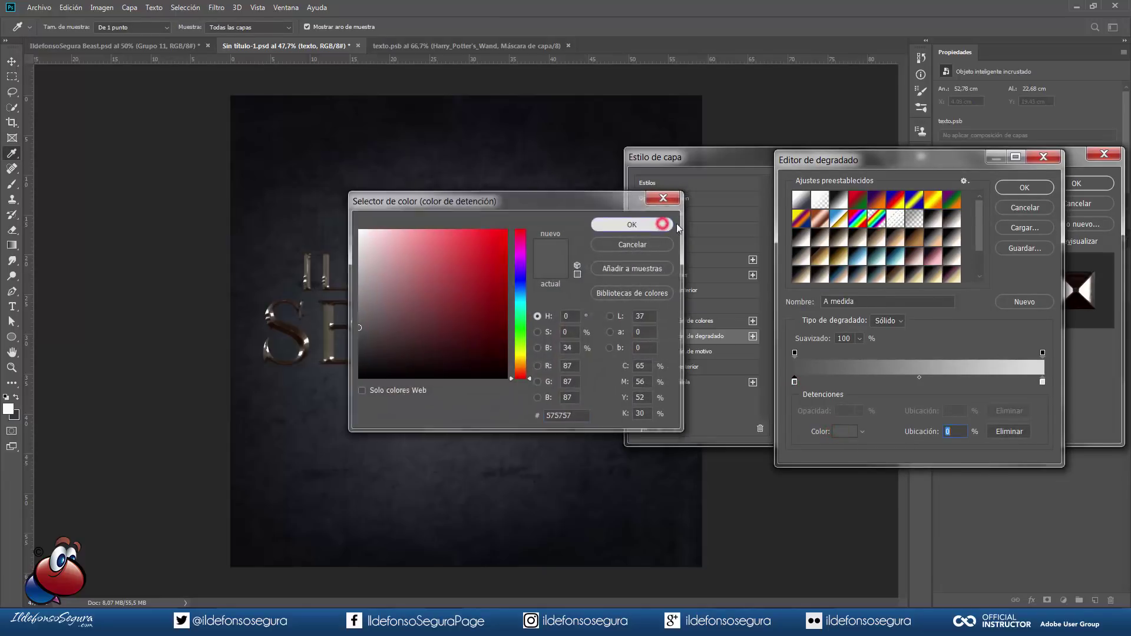
pyautogui.click(1009, 187)
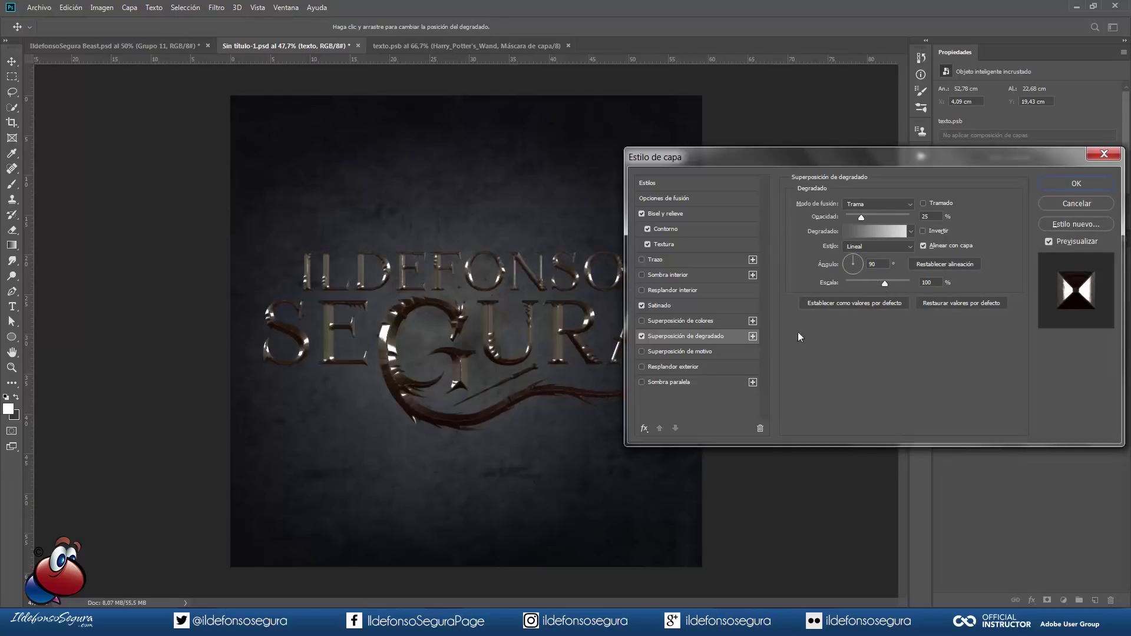
# Add a Soft Light Pattern Overlay (77%, scale 37%) and a Multiply Drop Shadow (#101317, 77%, 81°, distance 20 px), and apply the layer styles
pyautogui.click(696, 353)
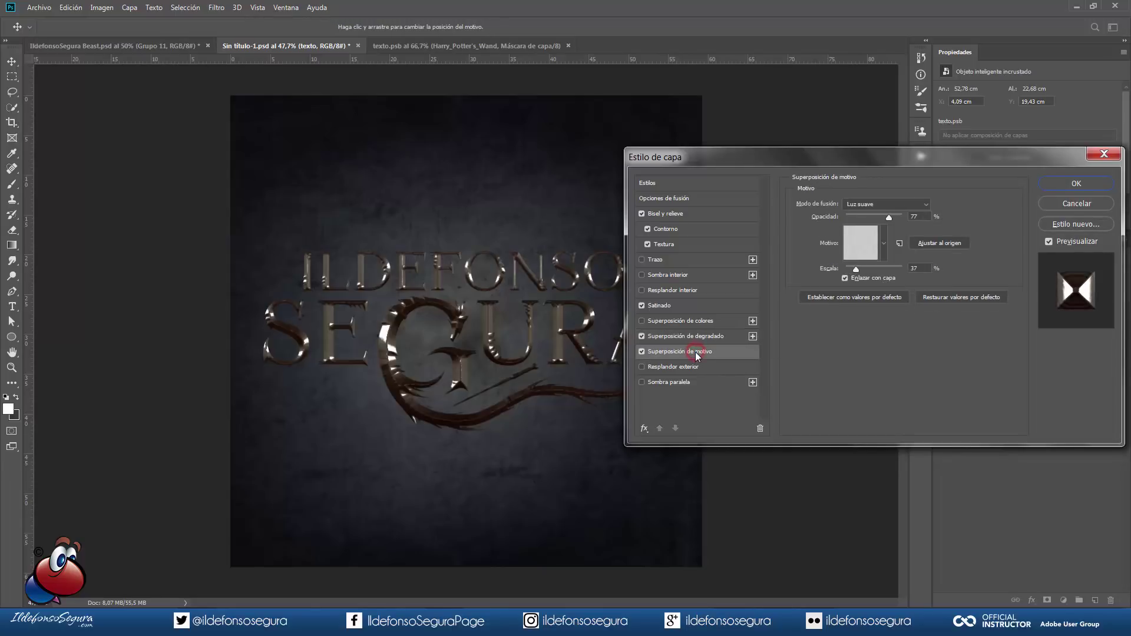
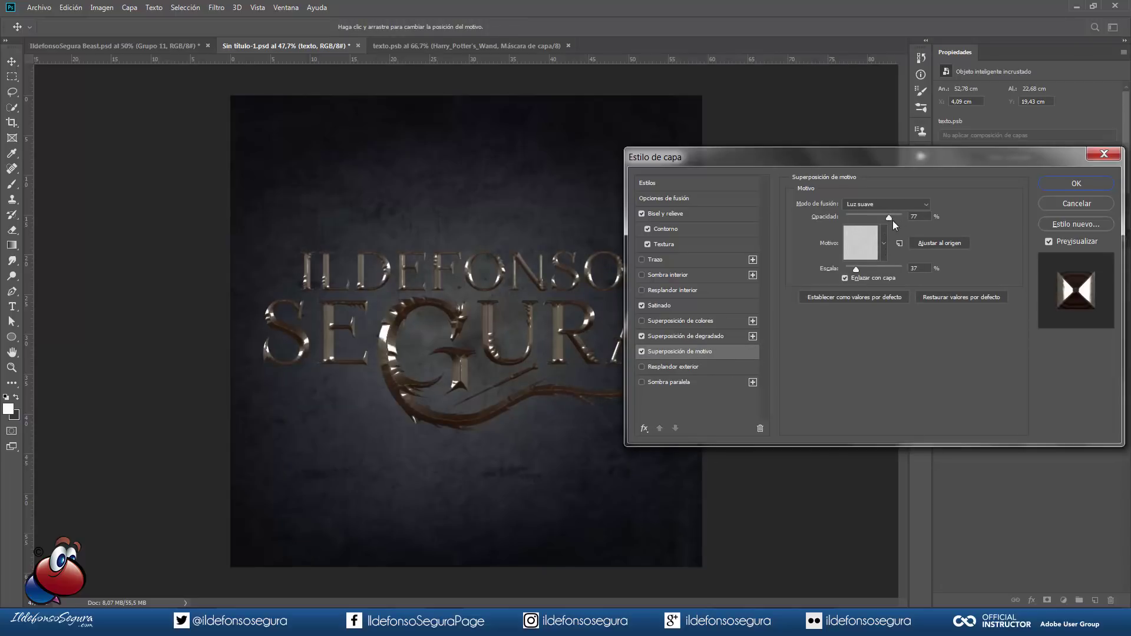
pyautogui.click(866, 253)
pyautogui.click(674, 387)
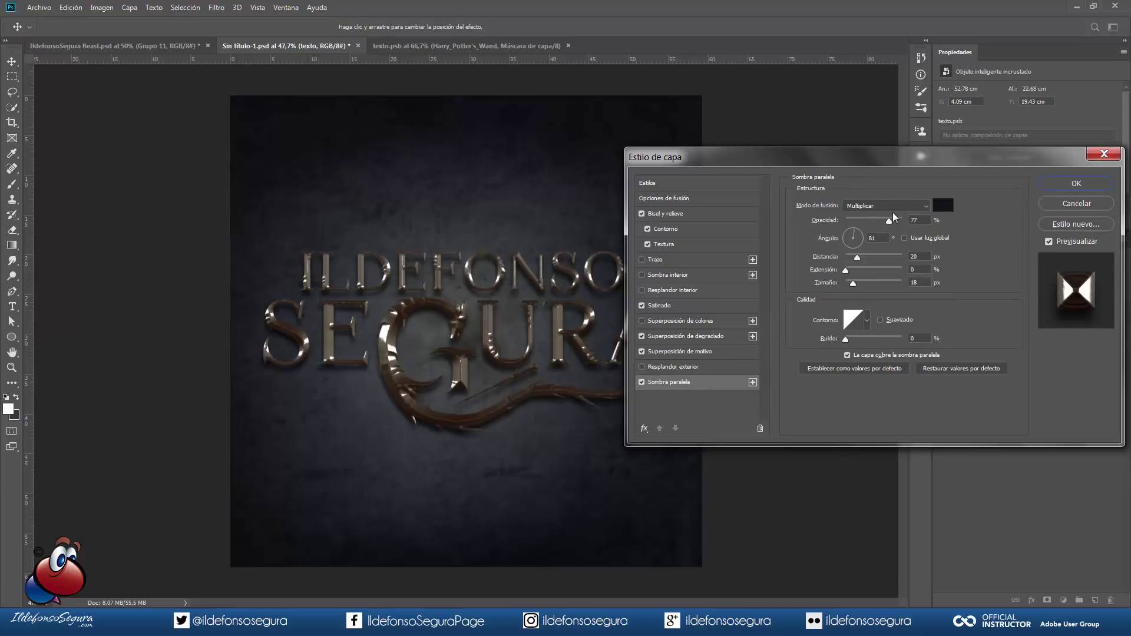
pyautogui.click(942, 205)
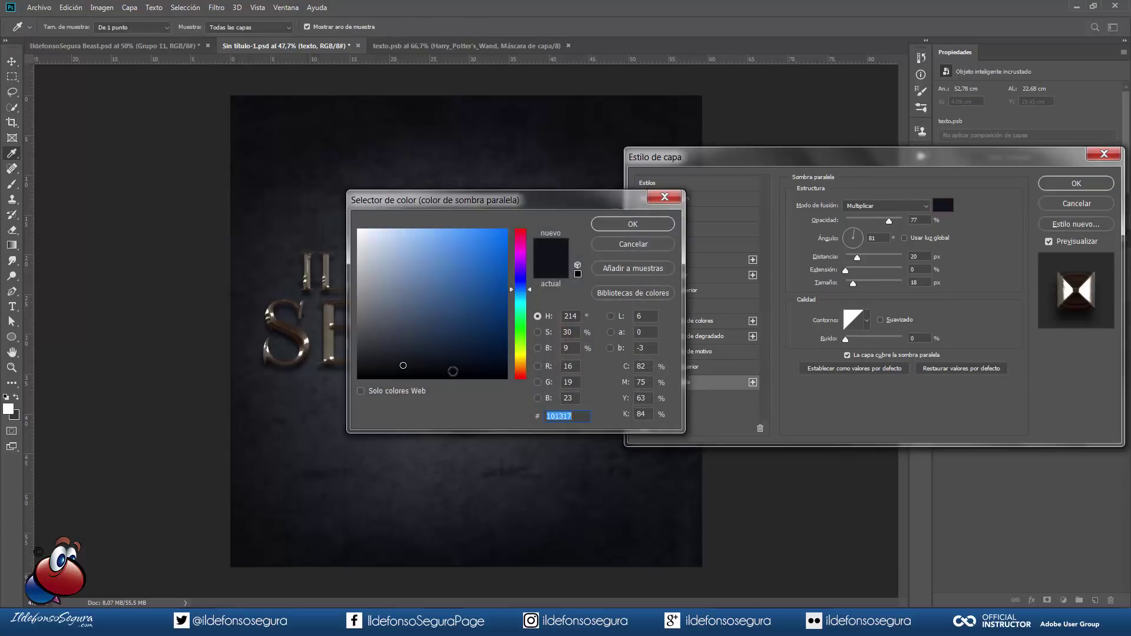
pyautogui.click(642, 225)
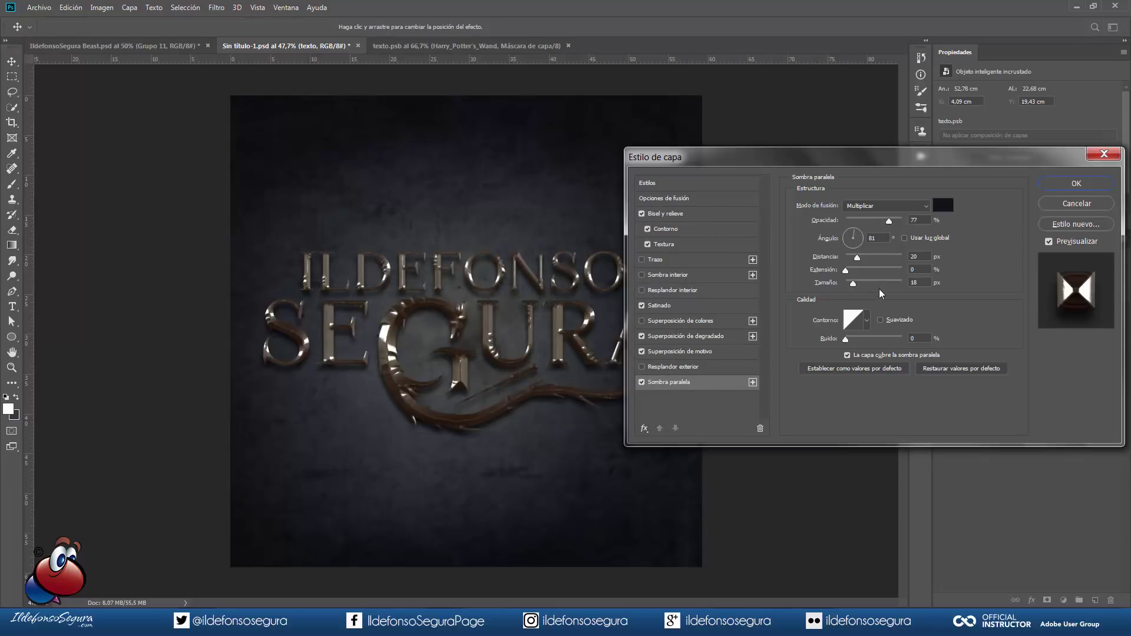
pyautogui.click(1054, 188)
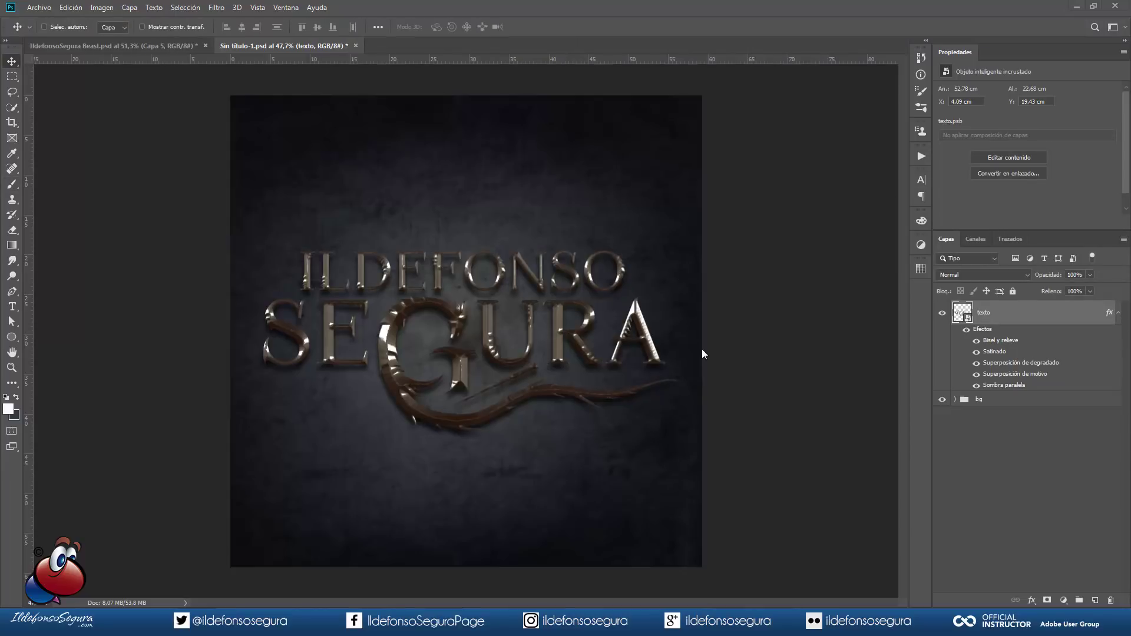
# Hide the texto layer's drop shadow and the bg group, and stamp the visible lettering into a new layer
pyautogui.click(976, 386)
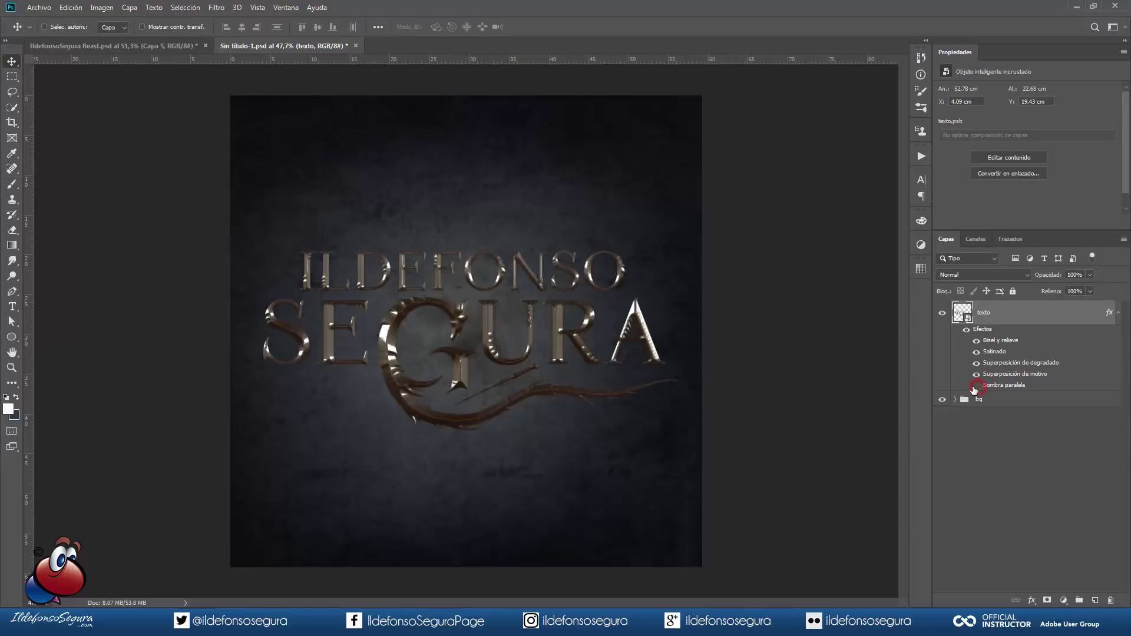
pyautogui.click(942, 400)
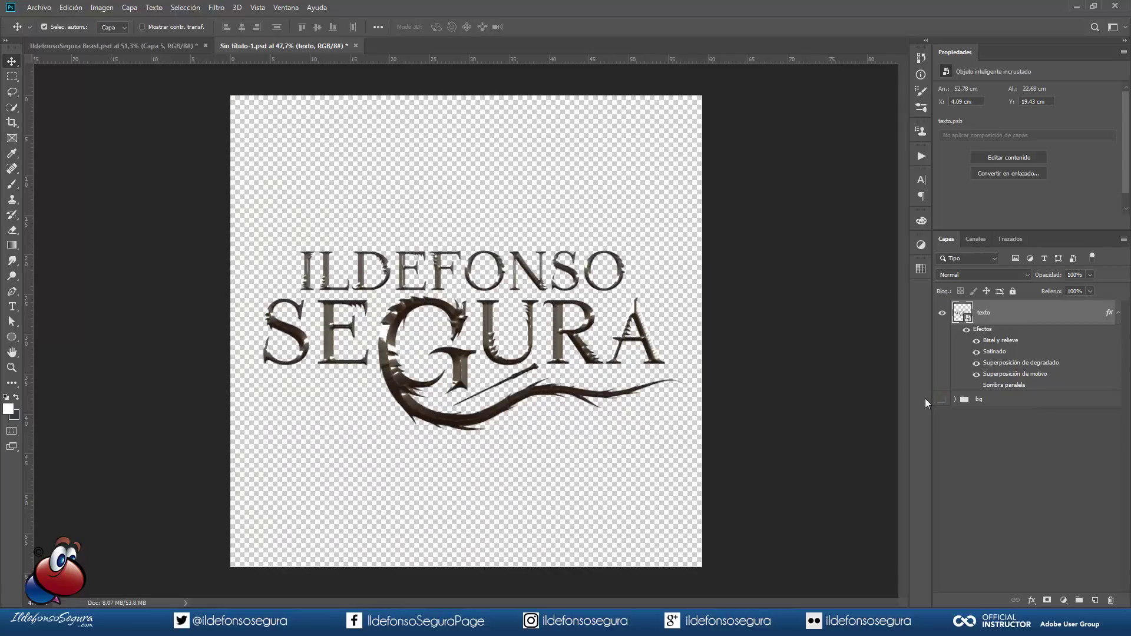
pyautogui.hotkey('ctrl', 'alt', 'shift', 'e')
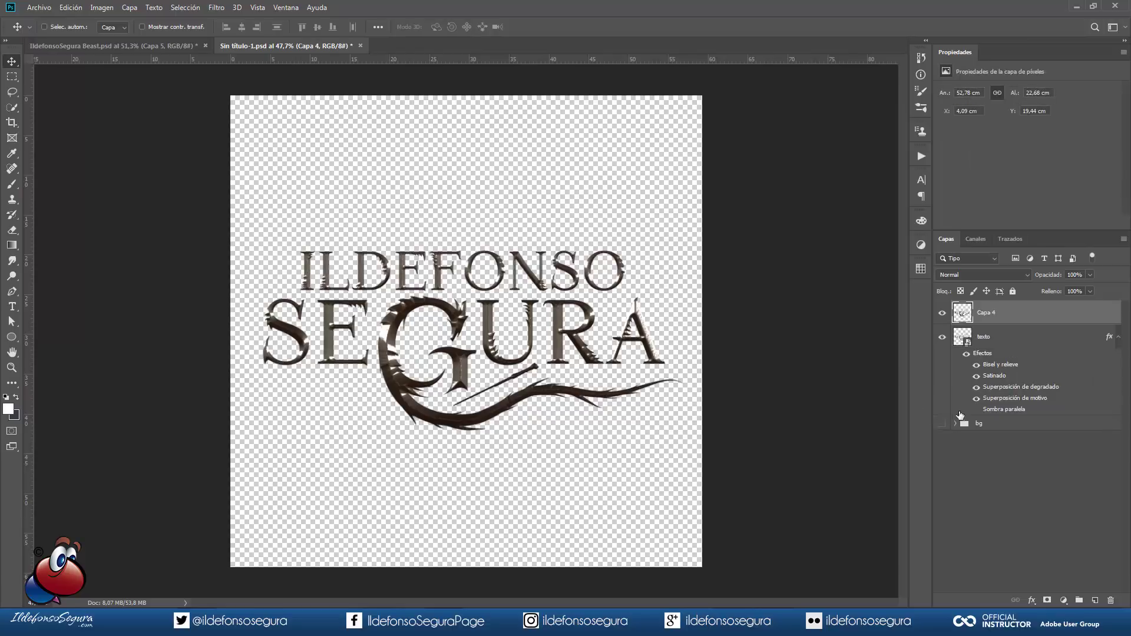
# Show only the stamped lettering layer and desaturate it
pyautogui.keyDown('alt'); pyautogui.click(943, 315); pyautogui.keyUp('alt')
pyautogui.click(102, 8)
pyautogui.moveTo(117, 38)
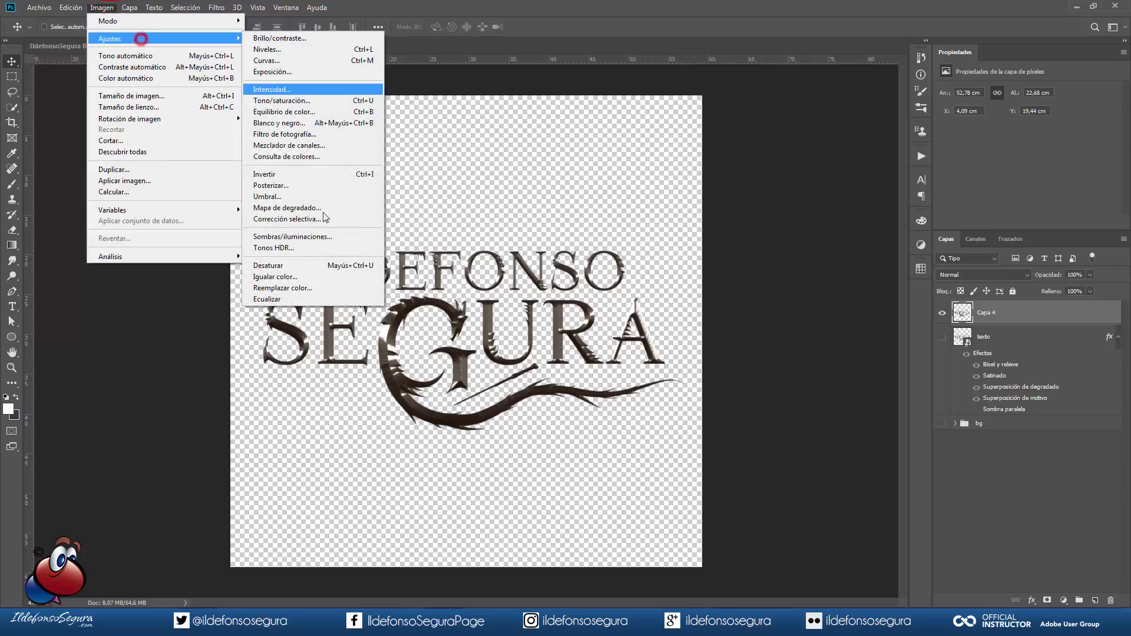
pyautogui.click(316, 265)
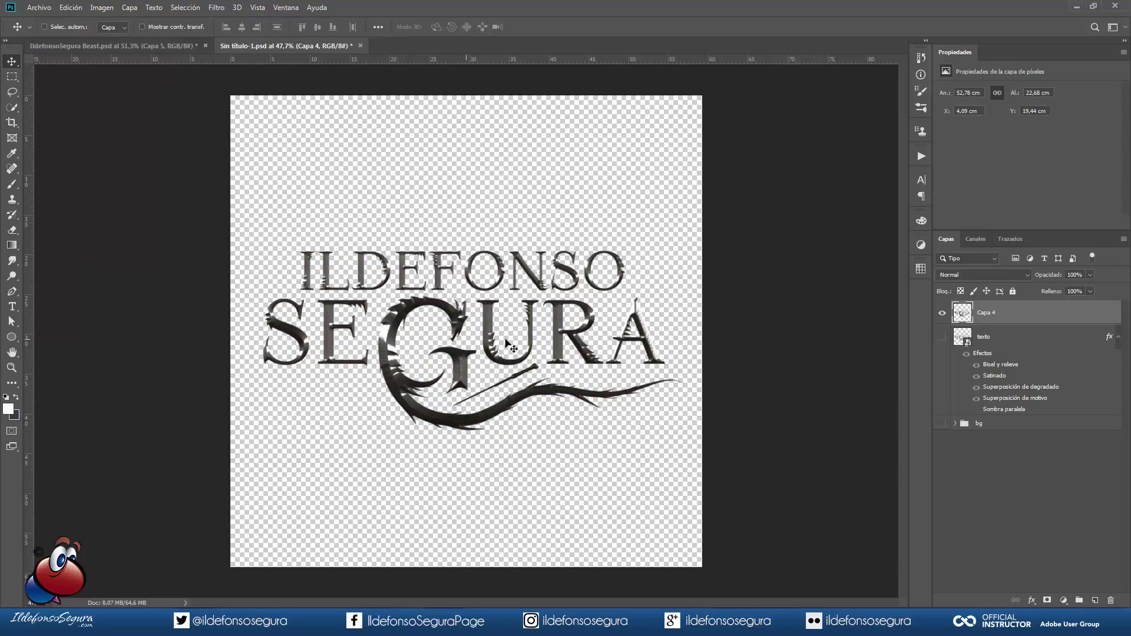
# Show the texto layer and bg group again, and toggle the desaturated layer's visibility to compare, leaving it shown
pyautogui.click(942, 337)
pyautogui.click(943, 423)
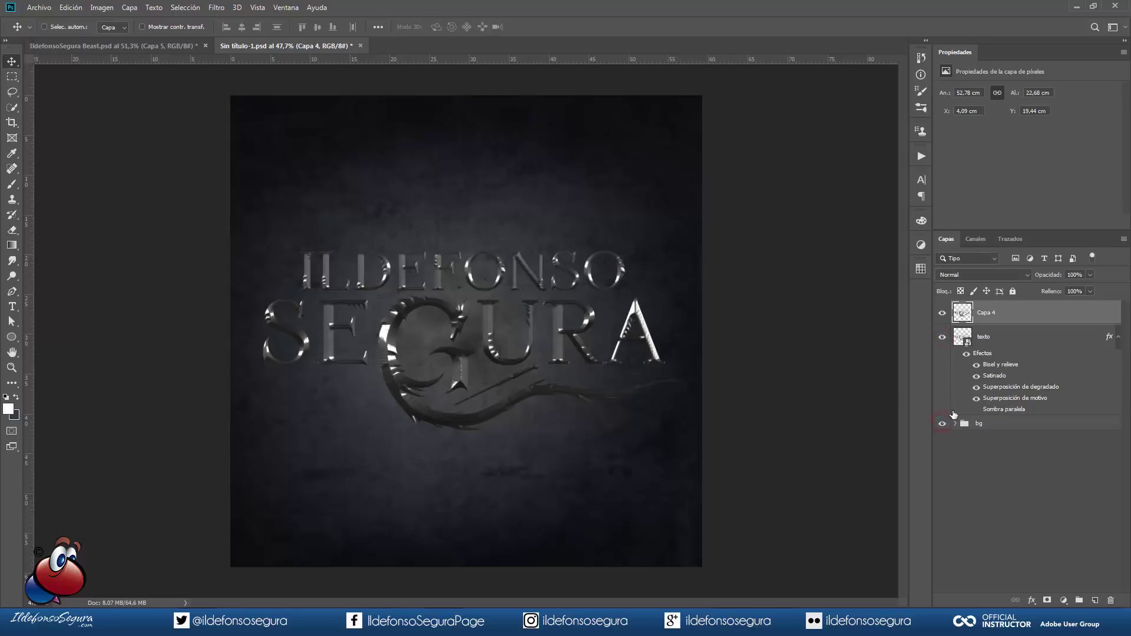
pyautogui.click(943, 313)
pyautogui.click(942, 313)
# Give the desaturated lettering layer a Soft Light Color Overlay in #f1dfb3 at 47% opacity
pyautogui.press('h')
pyautogui.doubleClick(1041, 318)
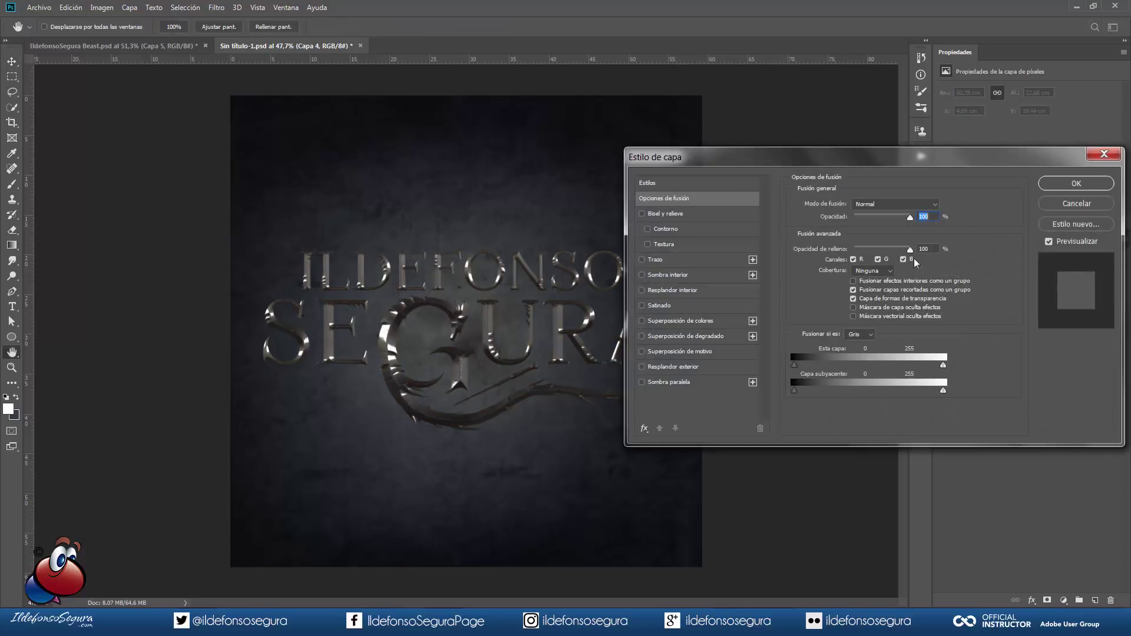
pyautogui.click(705, 321)
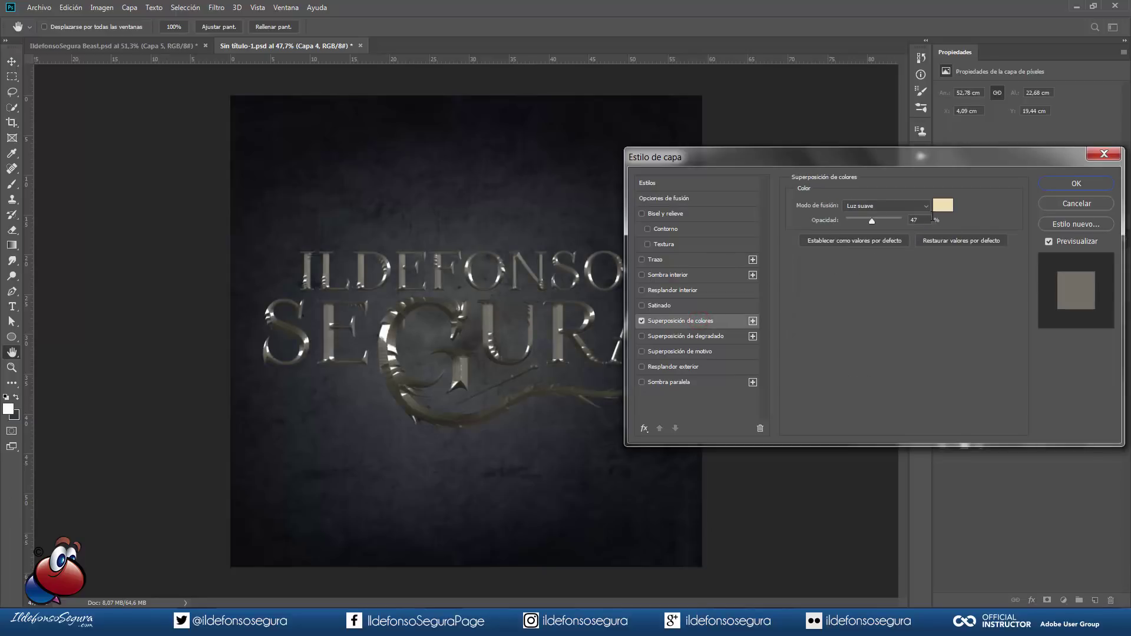
pyautogui.click(942, 209)
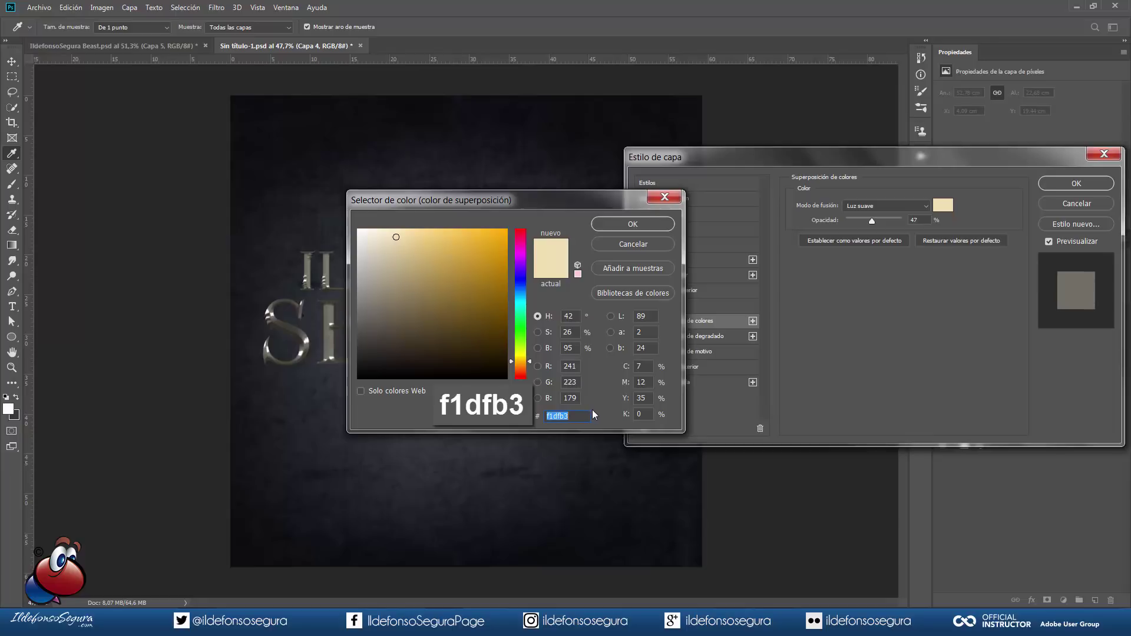
pyautogui.click(633, 225)
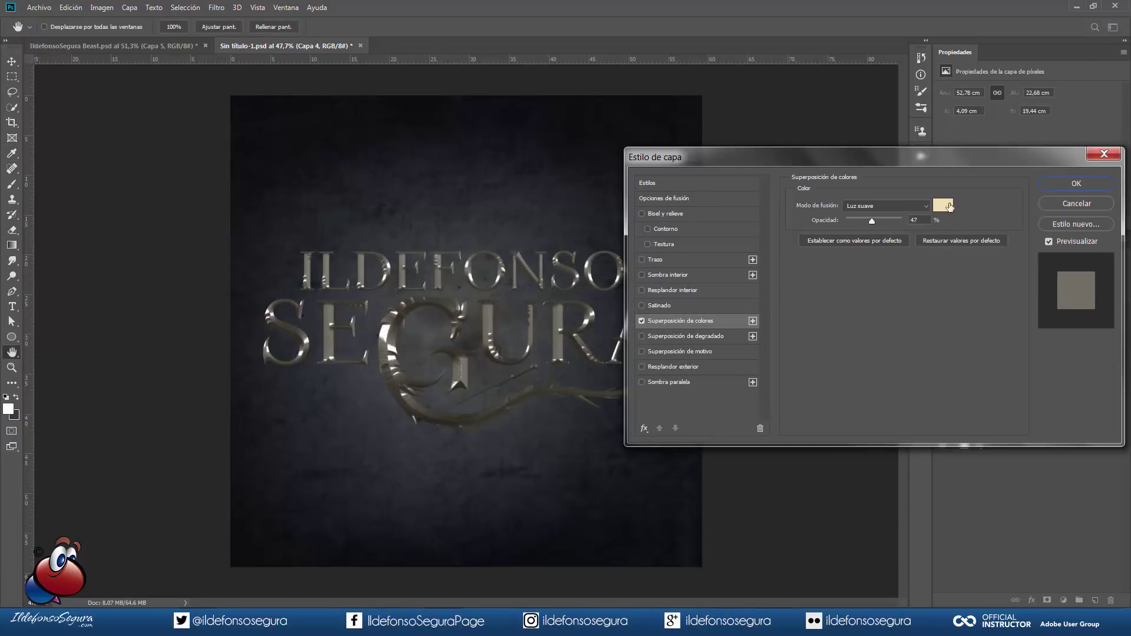
# Accept the colour overlay and set the desaturated lettering layer to Darker Color blending at 60% opacity
pyautogui.click(1051, 184)
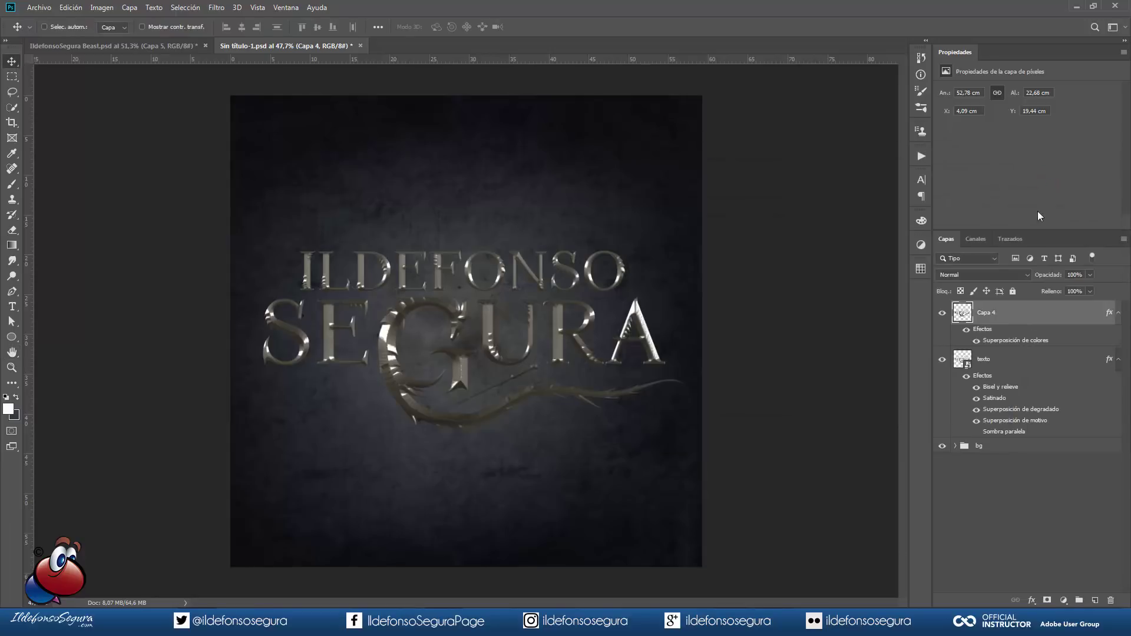
pyautogui.click(1002, 273)
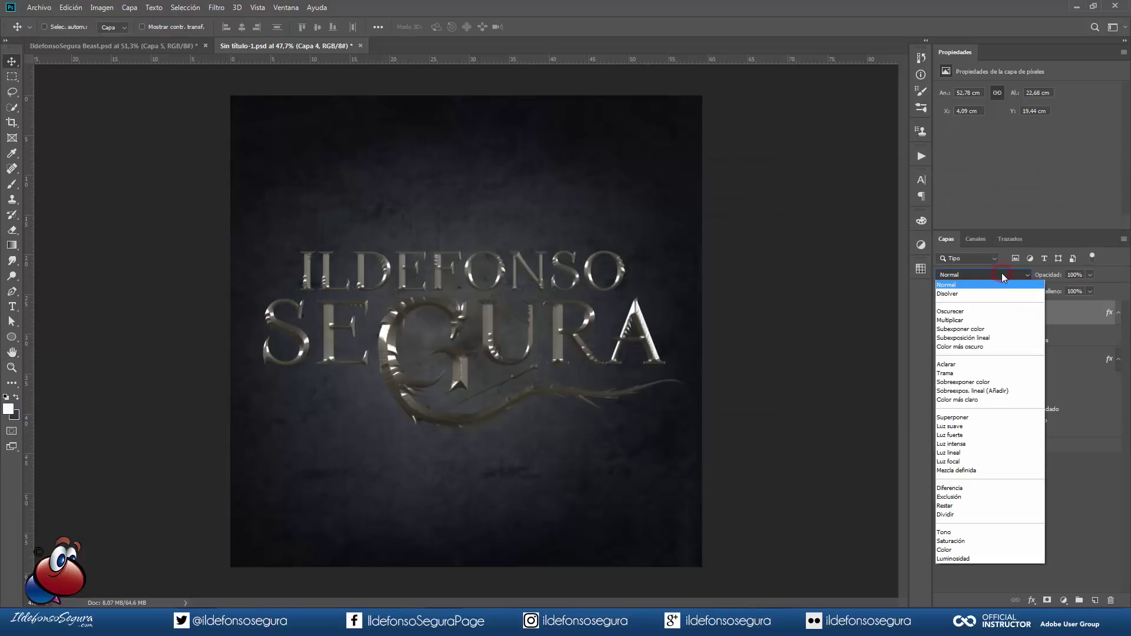
pyautogui.click(981, 346)
pyautogui.click(1071, 275)
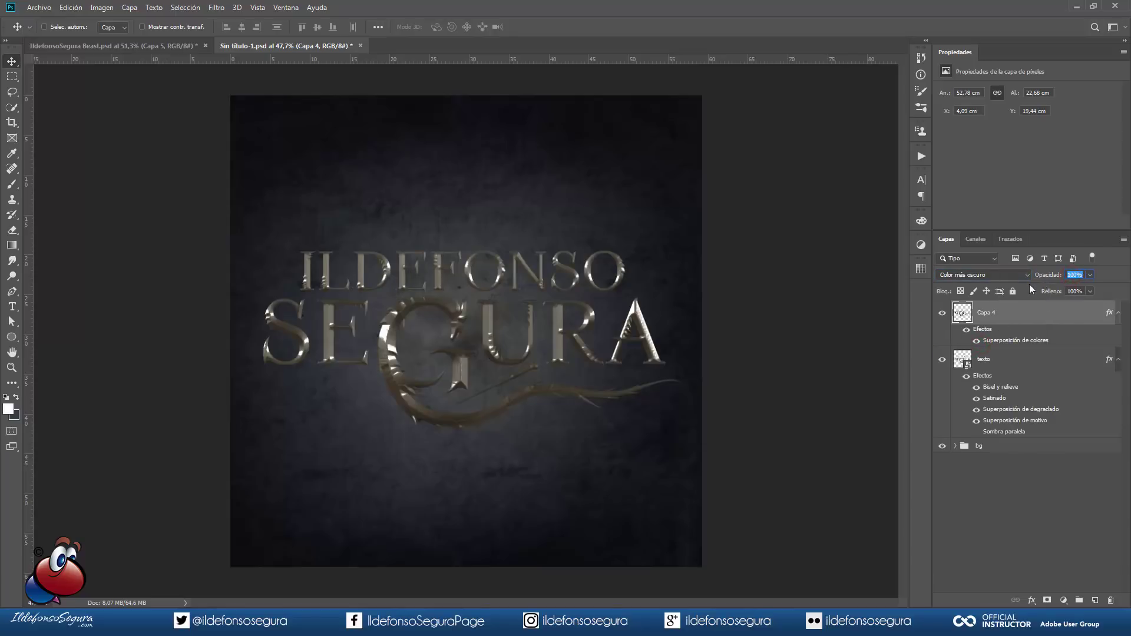
pyautogui.write('60')
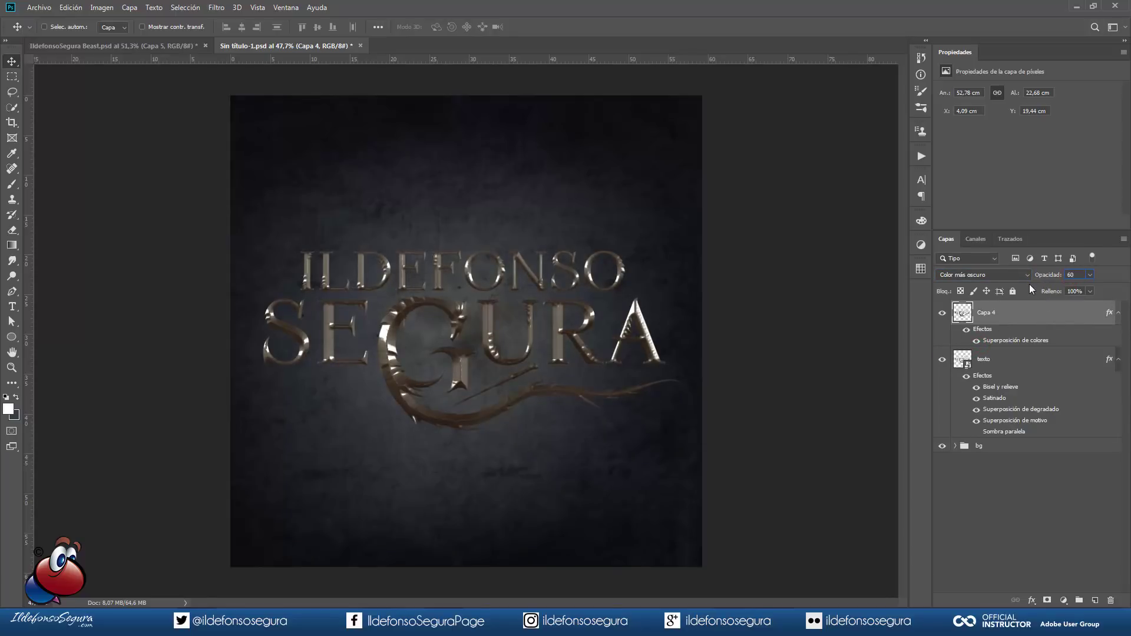
# Place blur-bokeh-dark-8395 as an embedded image directly above the texto layer and enlarge it to about 53 × 35 cm over the lettering
pyautogui.click(1019, 368)
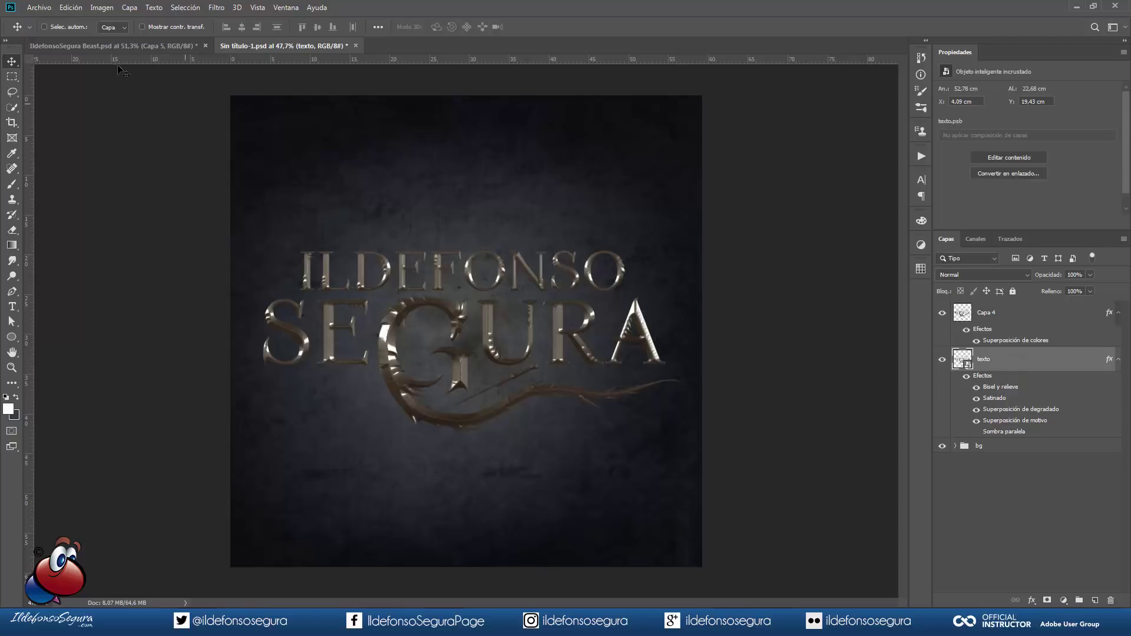
pyautogui.click(41, 8)
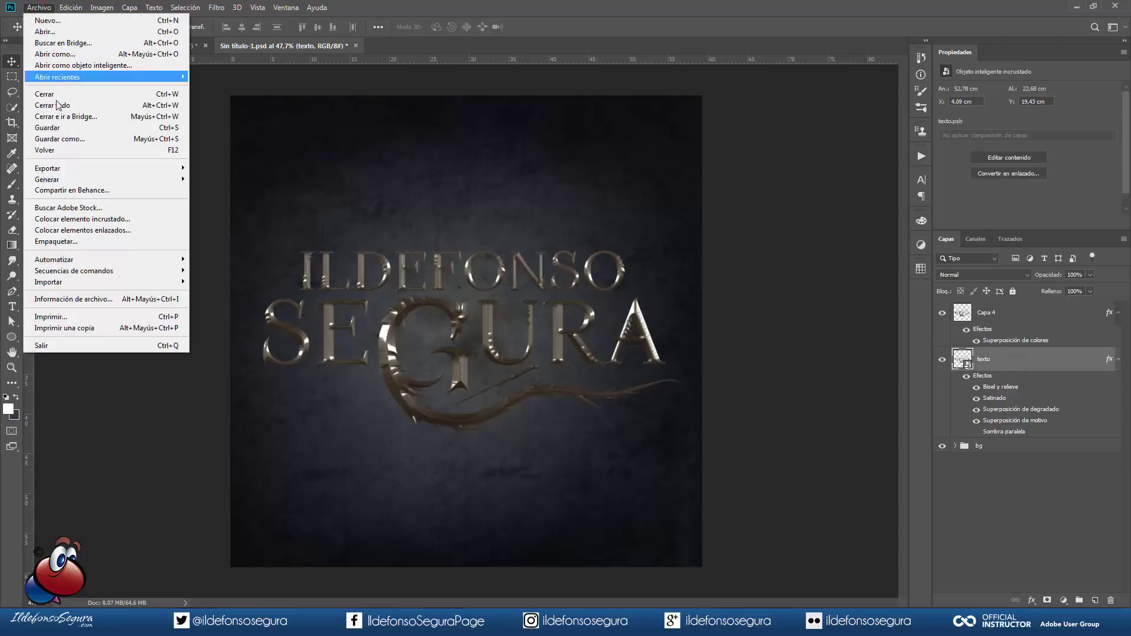
pyautogui.click(65, 218)
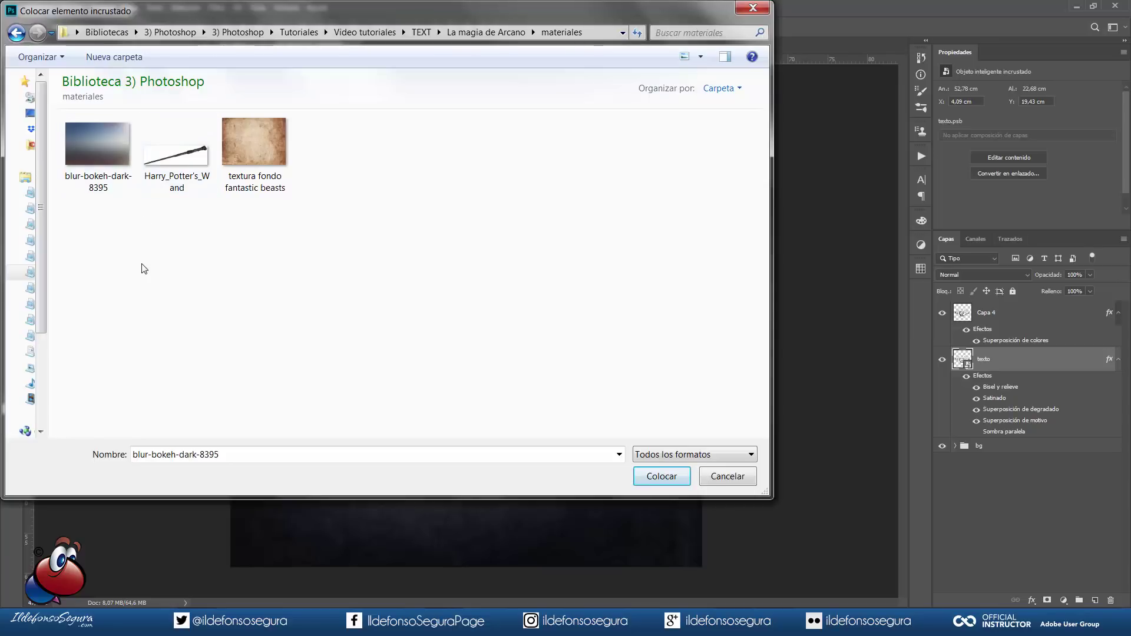
pyautogui.click(90, 163)
pyautogui.click(634, 476)
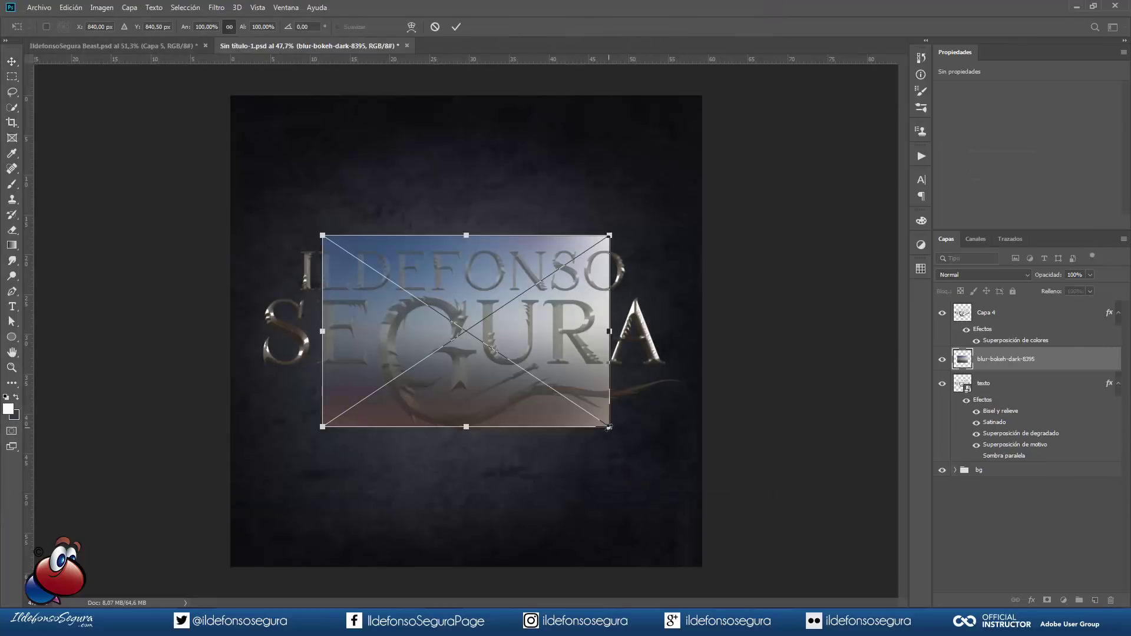
pyautogui.moveTo(610, 429); pyautogui.dragTo(678, 471)
pyautogui.moveTo(587, 428)
pyautogui.mouseDown()
pyautogui.moveTo(593, 412)
pyautogui.moveTo(595, 427)
pyautogui.mouseUp()
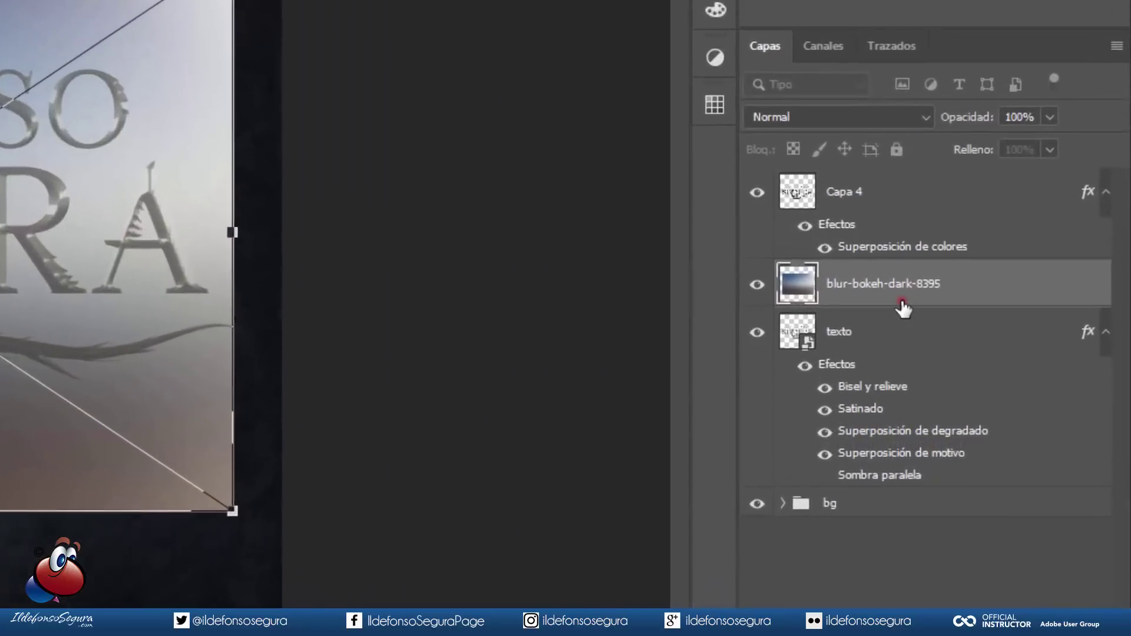
# Clip the blur-bokeh-dark-8395 layer to the texto layer and set its blending mode to Soft Light
pyautogui.click(1016, 367)
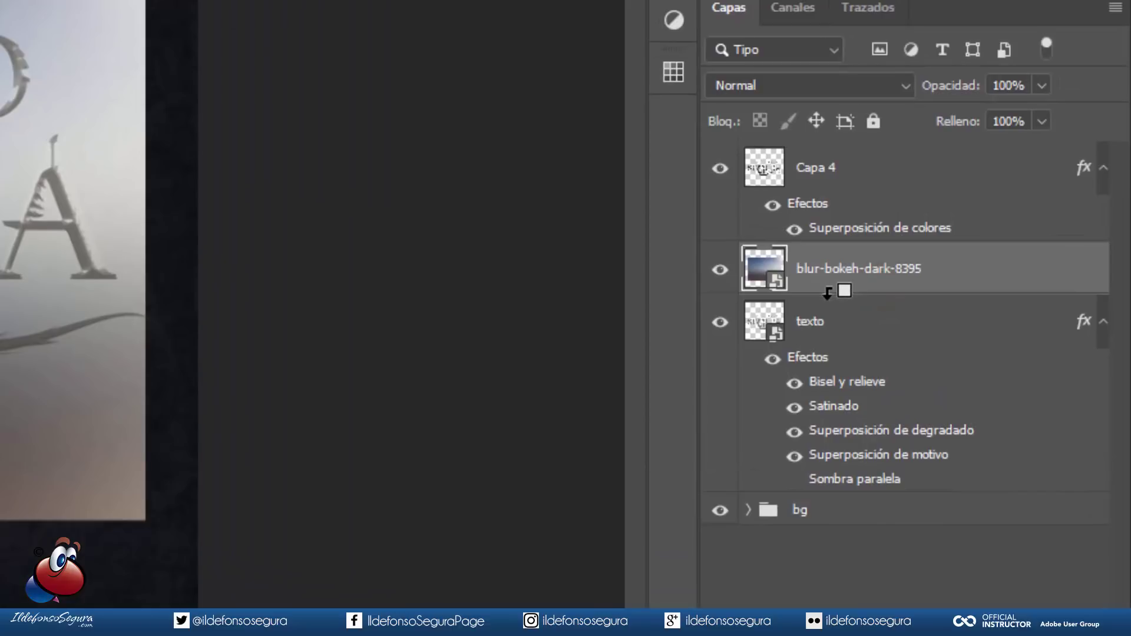
pyautogui.keyDown('alt'); pyautogui.click(828, 292); pyautogui.keyUp('alt')
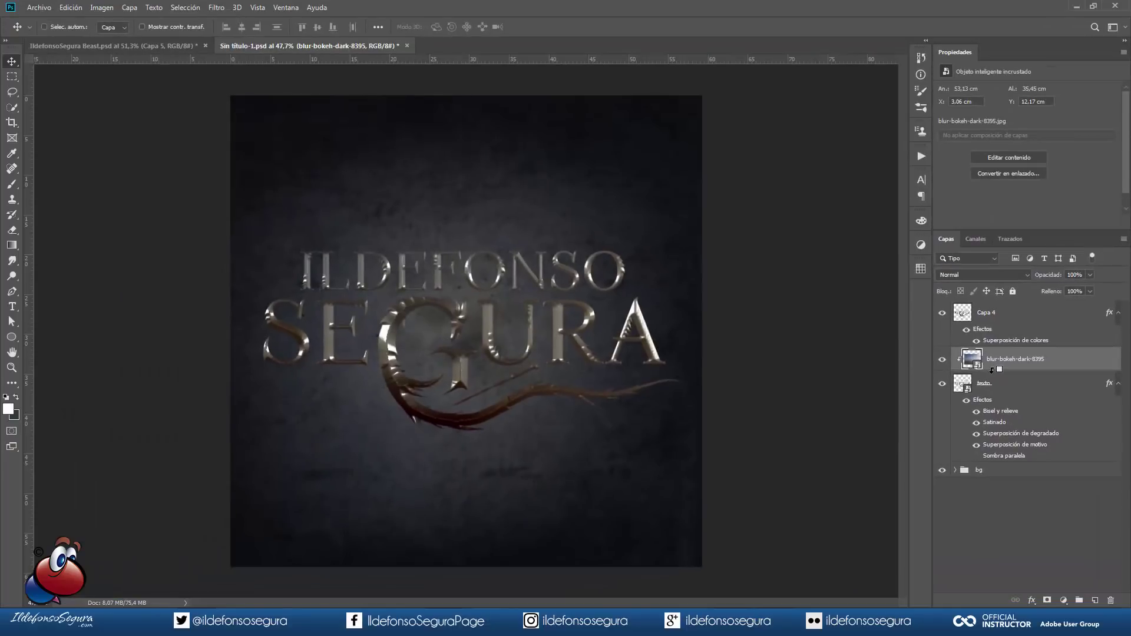
pyautogui.click(998, 276)
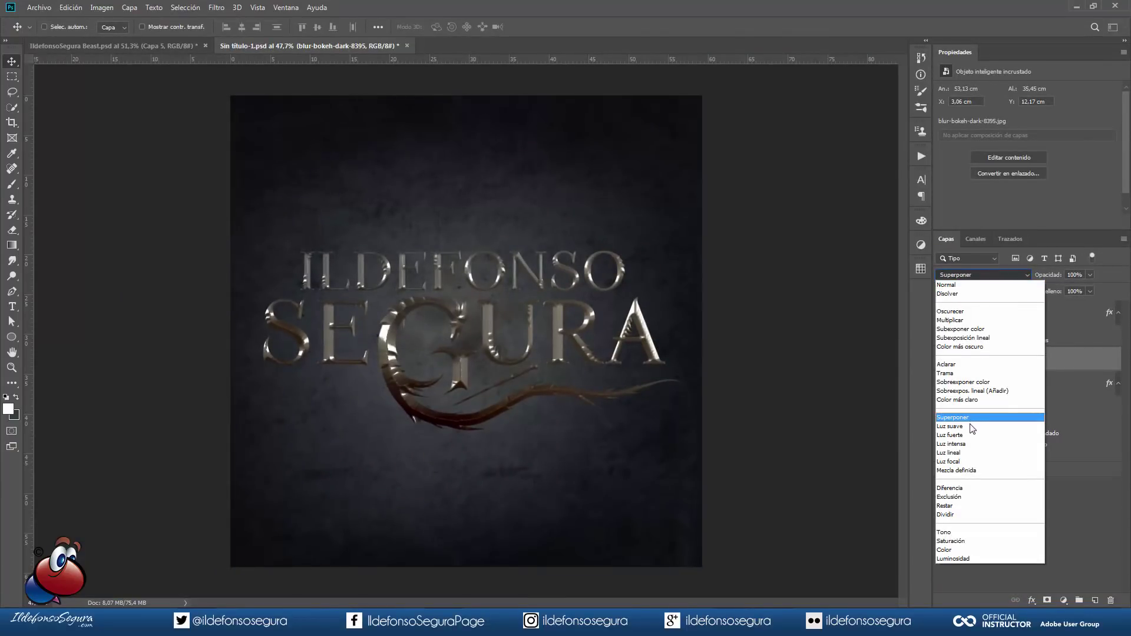
pyautogui.click(970, 426)
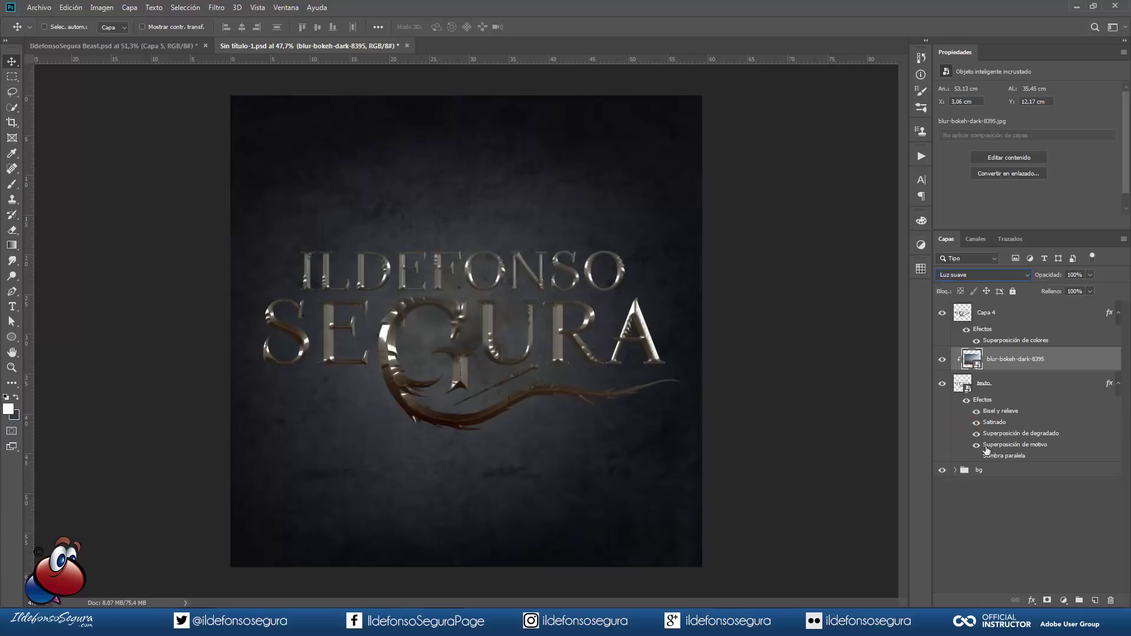
# Add a Hue/Saturation adjustment clipped above the bokeh image, with Colorize on, hue 211 and saturation 18
pyautogui.click(1064, 600)
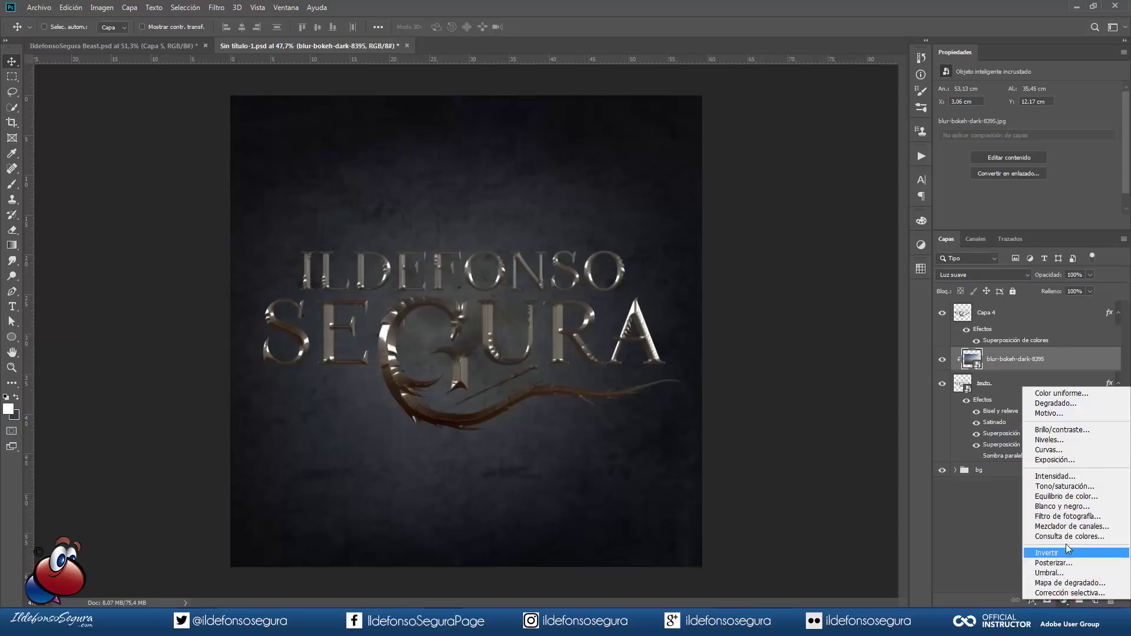
pyautogui.click(1068, 487)
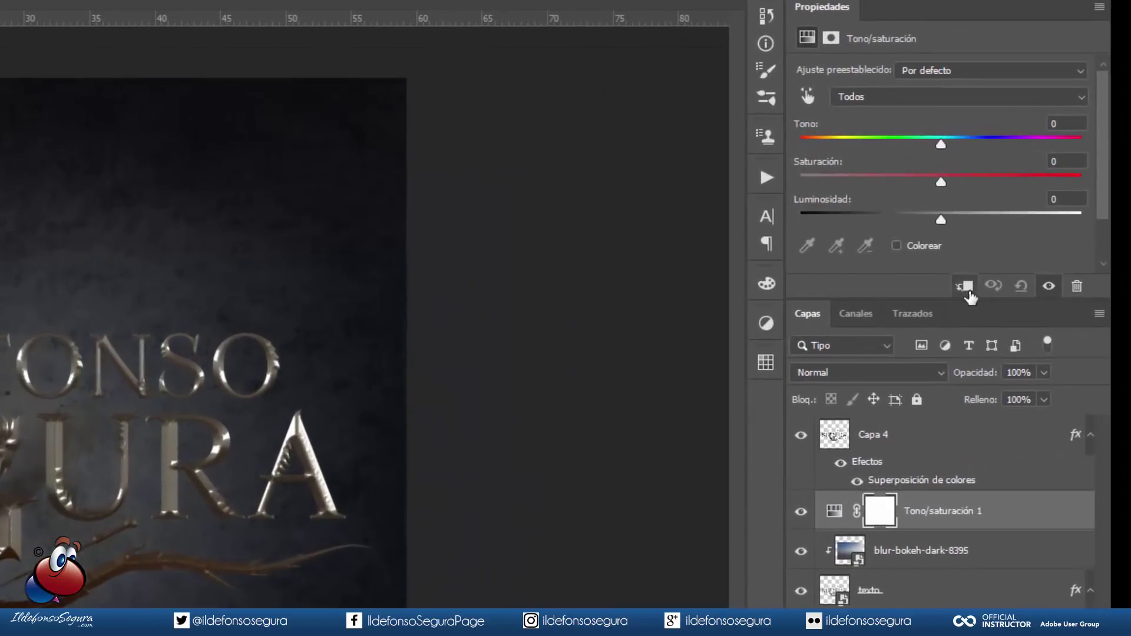
pyautogui.click(1039, 225)
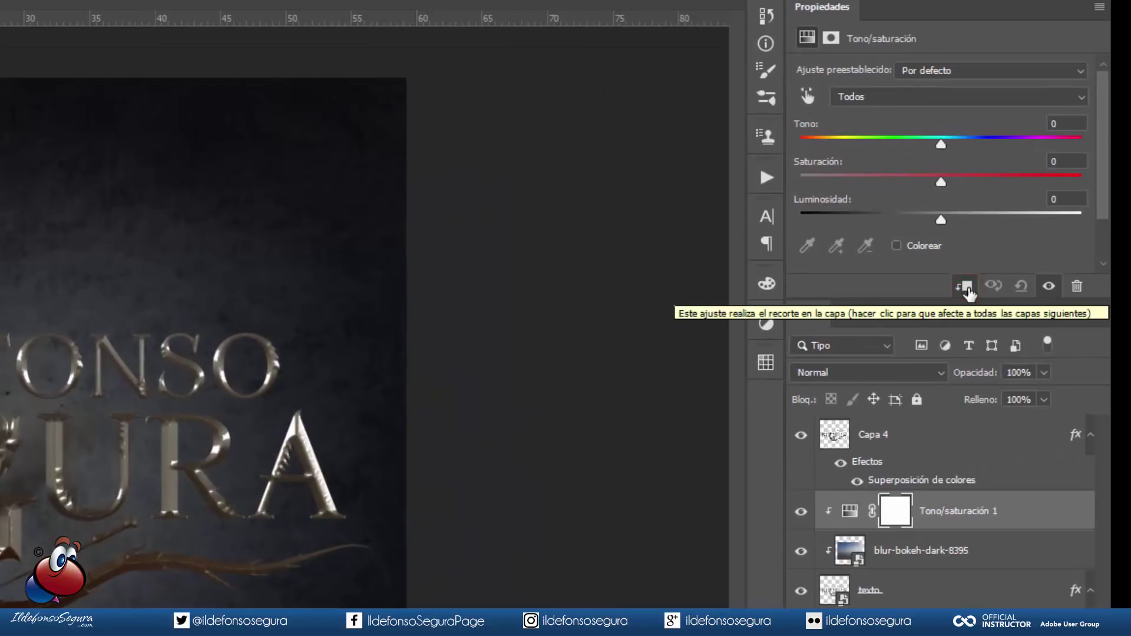
pyautogui.click(896, 246)
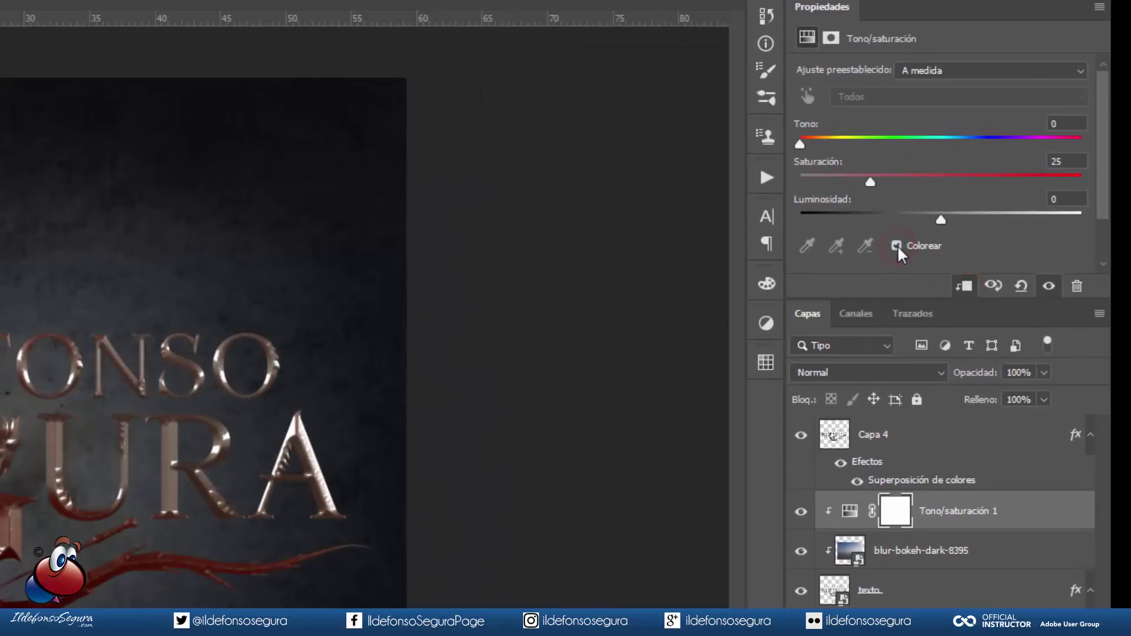
pyautogui.click(1068, 123)
pyautogui.write('211')
pyautogui.click(1056, 165)
pyautogui.write('18')
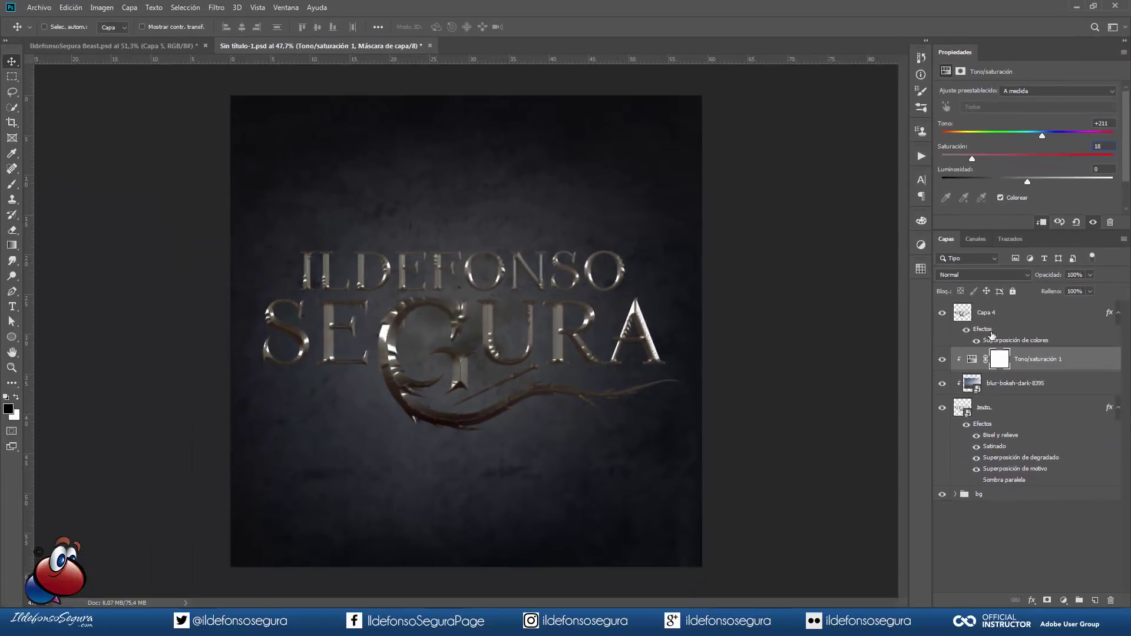
pyautogui.click(971, 364)
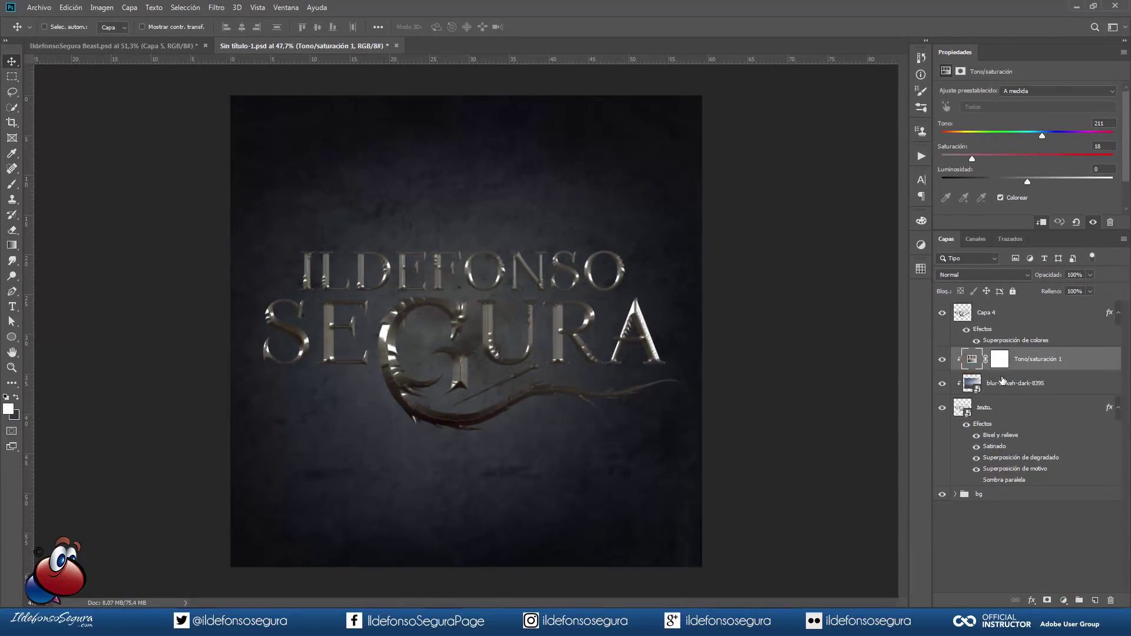
# Place the lluvia verde image as an embedded layer above the Hue/Saturation adjustment and clip it to the lettering
pyautogui.click(37, 8)
pyautogui.click(60, 219)
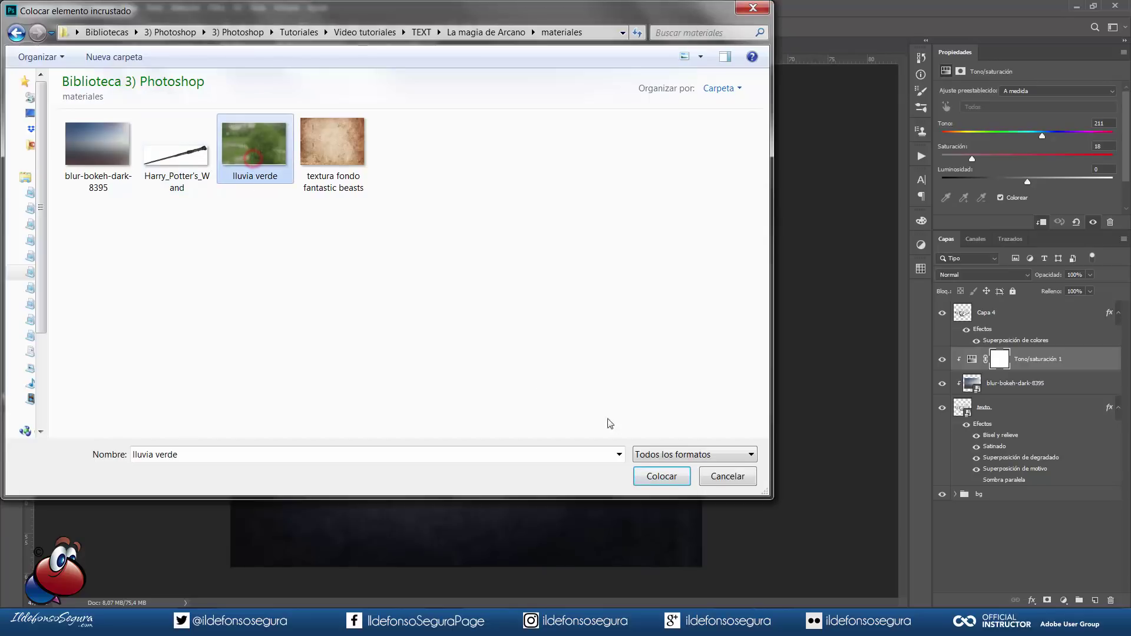
pyautogui.click(655, 476)
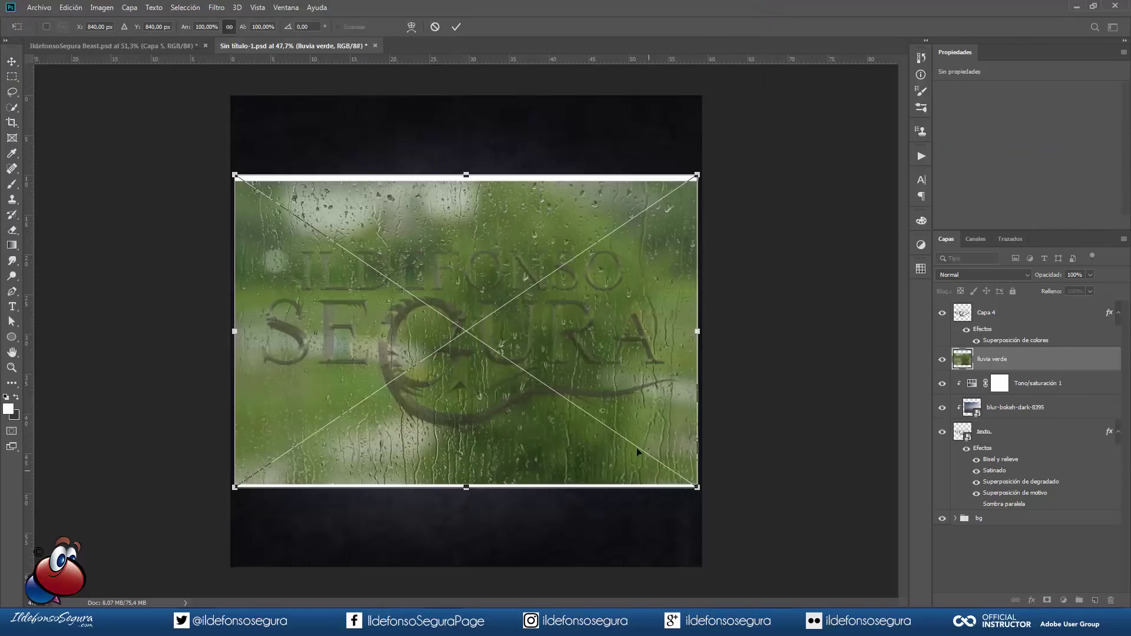
pyautogui.click(457, 28)
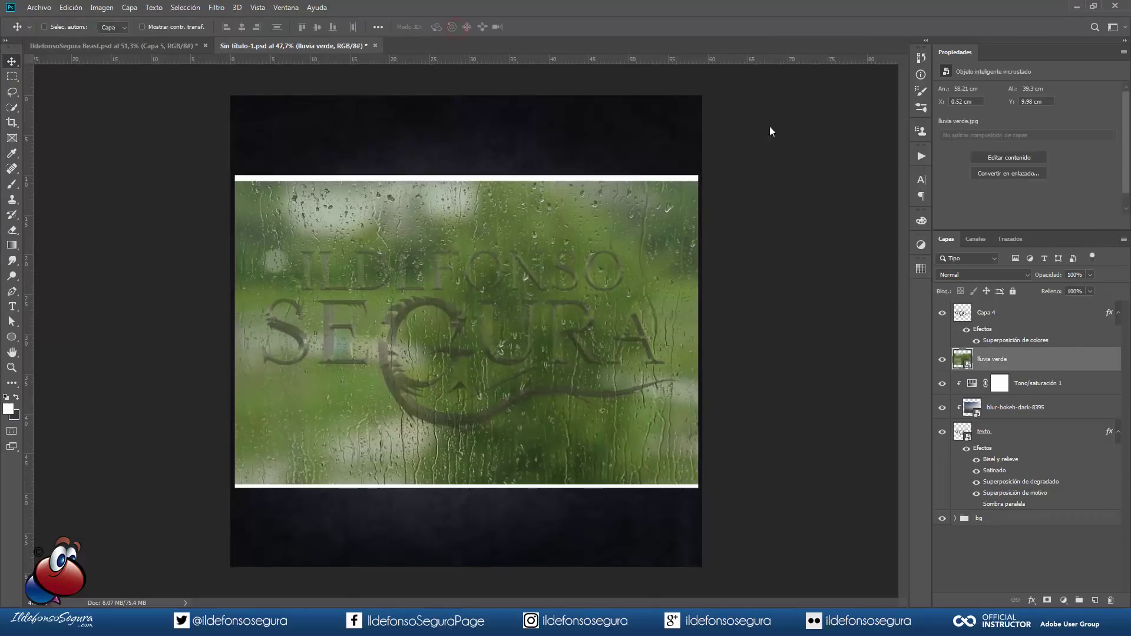
pyautogui.moveTo(960, 369); pyautogui.dragTo(981, 366)
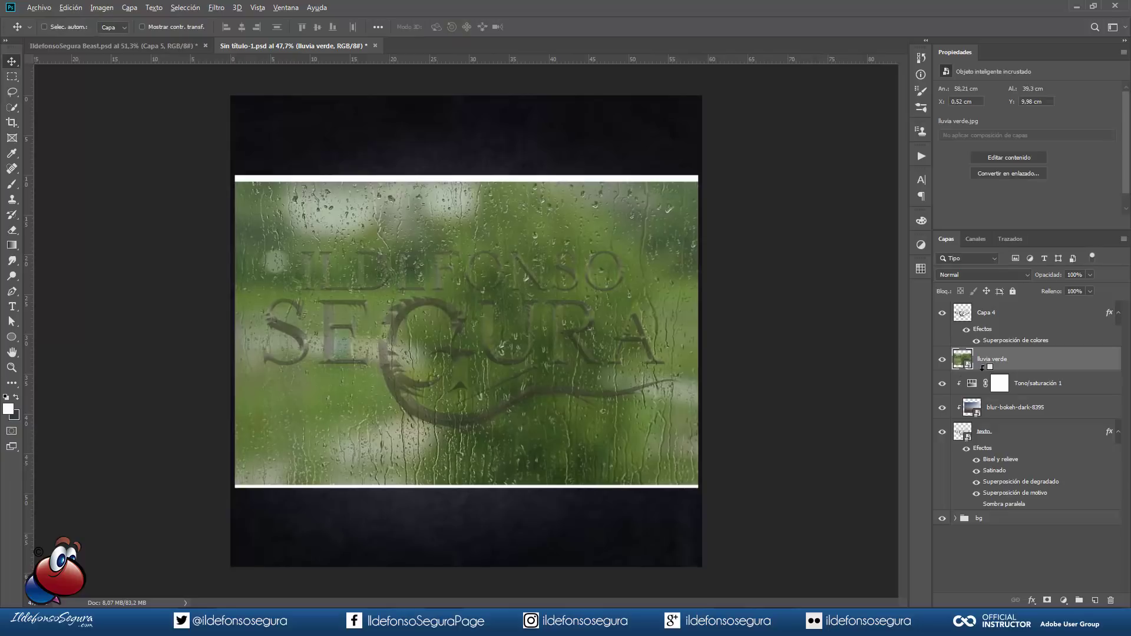
pyautogui.keyDown('alt'); pyautogui.click(982, 370); pyautogui.keyUp('alt')
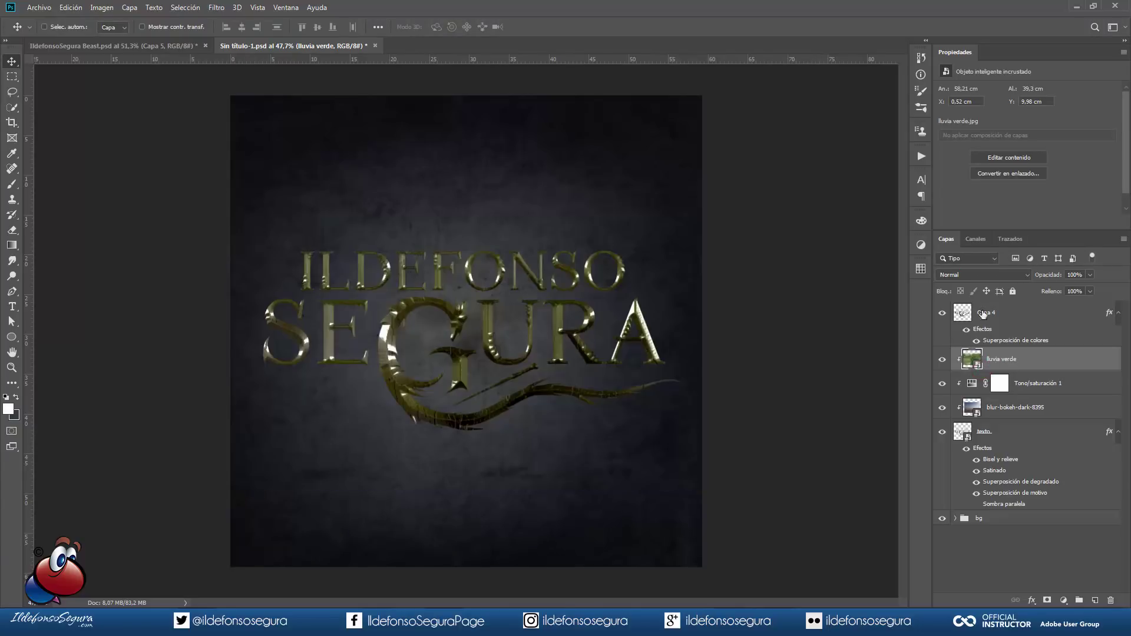
# Set the lluvia verde layer to Soft Light and show the texto layer's drop shadow
pyautogui.click(983, 275)
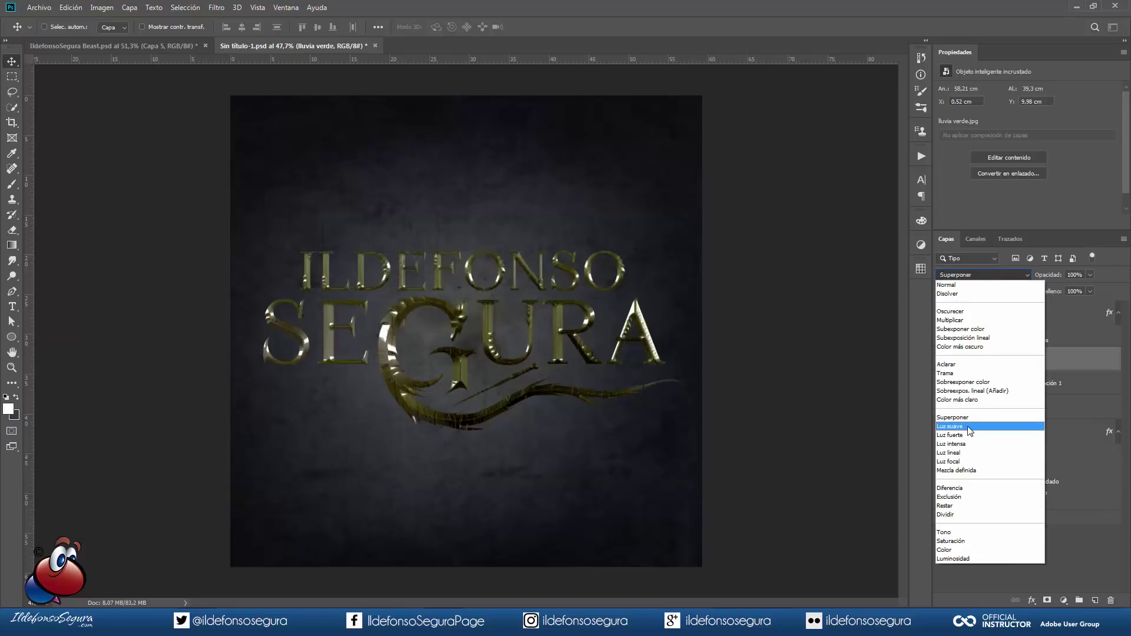
pyautogui.click(968, 428)
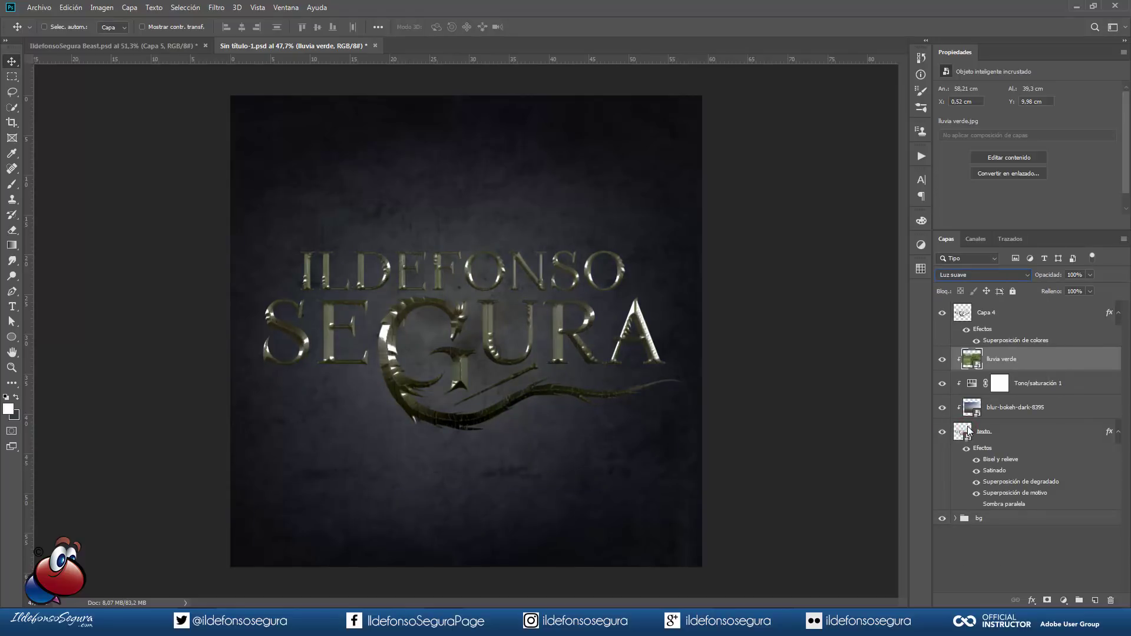
pyautogui.click(976, 504)
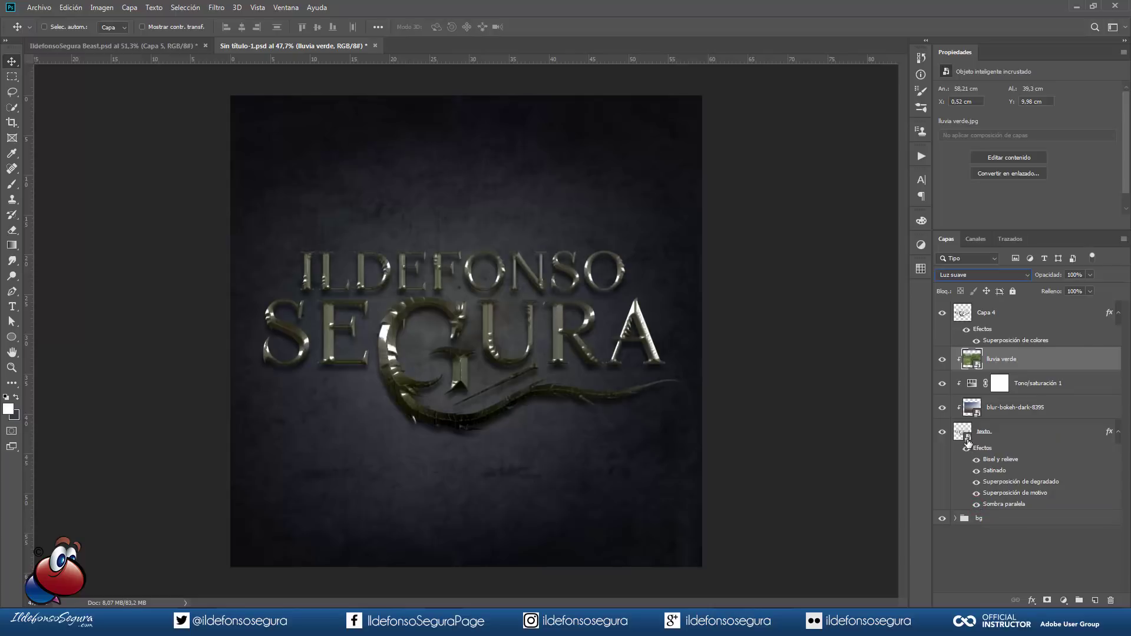
# Group all layers from Capa 4 down to texto and name the group TEXTO
pyautogui.click(1007, 318)
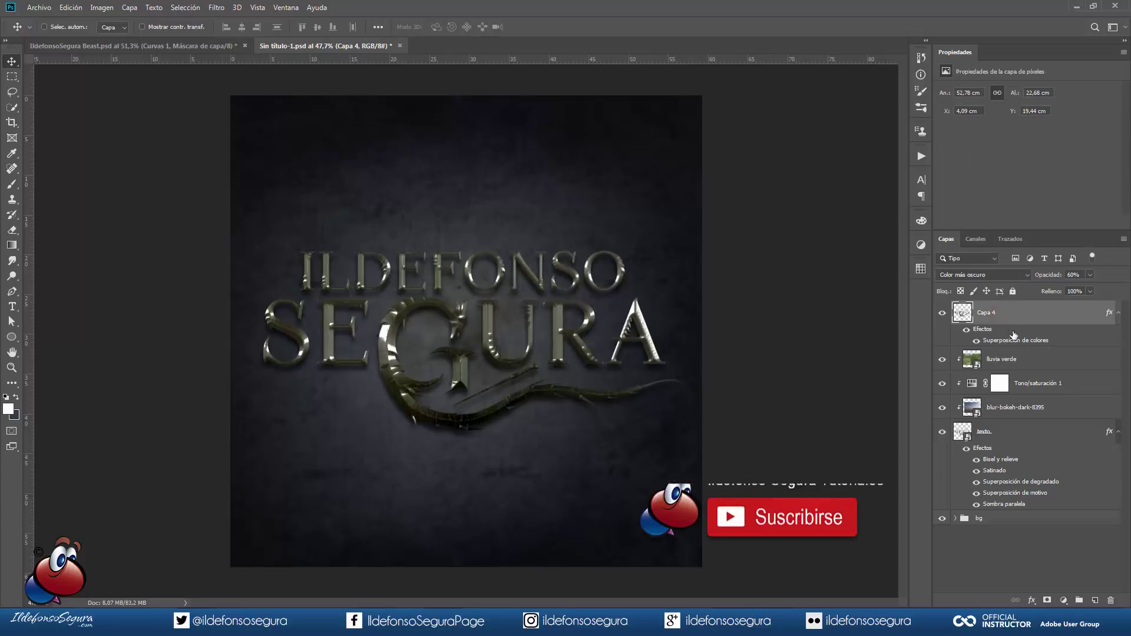
pyautogui.keyDown('shift'); pyautogui.click(1028, 436); pyautogui.keyUp('shift')
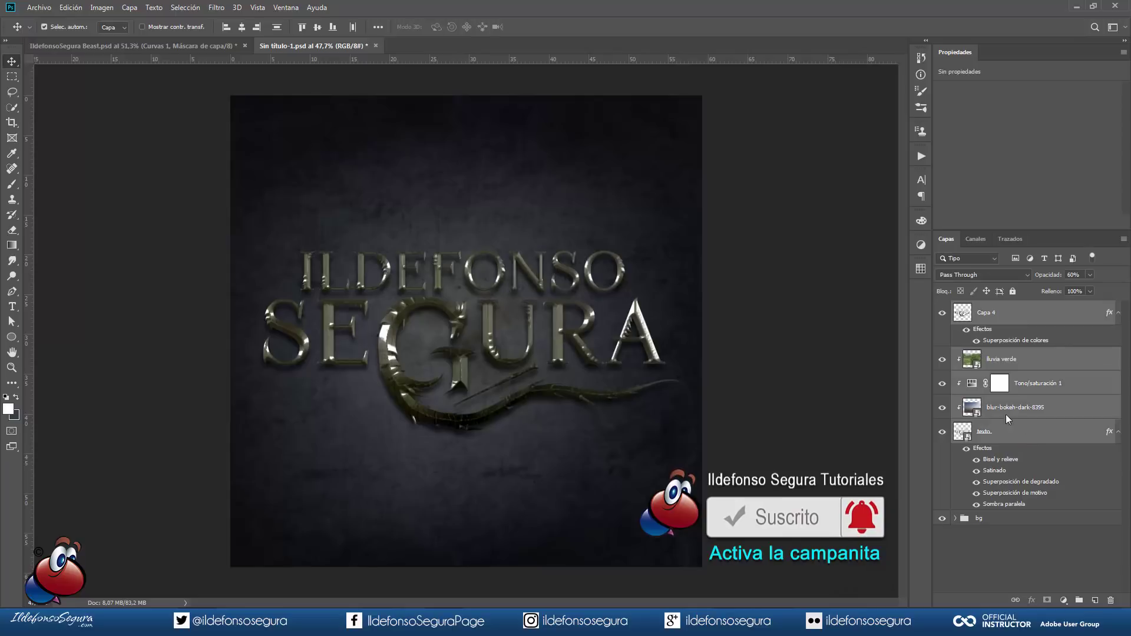
pyautogui.hotkey('ctrl', 'g')
pyautogui.doubleClick(981, 310)
pyautogui.write('TEXTO')
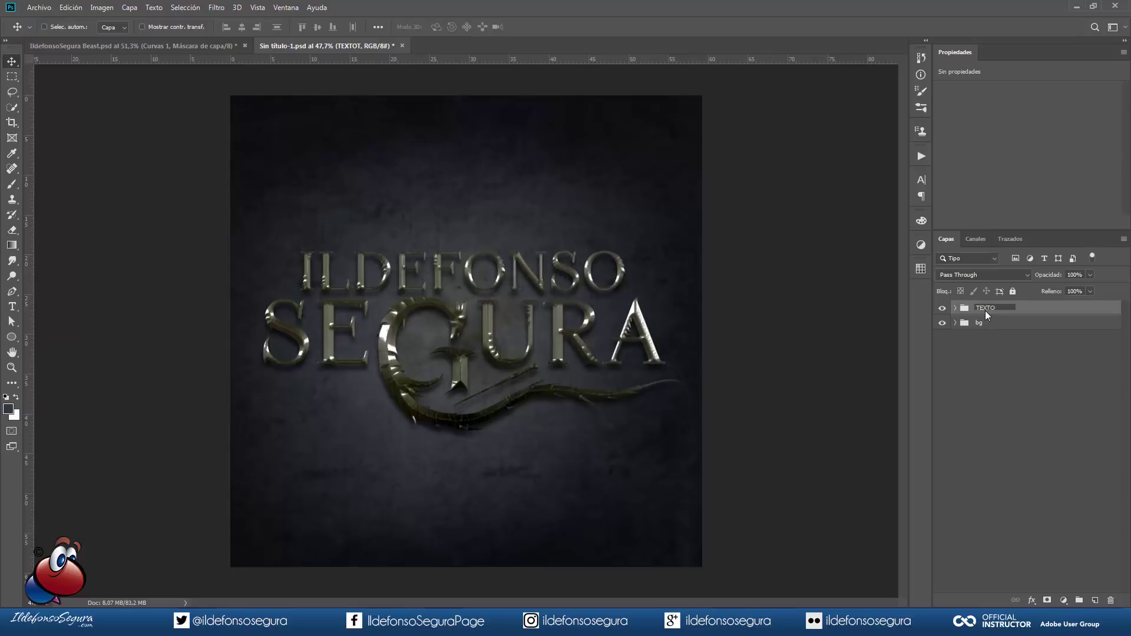
pyautogui.press('Return')
# Add a Curves adjustment layer above the TEXTO group and raise its Red curve at input 96 to output 137
pyautogui.click(1063, 600)
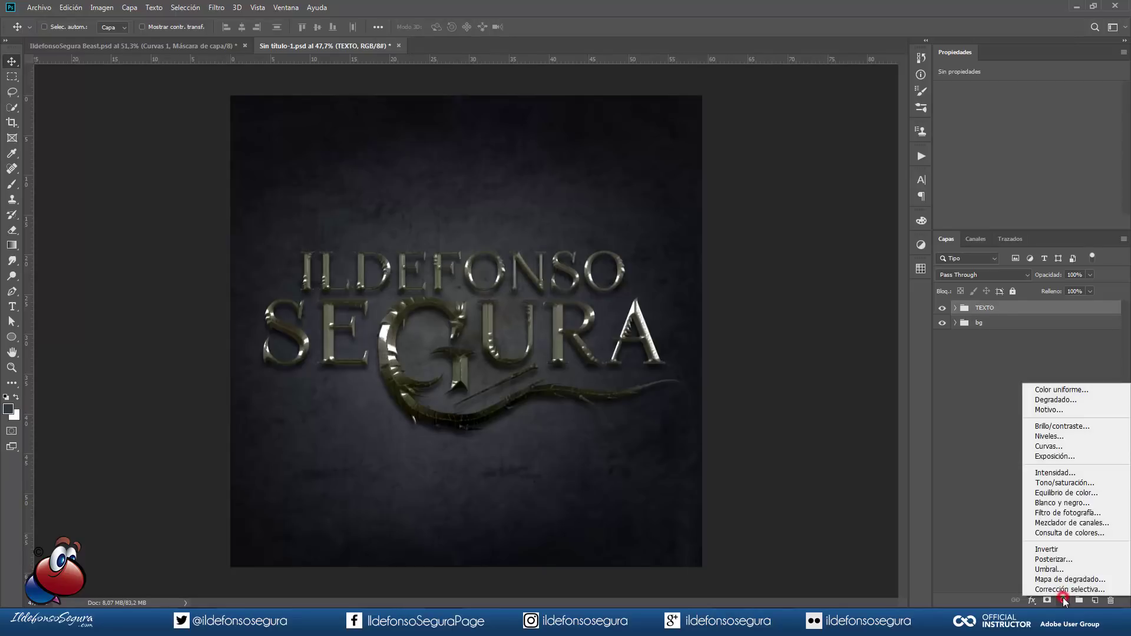
pyautogui.click(1068, 447)
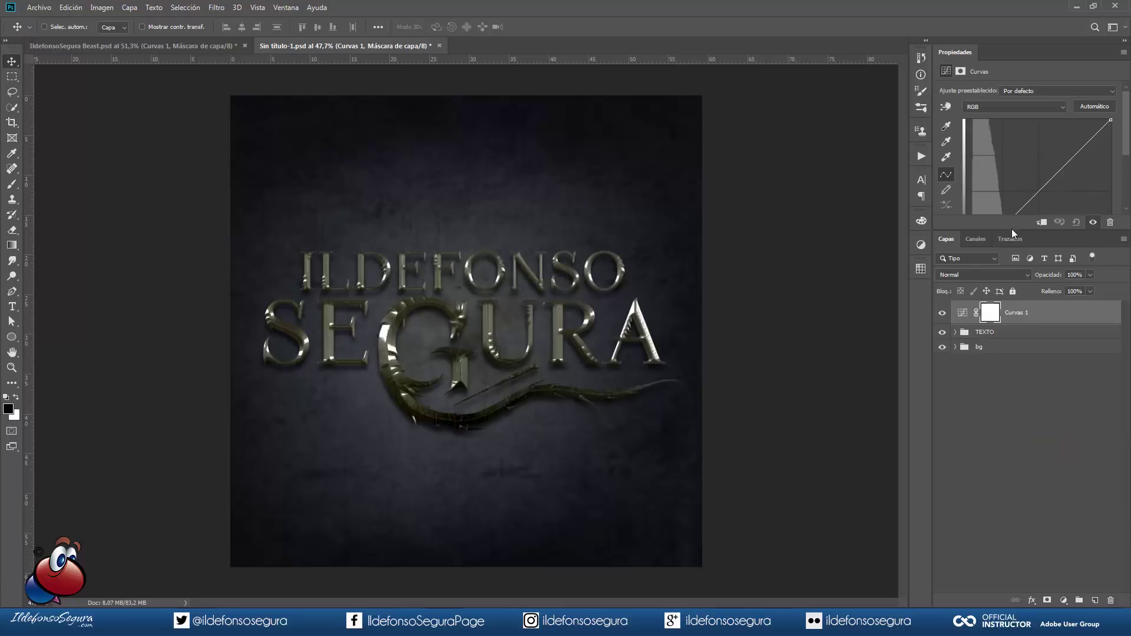
pyautogui.moveTo(1012, 230); pyautogui.dragTo(1015, 308)
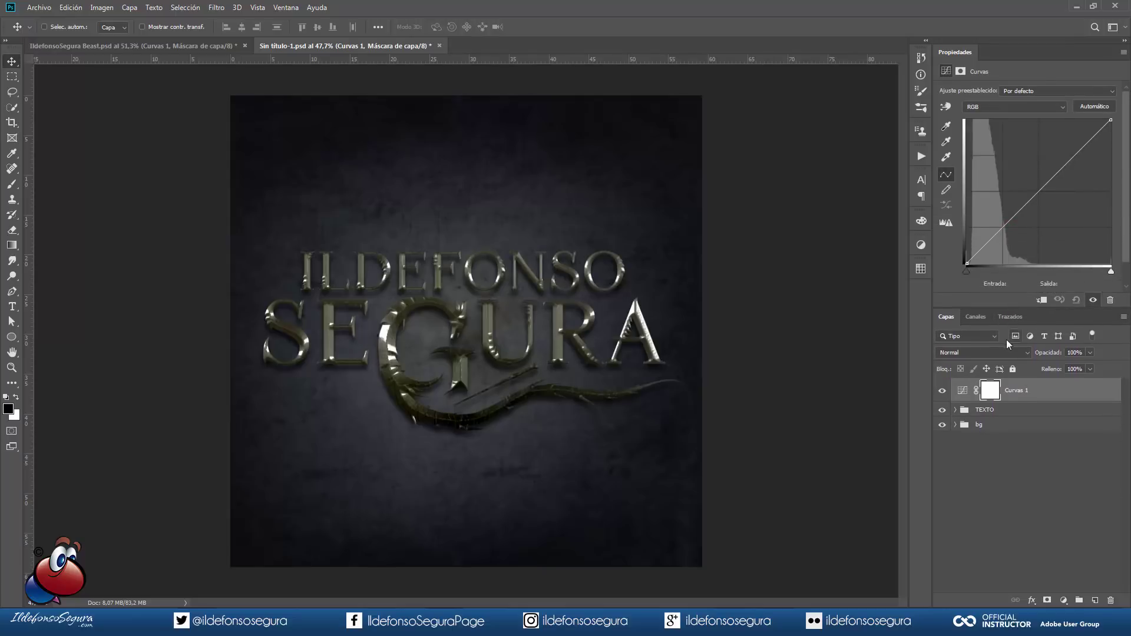
pyautogui.click(1010, 104)
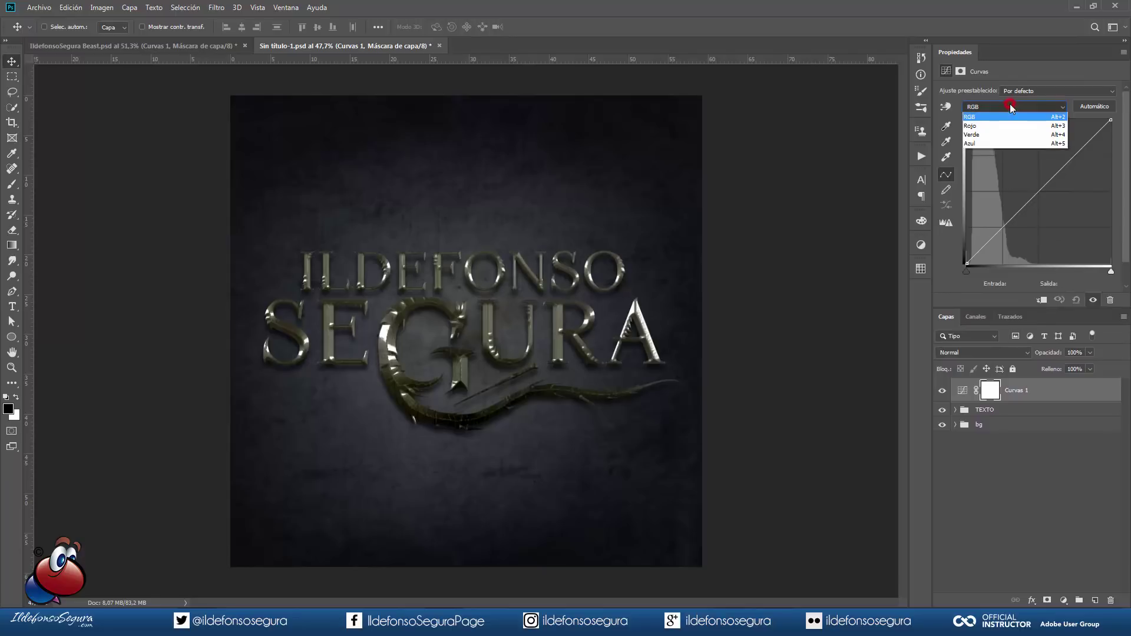
pyautogui.click(1005, 122)
pyautogui.moveTo(1032, 196); pyautogui.dragTo(1021, 186)
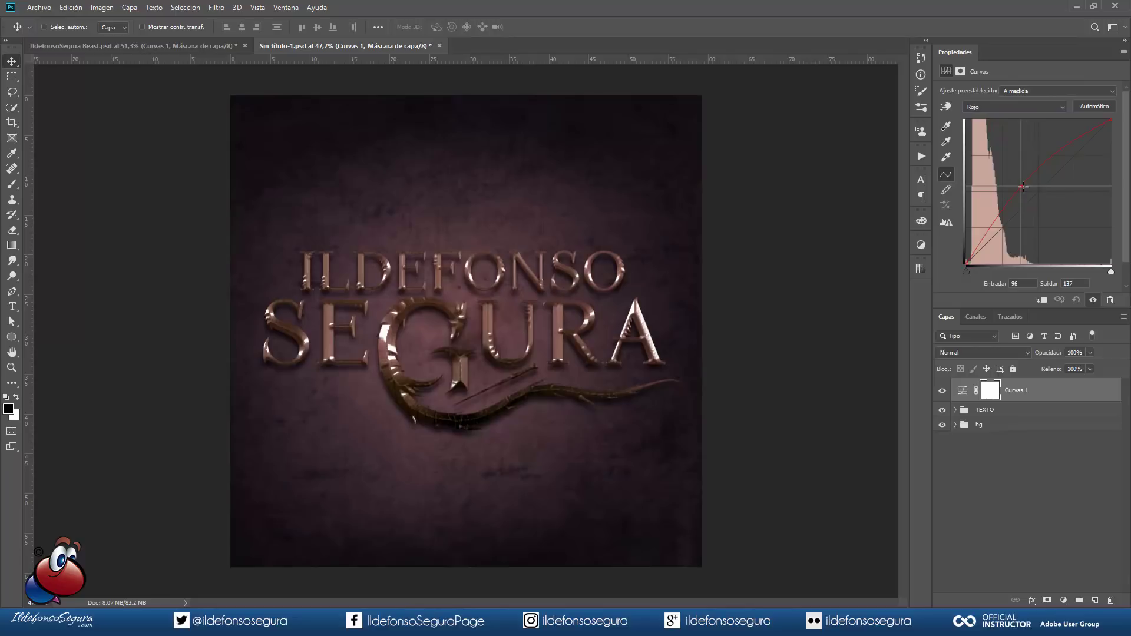
# Raise the Green curve's black point to output 15 and move the Blue curve's white point to input 221 in the Curves adjustment
pyautogui.click(1016, 110)
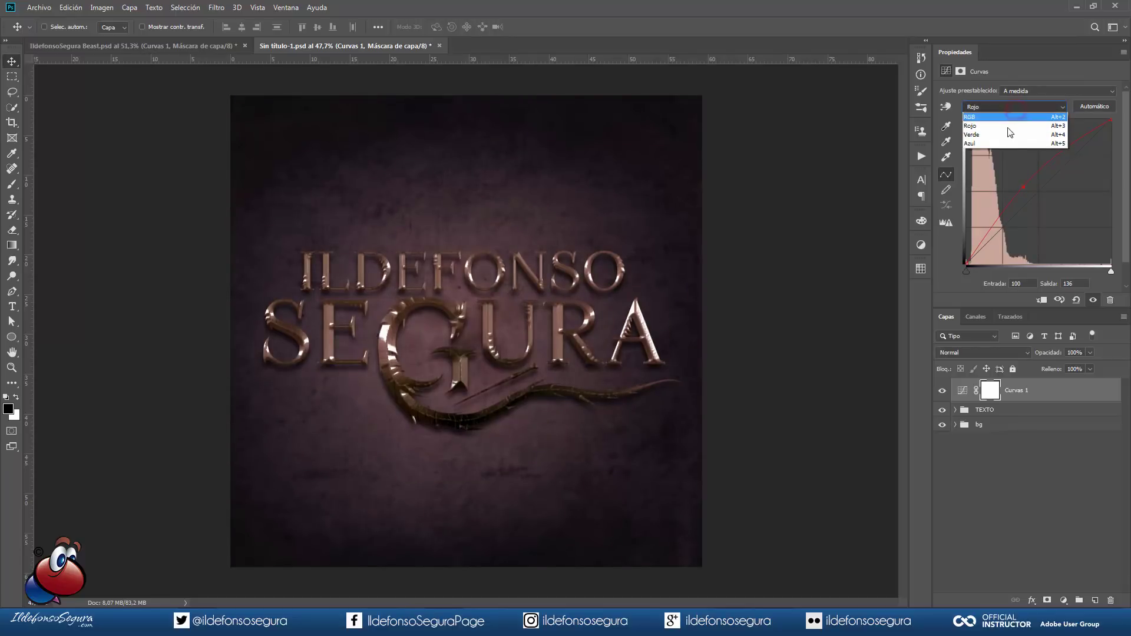
pyautogui.click(1005, 134)
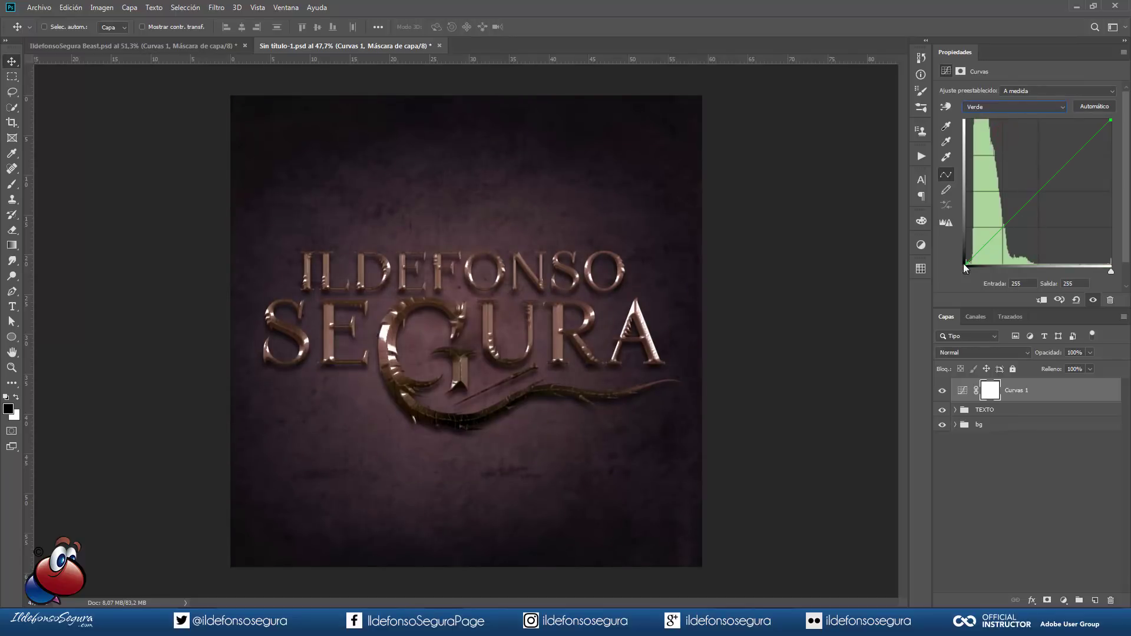
pyautogui.moveTo(967, 265); pyautogui.dragTo(959, 258)
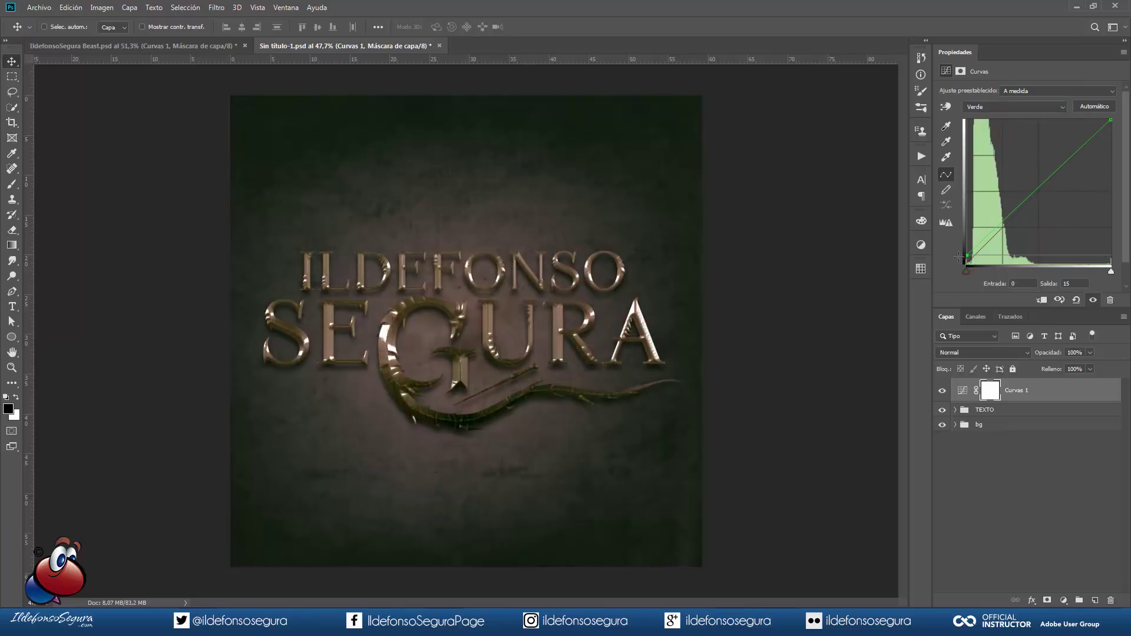
pyautogui.click(1016, 112)
pyautogui.click(1012, 143)
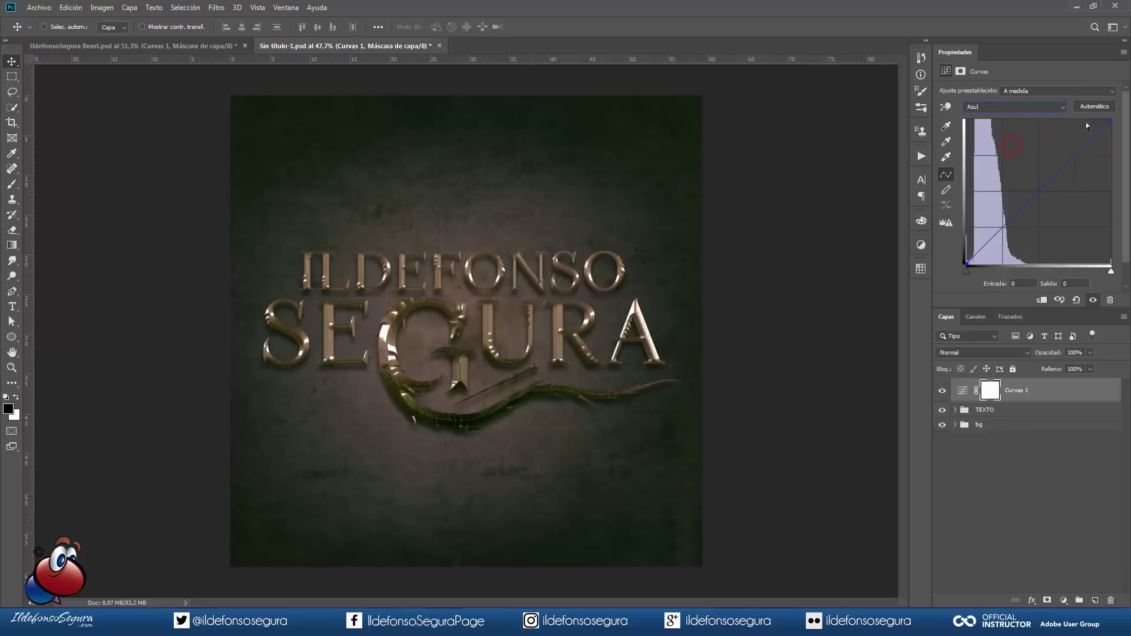
pyautogui.moveTo(1110, 120); pyautogui.dragTo(1094, 118)
# Set the Curvas 1 layer to Color Dodge (Sobreexponer color), clip it to the TEXTO group and lower its opacity to 50%
pyautogui.click(1008, 352)
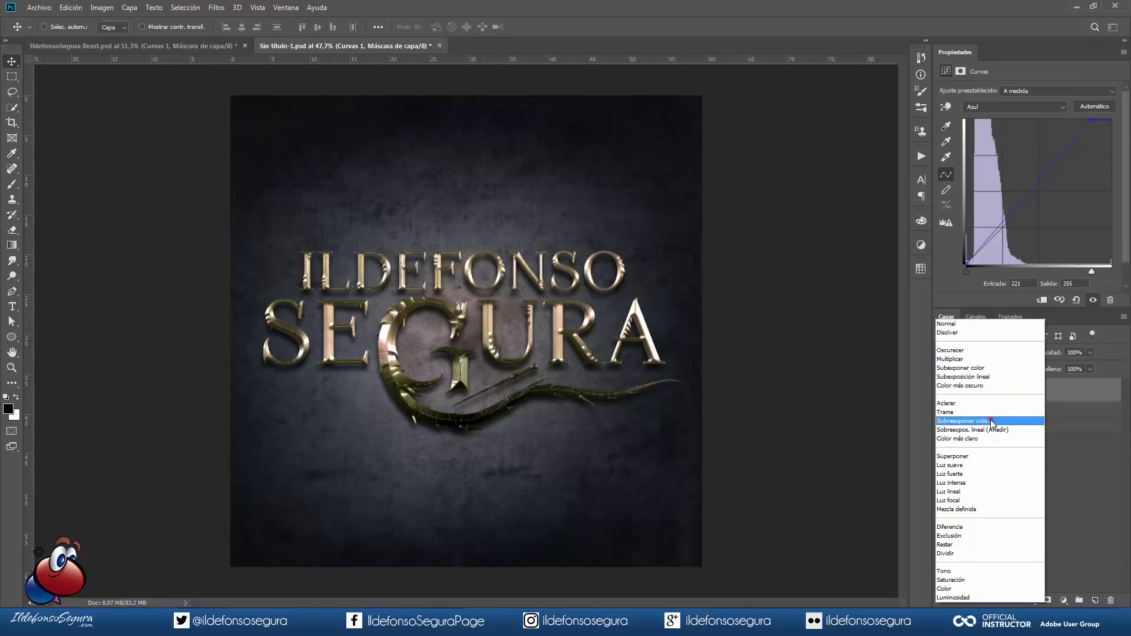
pyautogui.click(992, 421)
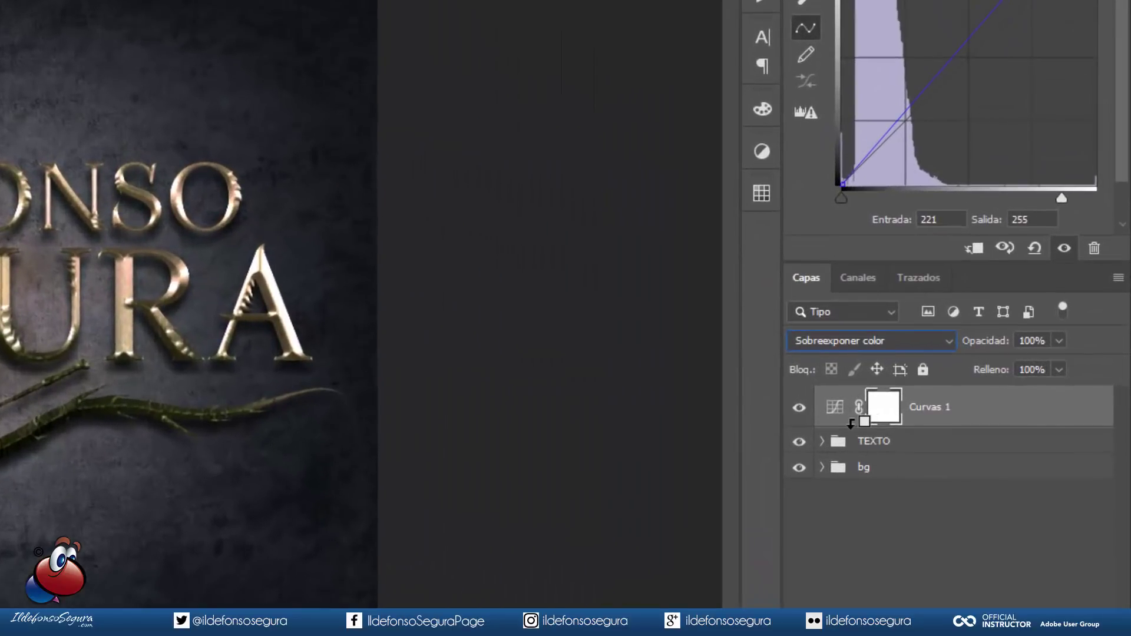
pyautogui.keyDown('alt'); pyautogui.click(846, 423); pyautogui.keyUp('alt')
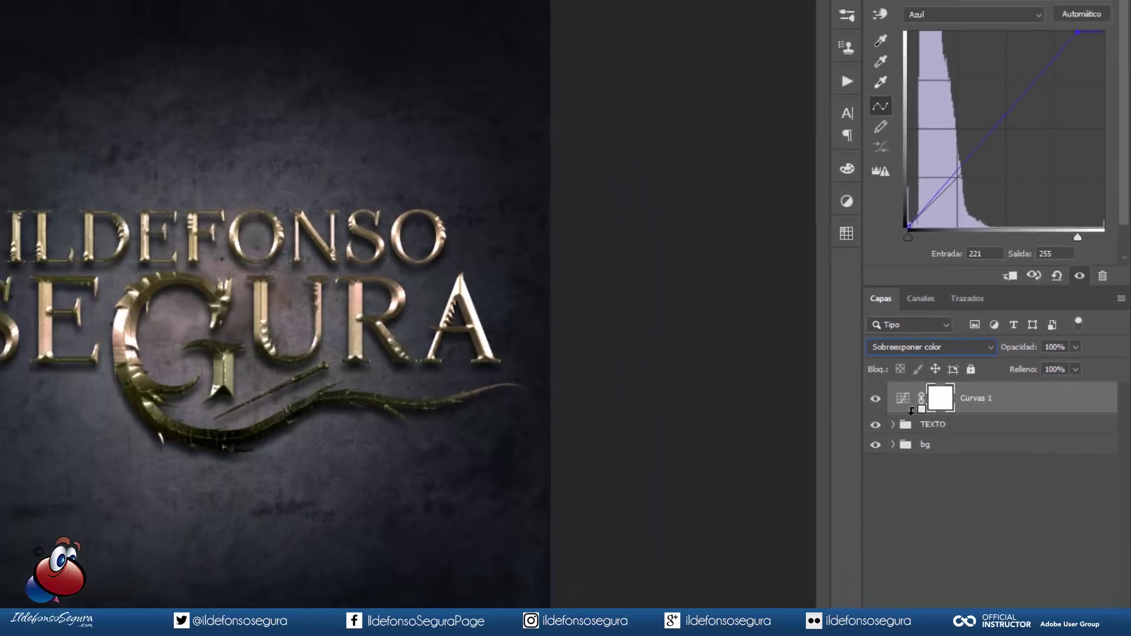
pyautogui.press('5')
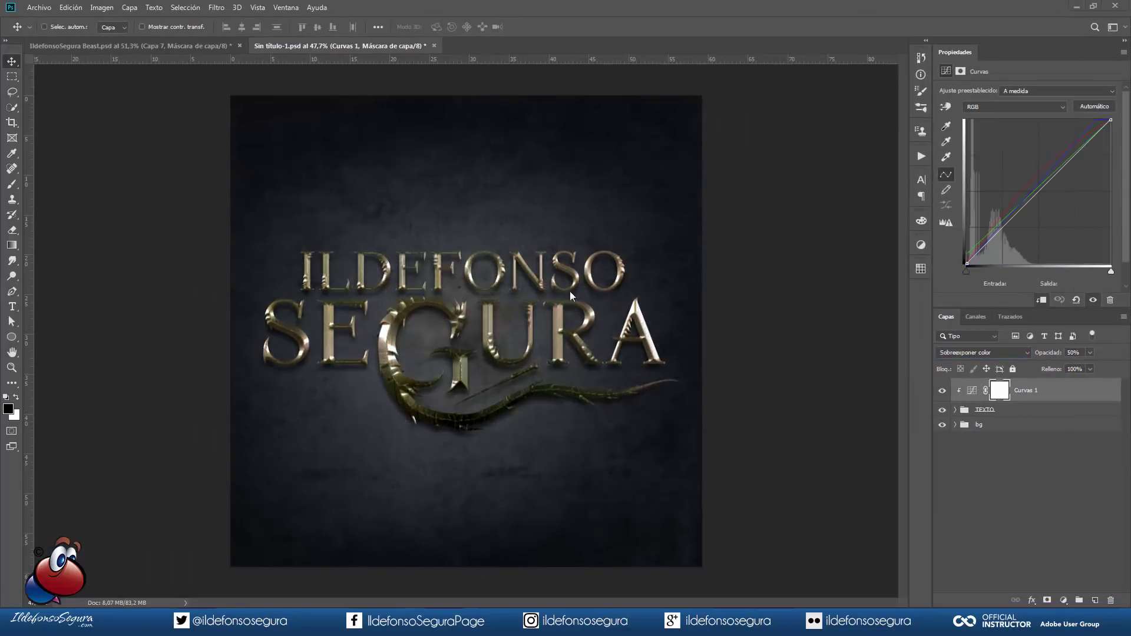
# Duplicate the Curvas 1 adjustment, clip the copy to the TEXTO group, set its opacity to 20% and compare its effect
pyautogui.click(969, 391)
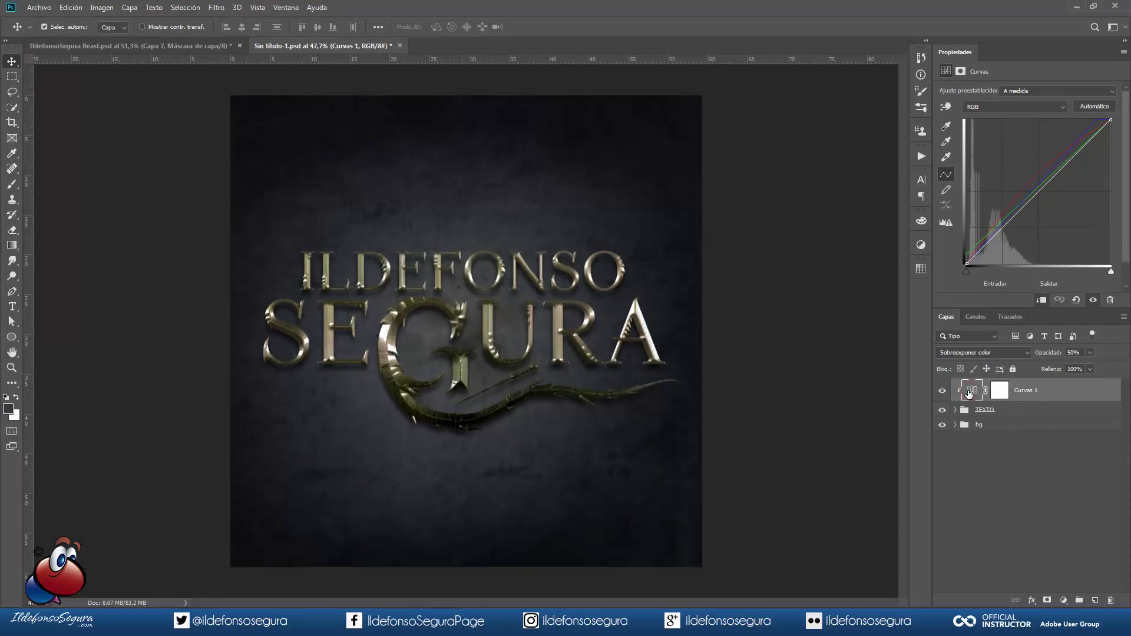
pyautogui.hotkey('ctrl', 'j')
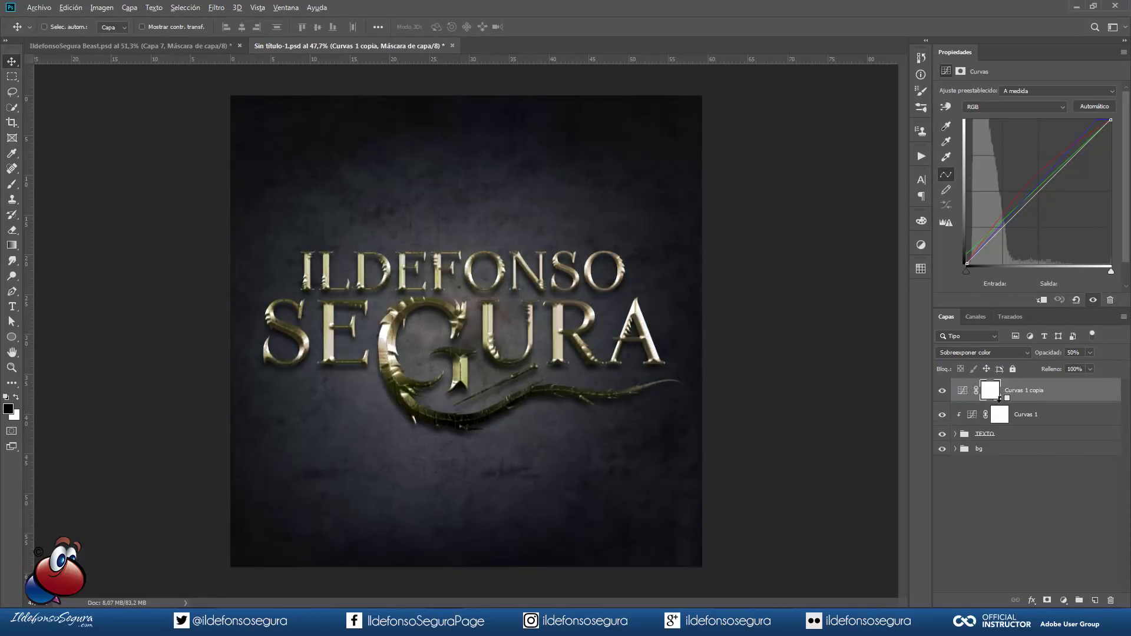
pyautogui.keyDown('alt'); pyautogui.click(999, 402); pyautogui.keyUp('alt')
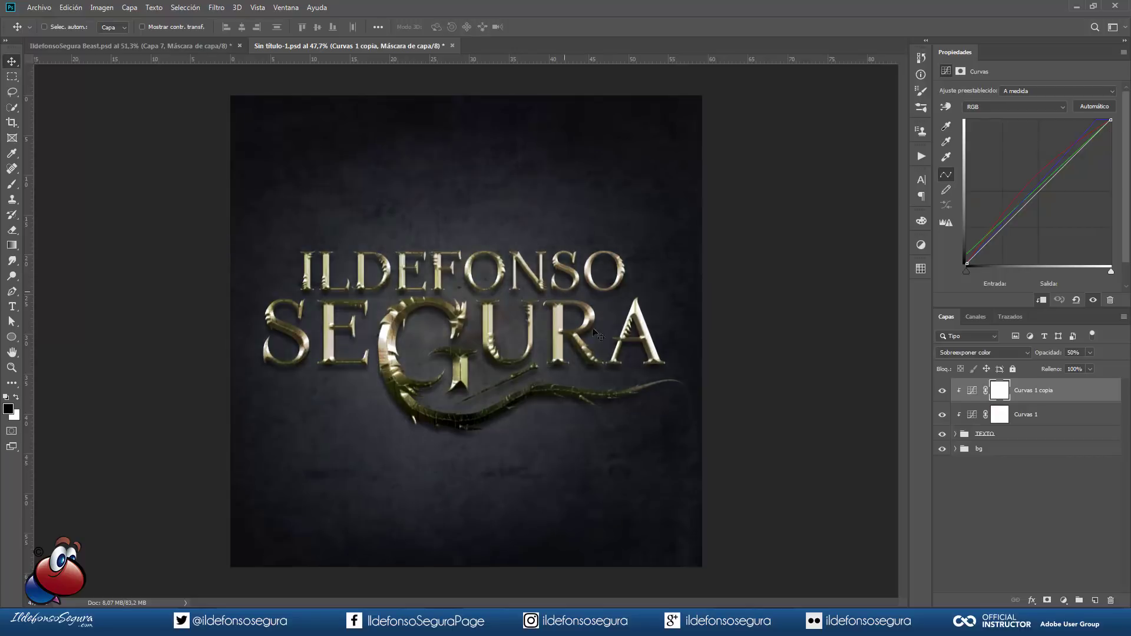
pyautogui.click(1071, 353)
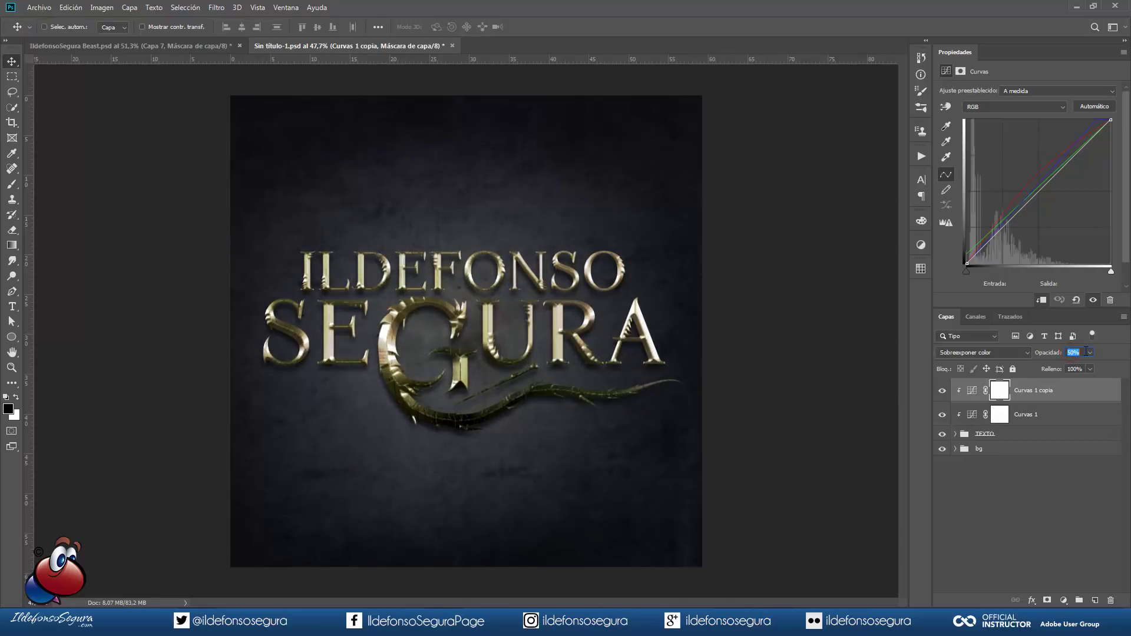
pyautogui.write('20')
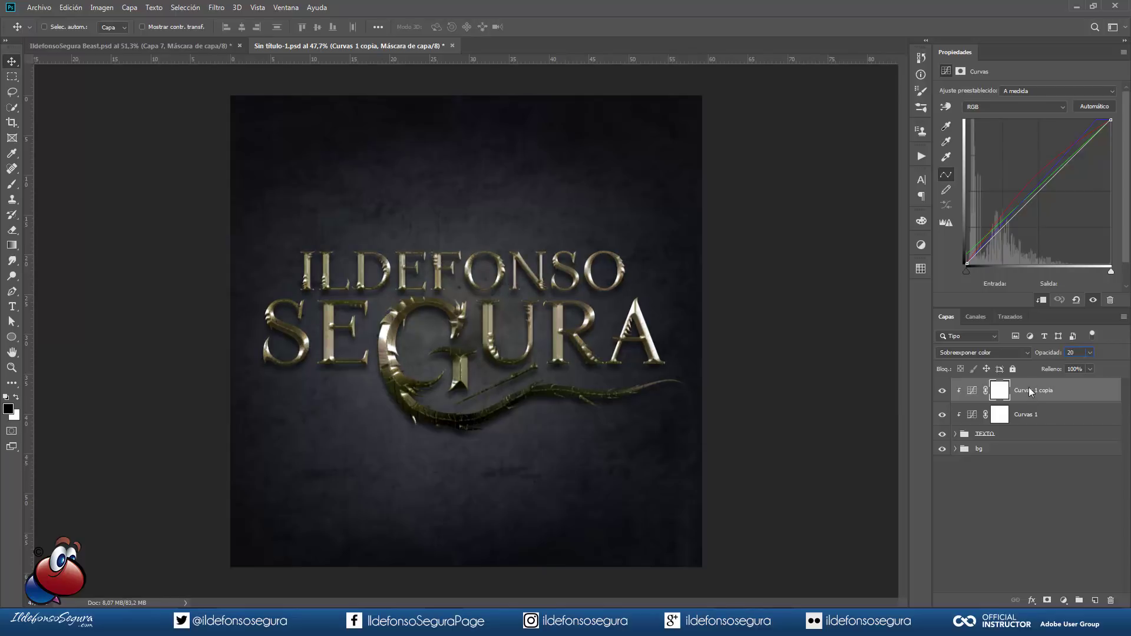
pyautogui.press('Return')
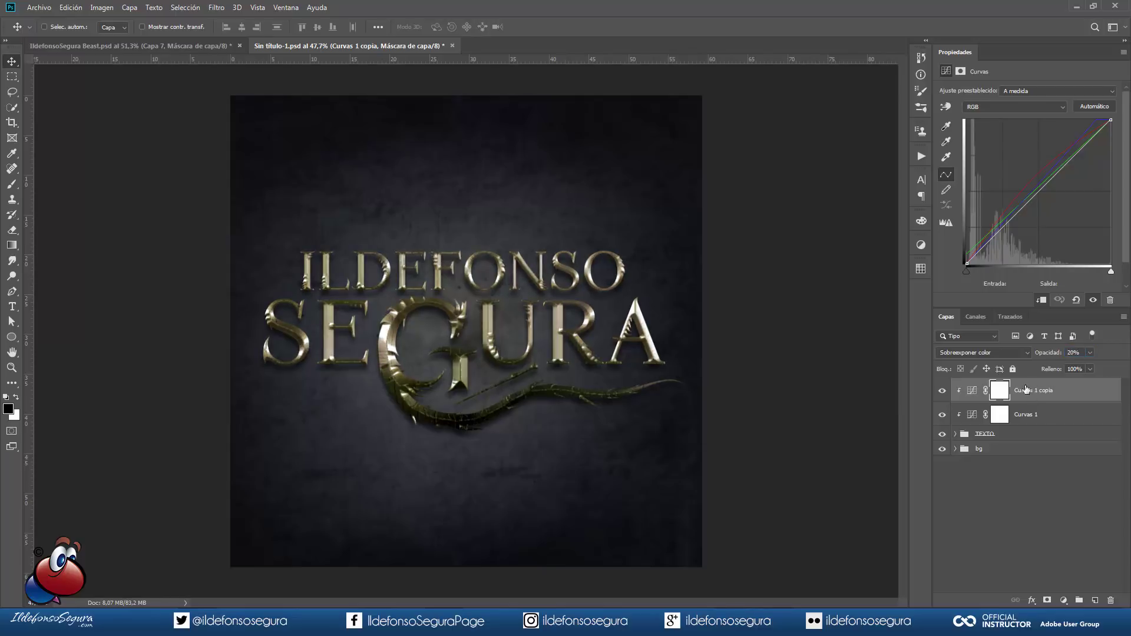
pyautogui.click(943, 392)
pyautogui.click(943, 392)
# Add a new layer at the top of the stack and fill it with the merged composition using Apply Image
pyautogui.click(1094, 600)
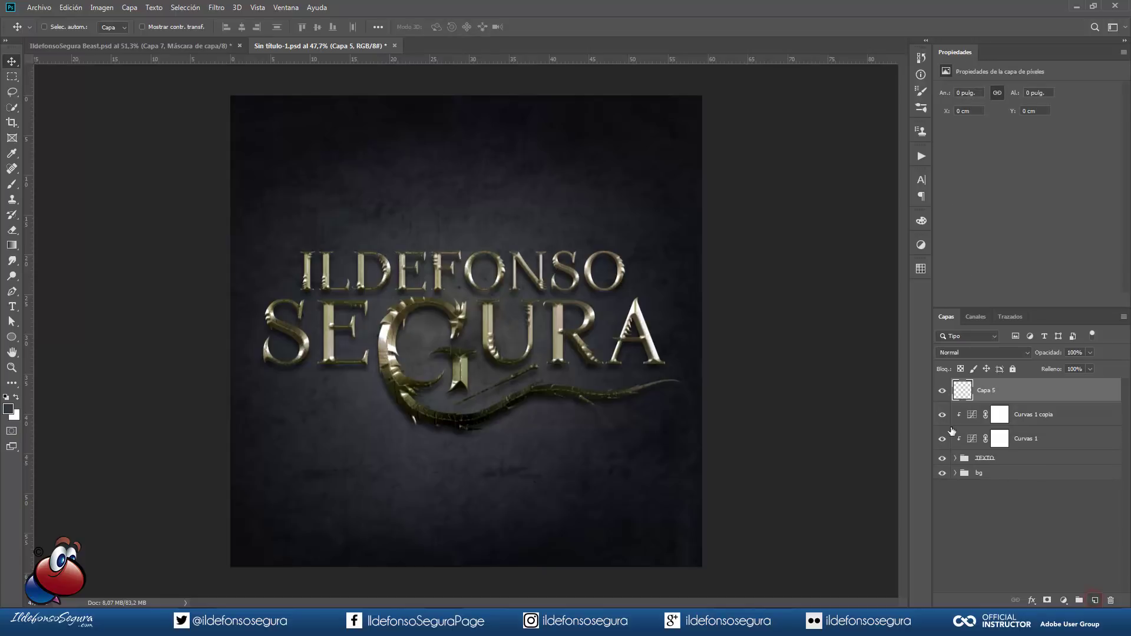
pyautogui.click(102, 8)
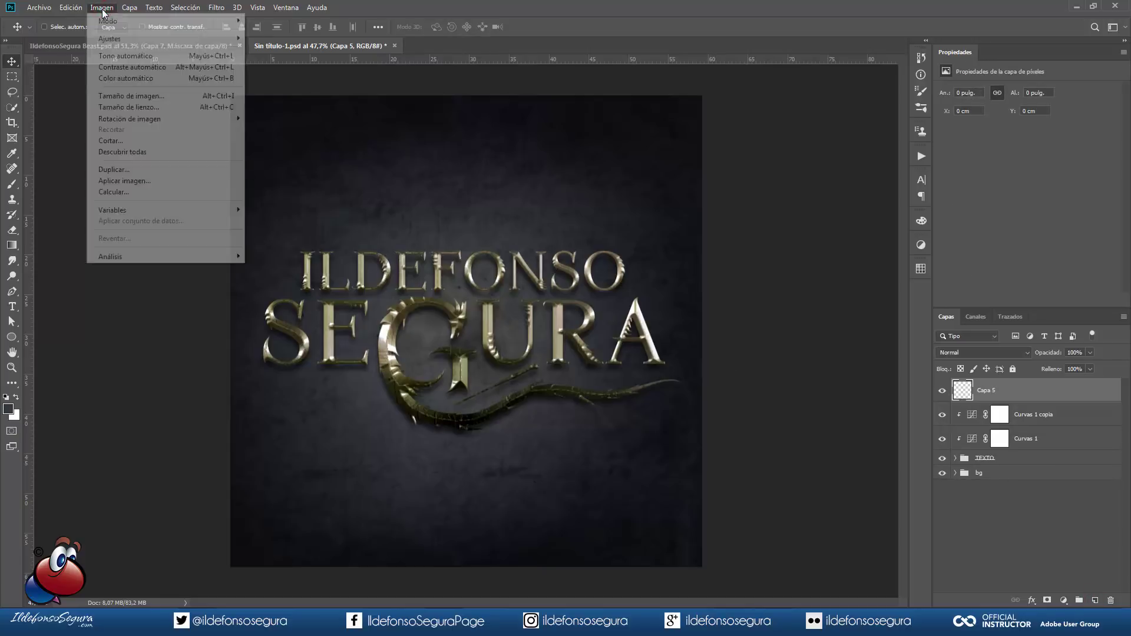
pyautogui.click(141, 183)
pyautogui.click(669, 186)
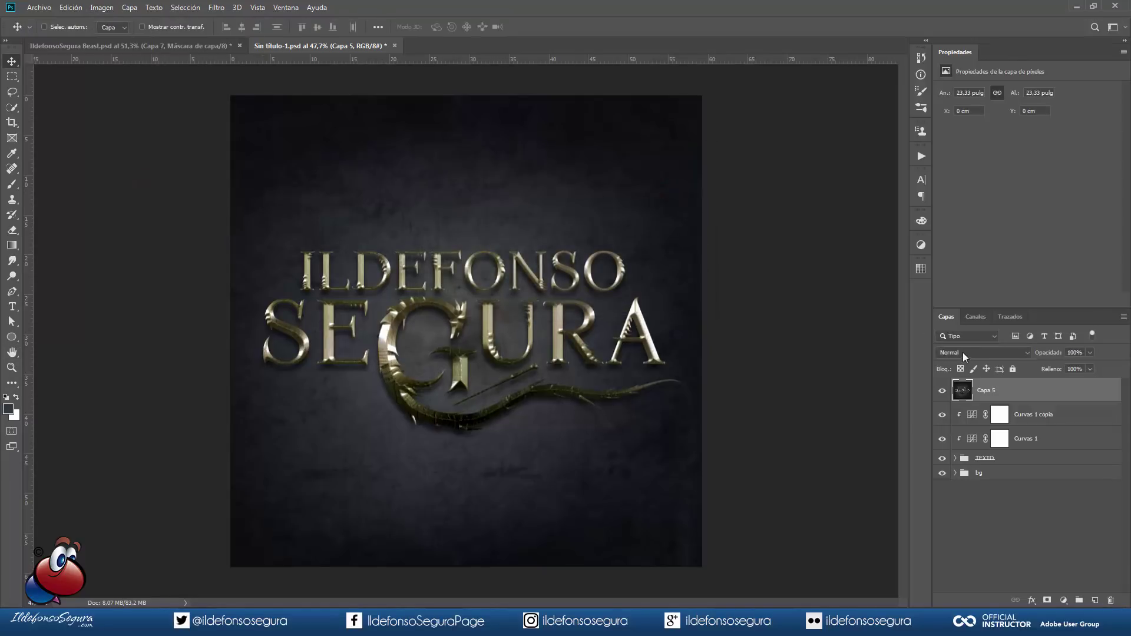
# Apply a High Pass filter with a 2.0 px radius to Capa 5 and set its blend mode to Linear Light (Luz lineal)
pyautogui.click(215, 7)
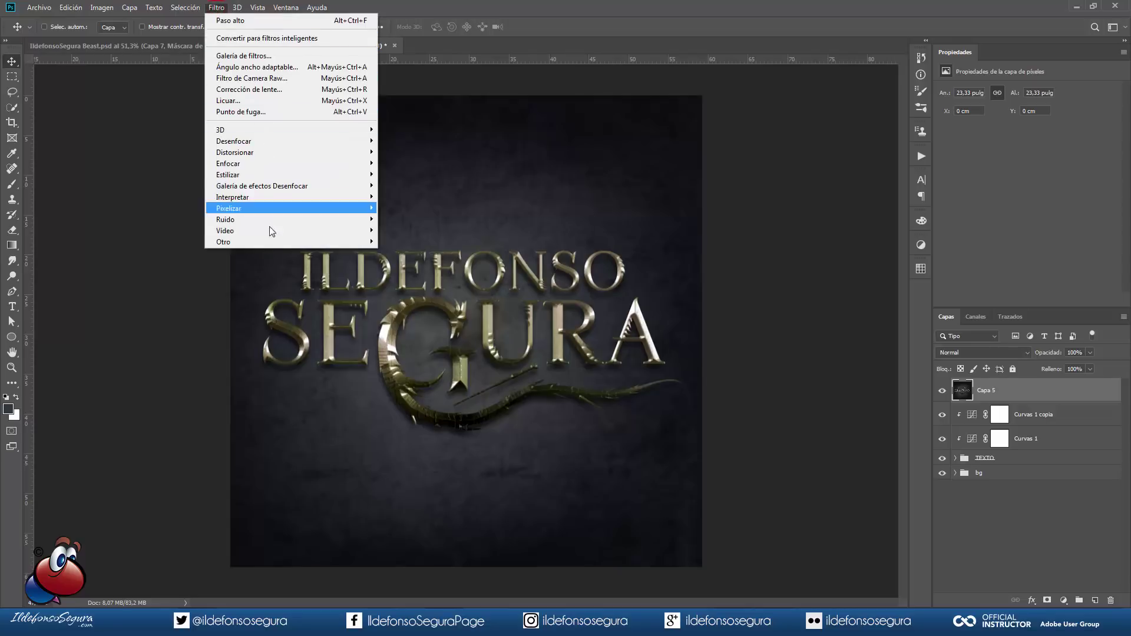
pyautogui.moveTo(267, 242)
pyautogui.click(398, 300)
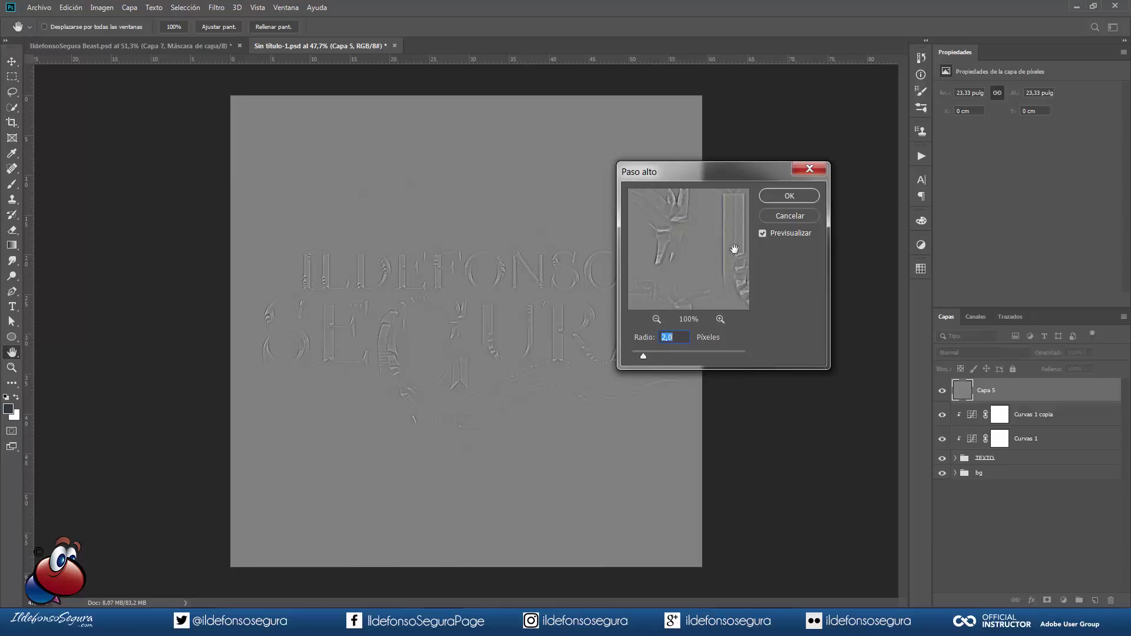
pyautogui.click(781, 196)
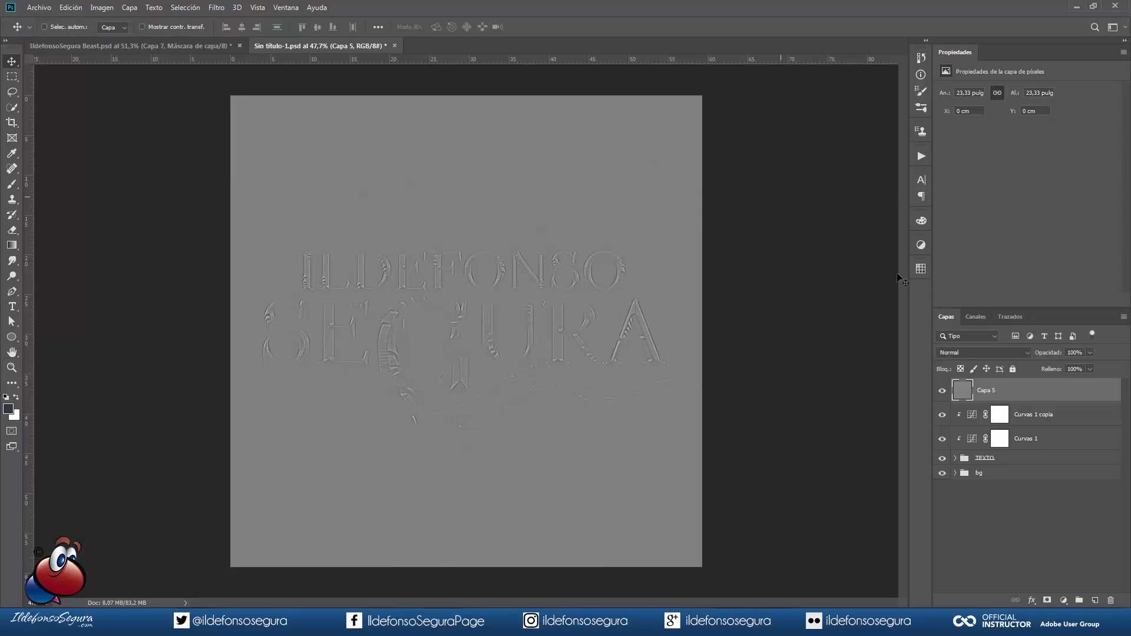
pyautogui.click(974, 352)
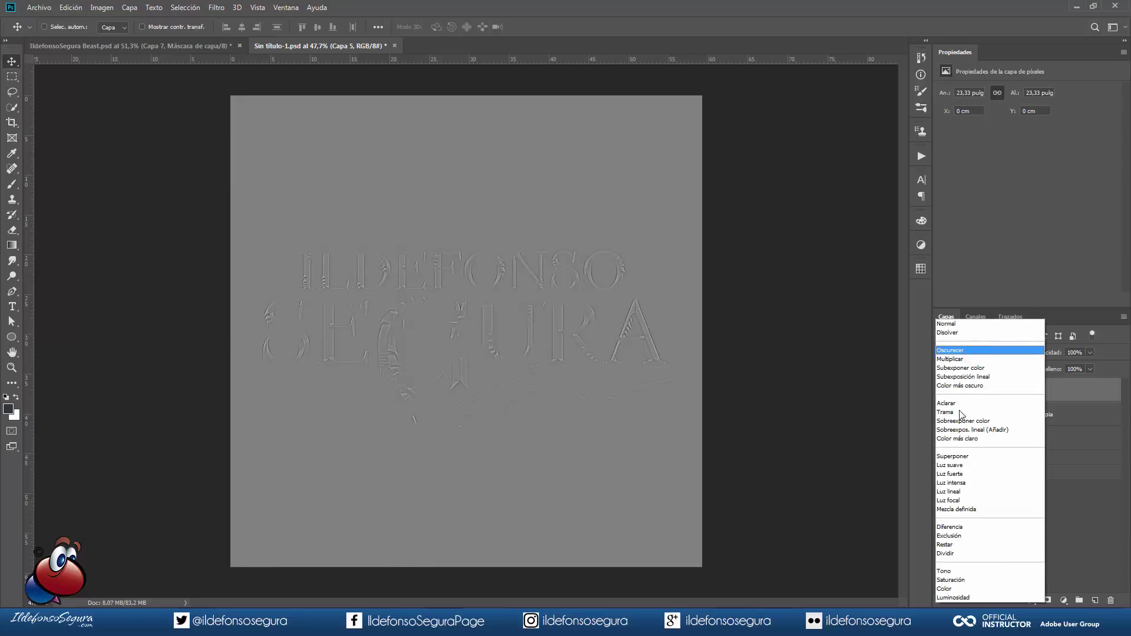
pyautogui.click(953, 491)
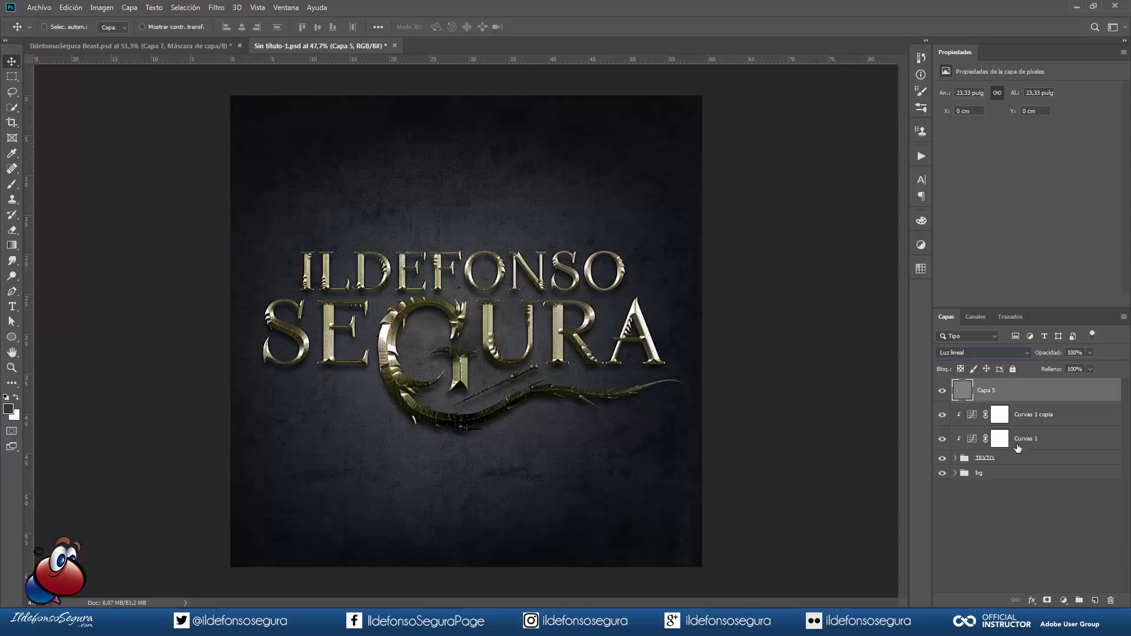
# Load the texto layer's outline as a selection, mask Capa 5 to that lettering and compare the sharpening on and off
pyautogui.click(956, 461)
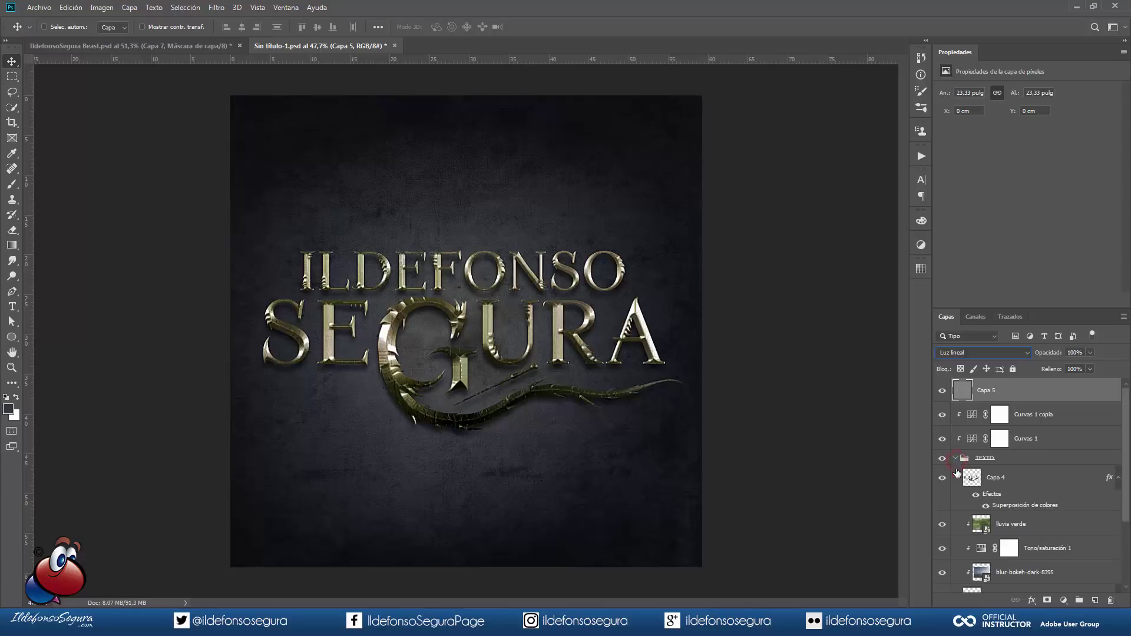
pyautogui.scroll(-1, 983, 539)
pyautogui.press('ctrl')
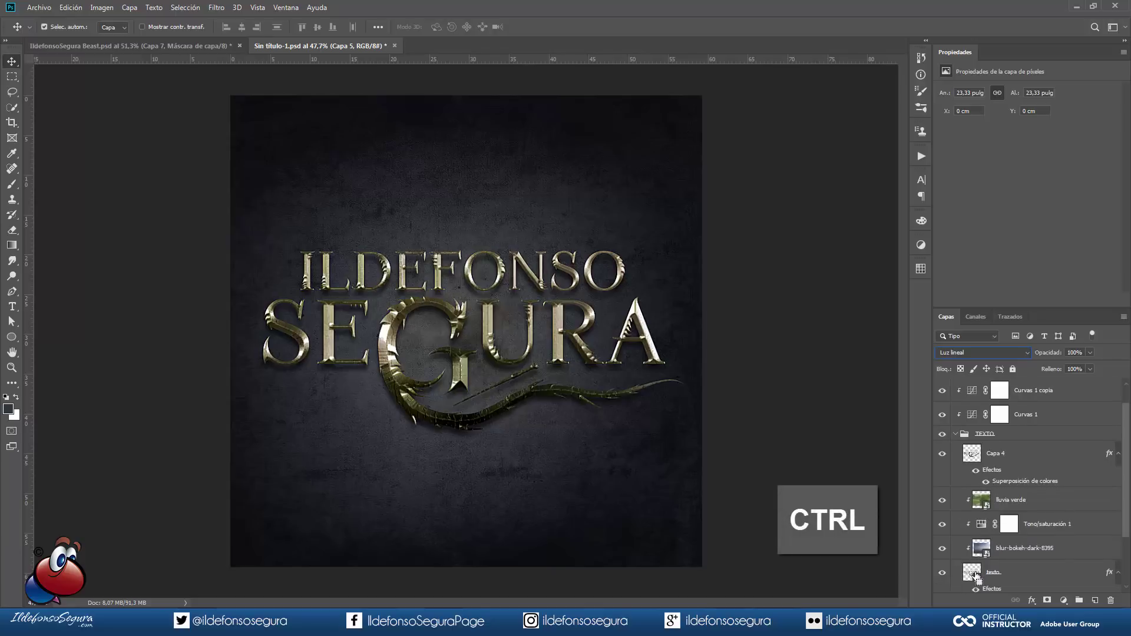
pyautogui.keyDown('ctrl'); pyautogui.click(975, 574); pyautogui.keyUp('ctrl')
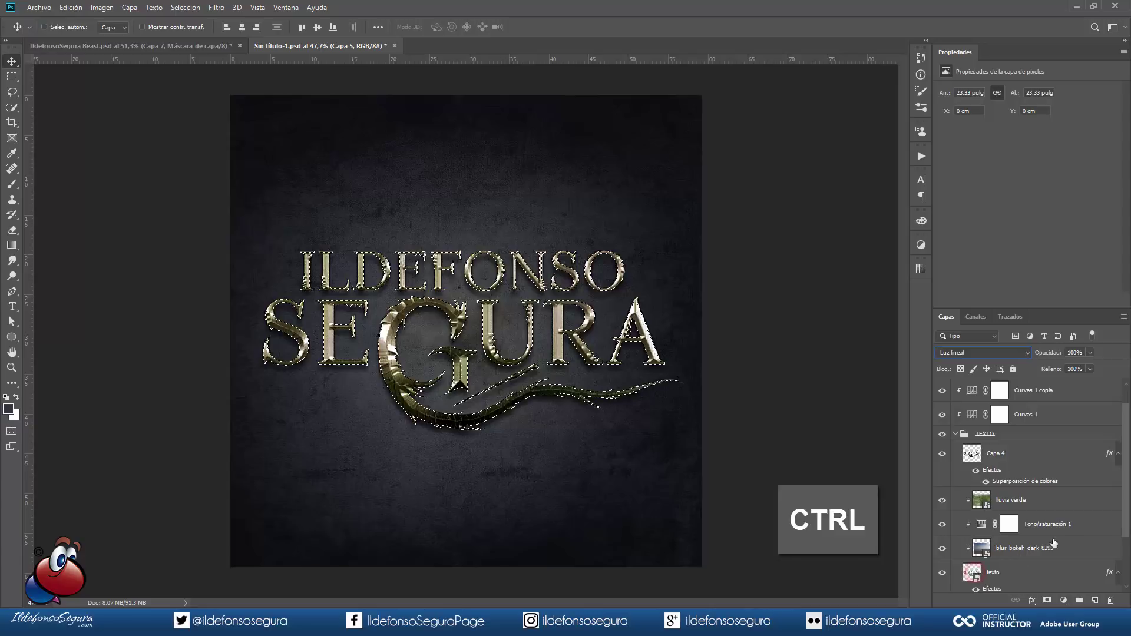
pyautogui.moveTo(1125, 504); pyautogui.dragTo(1125, 448)
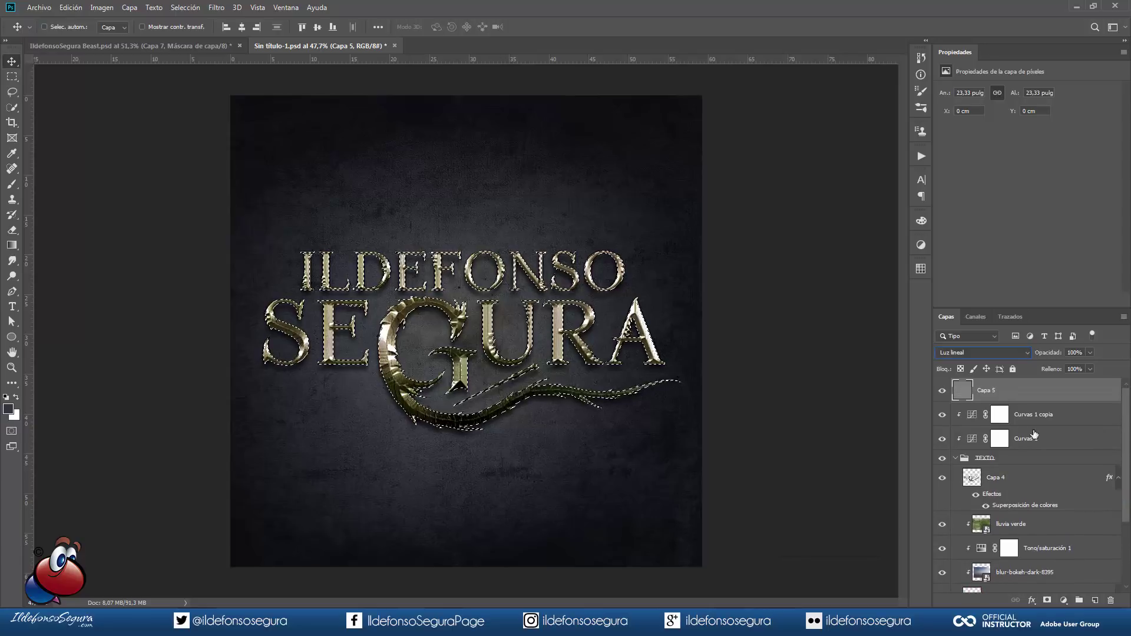
pyautogui.click(1047, 600)
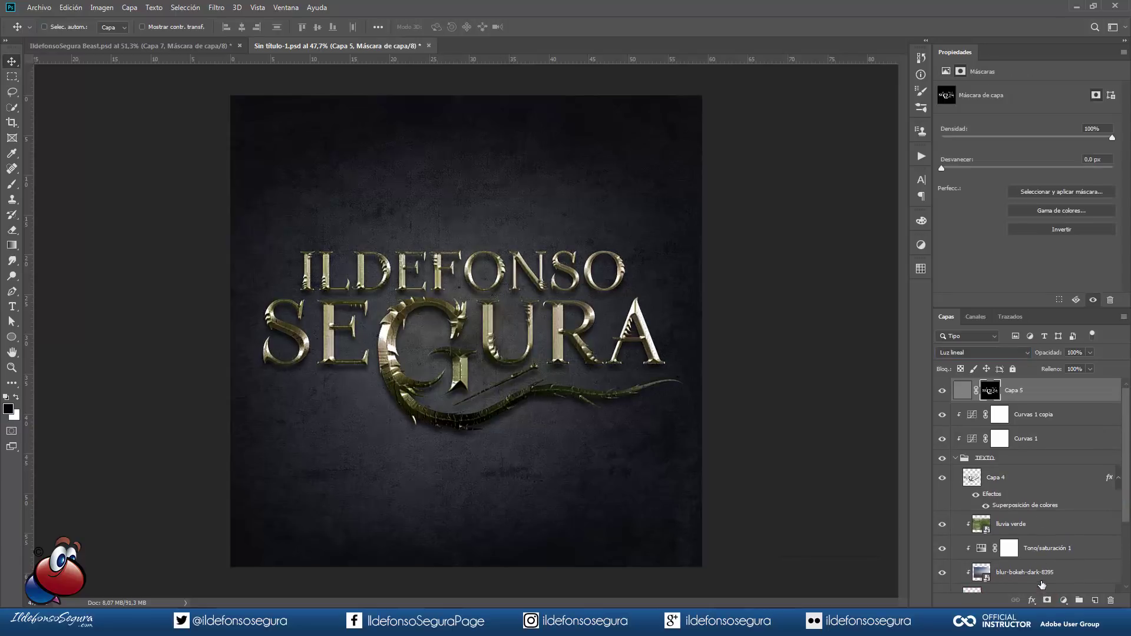
pyautogui.click(943, 390)
pyautogui.click(943, 391)
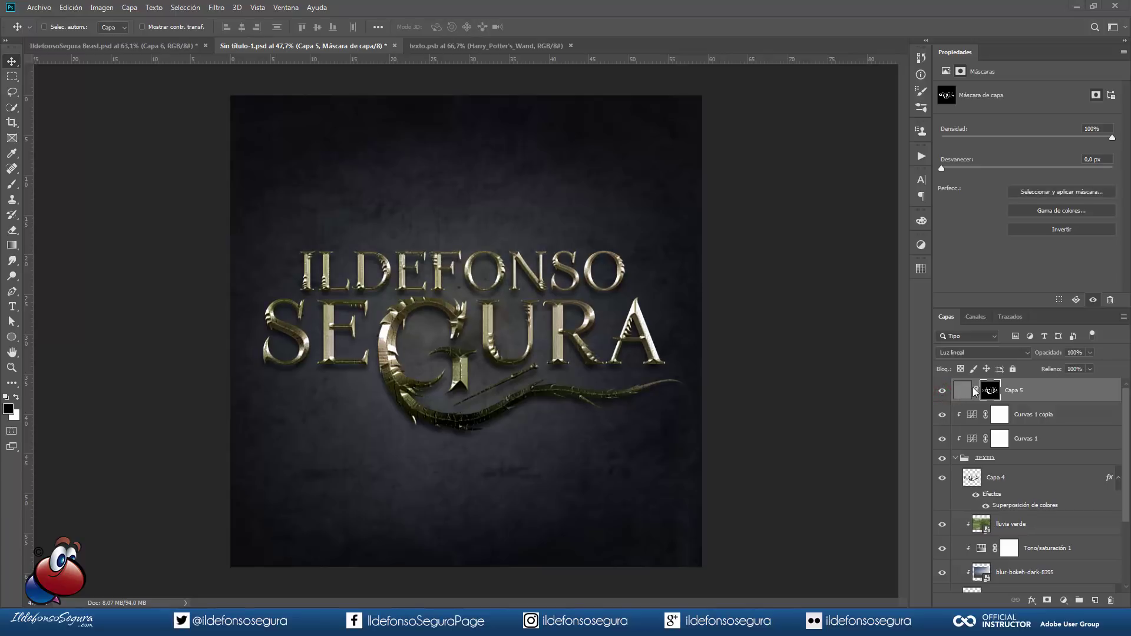
# Add a layer above lluvia verde with a Bevel & Emboss style: Emboss, Chisel Hard, depth 1%, direction Down, size 0 px, angle 35°, altitude 48°
pyautogui.click(995, 524)
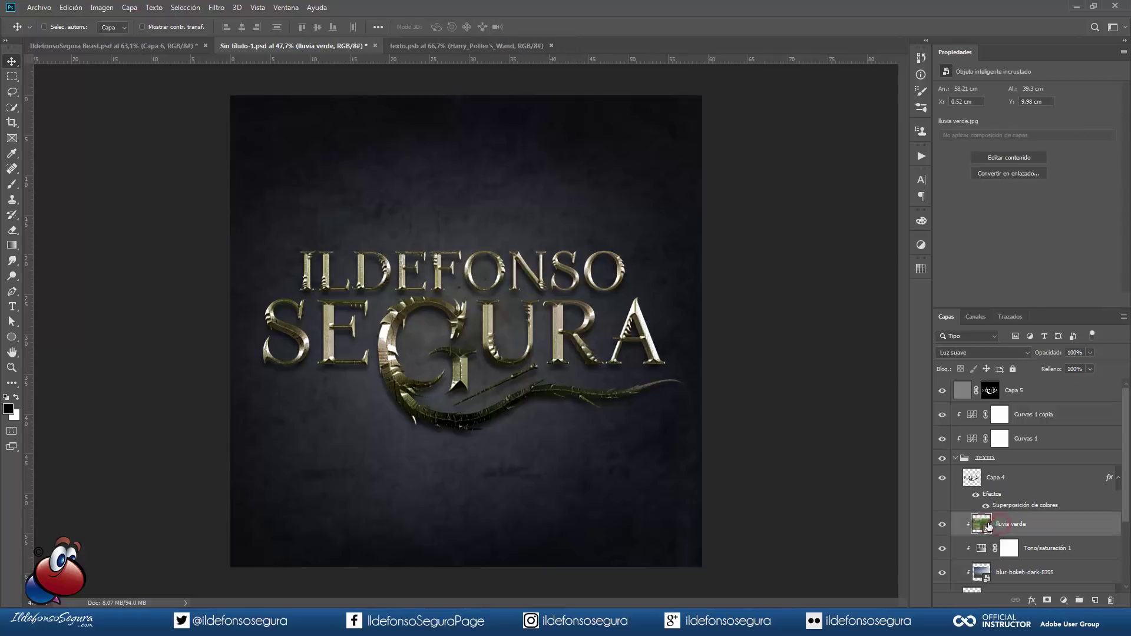
pyautogui.scroll(5, 614, 340)
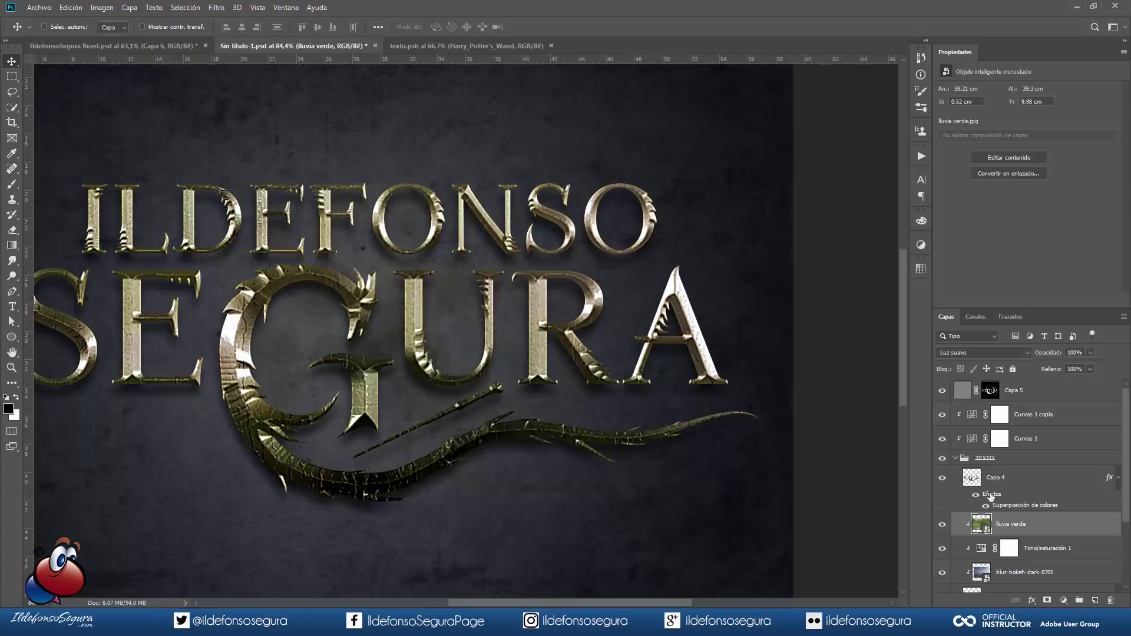
pyautogui.click(1095, 600)
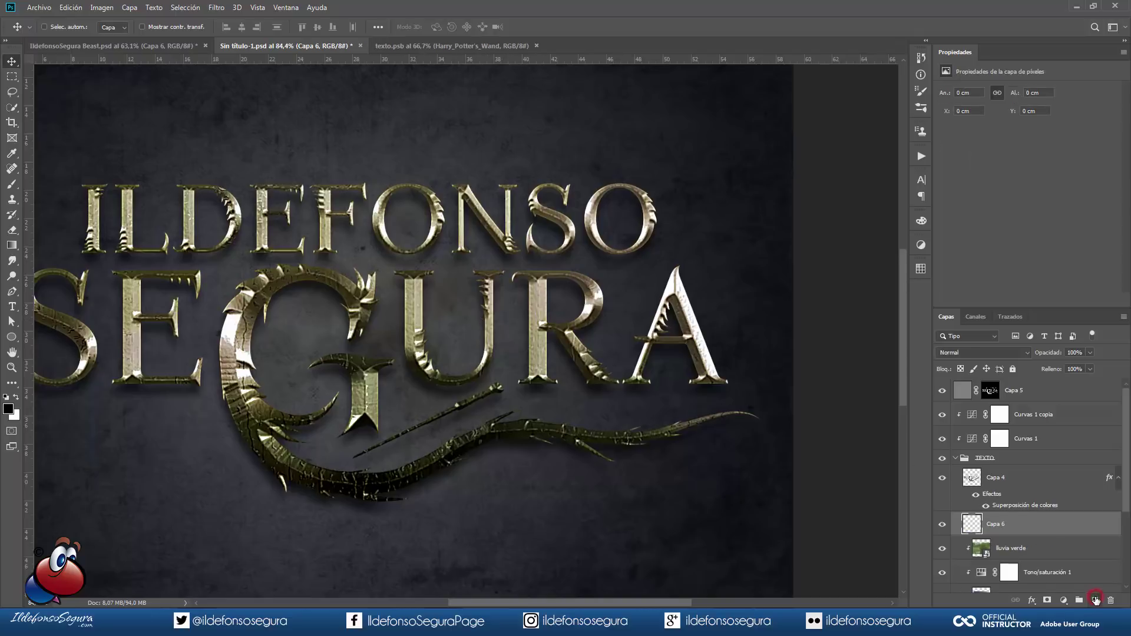
pyautogui.rightClick(1037, 522)
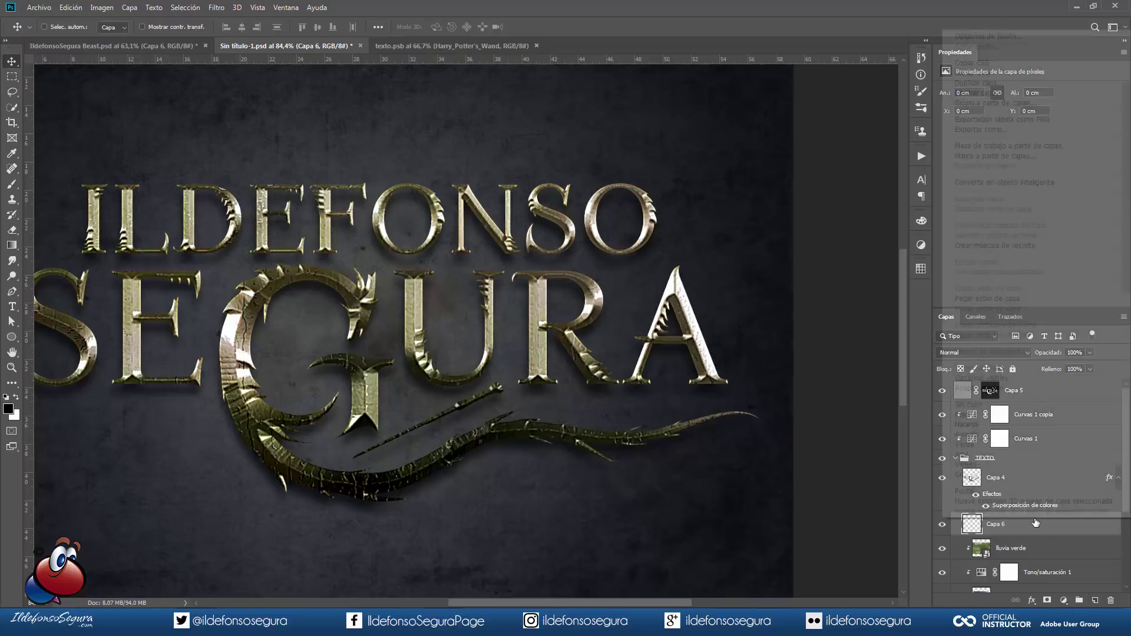
pyautogui.click(989, 36)
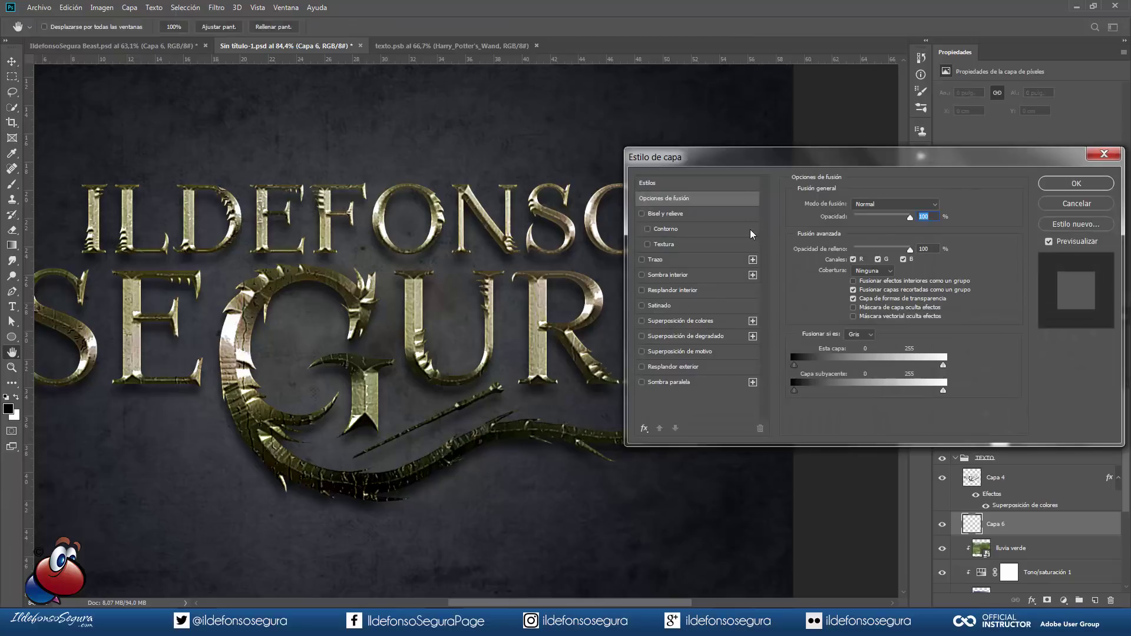
pyautogui.click(661, 216)
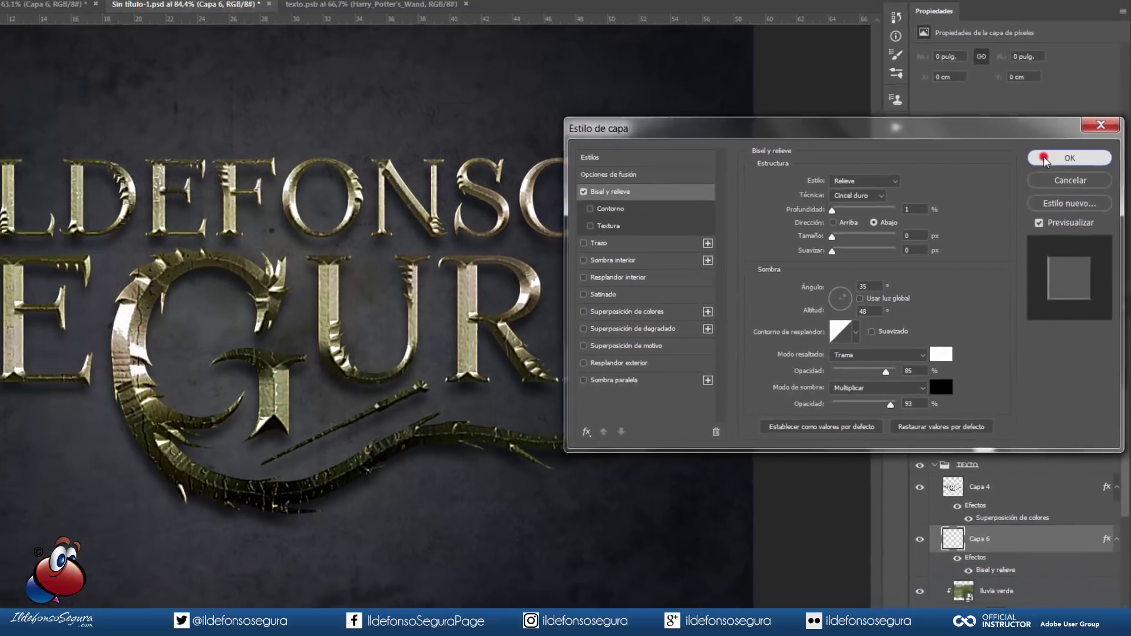
pyautogui.click(1021, 99)
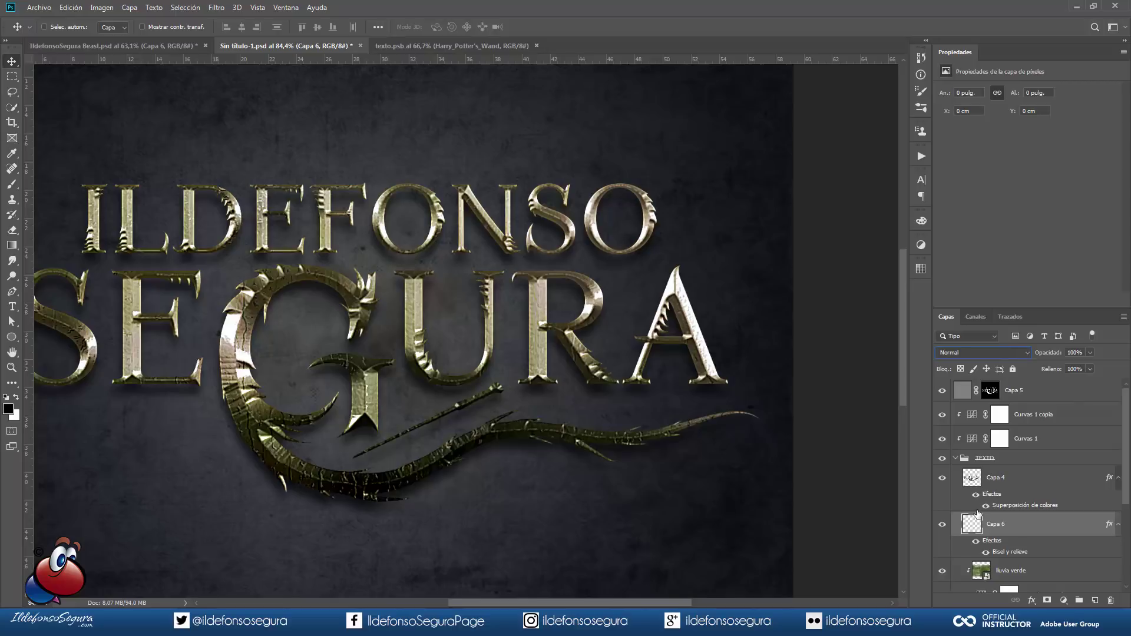
# Paint debris texture across the lettering and swoosh on Capa 6 using the 826 px debris brush 2463
pyautogui.click(981, 524)
pyautogui.click(12, 184)
pyautogui.rightClick(124, 162)
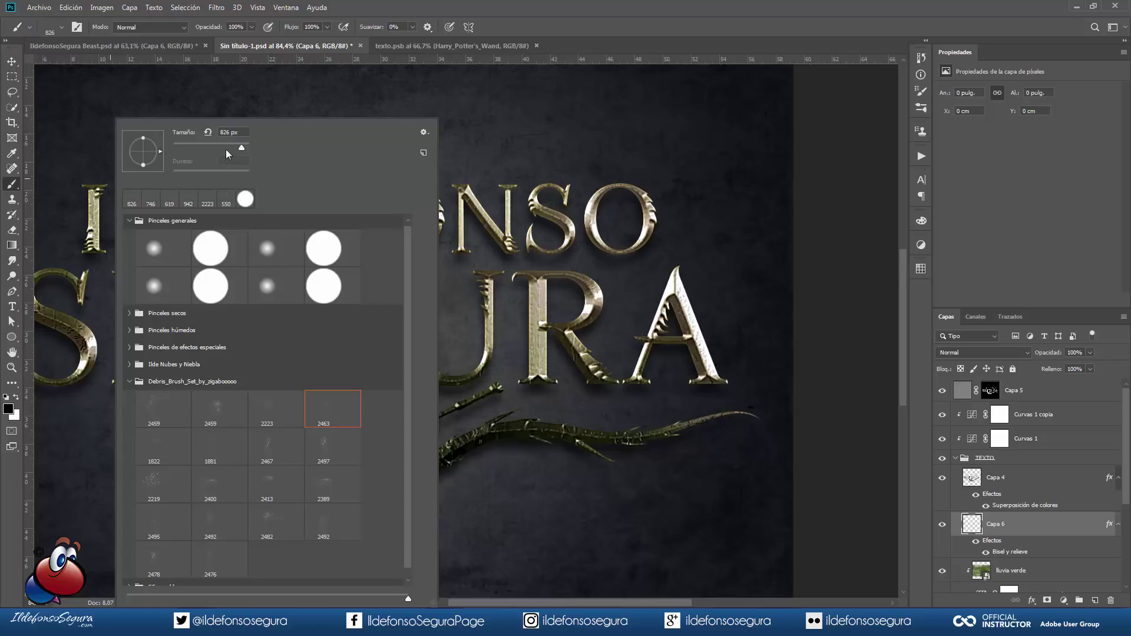
pyautogui.click(526, 8)
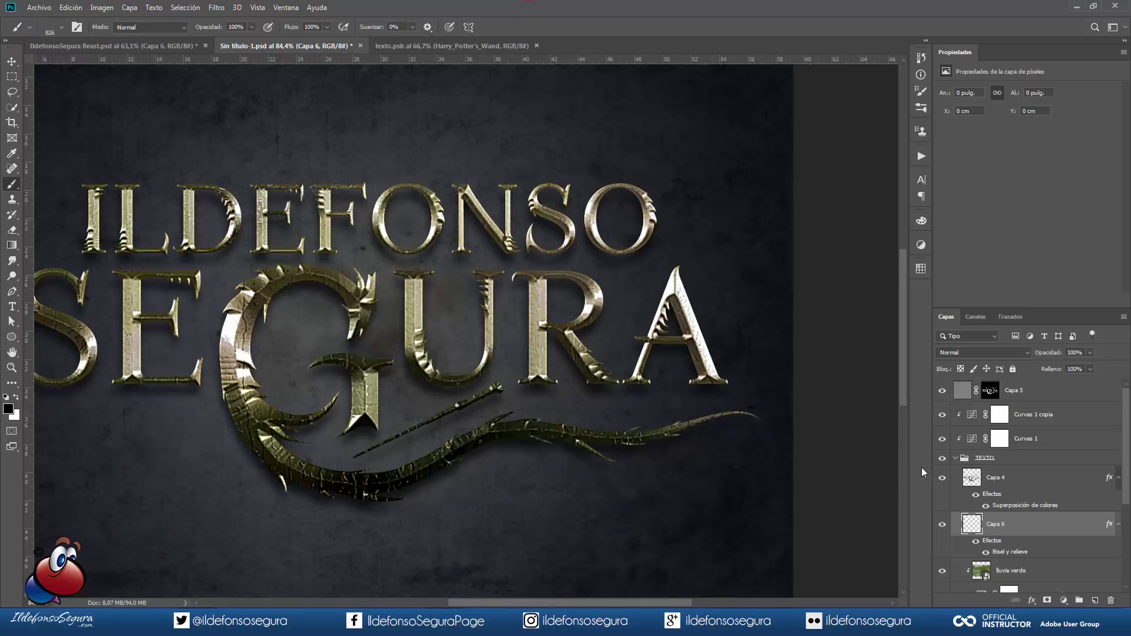
pyautogui.click(971, 523)
pyautogui.click(213, 354)
pyautogui.click(342, 214)
pyautogui.click(638, 372)
pyautogui.click(389, 479)
pyautogui.click(570, 222)
pyautogui.click(133, 213)
pyautogui.click(157, 308)
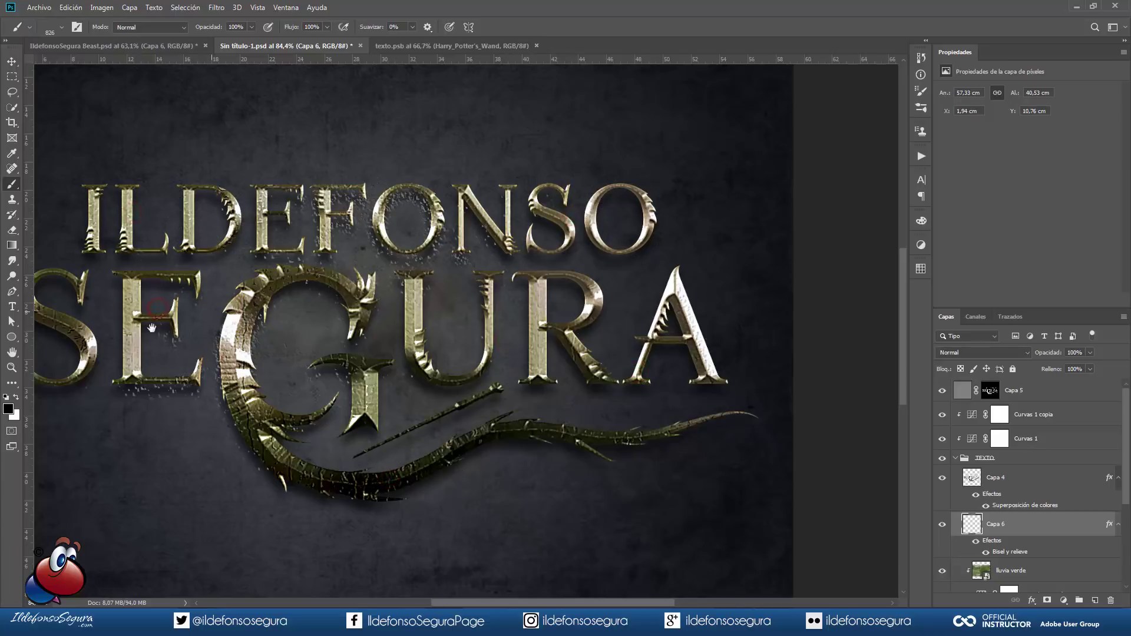
pyautogui.moveTo(107, 328); pyautogui.dragTo(224, 339)
pyautogui.click(371, 336)
pyautogui.click(380, 410)
pyautogui.moveTo(525, 348); pyautogui.dragTo(283, 281)
pyautogui.click(514, 139)
pyautogui.click(733, 230)
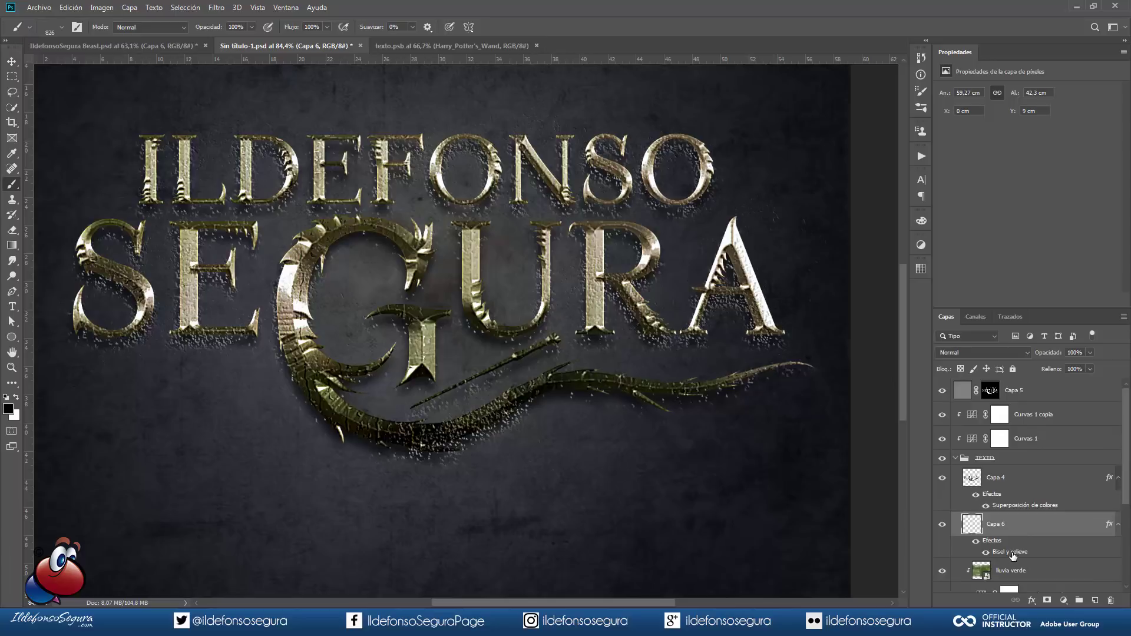
# Load the texto layer's outline as a selection and contract it by 2 pixels
pyautogui.scroll(-1, 1014, 555)
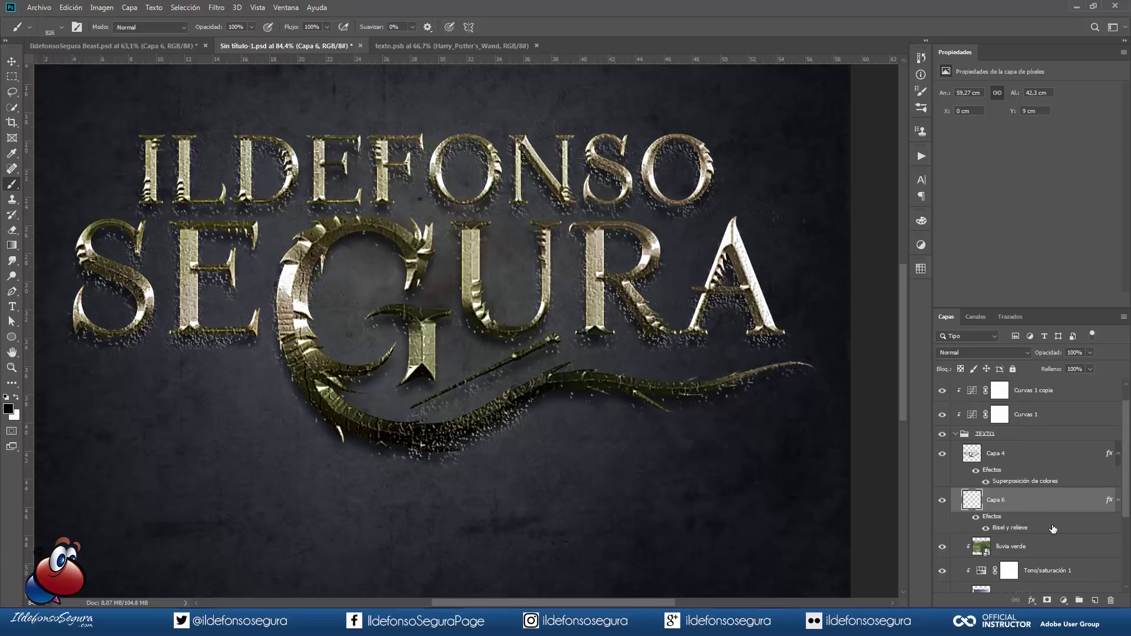
pyautogui.scroll(-1, 1054, 529)
pyautogui.scroll(-1, 1043, 534)
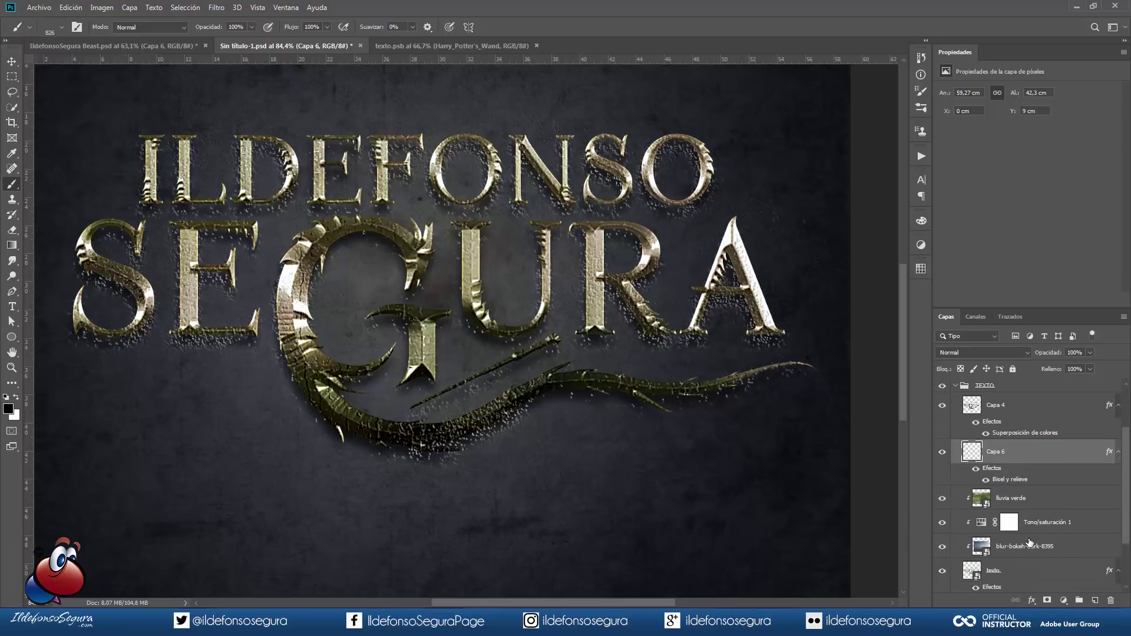
pyautogui.keyDown('ctrl'); pyautogui.click(974, 573); pyautogui.keyUp('ctrl')
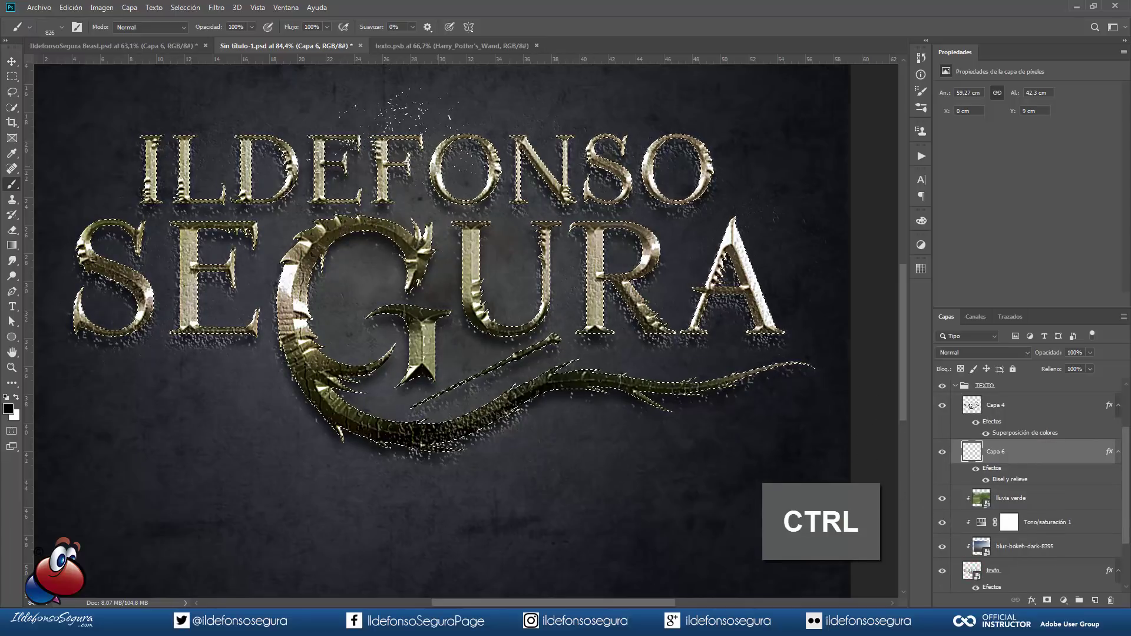
pyautogui.click(185, 7)
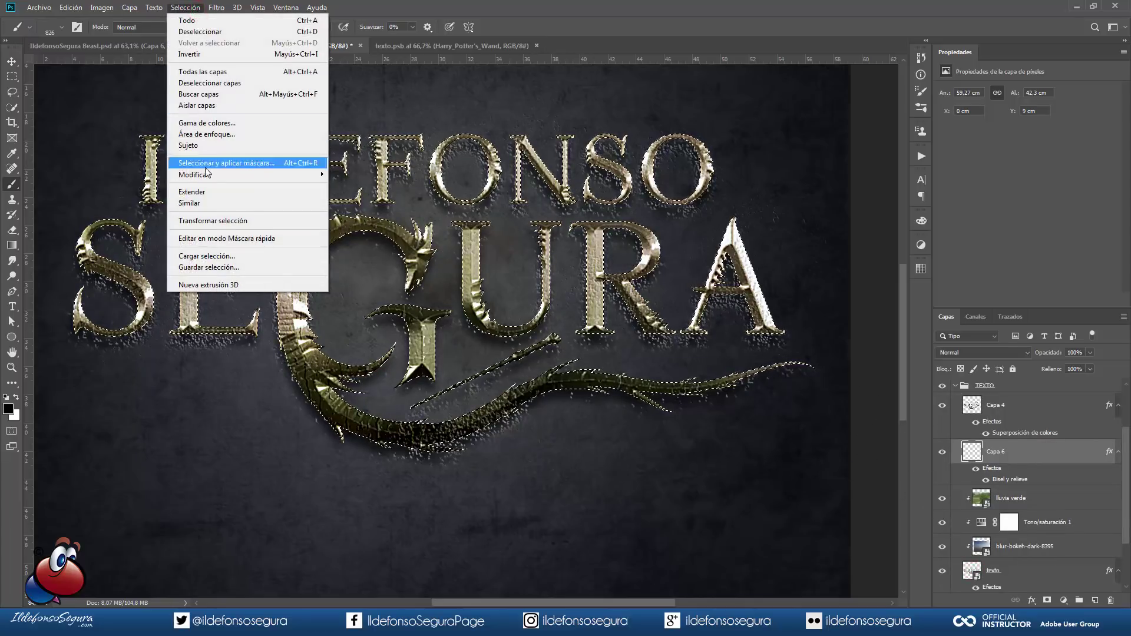
pyautogui.moveTo(207, 174)
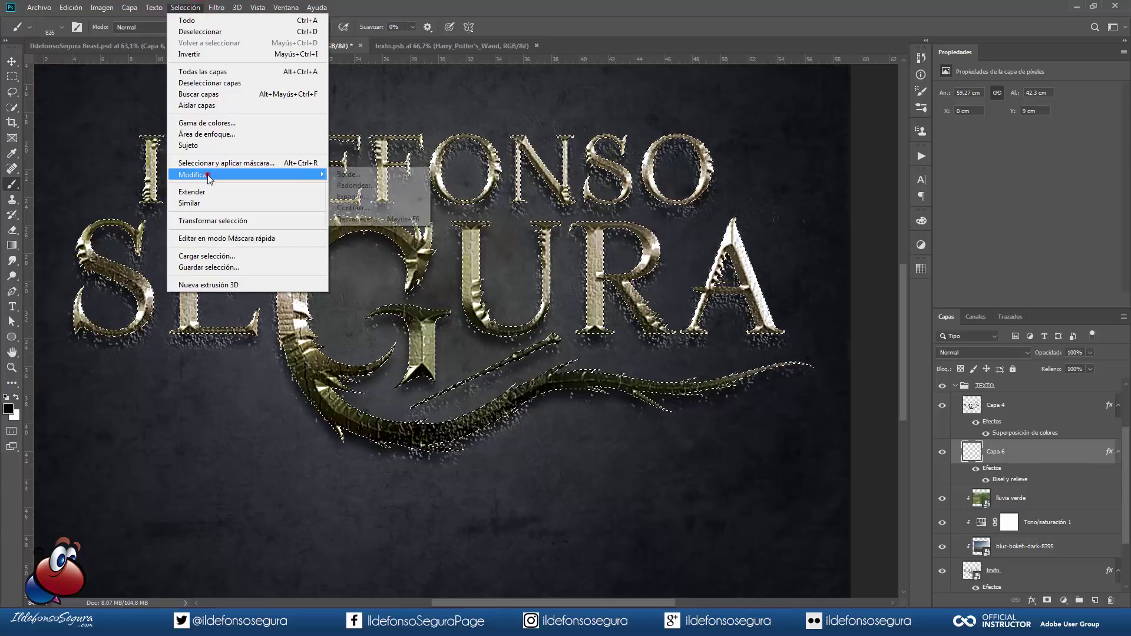
pyautogui.click(364, 209)
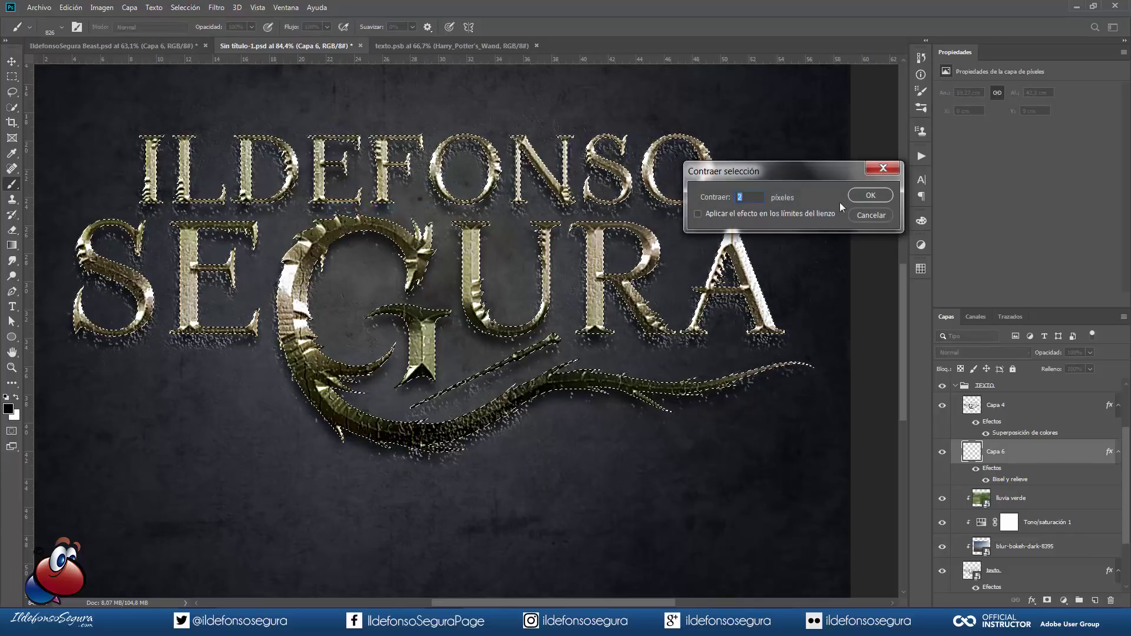
pyautogui.click(870, 196)
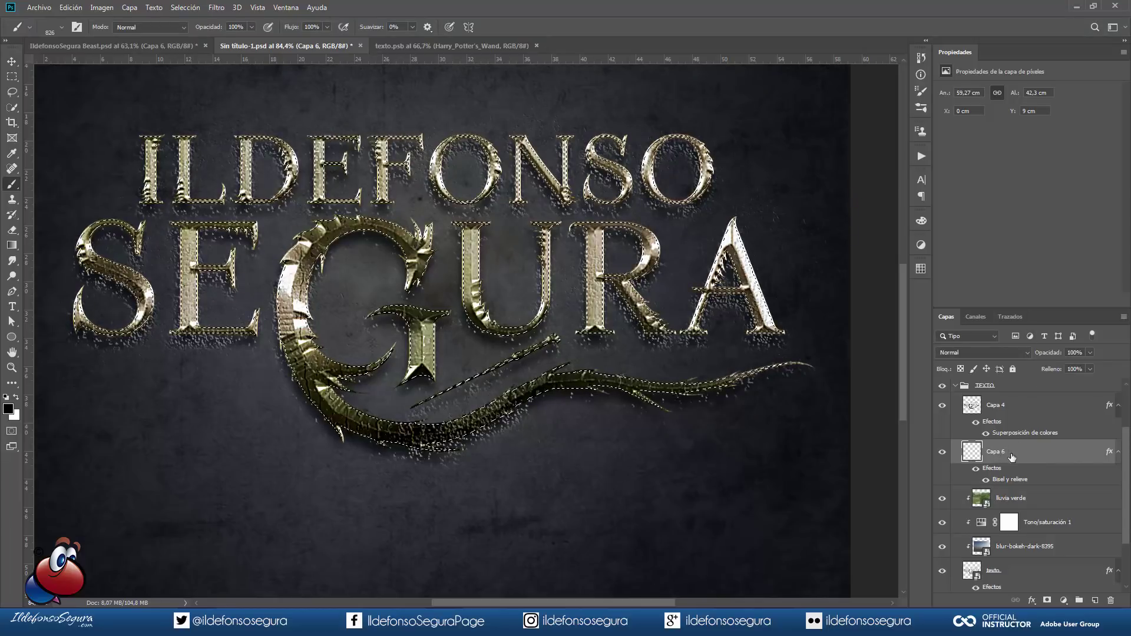
# Mask Capa 6 with the contracted lettering selection and compare the debris relief on and off
pyautogui.click(1047, 600)
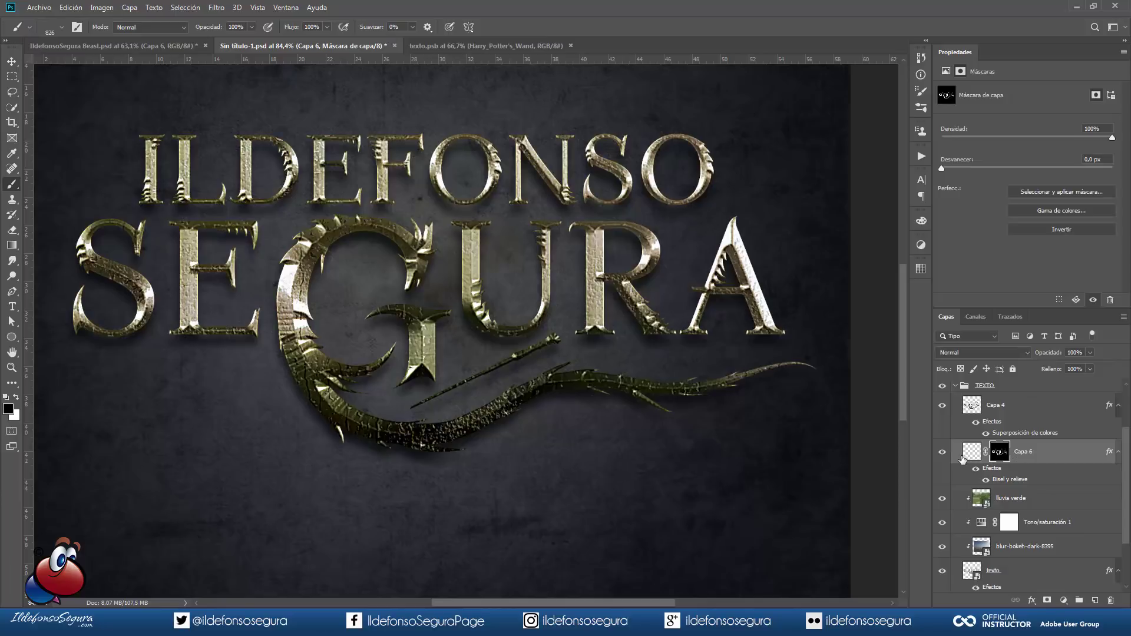
pyautogui.click(943, 453)
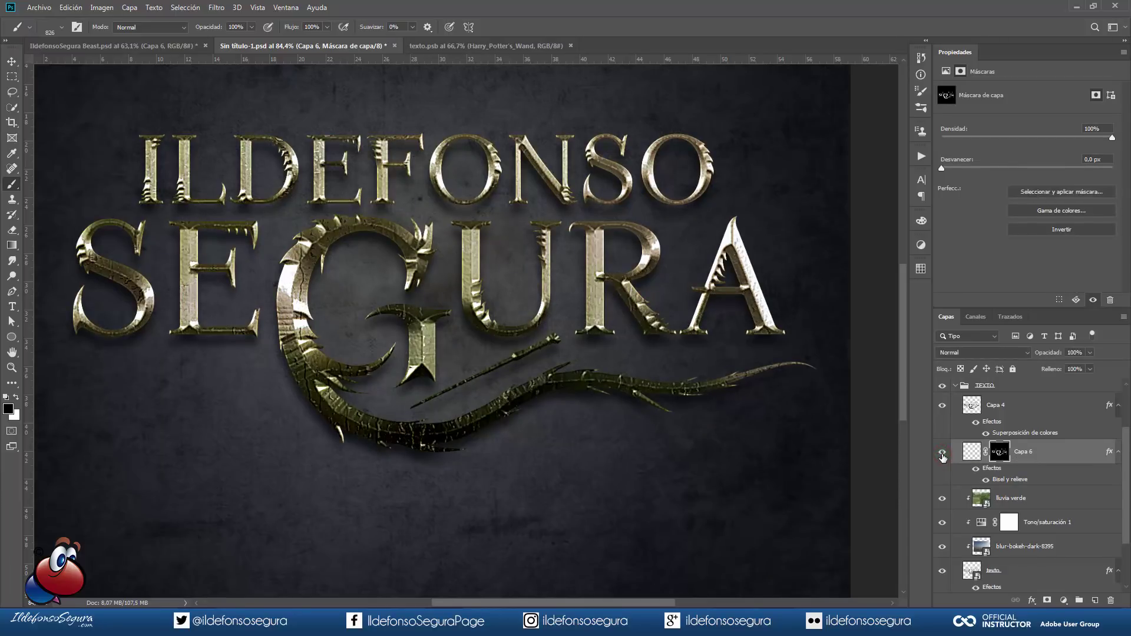
pyautogui.click(943, 454)
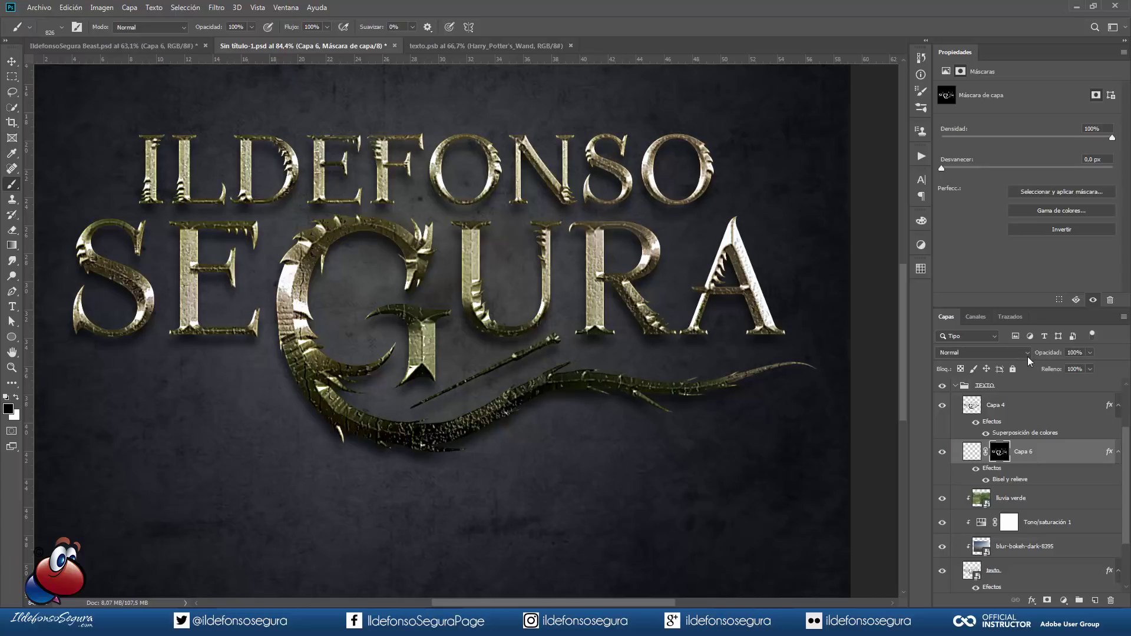
# Set Capa 6's blend mode to Color Burn (Subexponer color) and its opacity to 65%, with the whole canvas in view
pyautogui.click(1027, 355)
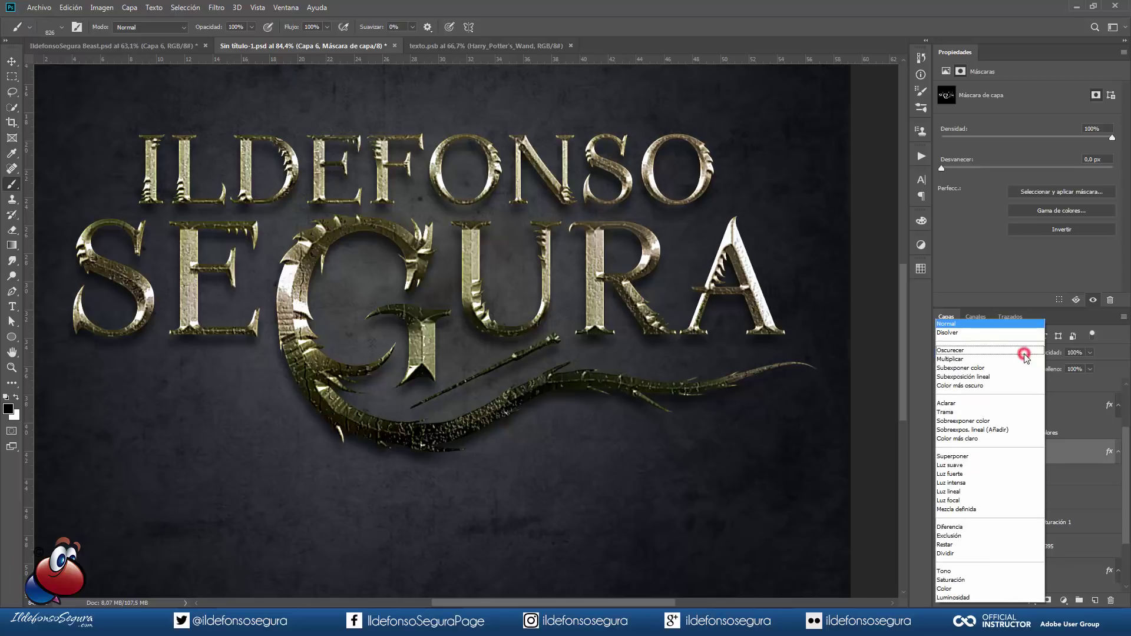
pyautogui.click(983, 368)
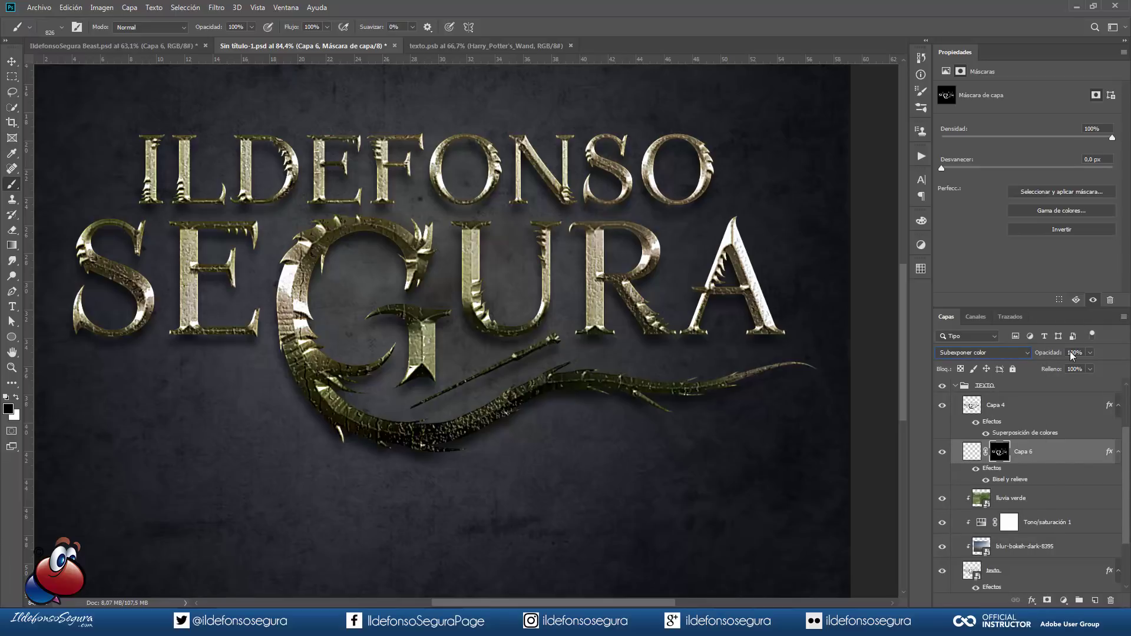
pyautogui.click(1052, 354)
pyautogui.write('65')
pyautogui.hotkey('ctrl', '0')
pyautogui.click(850, 276)
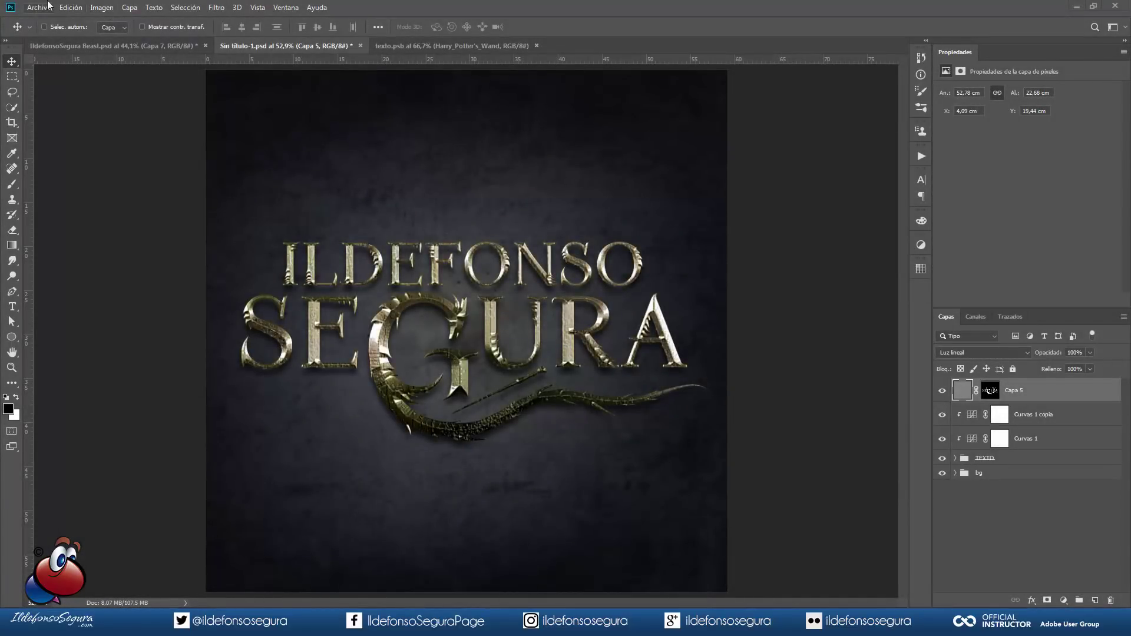
# Place the flare image as an embedded object and position it over the lower curve of the G's swoosh
pyautogui.click(49, 6)
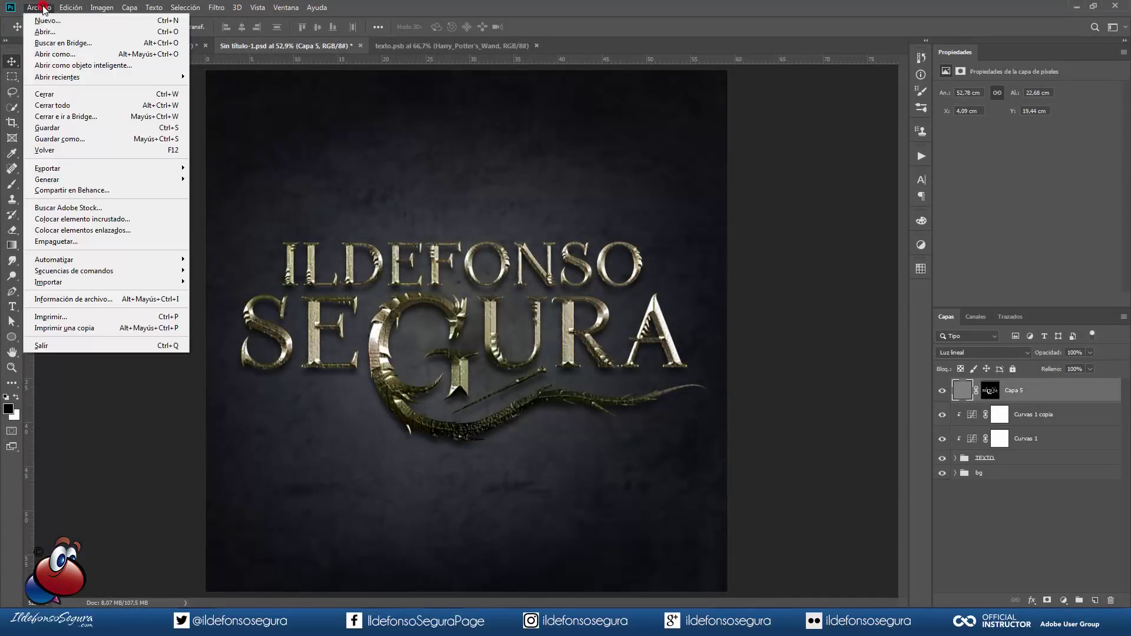
pyautogui.click(75, 218)
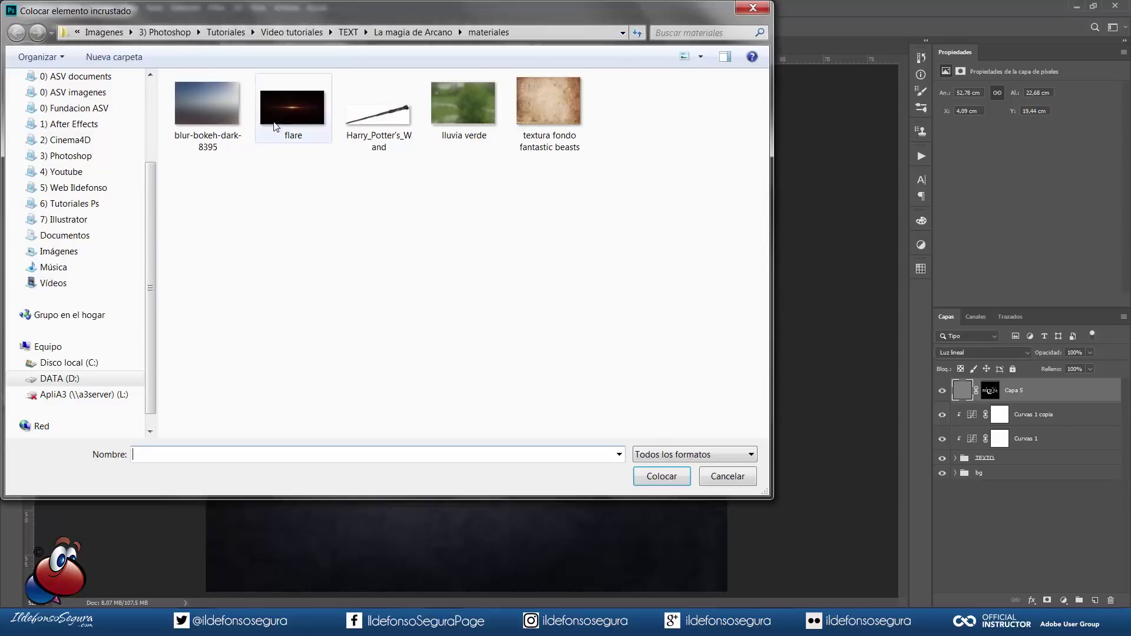
pyautogui.click(276, 119)
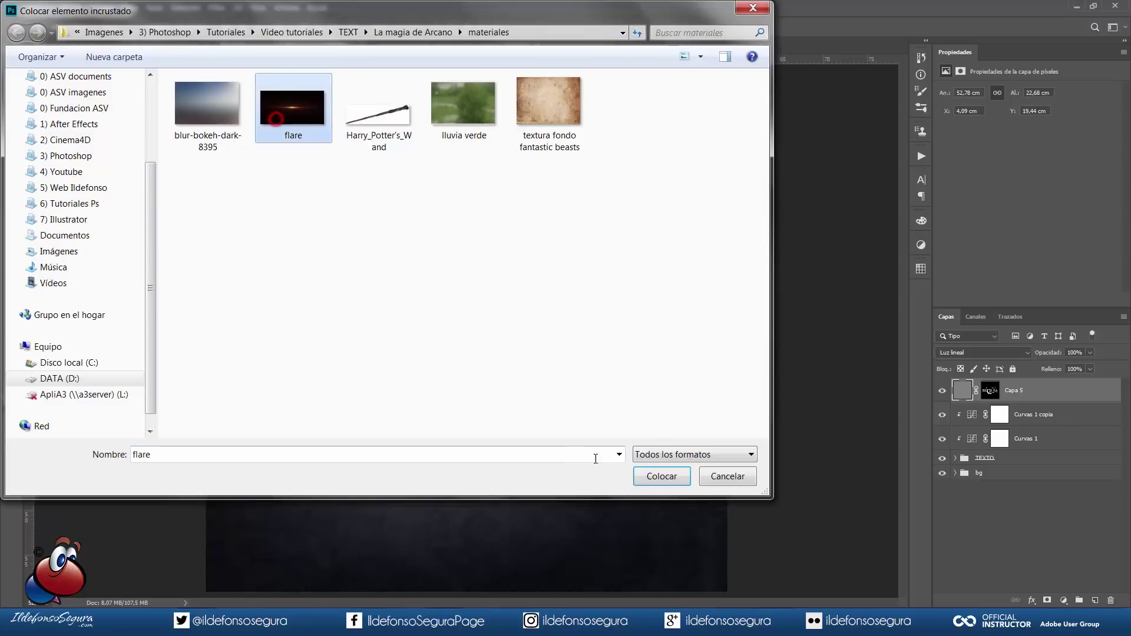
pyautogui.click(662, 476)
pyautogui.moveTo(471, 336); pyautogui.dragTo(449, 428)
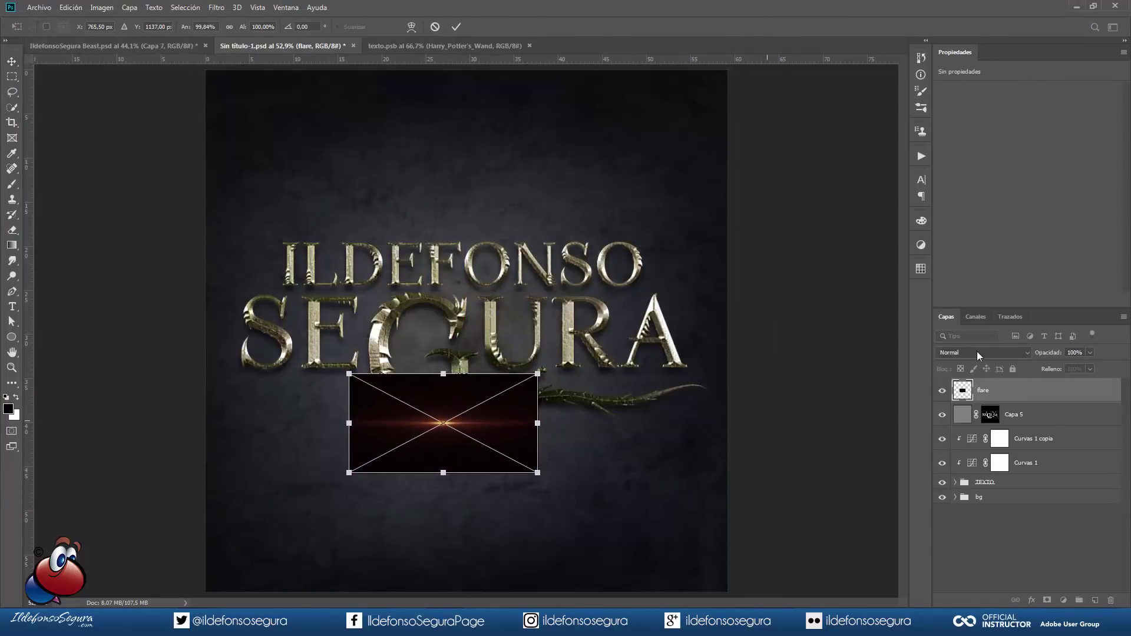
# Set the flare's blend mode to Screen (Trama), commit its placement and nudge it slightly down onto the swoosh edge
pyautogui.click(977, 354)
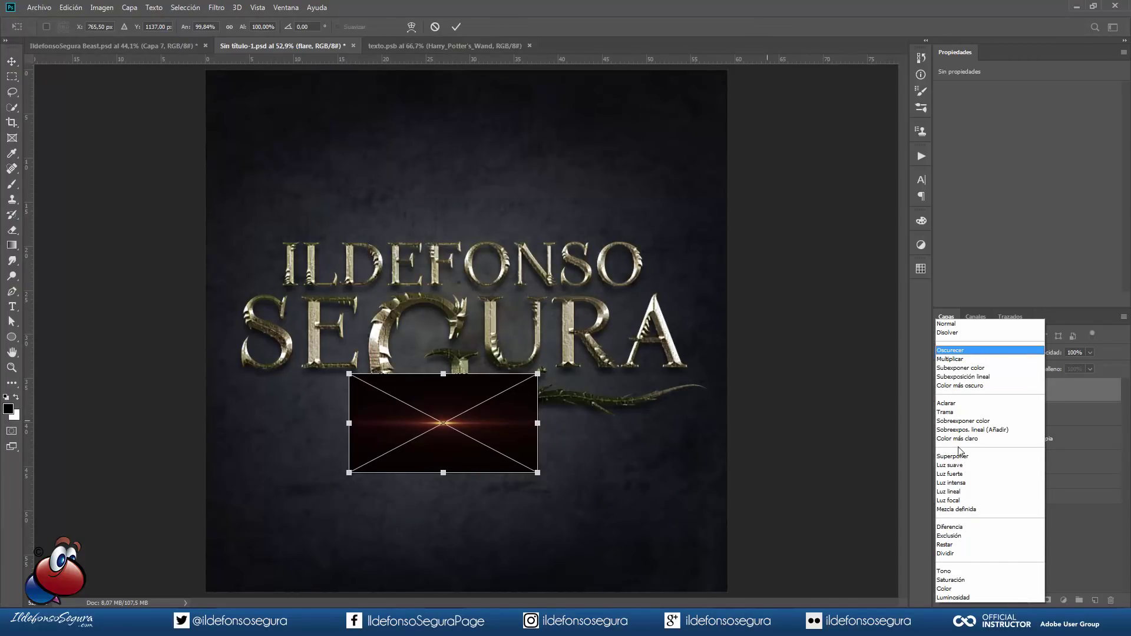
pyautogui.click(943, 412)
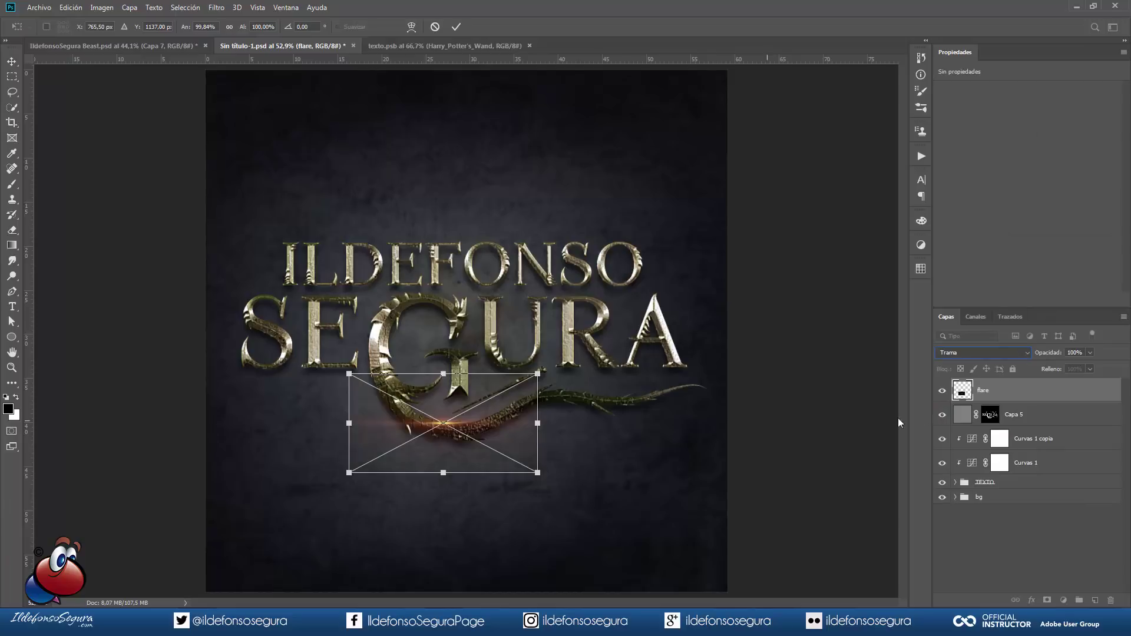
pyautogui.click(456, 27)
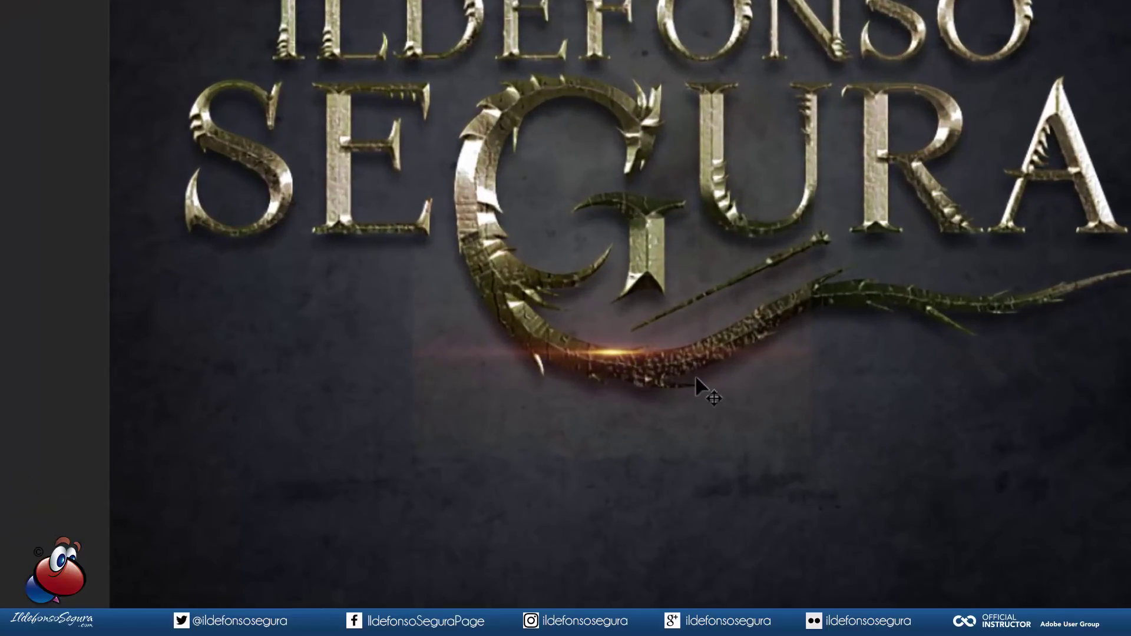
pyautogui.moveTo(699, 387); pyautogui.dragTo(697, 393)
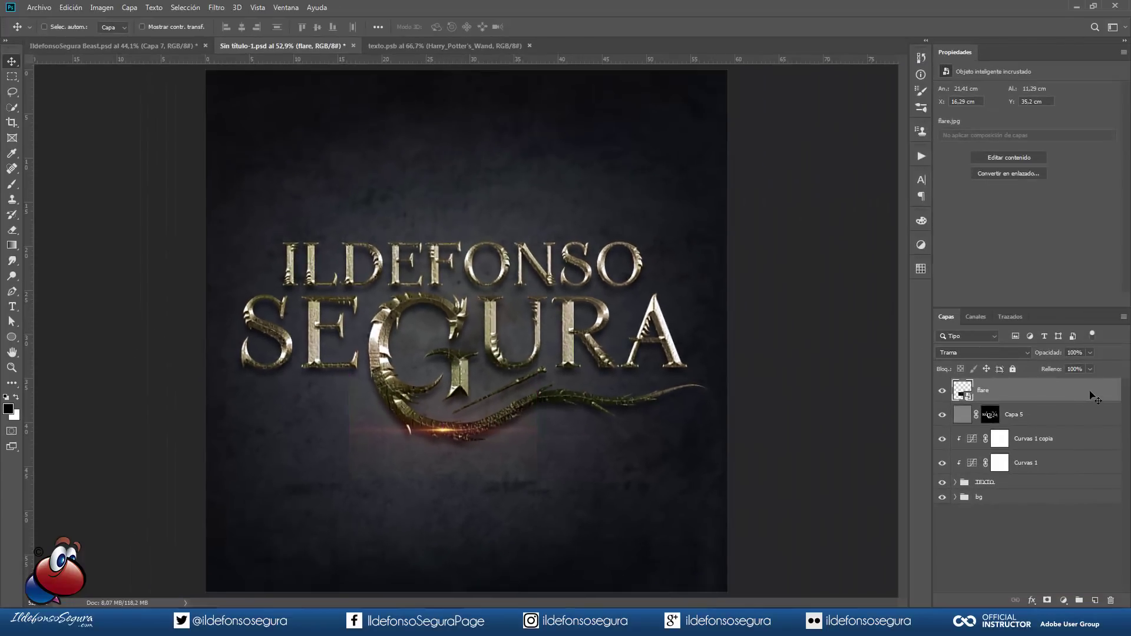
# Hide the flare's dark background with Blend If, splitting the black slider of This Layer (Esta capa) to 0 / 48
pyautogui.click(1091, 394)
pyautogui.doubleClick(1091, 394)
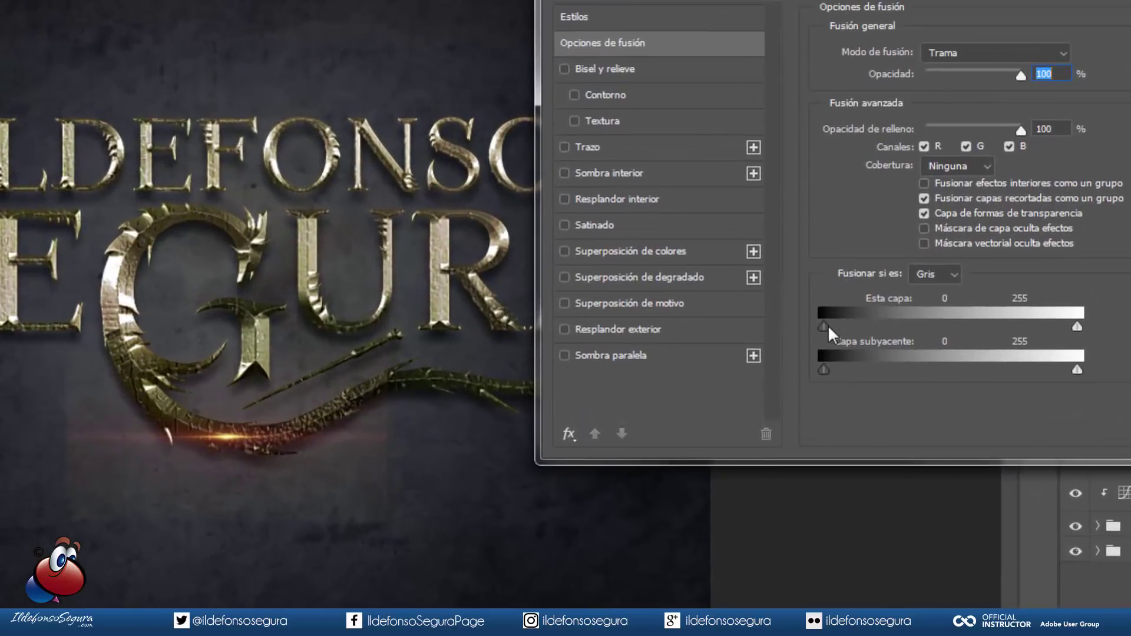
pyautogui.moveTo(825, 327); pyautogui.dragTo(875, 325)
pyautogui.press('alt')
pyautogui.click(866, 324)
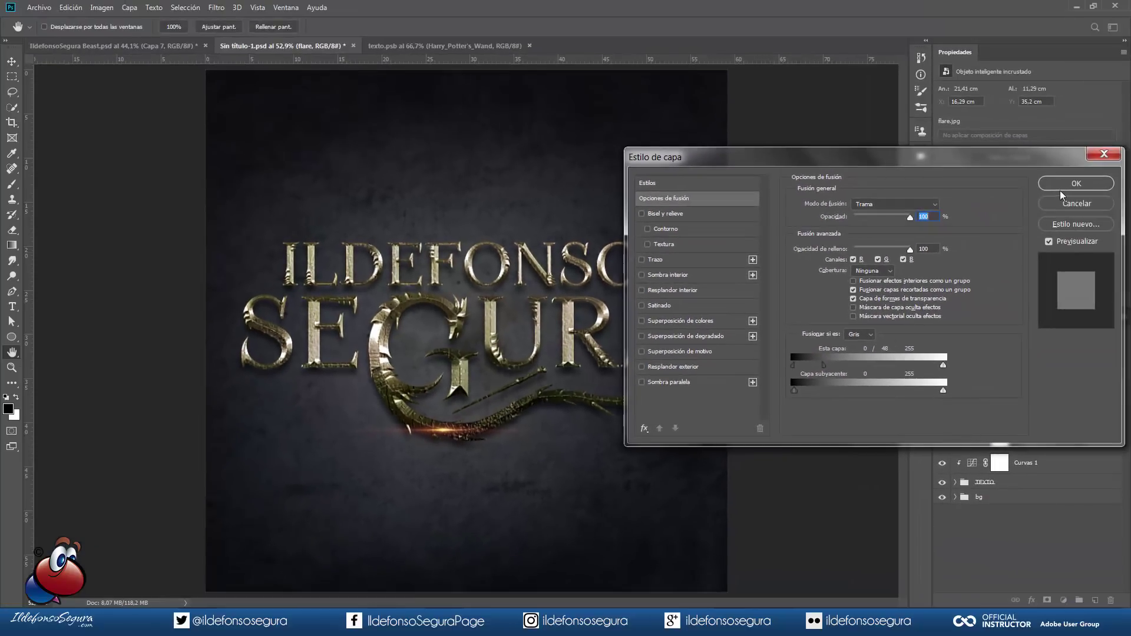
pyautogui.click(1064, 186)
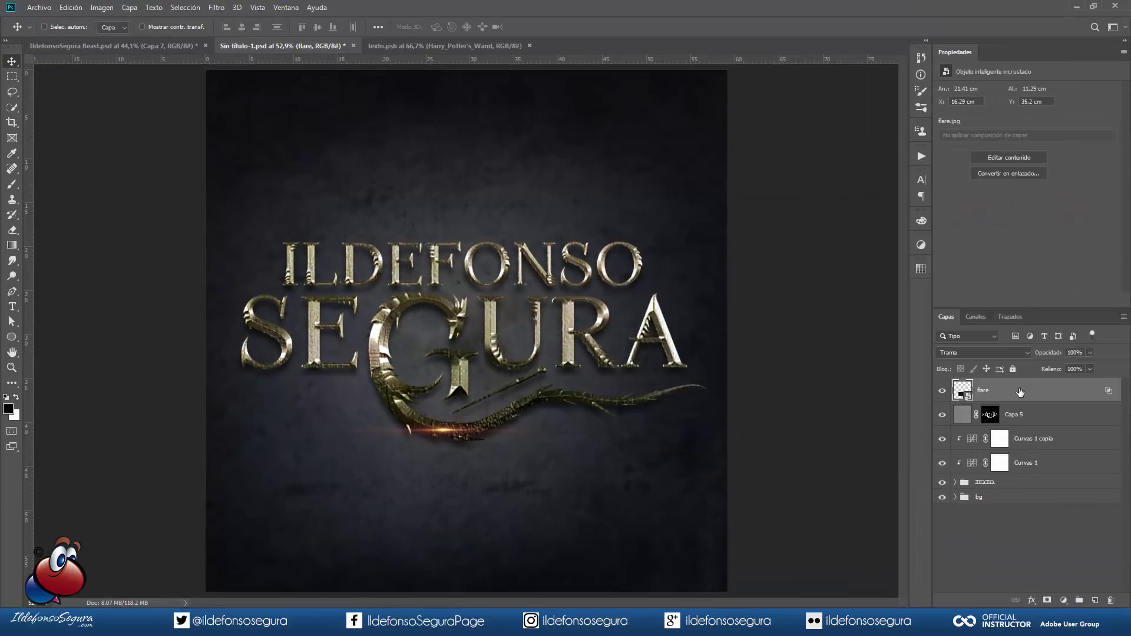
# Duplicate the flare layer and place the copies on the edge highlights of both text lines and the swoosh
pyautogui.hotkey('ctrl', 'j')
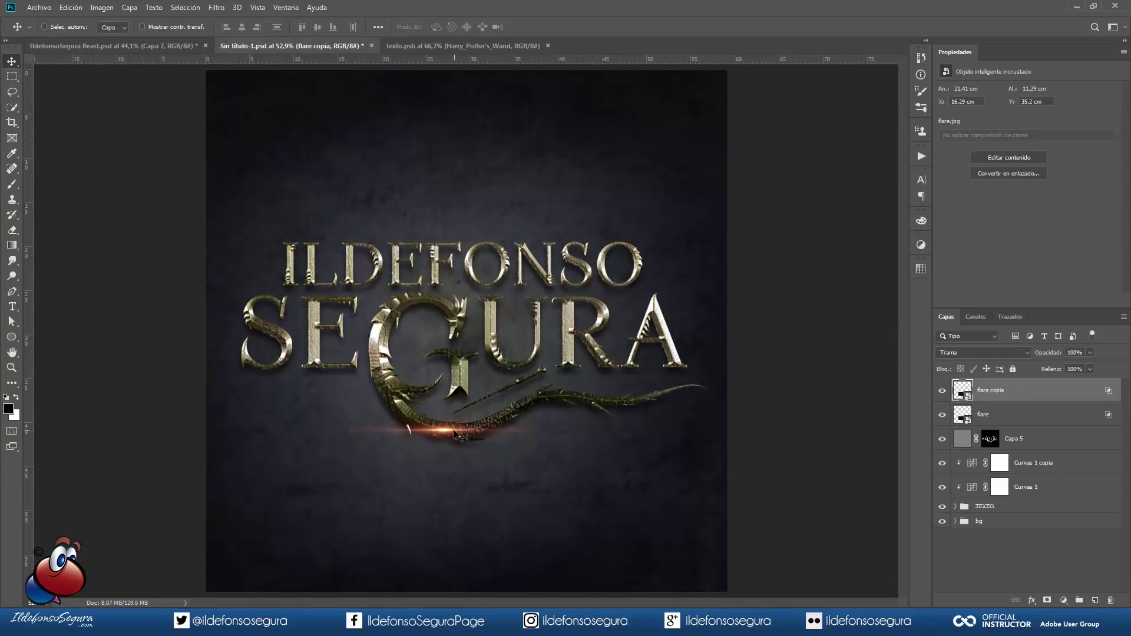
pyautogui.moveTo(458, 433); pyautogui.dragTo(462, 433)
pyautogui.hotkey('shift', 'Down')
pyautogui.press('Up')
pyautogui.press('Up')
pyautogui.press('Up')
pyautogui.press('Up')
pyautogui.press('Up')
pyautogui.press('Up')
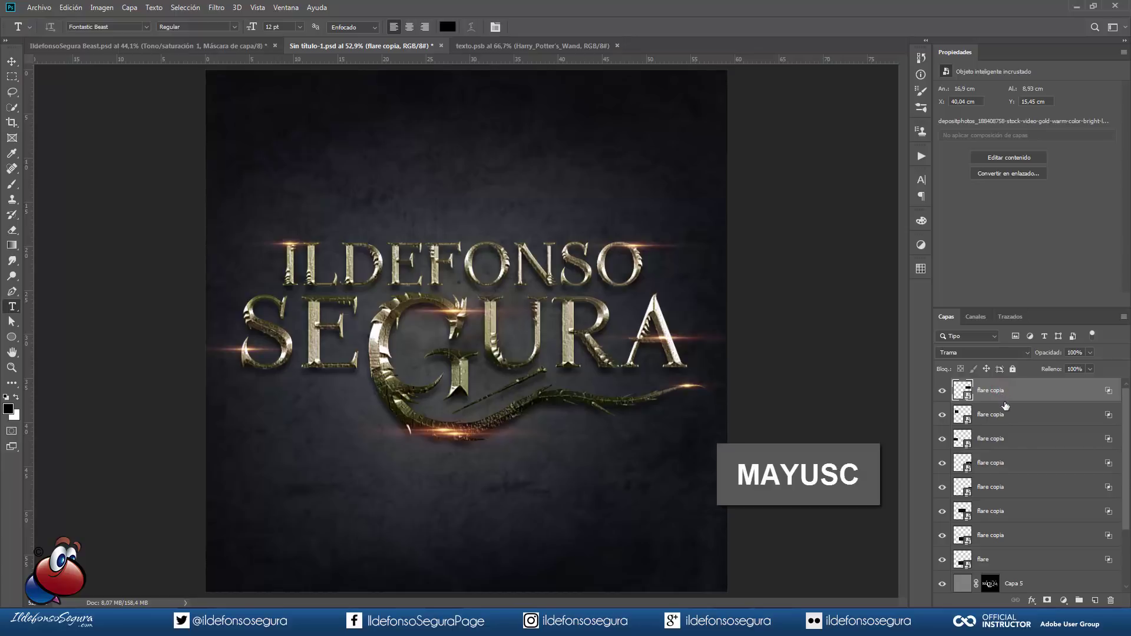
# Group the original flare layer with all its copies and name the group flares
pyautogui.keyDown('shift'); pyautogui.click(1019, 561); pyautogui.keyUp('shift')
pyautogui.hotkey('ctrl', 'g')
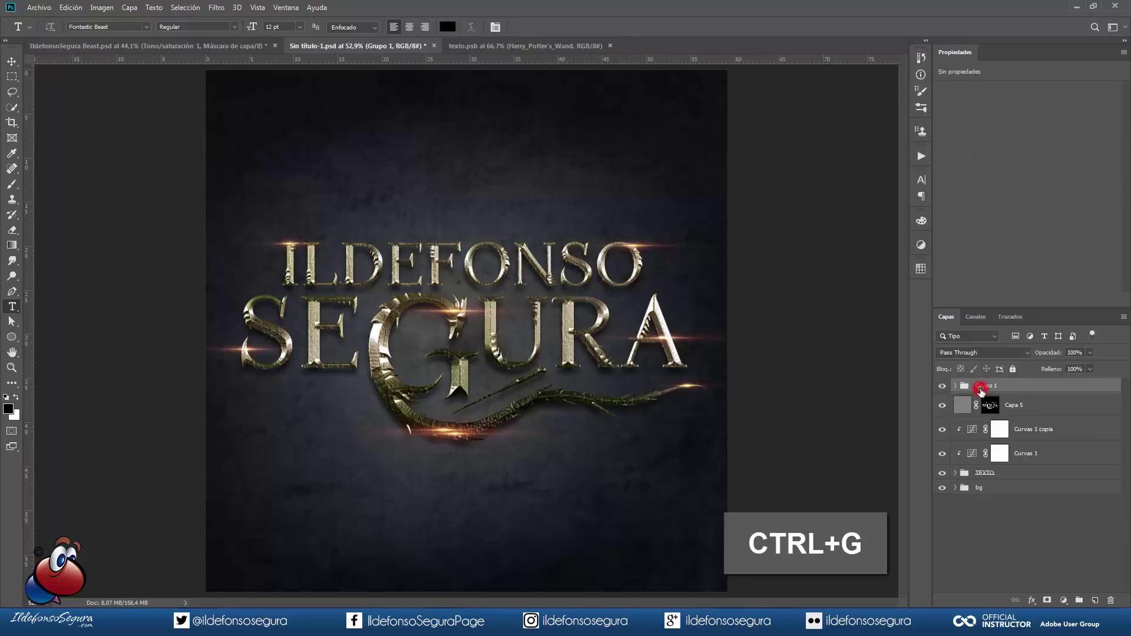
pyautogui.doubleClick(982, 388)
pyautogui.write('flares')
pyautogui.press('Return')
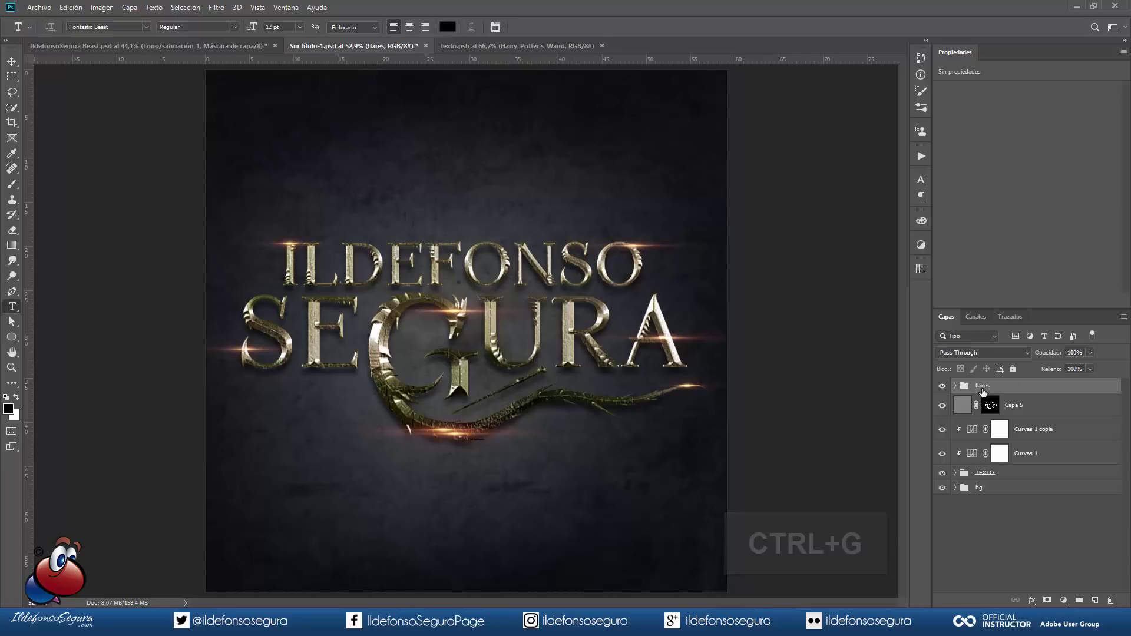
# Add a Hue/Saturation (Tono/saturación) adjustment layer clipped to the flares group
pyautogui.click(1063, 601)
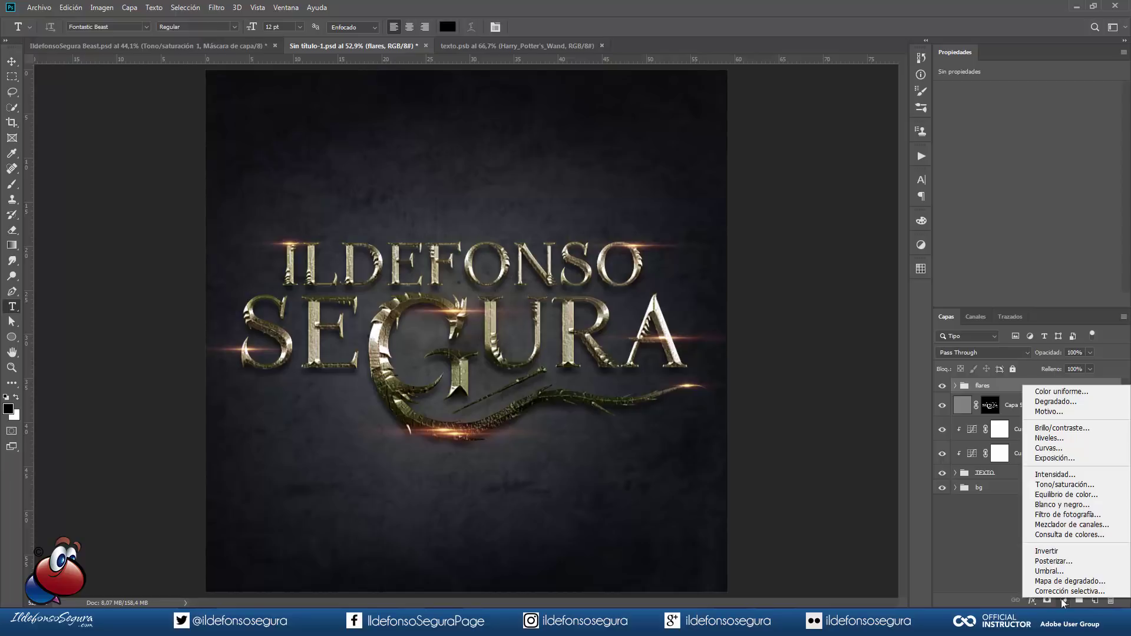
pyautogui.click(1057, 484)
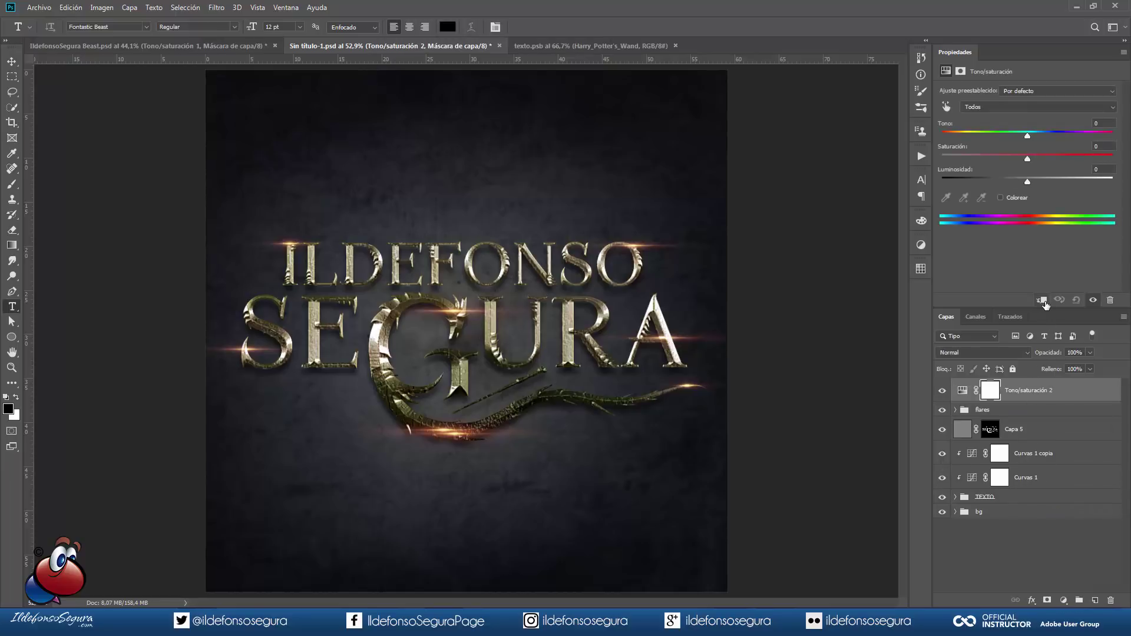
pyautogui.click(1043, 301)
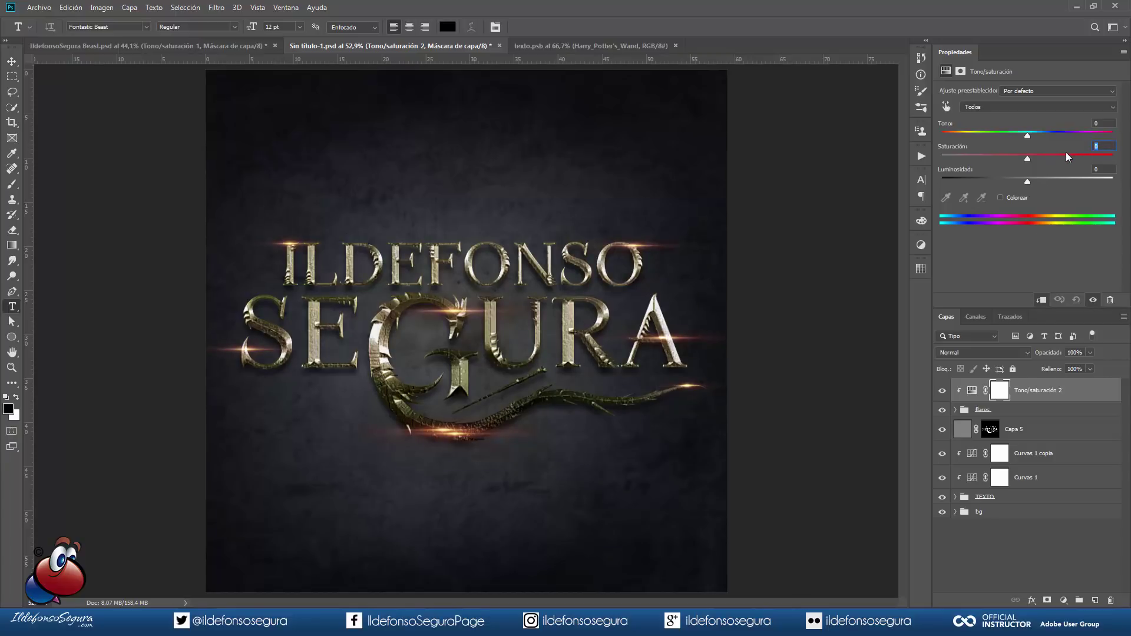
# Set the flares' Hue/Saturation adjustment to saturation (Saturación) -56 and lightness (Luminosidad) -13
pyautogui.write('-56')
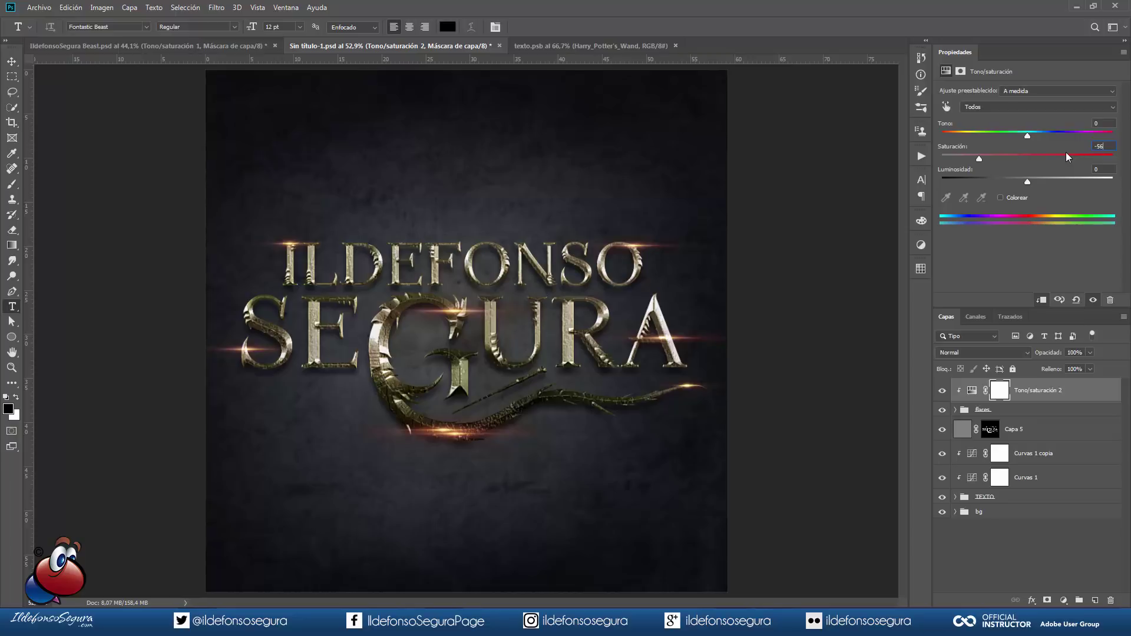
pyautogui.moveTo(1027, 179); pyautogui.dragTo(1026, 181)
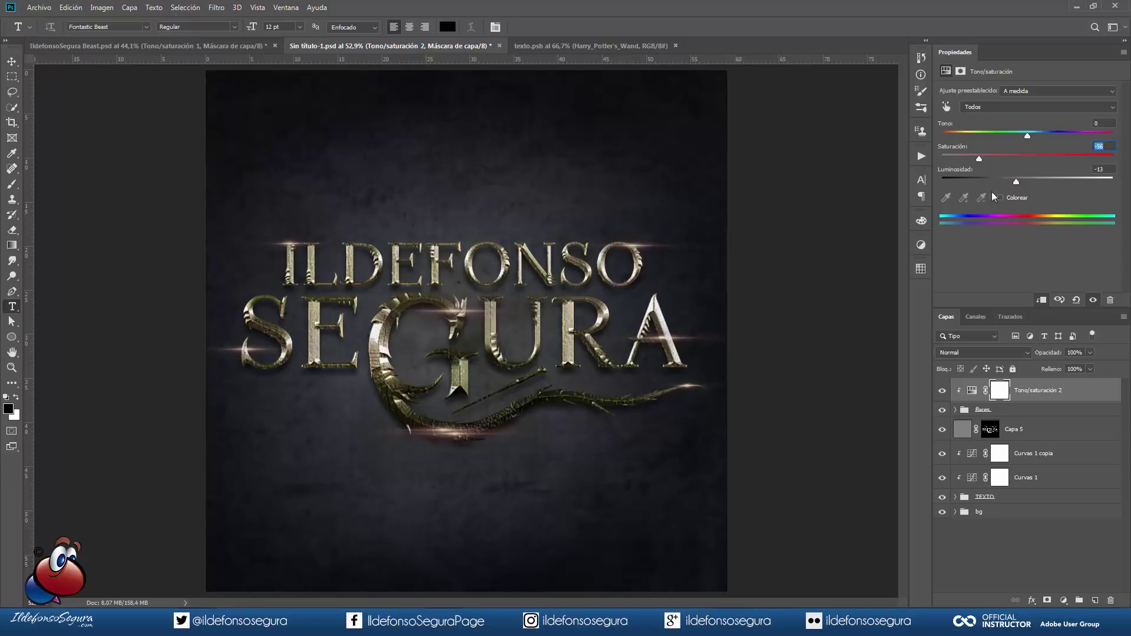
# Add a new empty layer above the flare copies inside the flares group
pyautogui.click(957, 412)
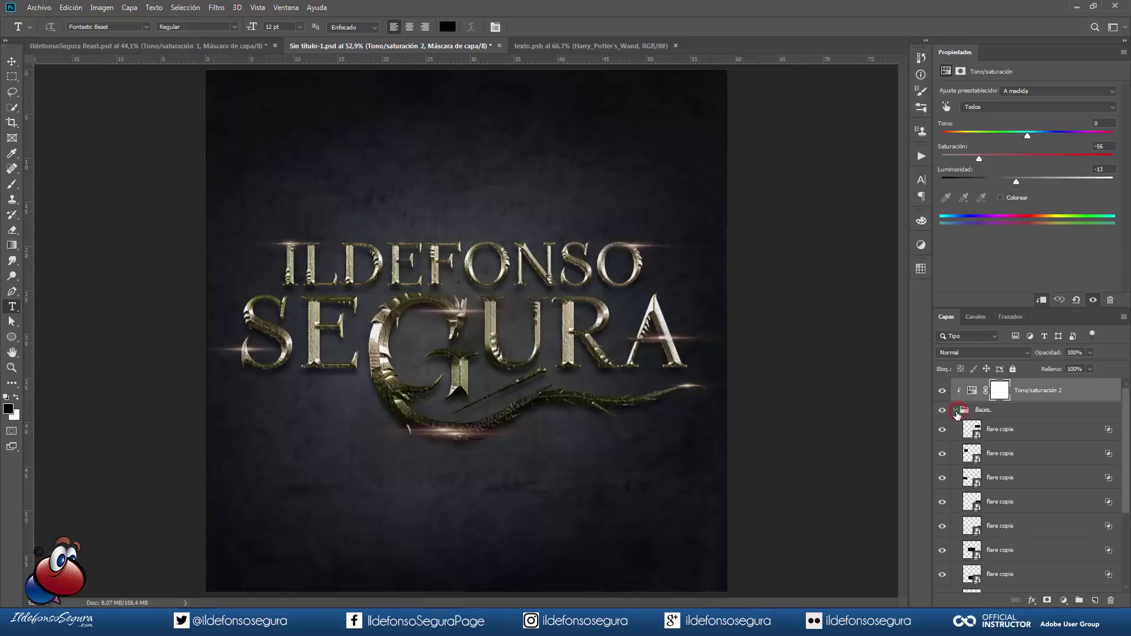
pyautogui.click(990, 430)
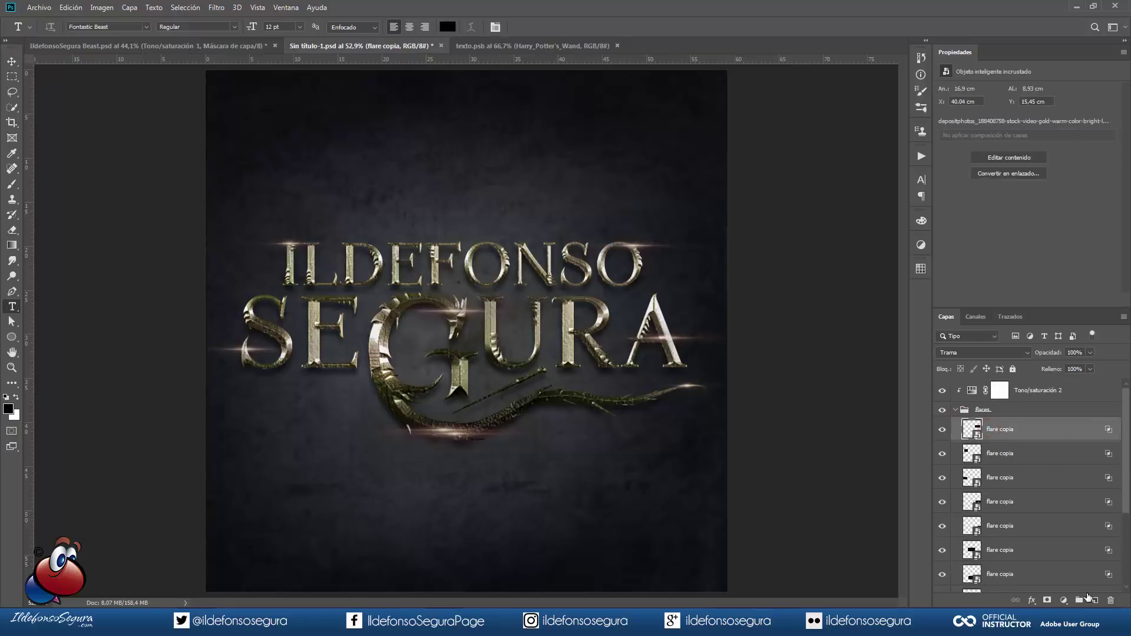
pyautogui.click(1095, 600)
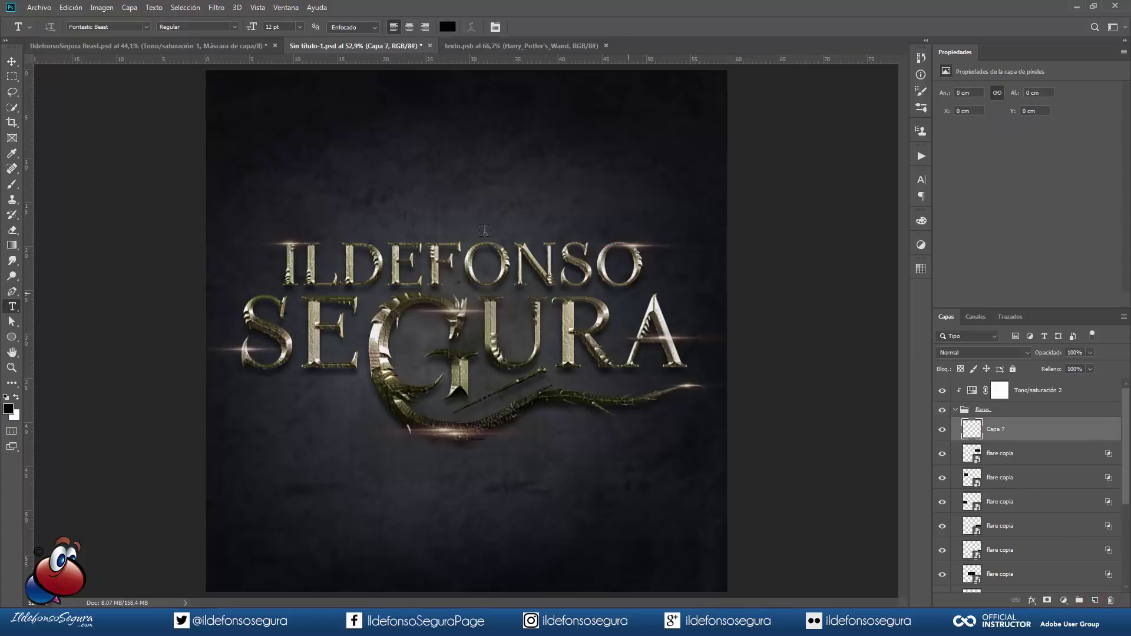
# Choose the soft 816 px sparkle brush from the SS-sparklies set for the Brush tool
pyautogui.click(12, 184)
pyautogui.click(62, 28)
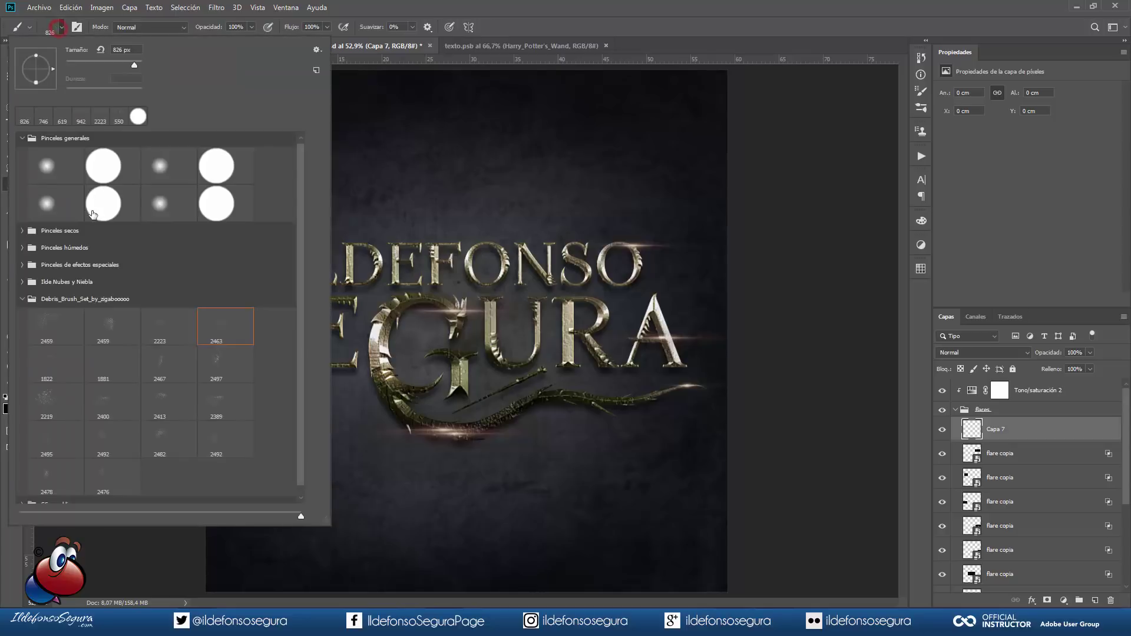
pyautogui.click(25, 300)
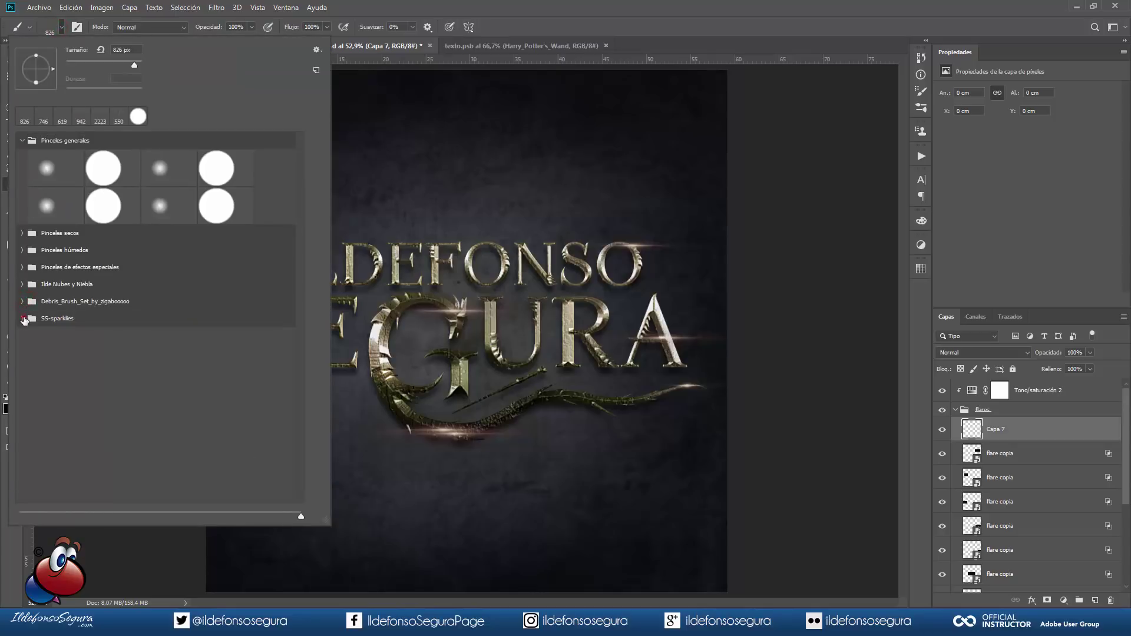
pyautogui.click(23, 317)
pyautogui.scroll(-3, 303, 389)
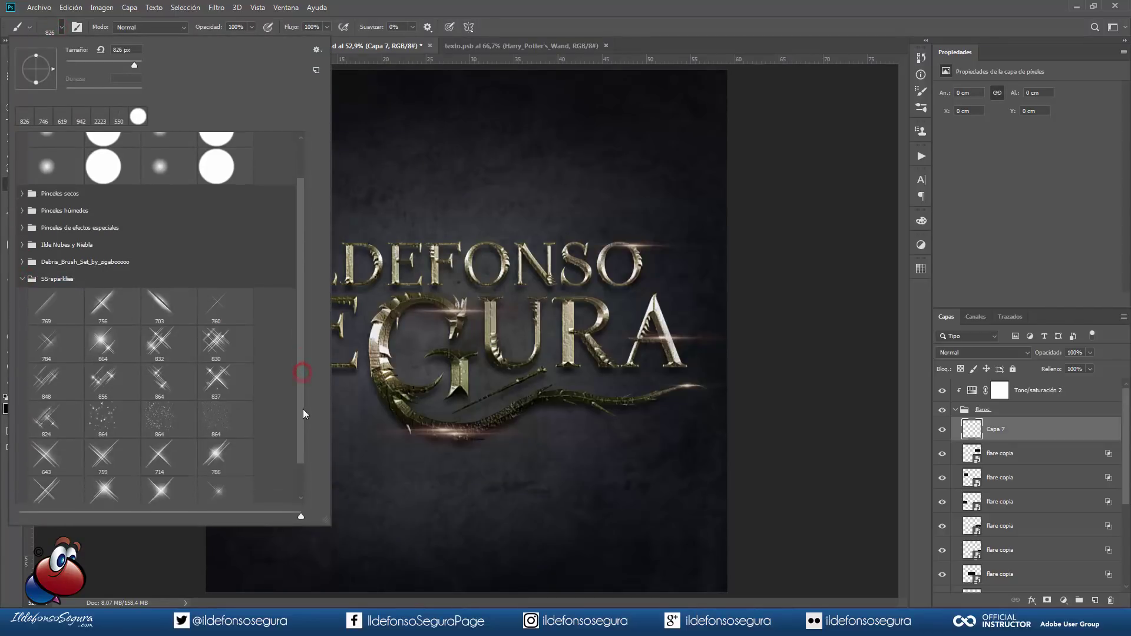
pyautogui.click(223, 469)
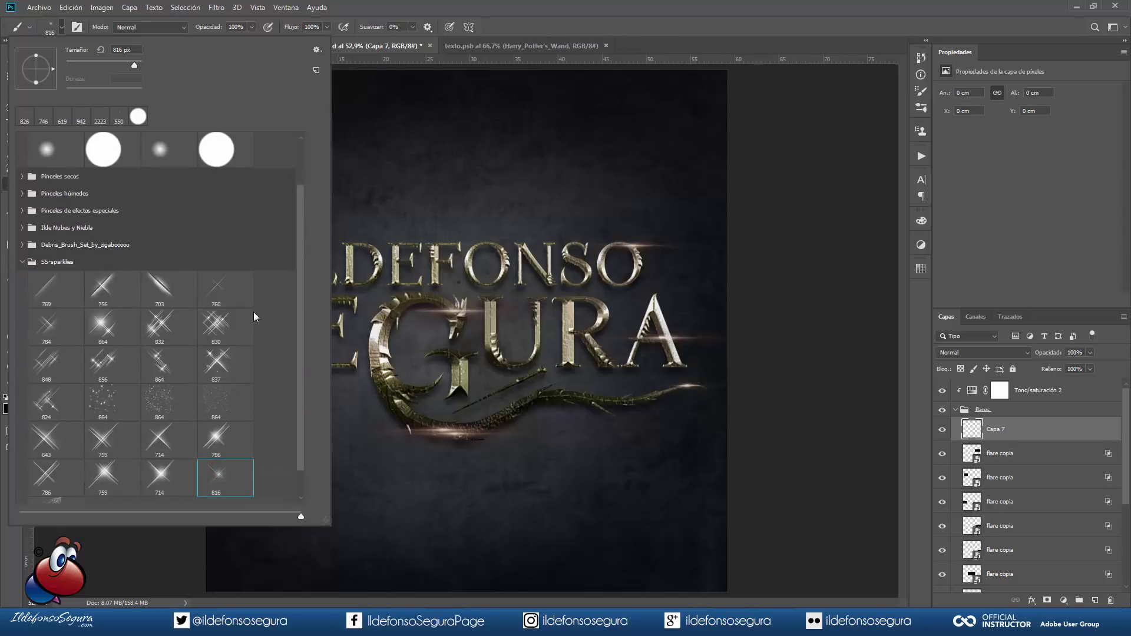
# Try stamping a small white sparkle on the first letter's flare in the upper text line, and undo it
pyautogui.click(362, 9)
pyautogui.press('x')
pyautogui.moveTo(332, 359); pyautogui.dragTo(234, 359)
pyautogui.click(285, 245)
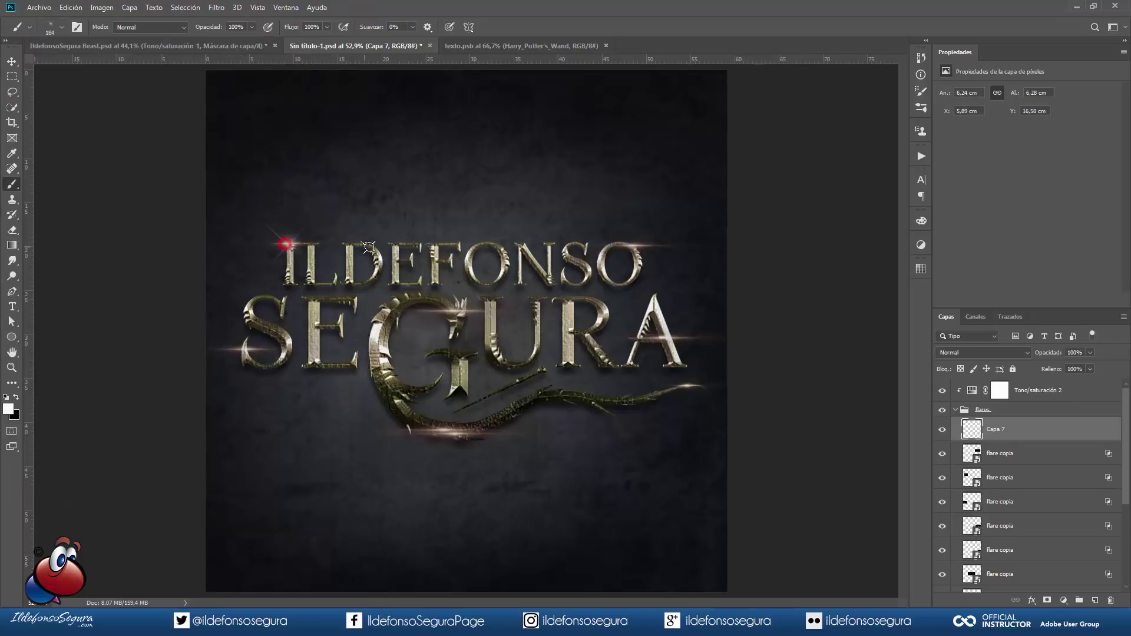
pyautogui.keyDown('alt'); pyautogui.click(375, 350); pyautogui.keyUp('alt')
pyautogui.hotkey('ctrl', 'z')
# Stamp light sparkles on the flares of the upper line's last and first letters, changing brush angle and size between them, down to 203 px
pyautogui.moveTo(309, 236); pyautogui.dragTo(330, 236)
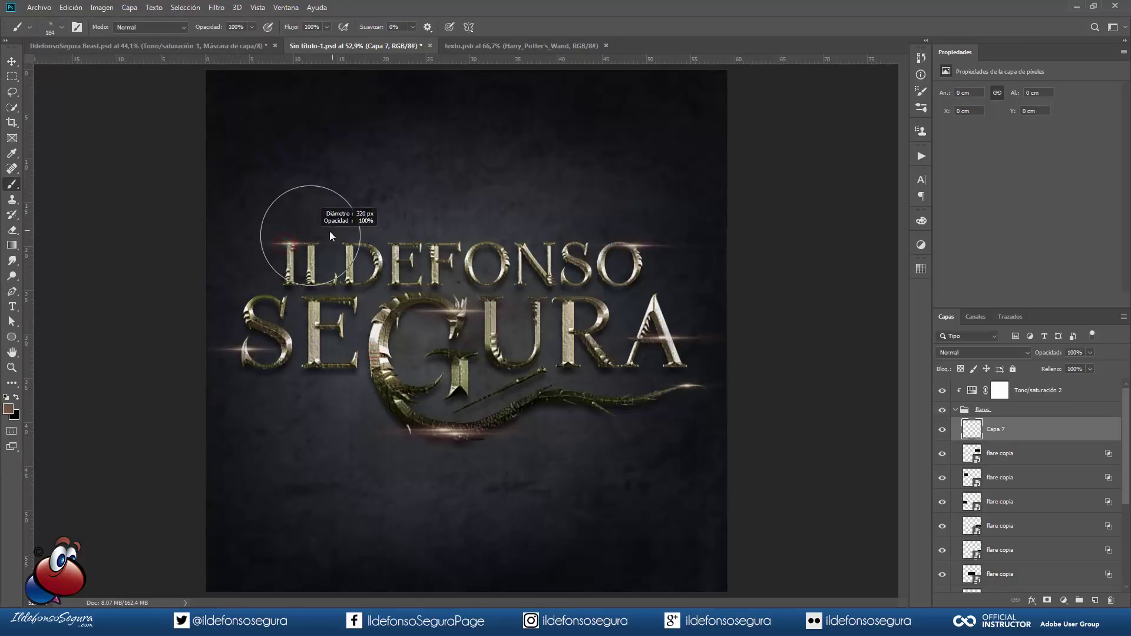
pyautogui.press('x')
pyautogui.click(626, 248)
pyautogui.rightClick(493, 239)
pyautogui.moveTo(540, 152); pyautogui.dragTo(536, 165)
pyautogui.press('Return')
pyautogui.moveTo(356, 239); pyautogui.dragTo(337, 239)
pyautogui.click(287, 243)
# Stamp sparkles with a rotated, resized brush on the flares of the S, the large G and the lower curve of the swoosh
pyautogui.rightClick(366, 285)
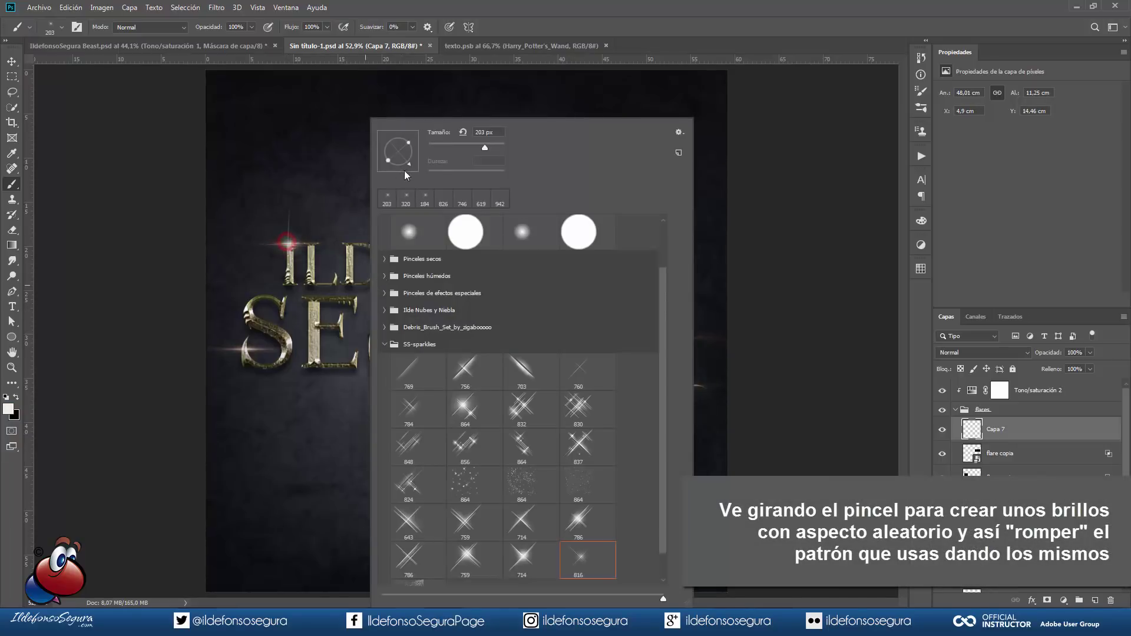
pyautogui.click(247, 347)
pyautogui.click(458, 309)
pyautogui.moveTo(445, 428)
pyautogui.mouseDown()
pyautogui.moveTo(465, 414)
pyautogui.moveTo(444, 428)
pyautogui.moveTo(482, 438)
pyautogui.mouseUp()
pyautogui.click(455, 423)
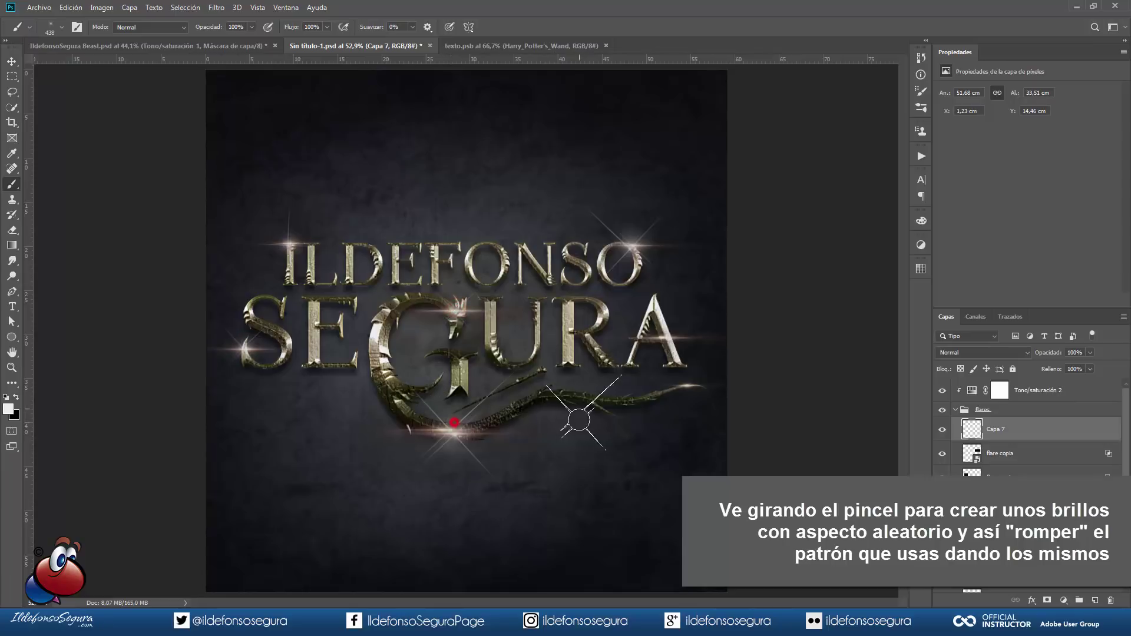
# Stamp a smaller, rotated 214 px sparkle on the flare of the final A in the lower line
pyautogui.moveTo(675, 331); pyautogui.dragTo(643, 330)
pyautogui.rightClick(643, 331)
pyautogui.click(693, 161)
pyautogui.press('Return')
pyautogui.click(661, 342)
# Convert the sparkle layer to a smart object and apply a Gaussian Blur (Desenfoque gaussiano) with a 4.2 pixel radius
pyautogui.rightClick(1009, 432)
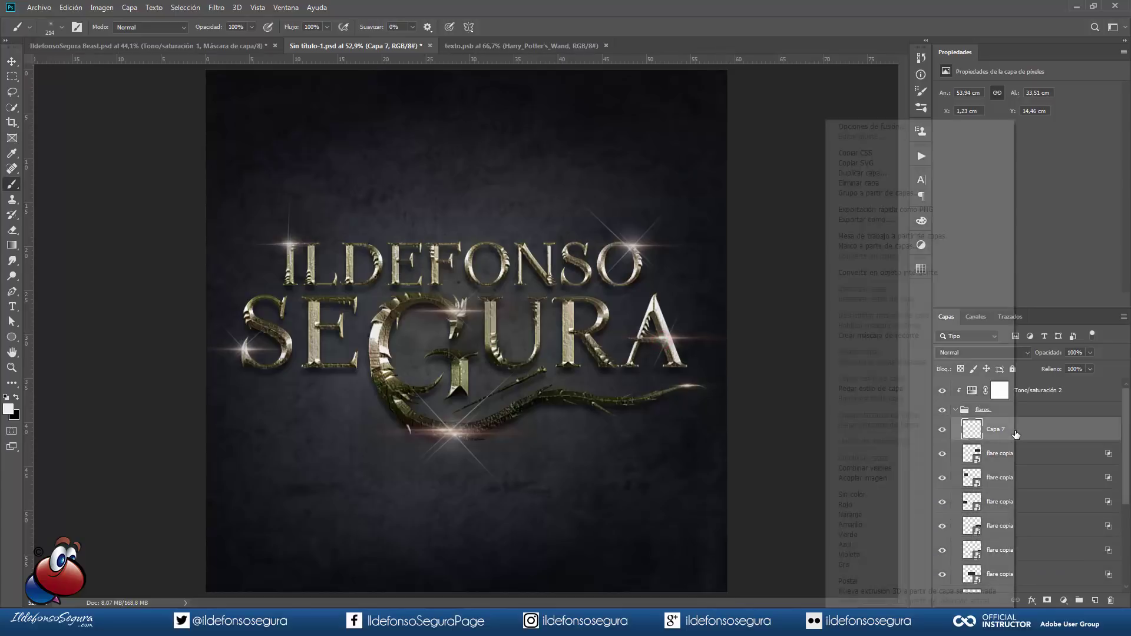
pyautogui.click(898, 274)
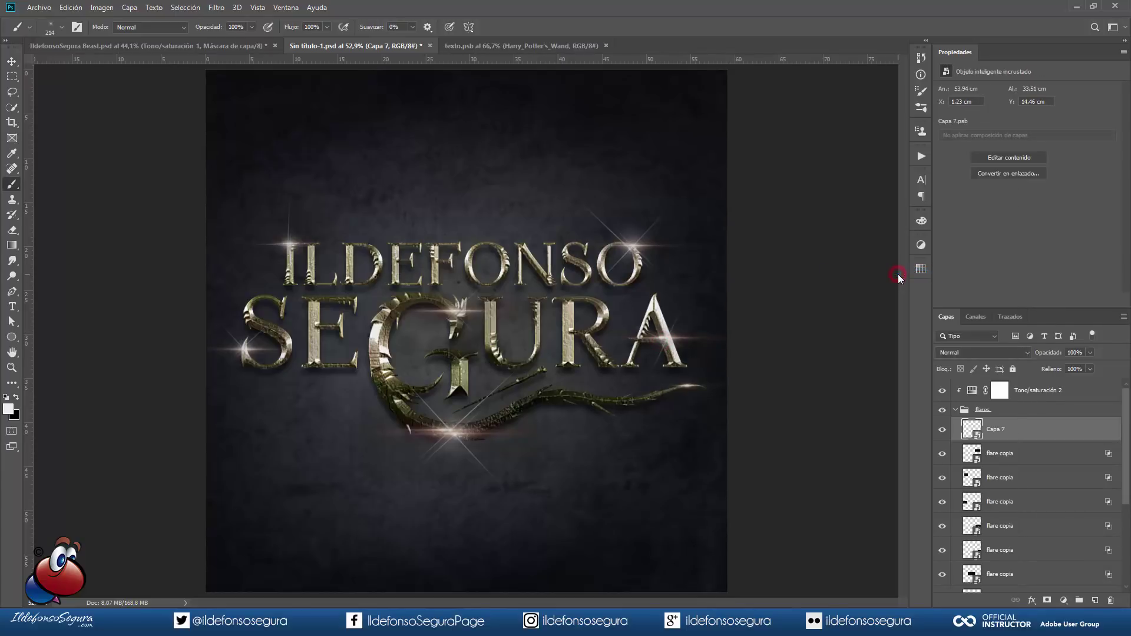
pyautogui.click(216, 7)
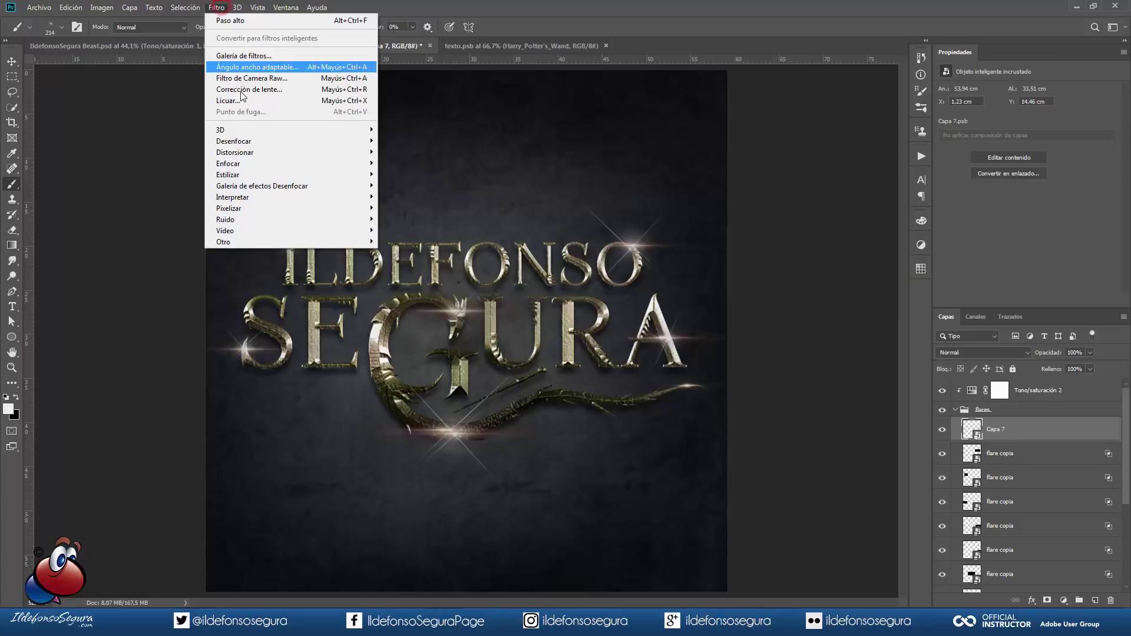
pyautogui.click(256, 141)
pyautogui.click(462, 218)
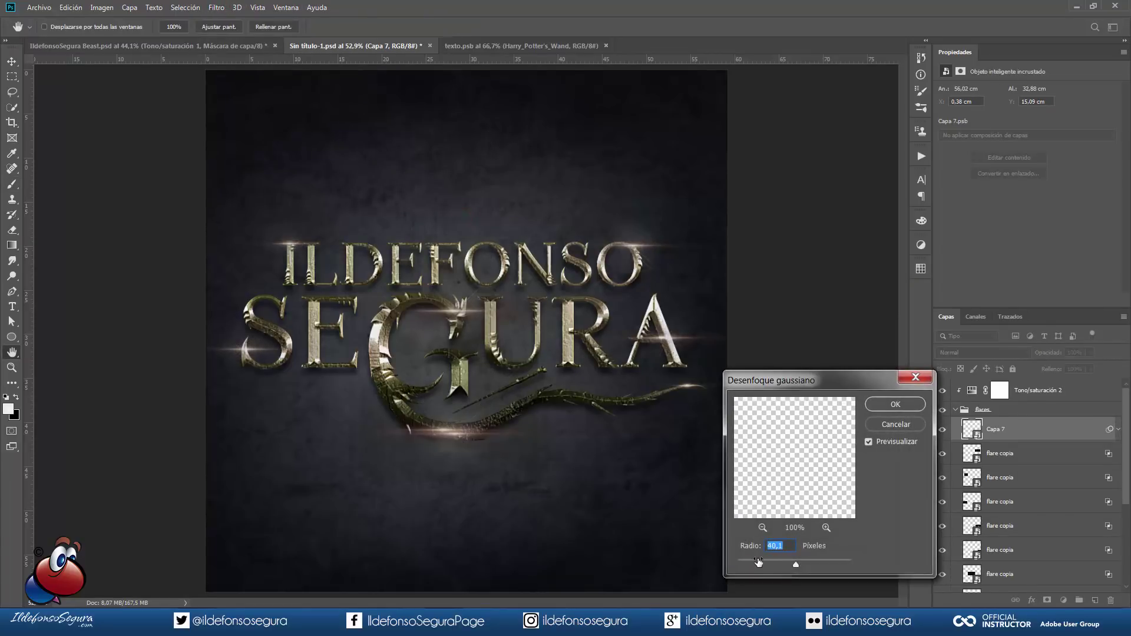
pyautogui.click(760, 564)
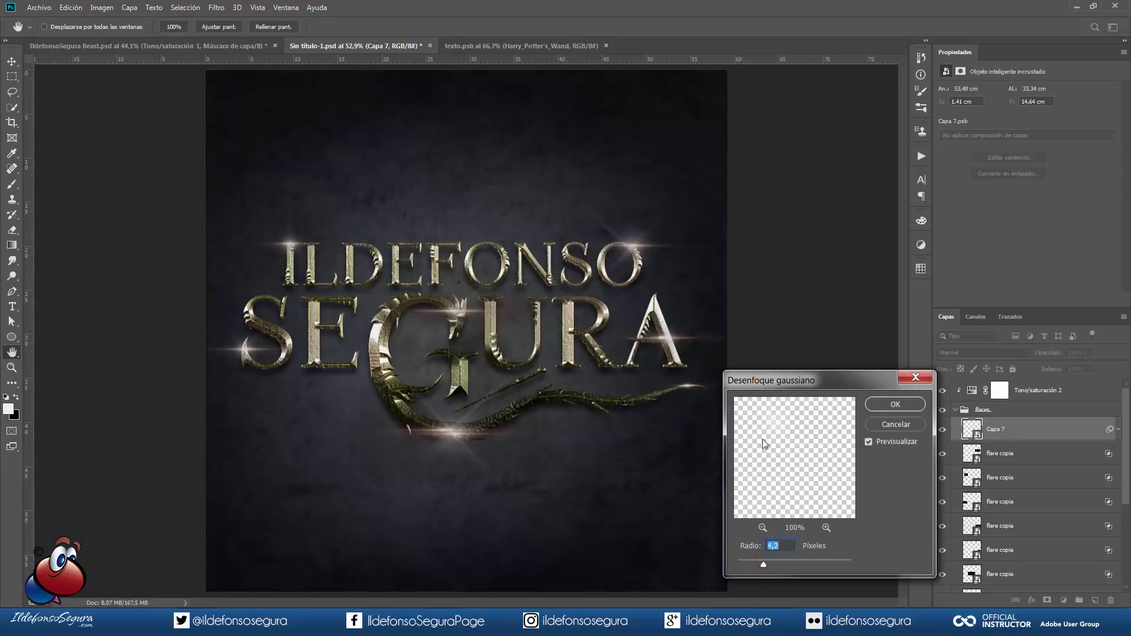
pyautogui.click(896, 406)
# Set the sparkle layer's blend mode to Linear Dodge (Sobreexpos. lineal (Añadir)) and its opacity to 80%
pyautogui.click(1009, 352)
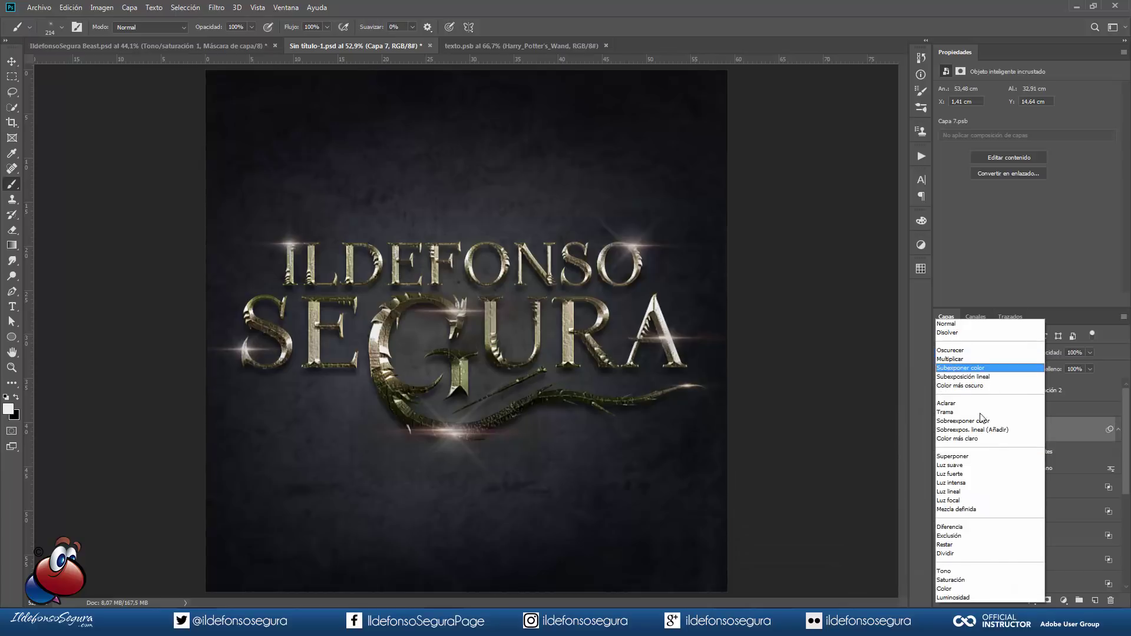
pyautogui.click(980, 430)
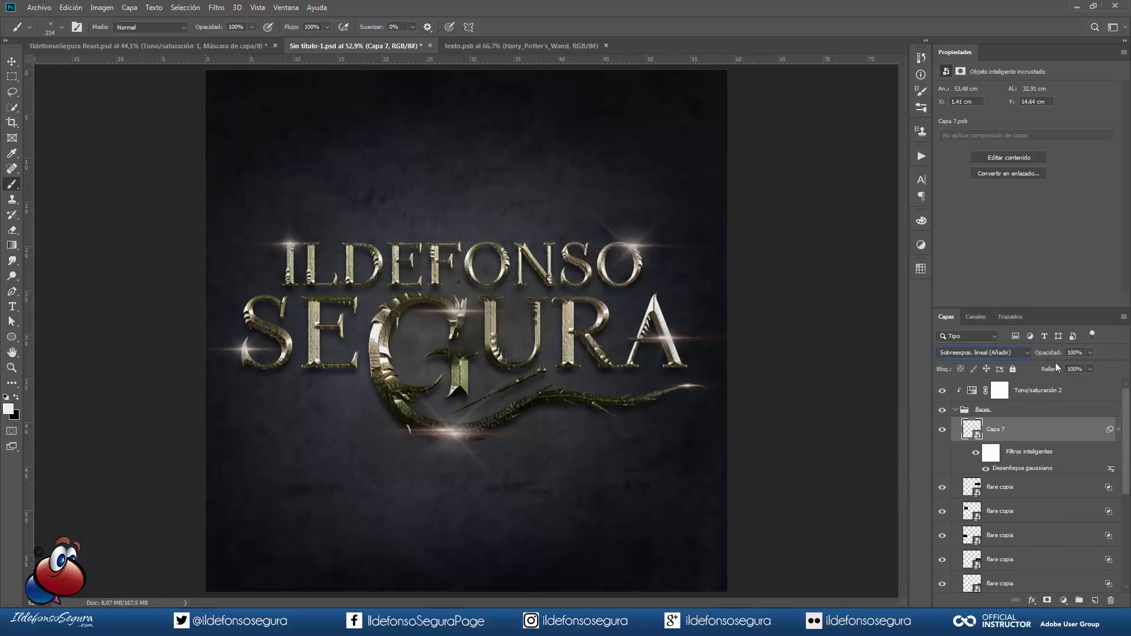
pyautogui.click(1070, 353)
pyautogui.write('80')
pyautogui.press('Return')
# Add a Hue/Saturation (Tono/saturación) adjustment layer above the whole layer stack with saturation -22
pyautogui.click(957, 410)
pyautogui.click(1021, 391)
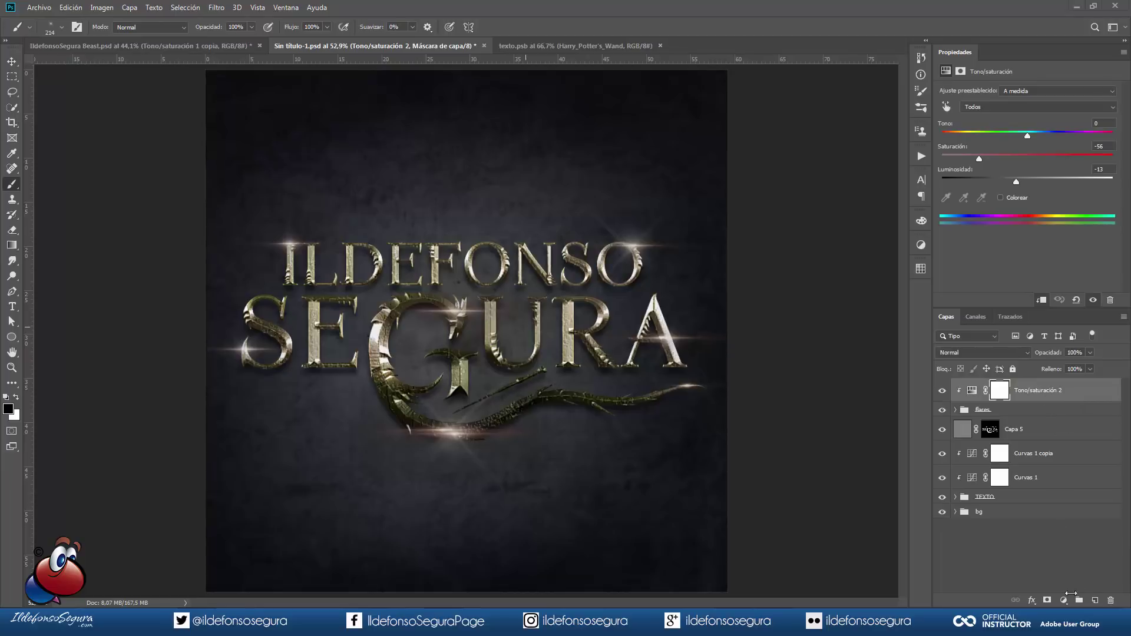
pyautogui.click(1064, 600)
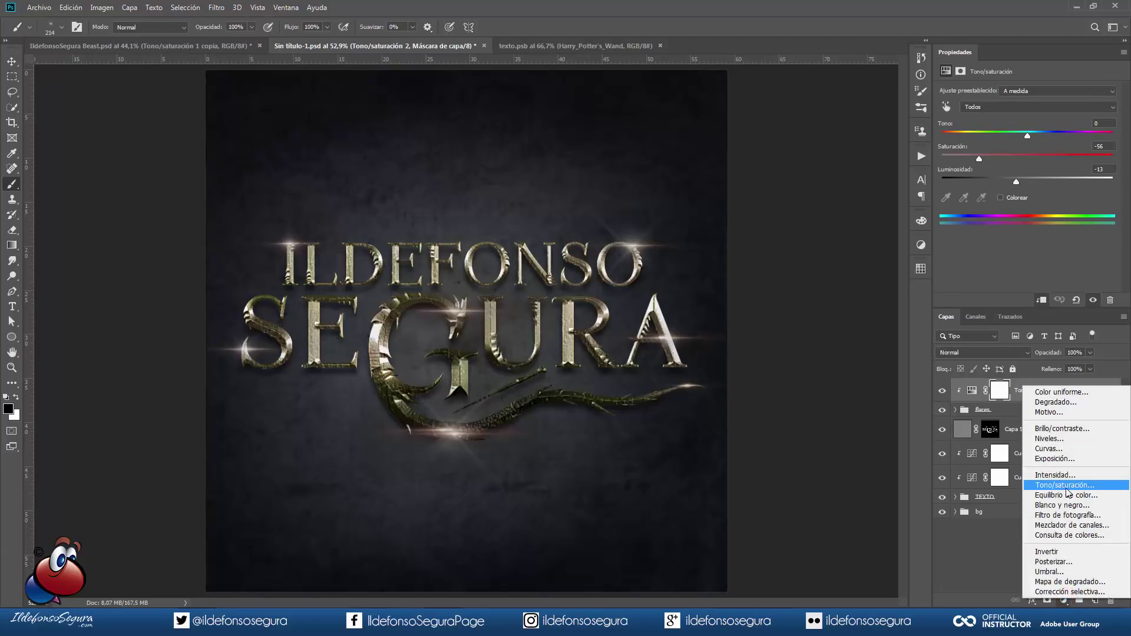
pyautogui.click(1066, 487)
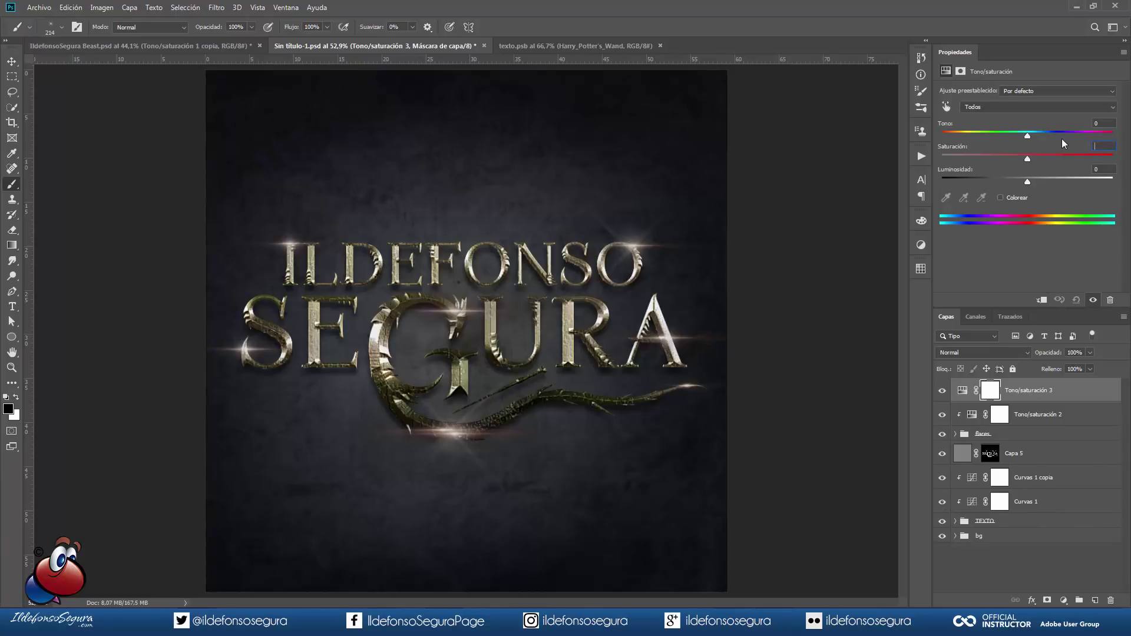
pyautogui.write('-22')
# Add a solid colour (Color uniforme) fill layer on top with the colour #8c7019
pyautogui.click(1064, 601)
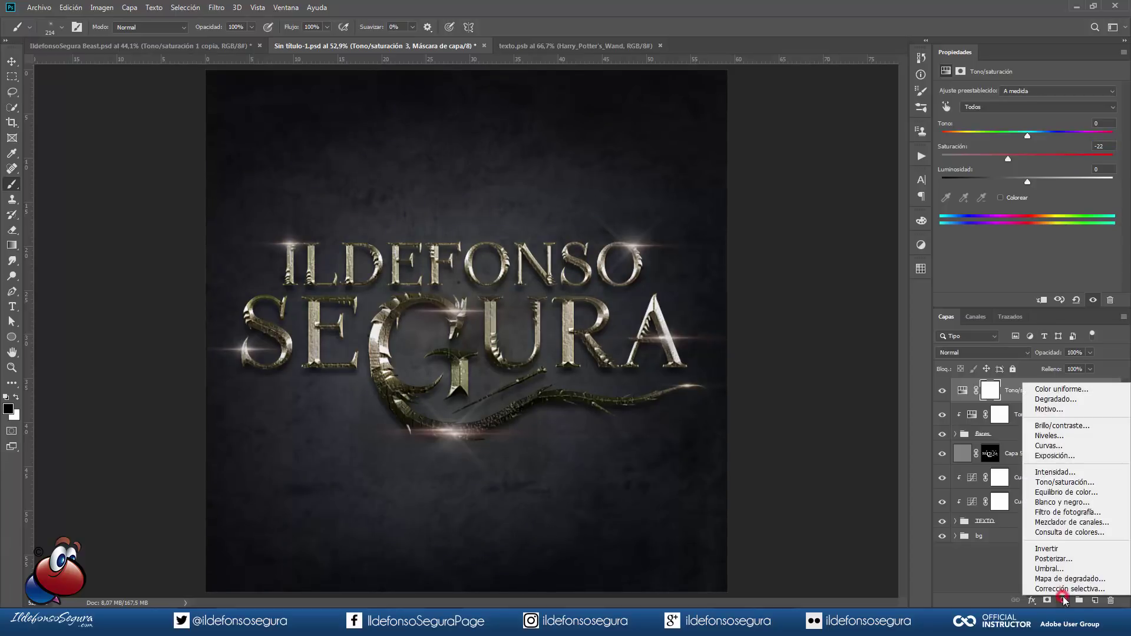
pyautogui.click(1058, 390)
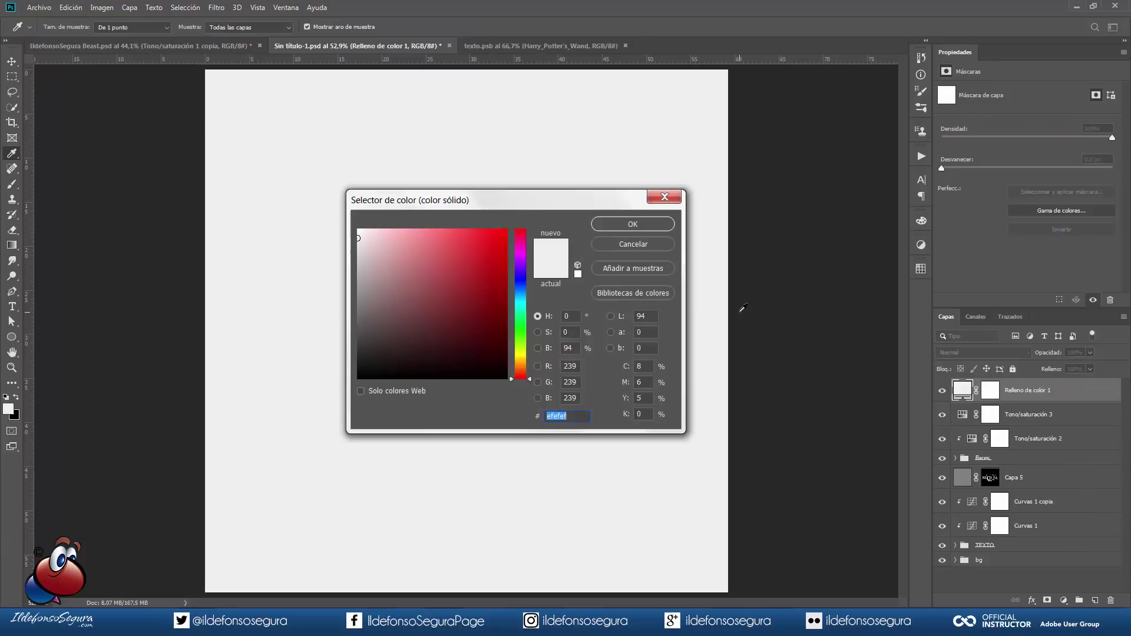
pyautogui.write('8c7019')
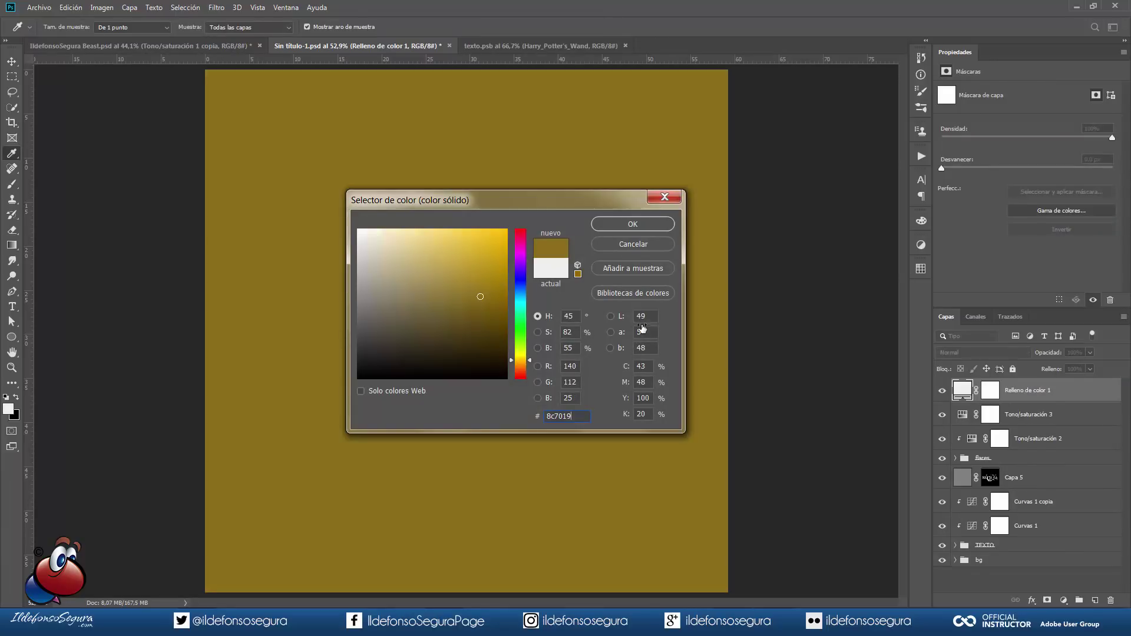
pyautogui.click(633, 225)
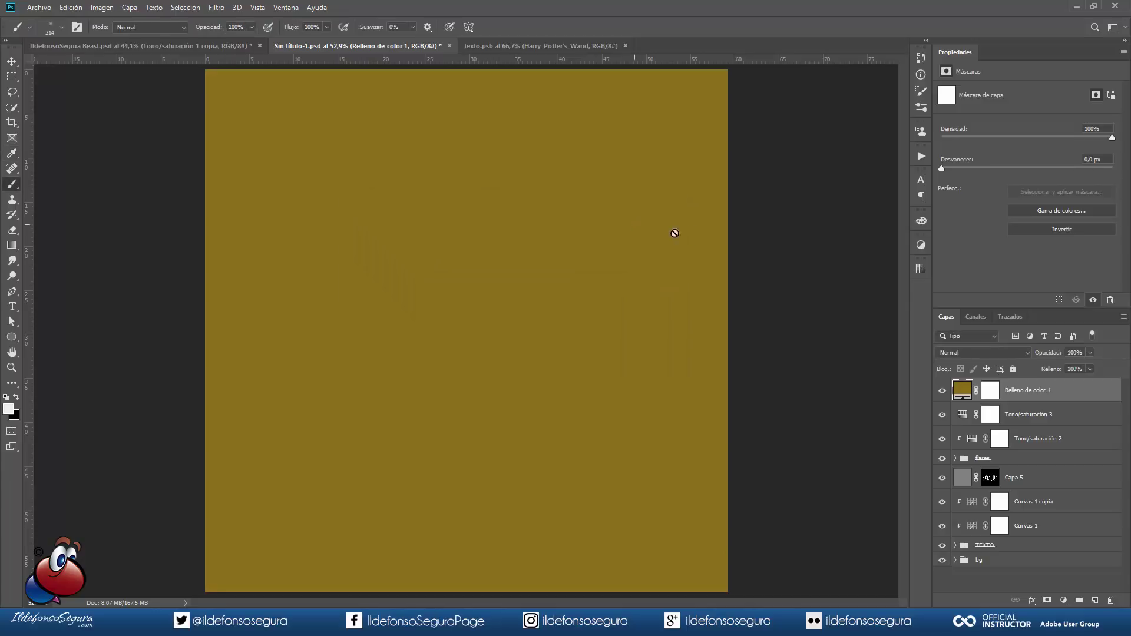
# Blend the colour fill layer with Exclusion (Exclusión) at 5% opacity and compare the artwork without and with it
pyautogui.click(989, 353)
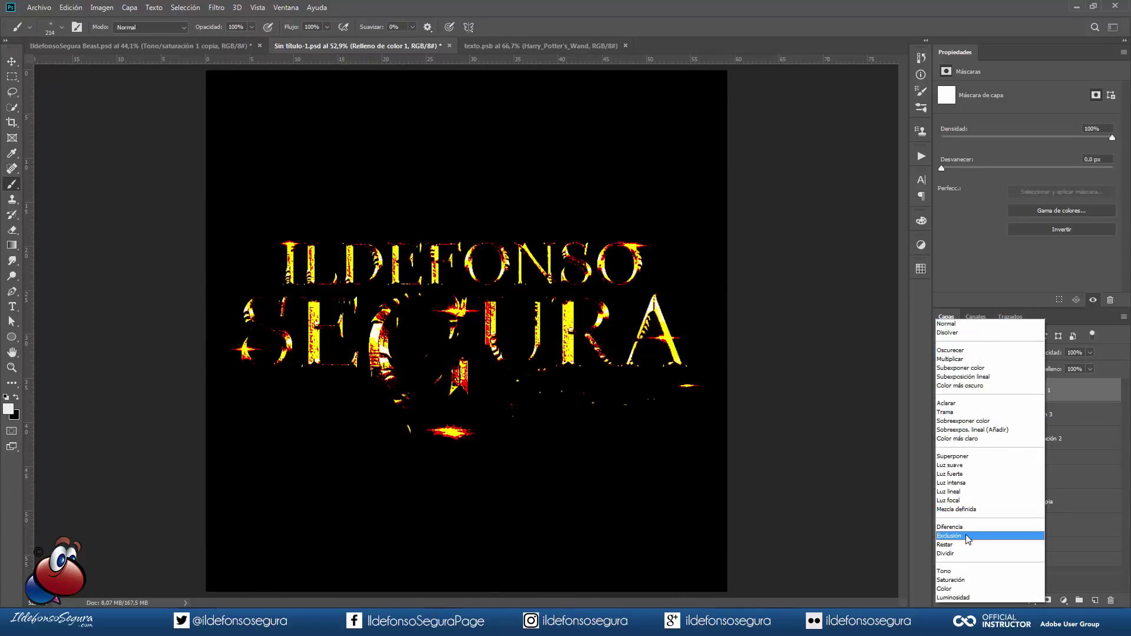
pyautogui.click(967, 536)
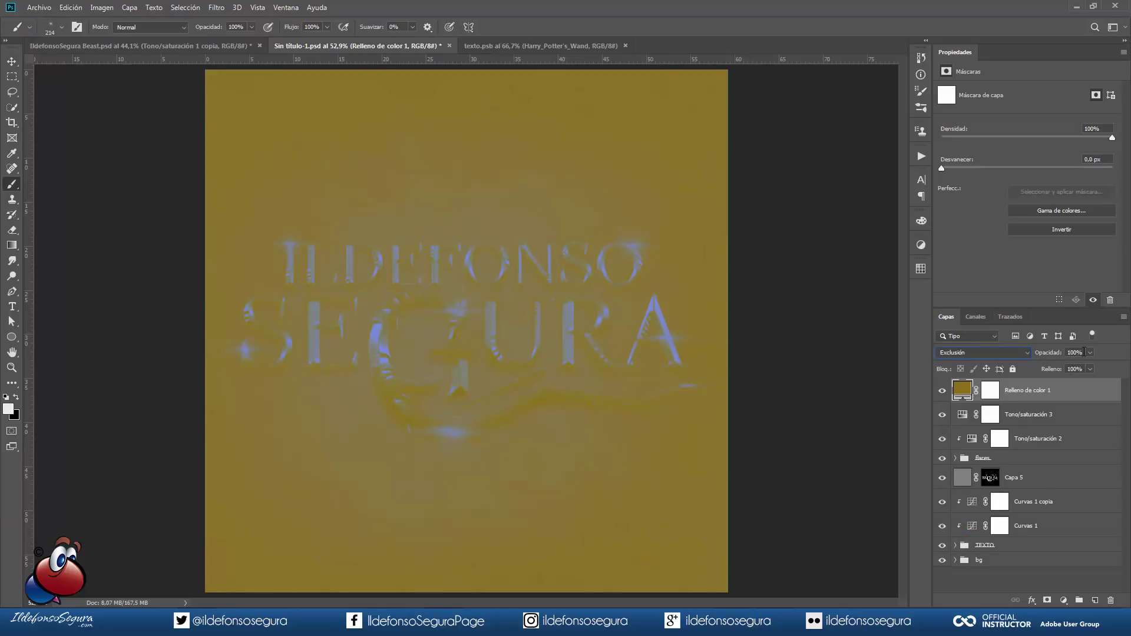
pyautogui.write('5')
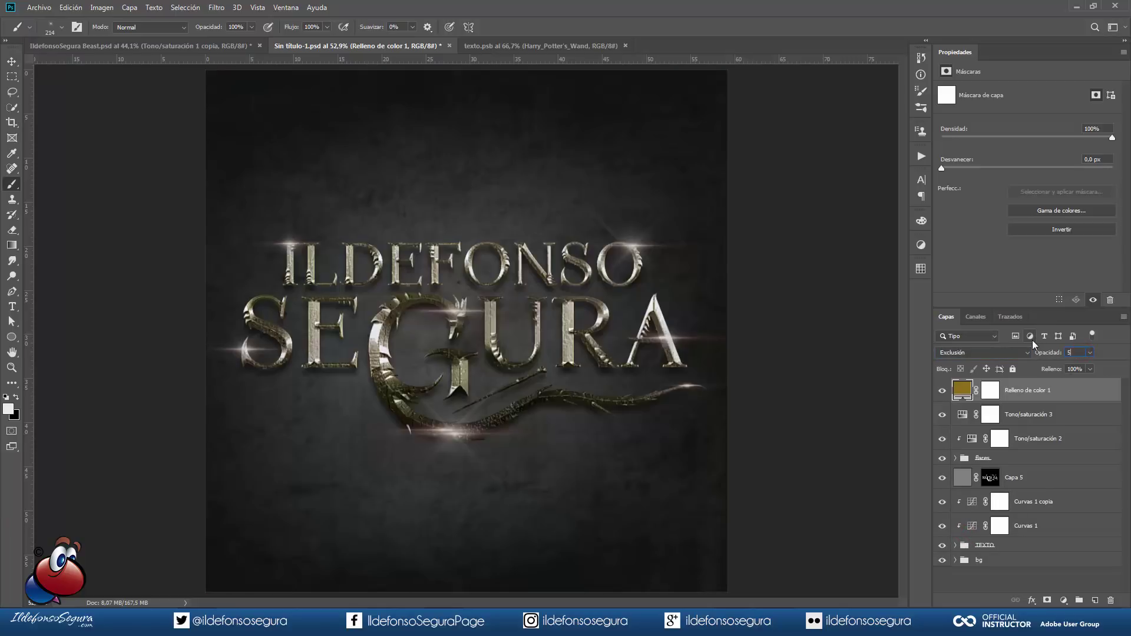
pyautogui.press('Return')
pyautogui.click(943, 390)
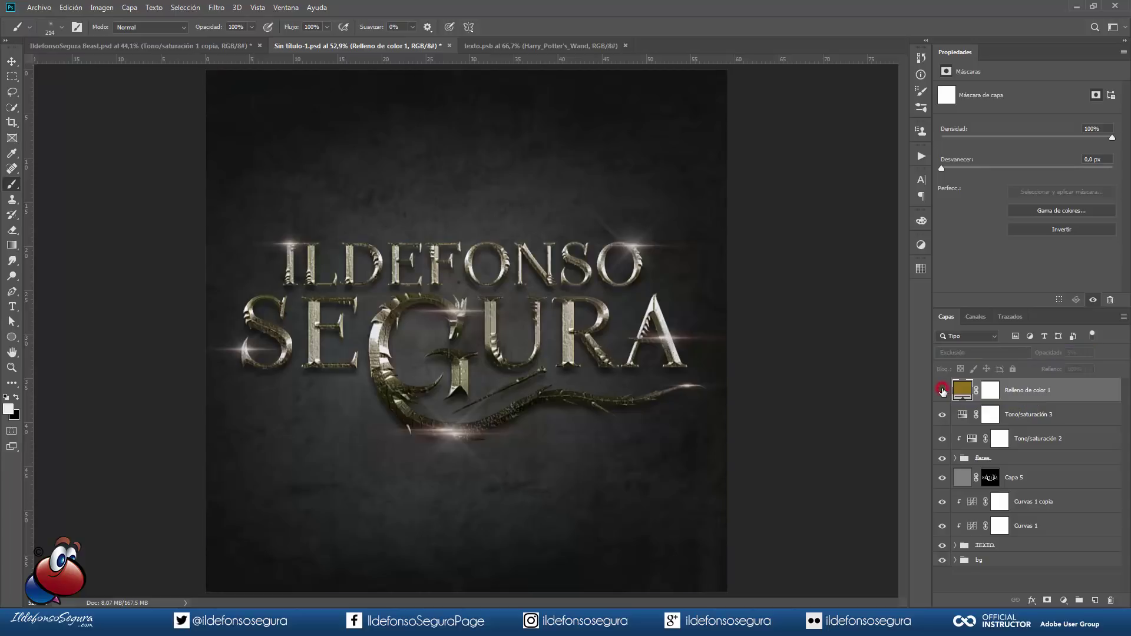
pyautogui.click(942, 391)
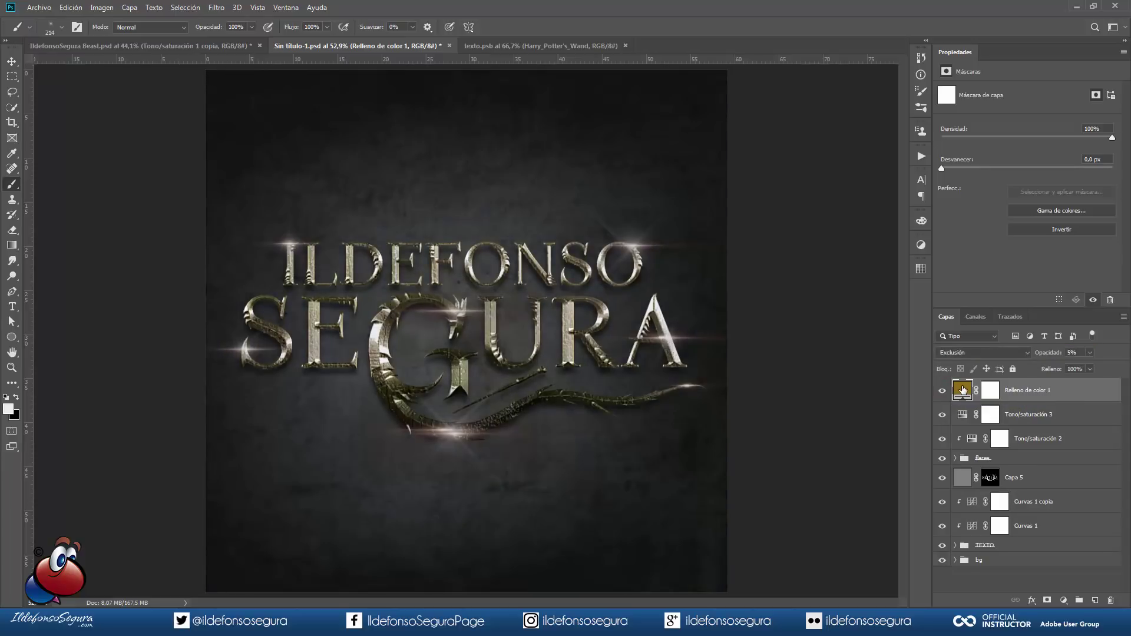
# Add a Color Lookup (Consulta de colores) adjustment layer above the colour fill using the FoggyNight.3DL look
pyautogui.click(1066, 599)
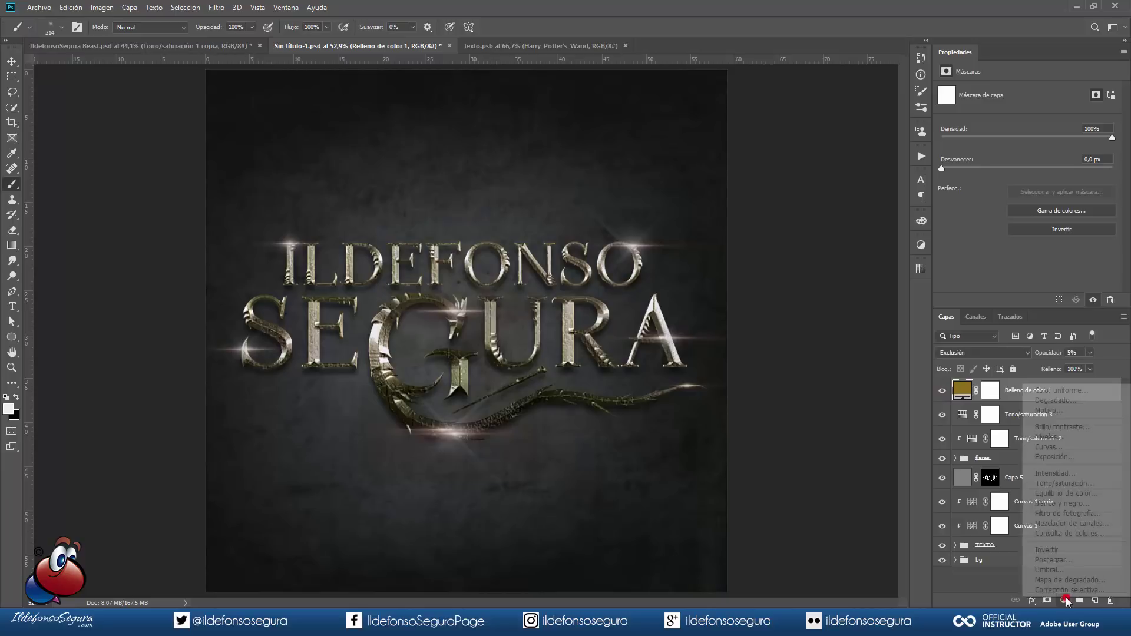
pyautogui.click(1070, 533)
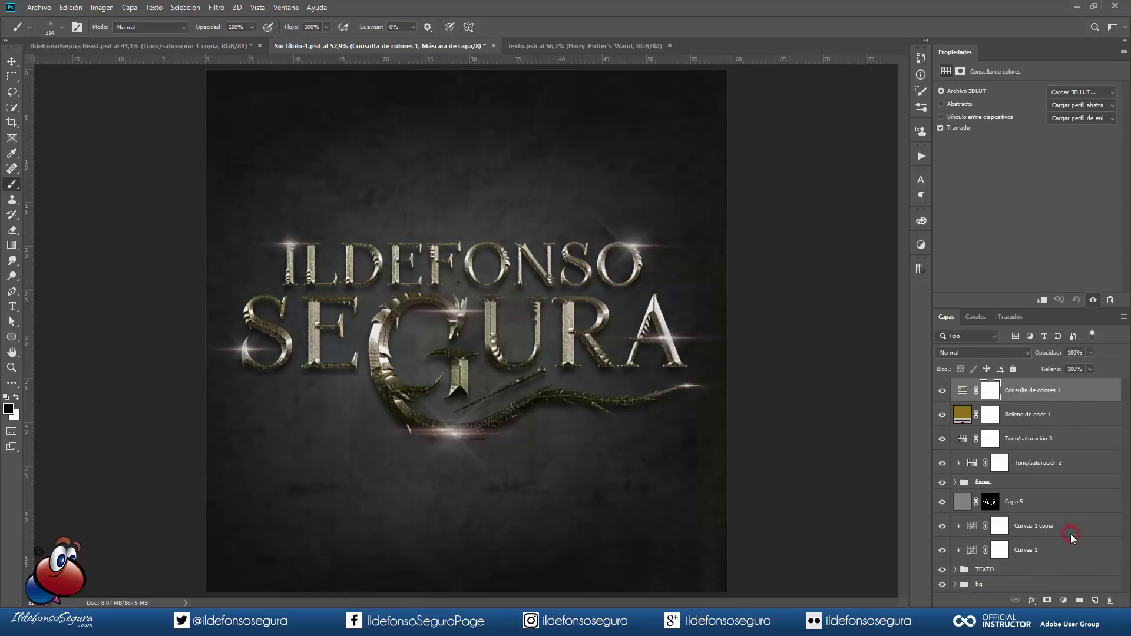
pyautogui.click(1077, 91)
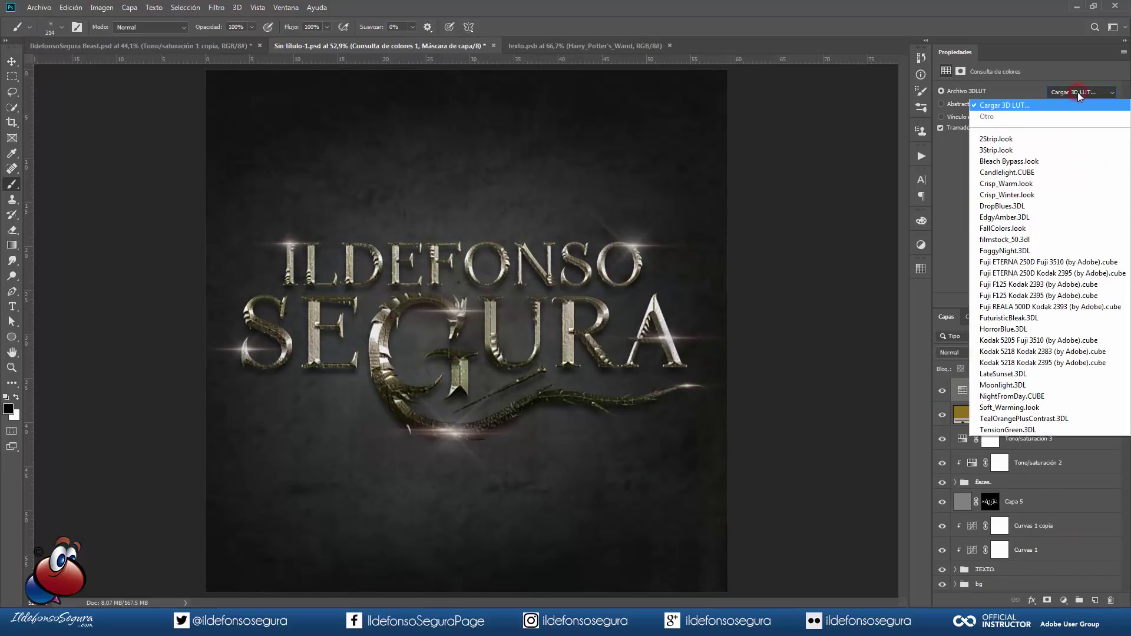
pyautogui.click(1024, 251)
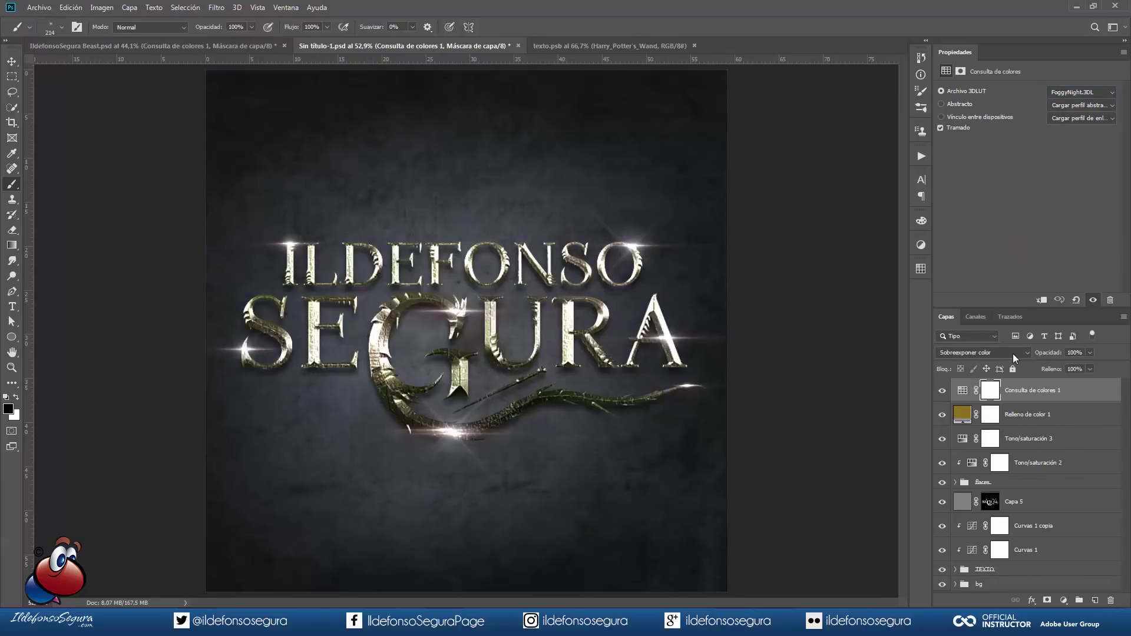
# Set the colour lookup layer's blend mode to Color Dodge (Sobreexponer color) and its opacity to 70%
pyautogui.click(1012, 352)
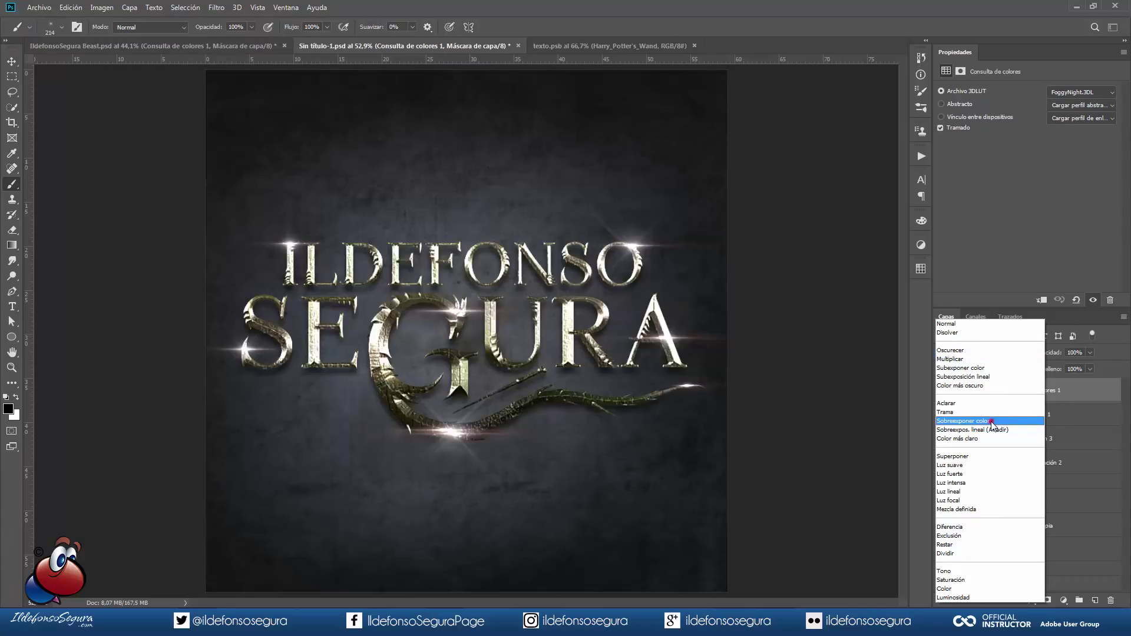
pyautogui.click(992, 422)
pyautogui.click(1075, 351)
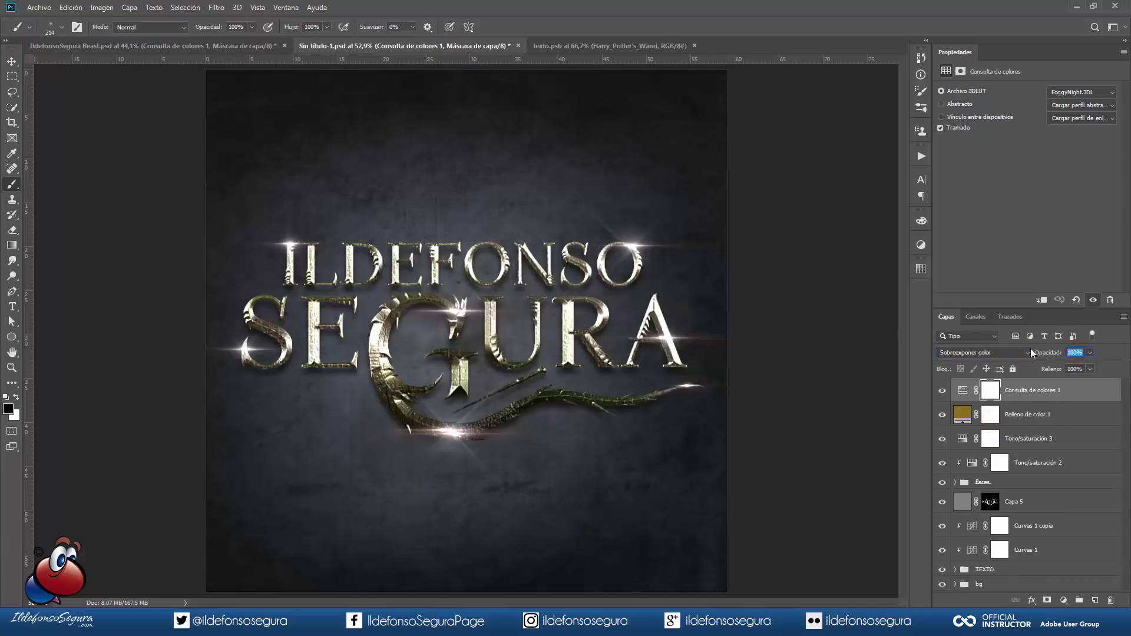
pyautogui.write('70')
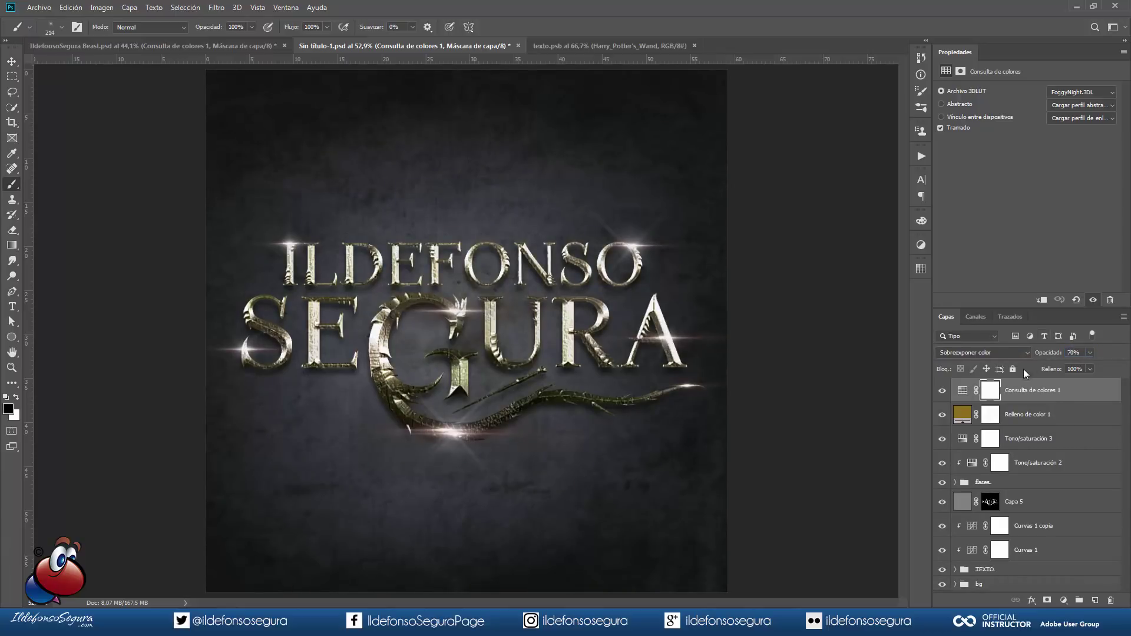
# Invert the colour lookup layer's mask to black and paint the centre of the title white with a soft round brush of about 1080 px
pyautogui.click(992, 391)
pyautogui.hotkey('ctrl', 'i')
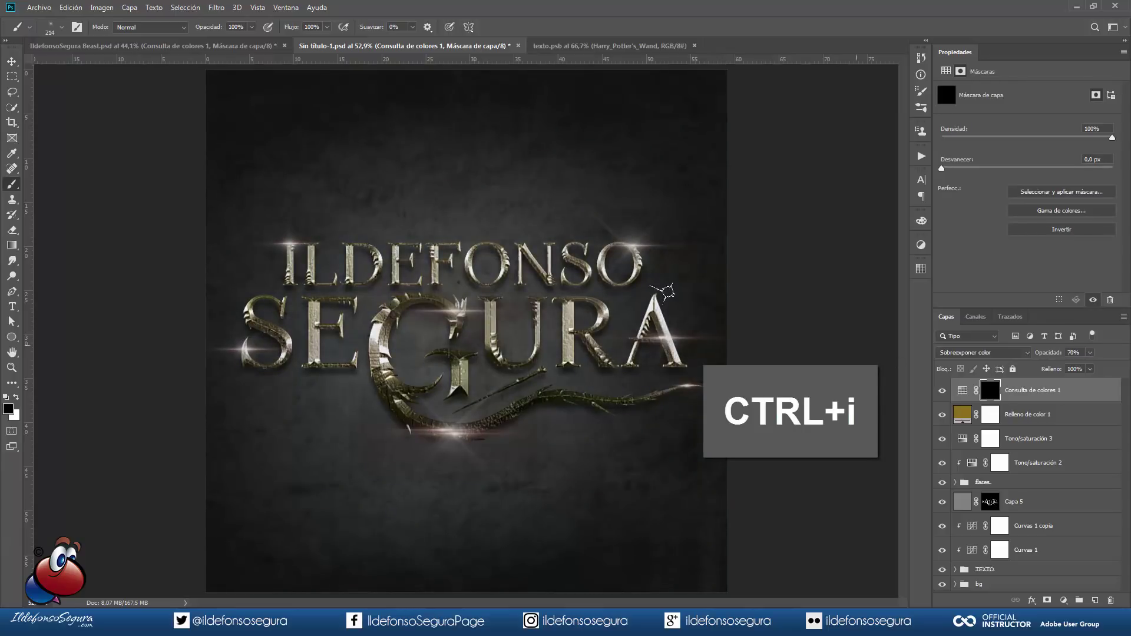
pyautogui.click(61, 27)
pyautogui.click(46, 151)
pyautogui.moveTo(392, 287); pyautogui.dragTo(495, 291)
pyautogui.press('x')
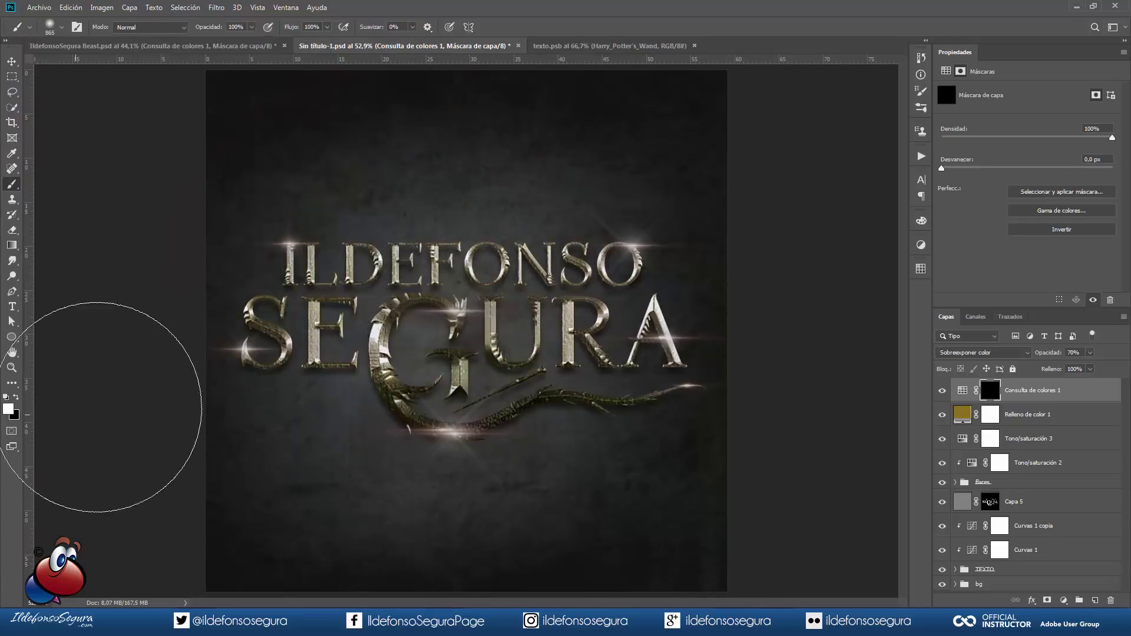
pyautogui.moveTo(461, 318)
pyautogui.mouseDown()
pyautogui.moveTo(496, 320)
pyautogui.moveTo(466, 338)
pyautogui.mouseUp()
pyautogui.click(468, 338)
pyautogui.click(470, 338)
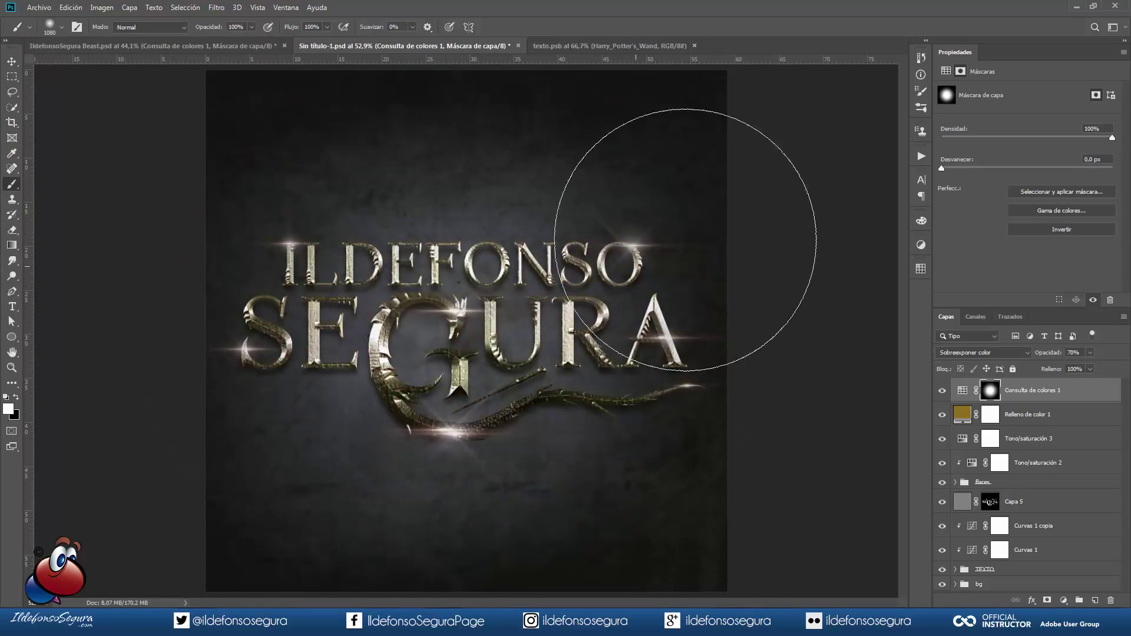
pyautogui.click(11, 61)
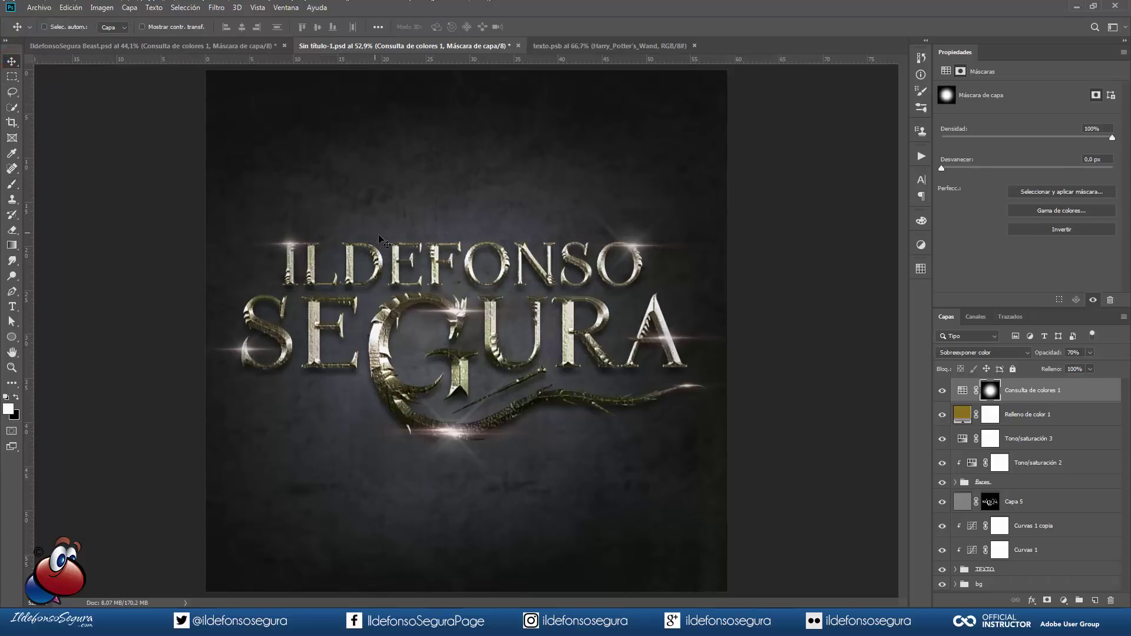
pyautogui.scroll(-1, 379, 235)
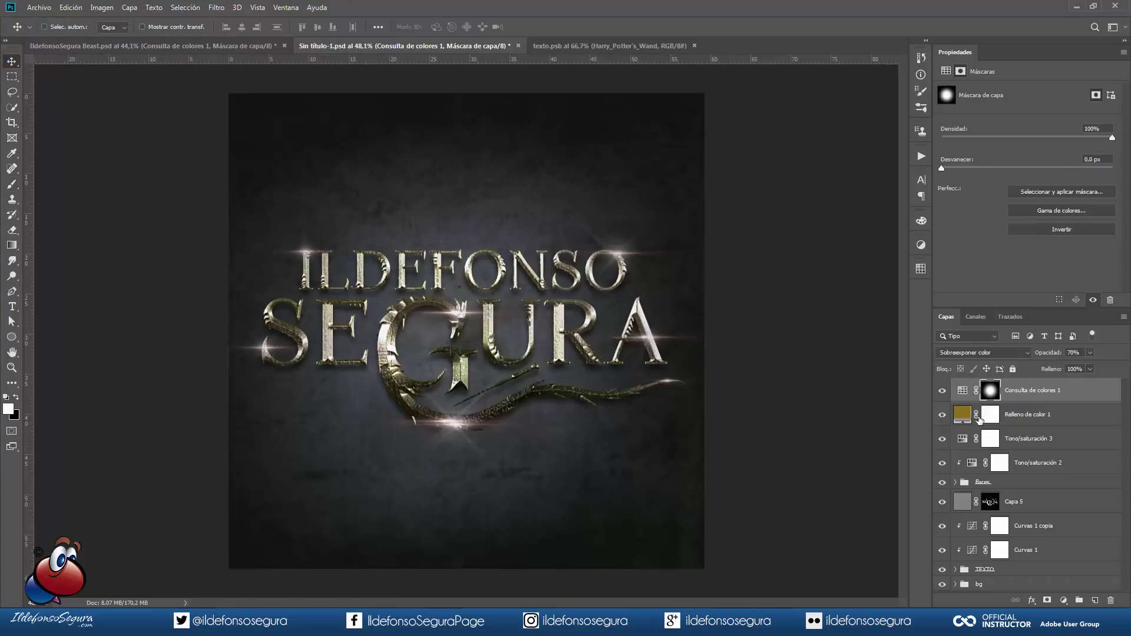
# Reduce the opacity of the sparkle layer Capa 7 in the flares group to 50% and hide the Curvas 1 copia adjustment layer
pyautogui.click(988, 414)
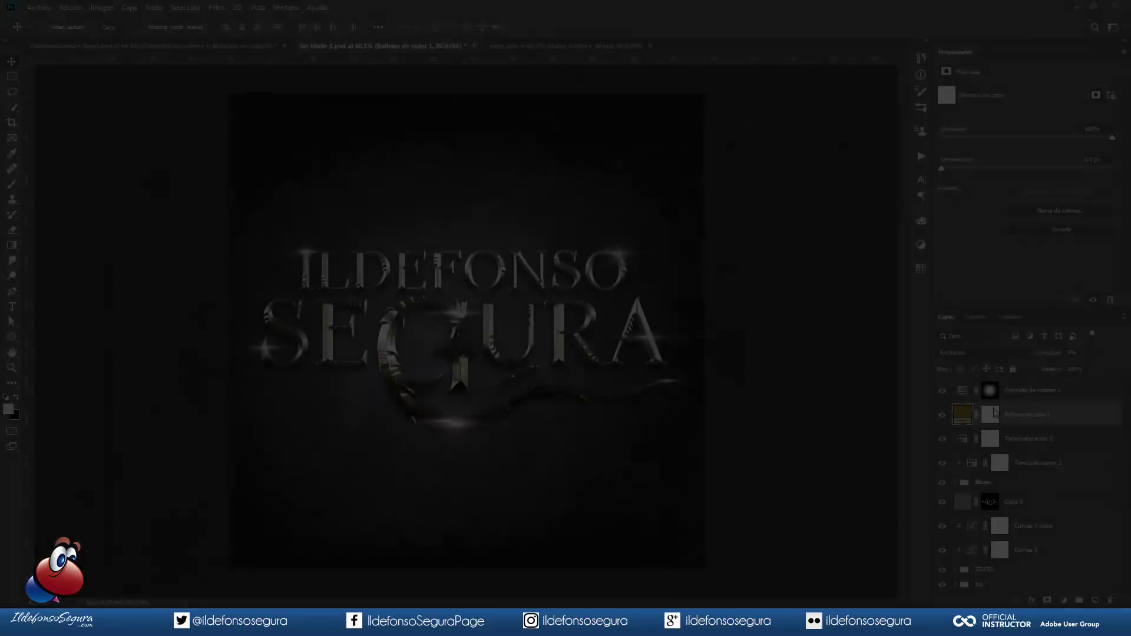
pyautogui.click(955, 482)
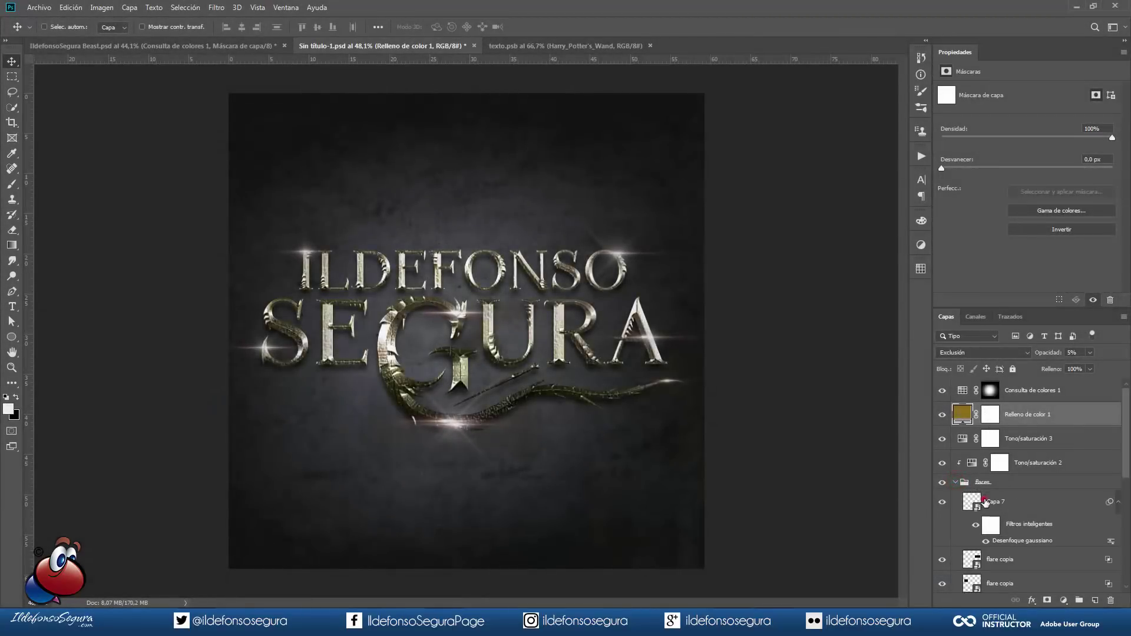
pyautogui.click(985, 502)
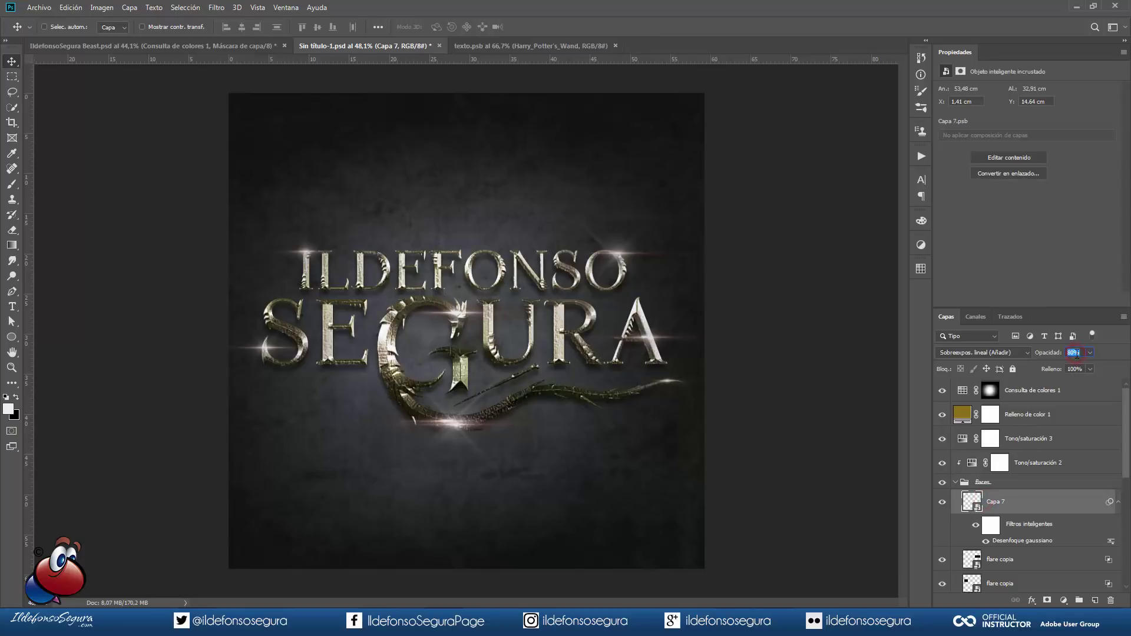
pyautogui.write('50')
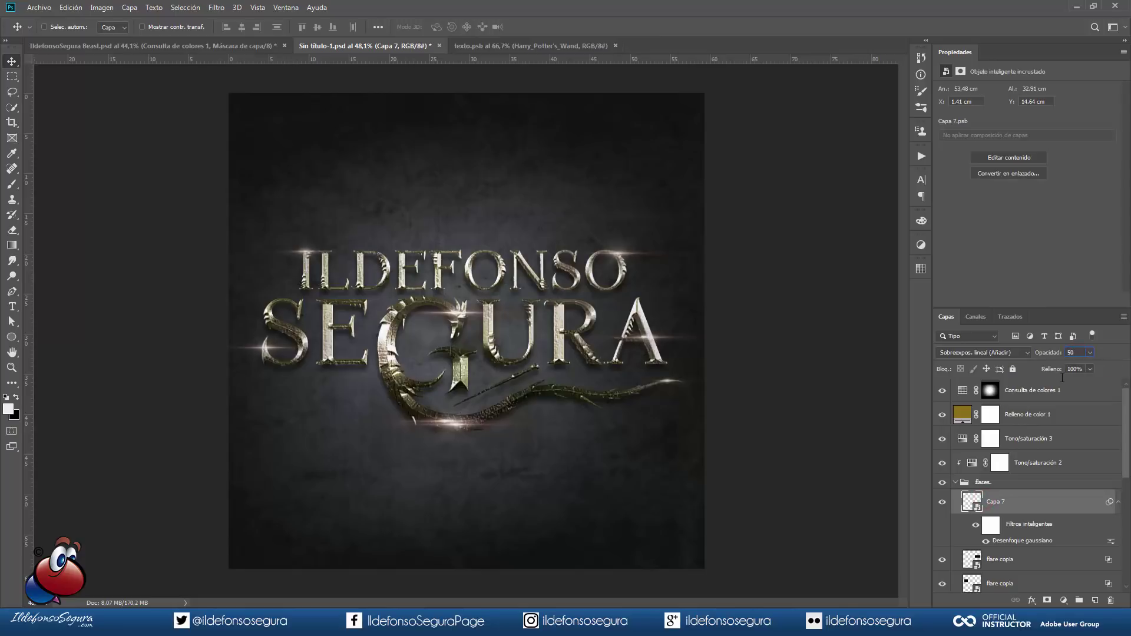
pyautogui.click(956, 482)
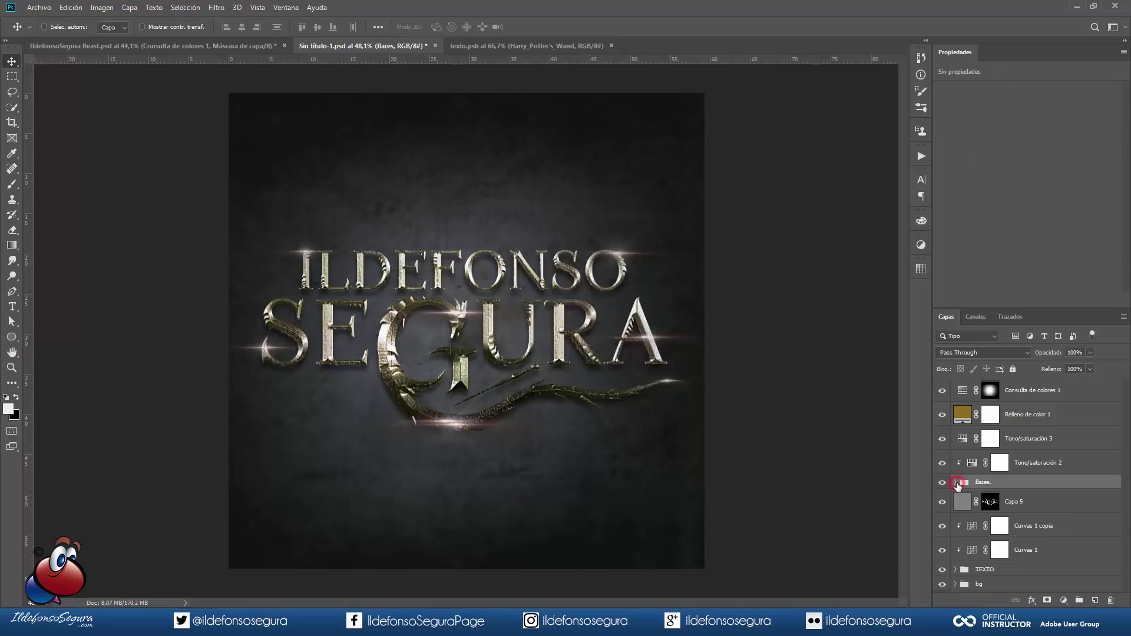
pyautogui.click(943, 527)
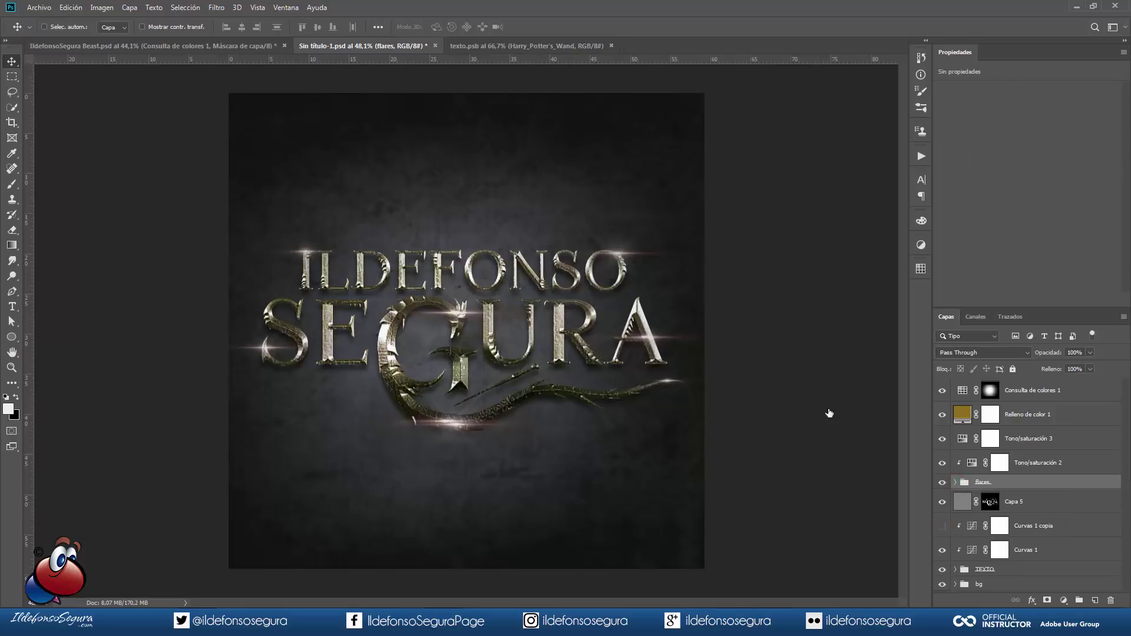
# Create a new empty layer inside the bg group directly above Capa 3
pyautogui.click(955, 585)
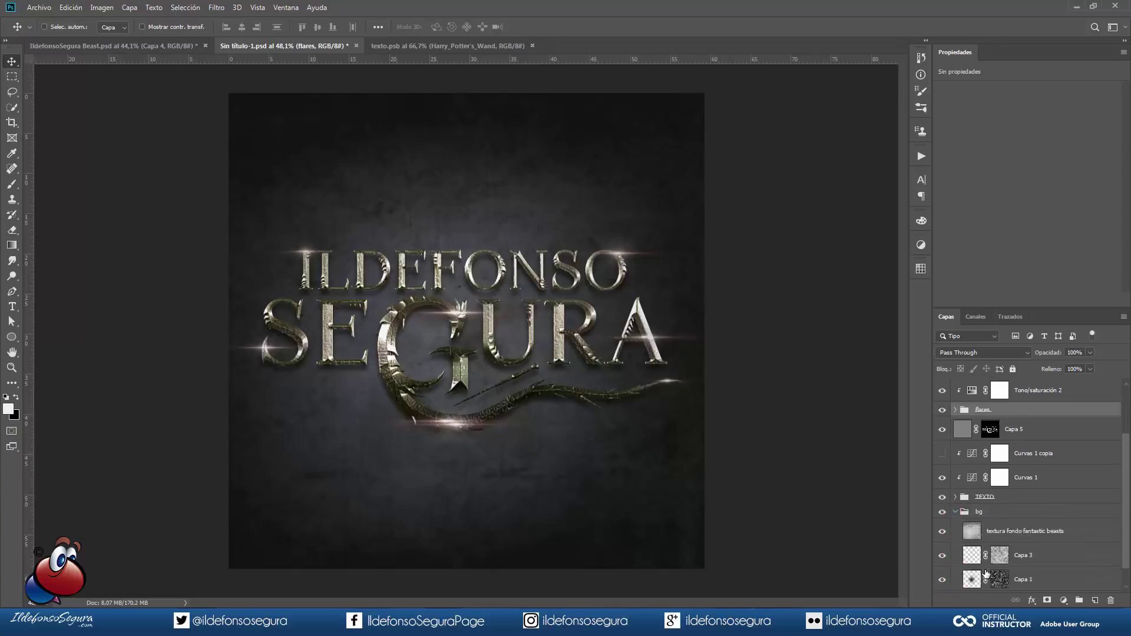
pyautogui.scroll(-3, 983, 565)
pyautogui.click(1020, 535)
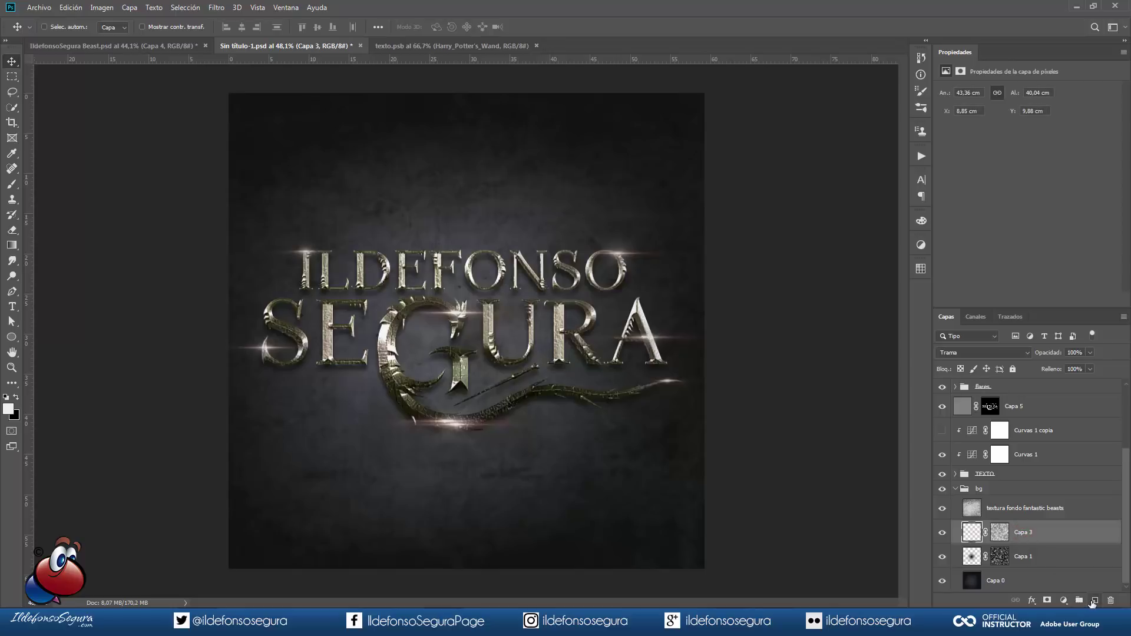
pyautogui.click(1094, 601)
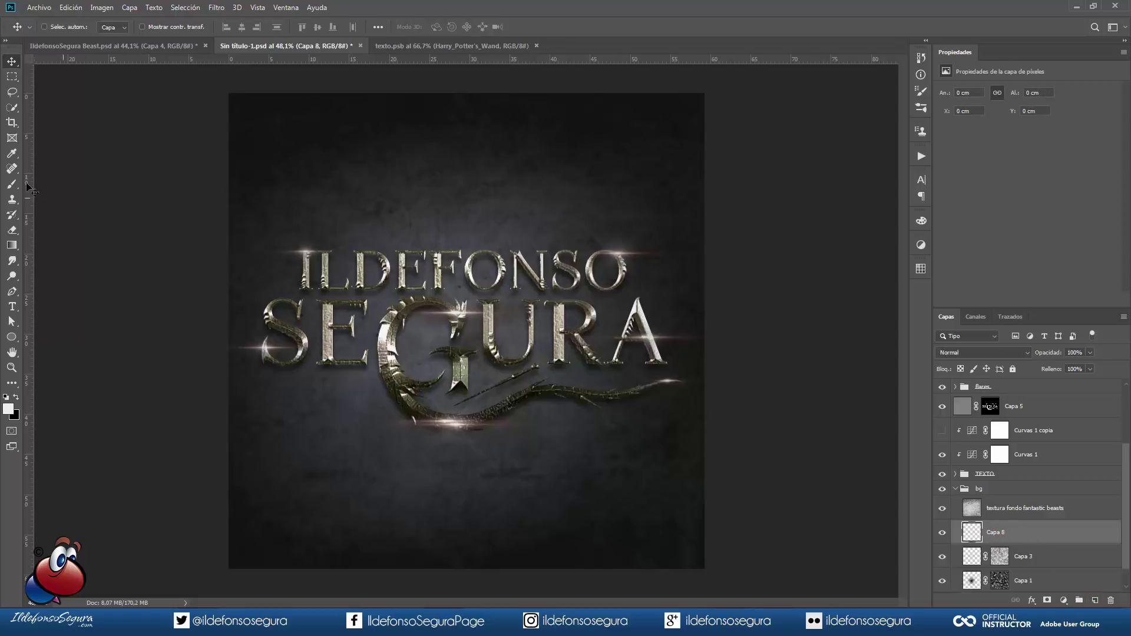
# Choose the cloud brush labelled 2488 from the Ilde Nubes y Niebla brush set for the Brush tool
pyautogui.click(10, 187)
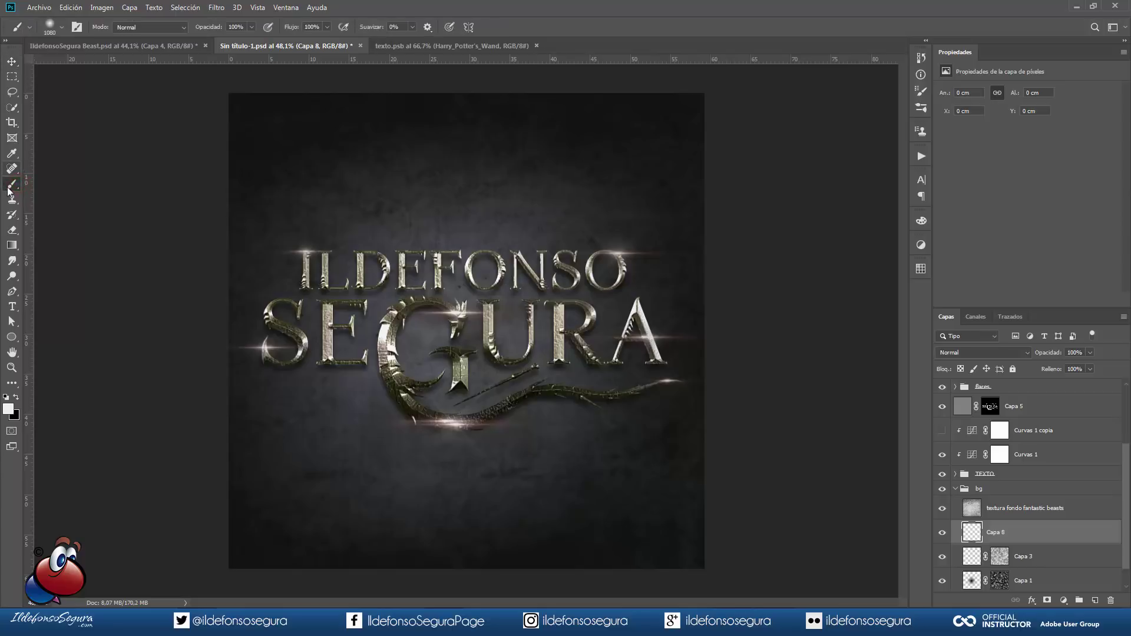
pyautogui.click(63, 28)
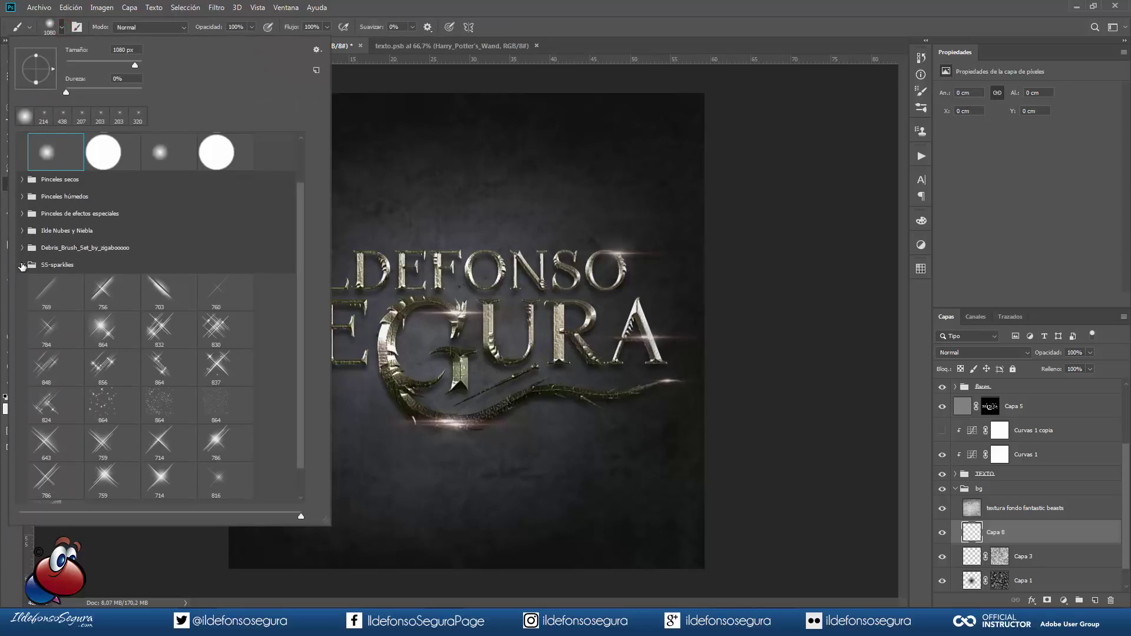
pyautogui.click(23, 238)
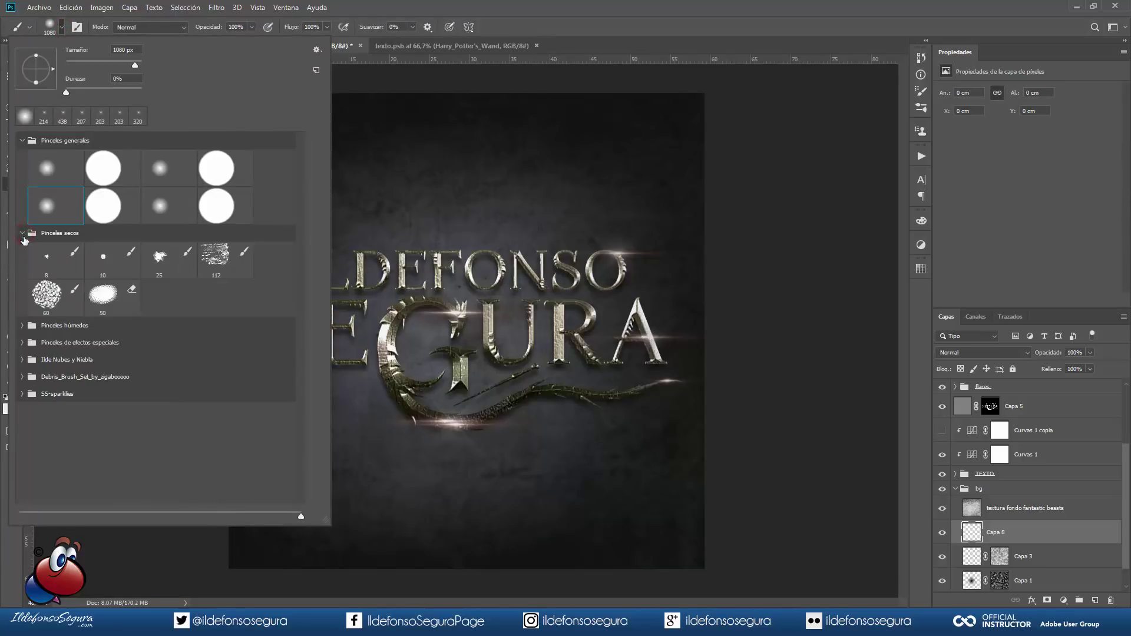
pyautogui.click(24, 236)
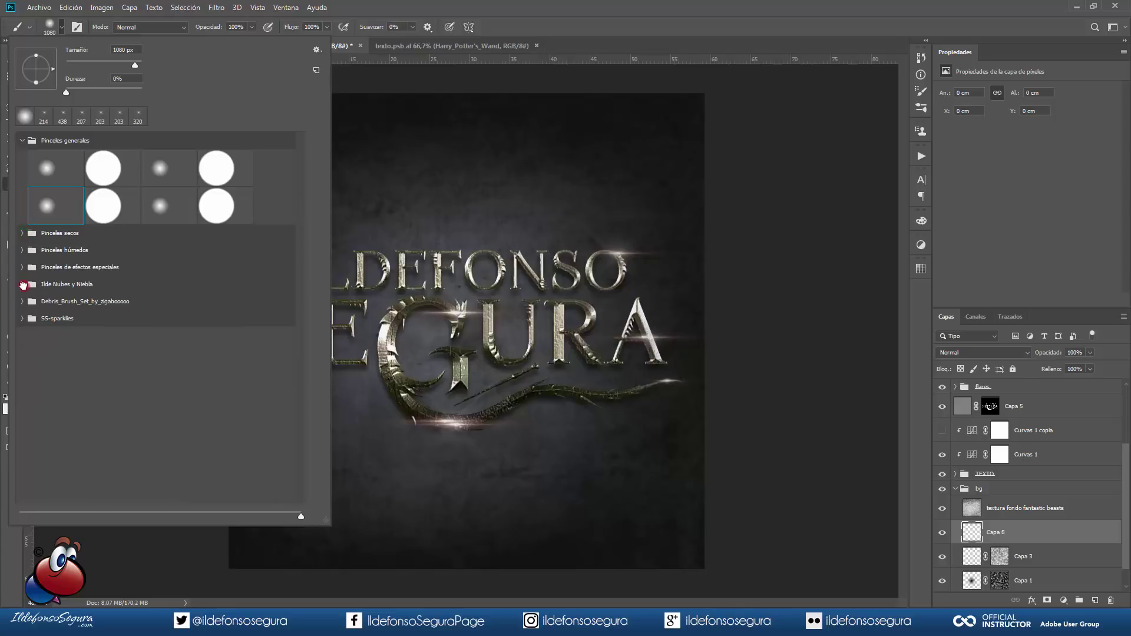
pyautogui.click(24, 286)
pyautogui.scroll(-1, 201, 377)
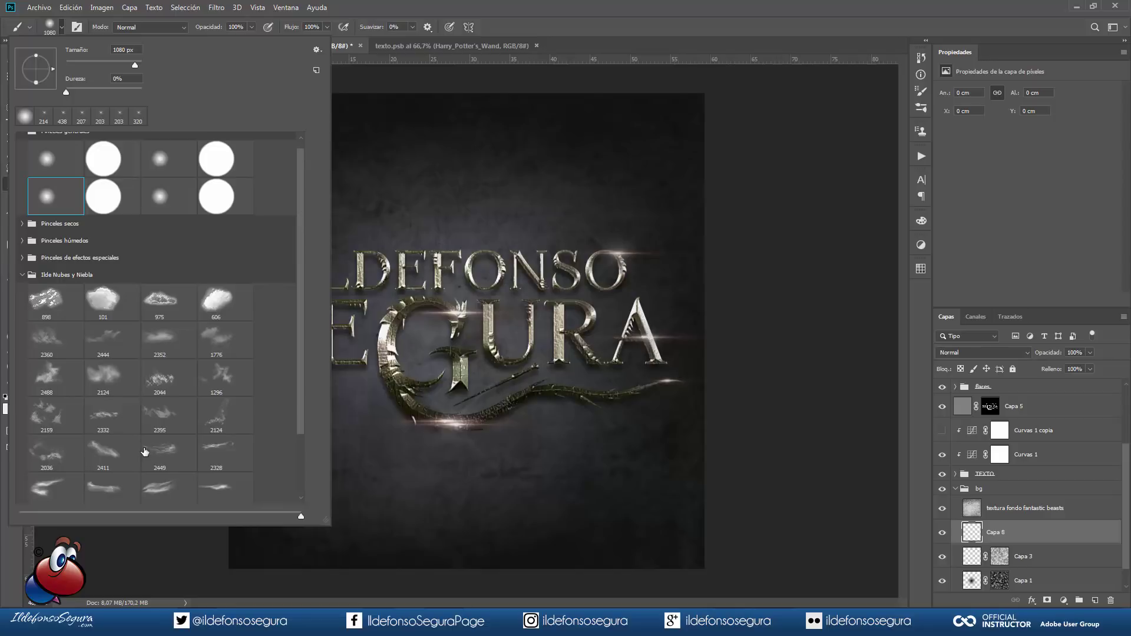
pyautogui.click(56, 375)
# Paint white fog behind the lettering on the new layer, varying the cloud brush's size and angle between dabs
pyautogui.moveTo(442, 311)
pyautogui.mouseDown()
pyautogui.moveTo(305, 311)
pyautogui.moveTo(317, 351)
pyautogui.mouseUp()
pyautogui.rightClick(642, 342)
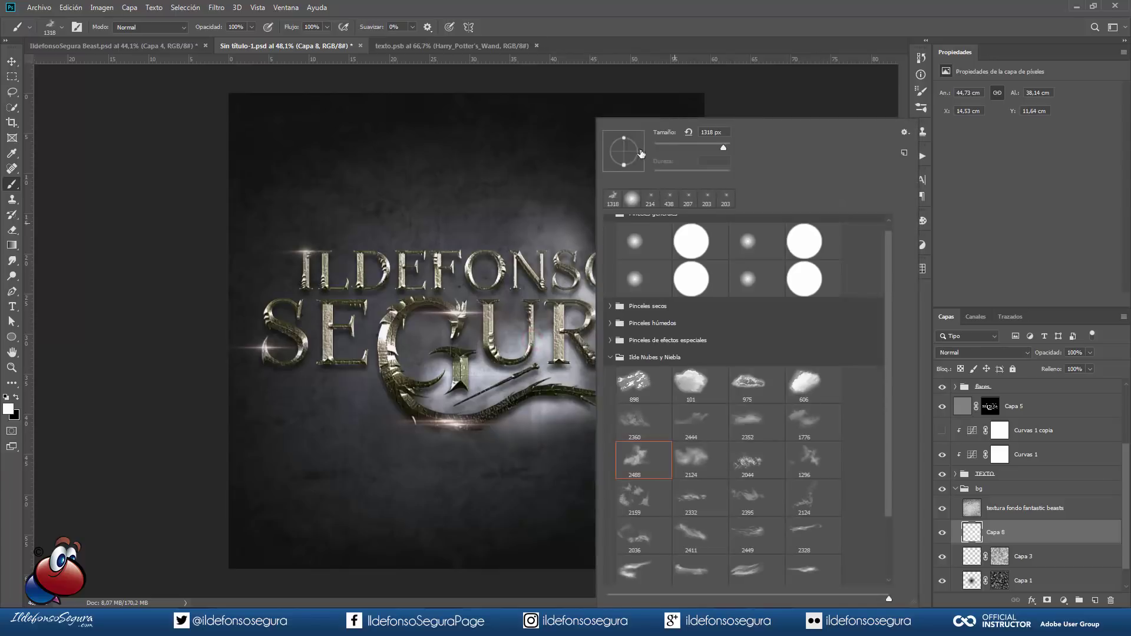
pyautogui.moveTo(390, 319); pyautogui.dragTo(317, 321)
pyautogui.click(325, 336)
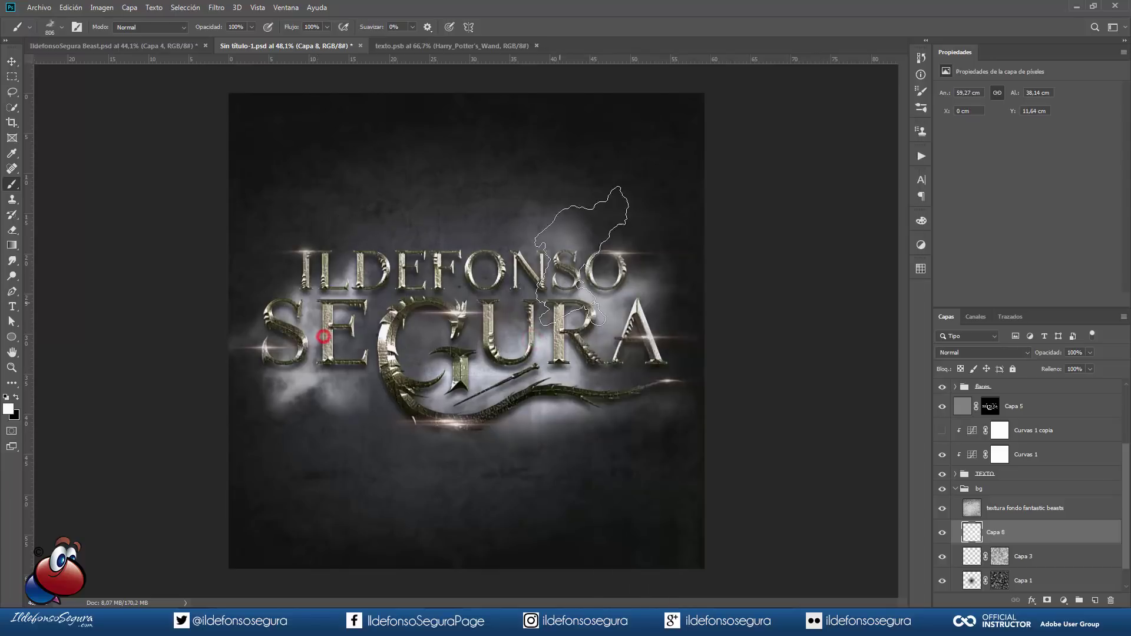
pyautogui.rightClick(595, 213)
pyautogui.moveTo(576, 157); pyautogui.dragTo(601, 161)
pyautogui.press('Return')
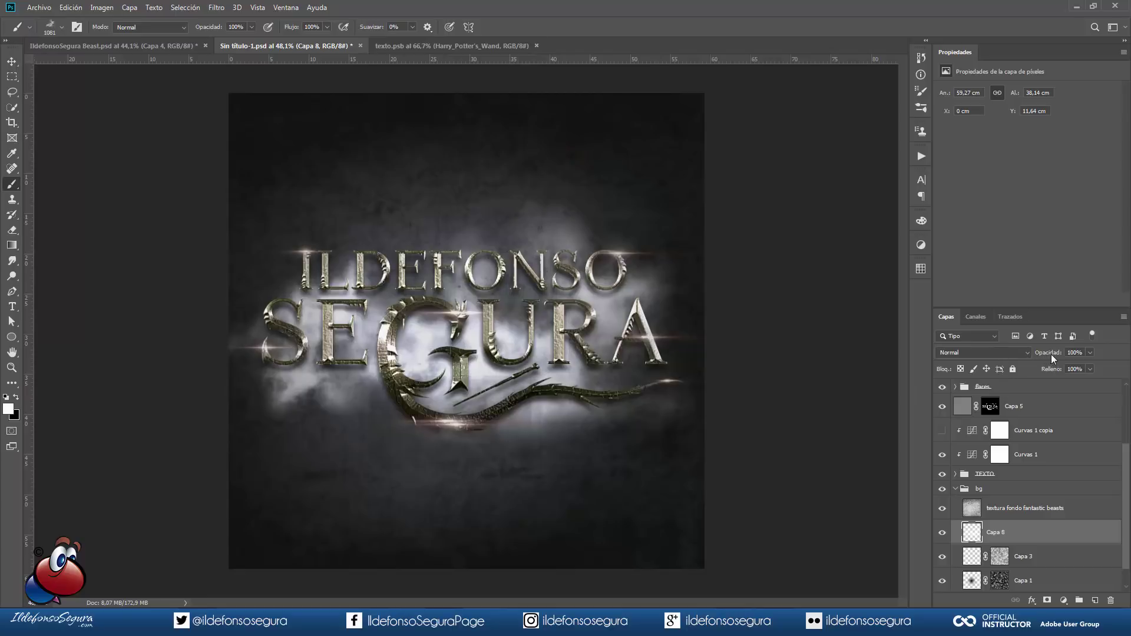
# Lower the fog layer's opacity to 35%
pyautogui.click(1072, 352)
pyautogui.write('35')
pyautogui.press('Return')
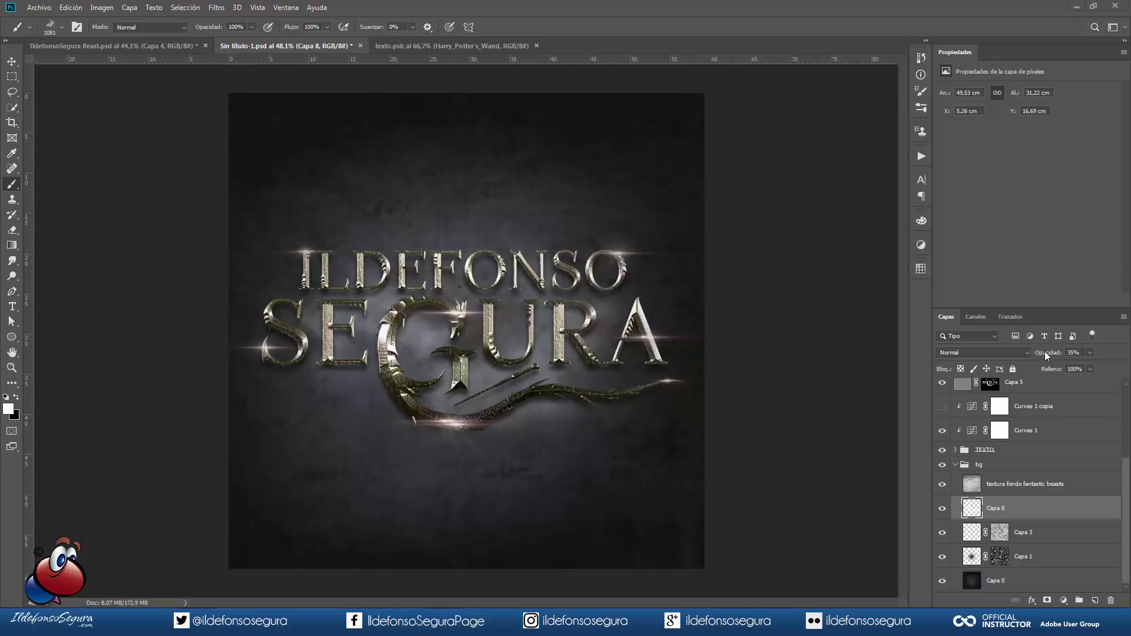